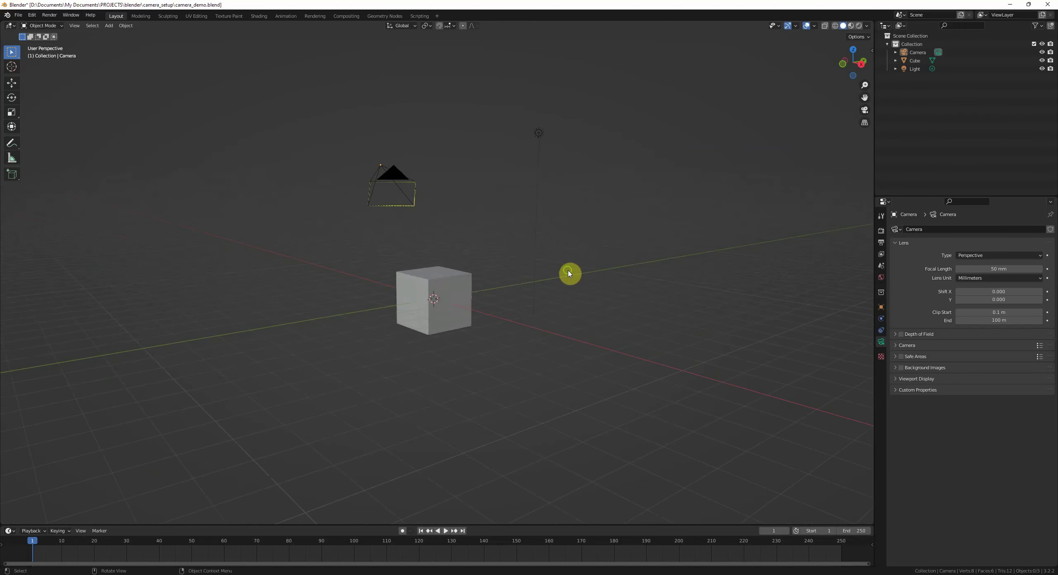
Step: Select the camera above the cube and look at the scene through it
{"action": "left_click", "coordinate": [342, 182]}
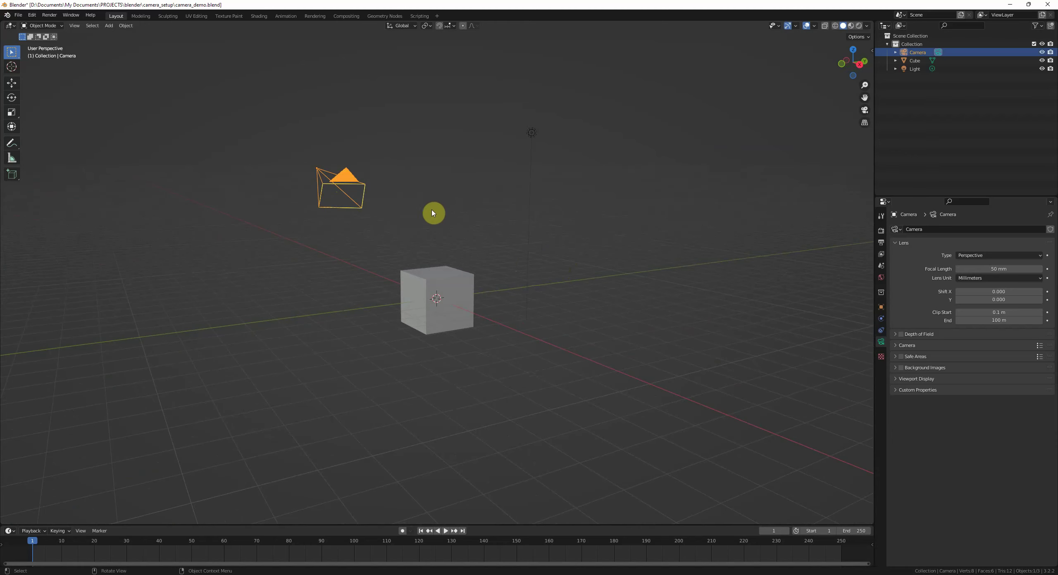
{"action": "middle_click_drag", "start_coordinate": [435, 205], "coordinate": [437, 215]}
{"action": "middle_click_drag", "start_coordinate": [608, 259], "coordinate": [447, 235]}
{"action": "middle_click_drag", "start_coordinate": [539, 260], "coordinate": [430, 226]}
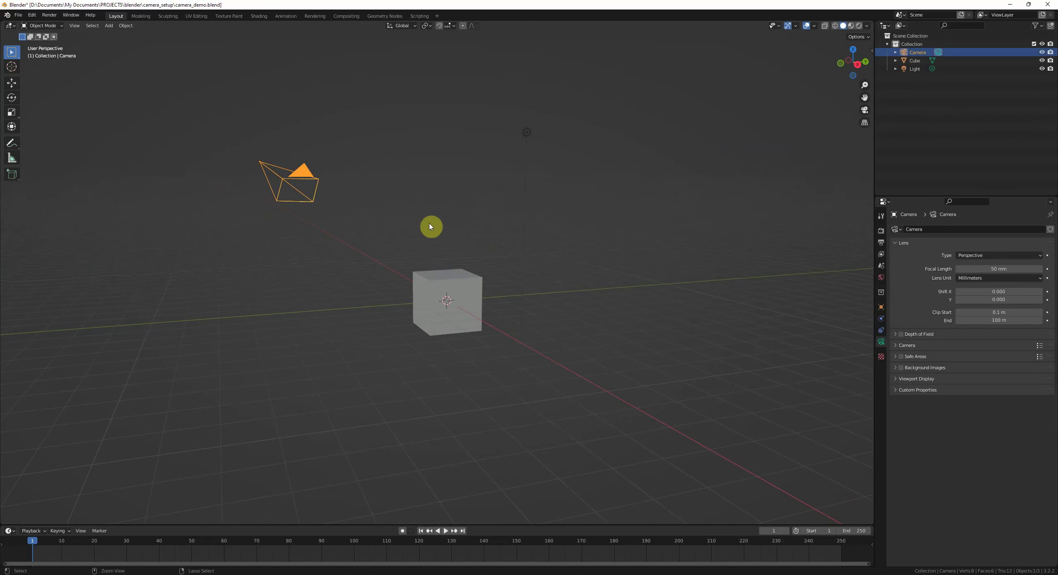
{"action": "key", "text": "KP_0"}
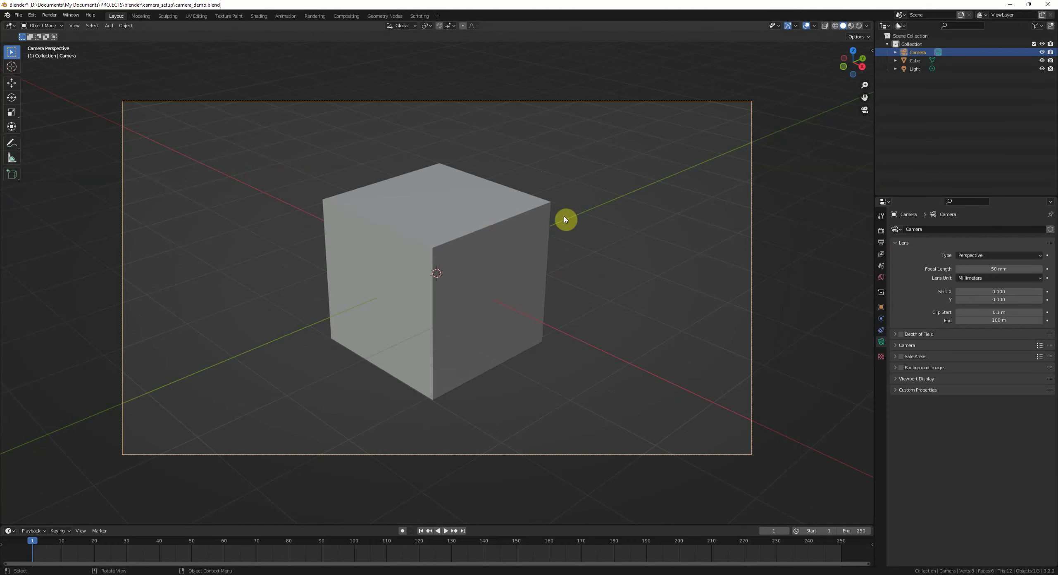
Step: Switch repeatedly between the camera view and the free perspective view to compare them
{"action": "key", "text": "KP_0"}
{"action": "key", "text": "KP_0"}
{"action": "key", "text": "KP_0"}
{"action": "key", "text": "KP_0"}
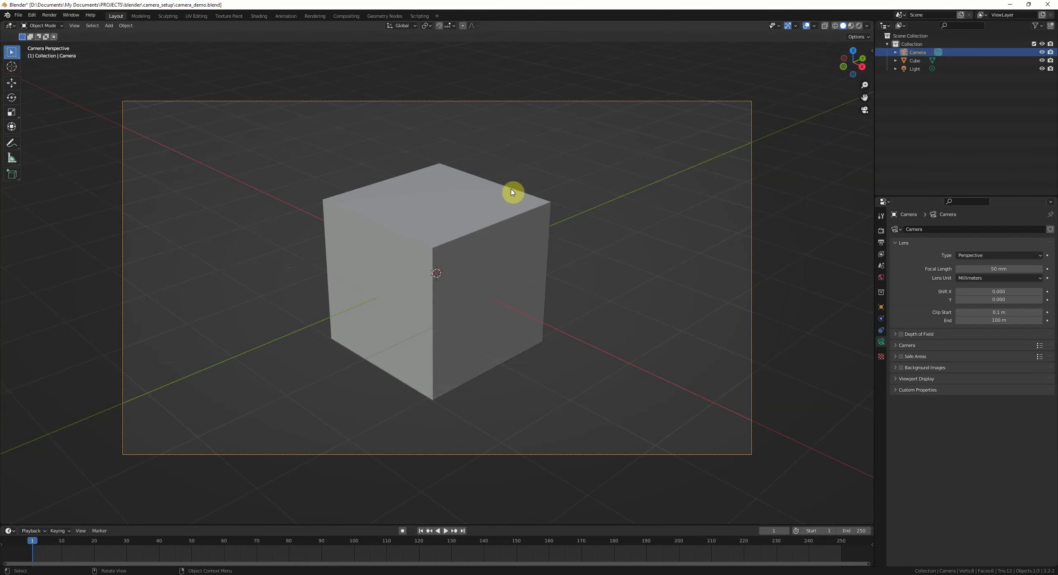
{"action": "key", "text": "KP_0"}
{"action": "middle_click_drag", "start_coordinate": [534, 273], "coordinate": [489, 284]}
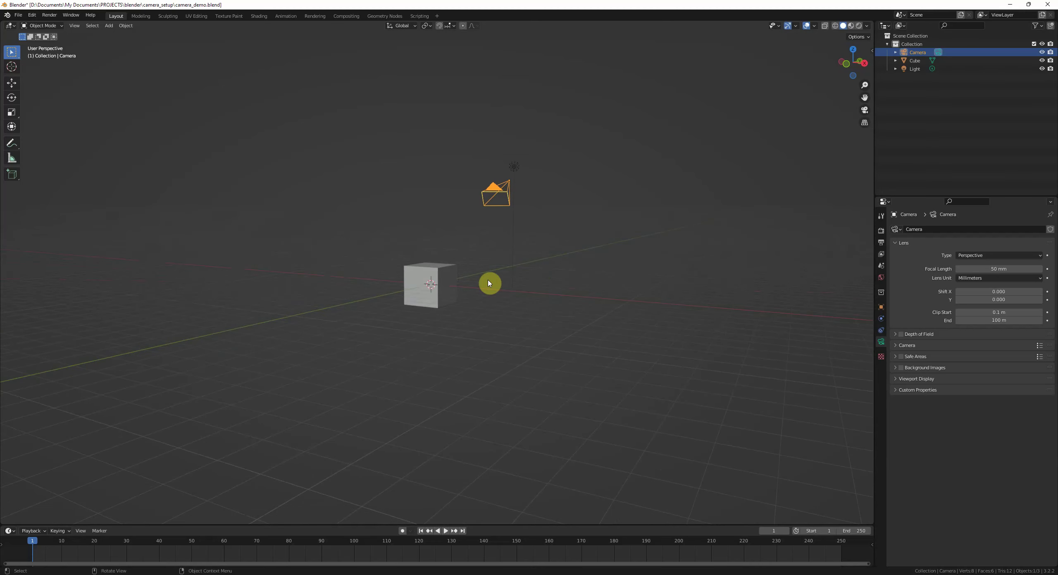
{"action": "key", "text": "KP_0"}
Step: Examine how the camera frame behaves when zooming, panning and orbiting away, ending outside the camera view
{"action": "scroll", "coordinate": [510, 262], "scroll_direction": "down", "scroll_amount": 3}
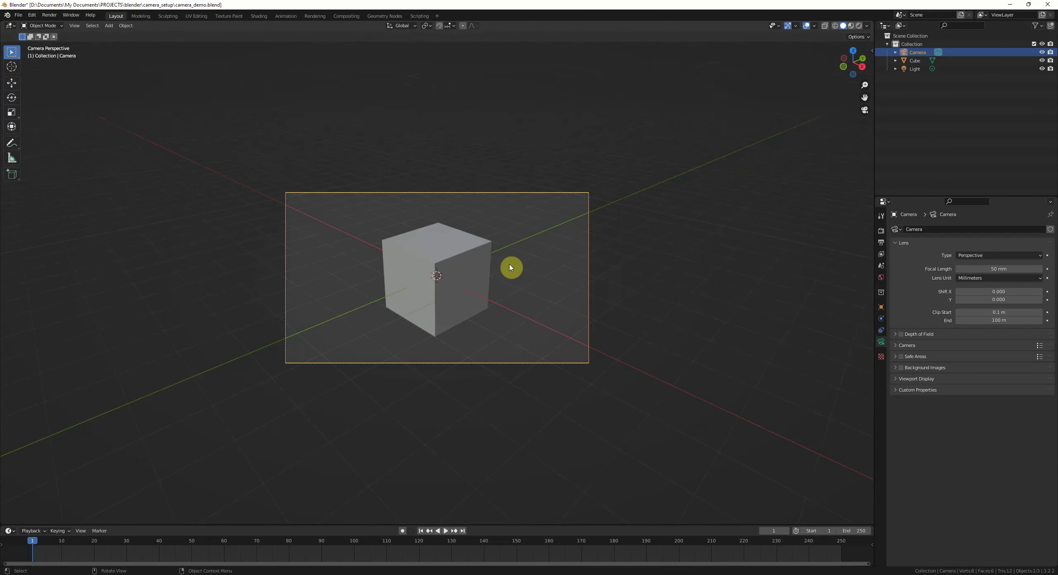
{"action": "scroll", "coordinate": [504, 269], "scroll_direction": "up", "scroll_amount": 6}
{"action": "scroll", "coordinate": [508, 266], "scroll_direction": "down", "scroll_amount": 3}
{"action": "scroll", "coordinate": [524, 269], "scroll_direction": "up", "scroll_amount": 2}
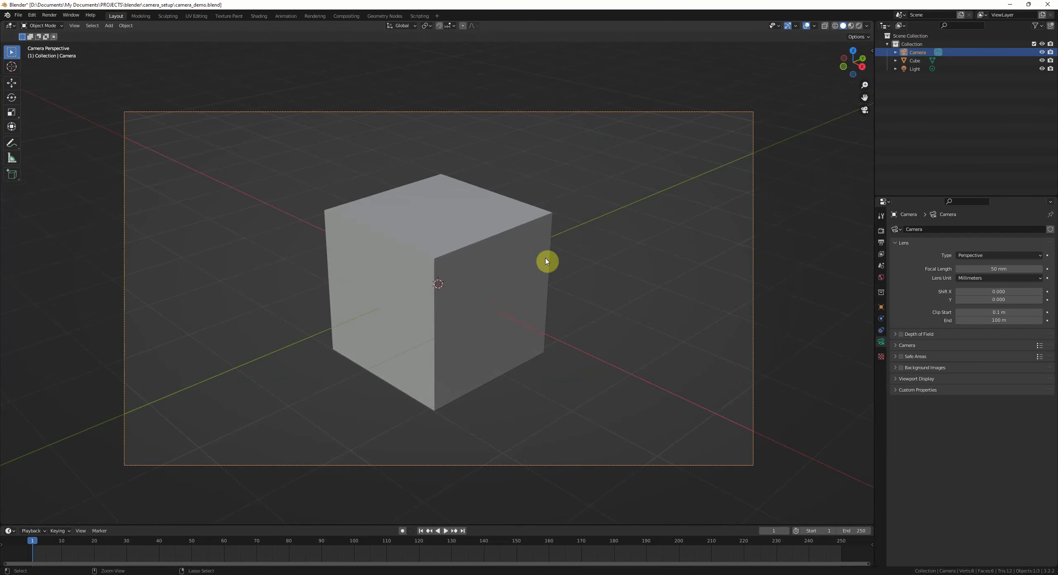
{"action": "middle_click_drag", "start_coordinate": [545, 259], "coordinate": [574, 243]}
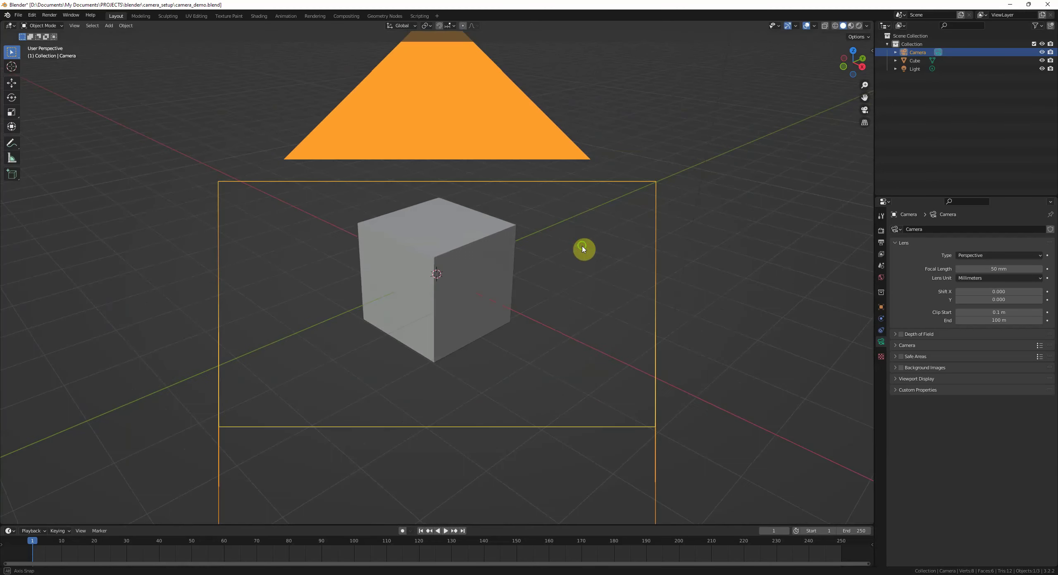
{"action": "key", "text": "KP_0"}
{"action": "scroll", "coordinate": [638, 268], "scroll_direction": "up", "scroll_amount": 3}
{"action": "scroll", "coordinate": [637, 263], "scroll_direction": "down", "scroll_amount": 3}
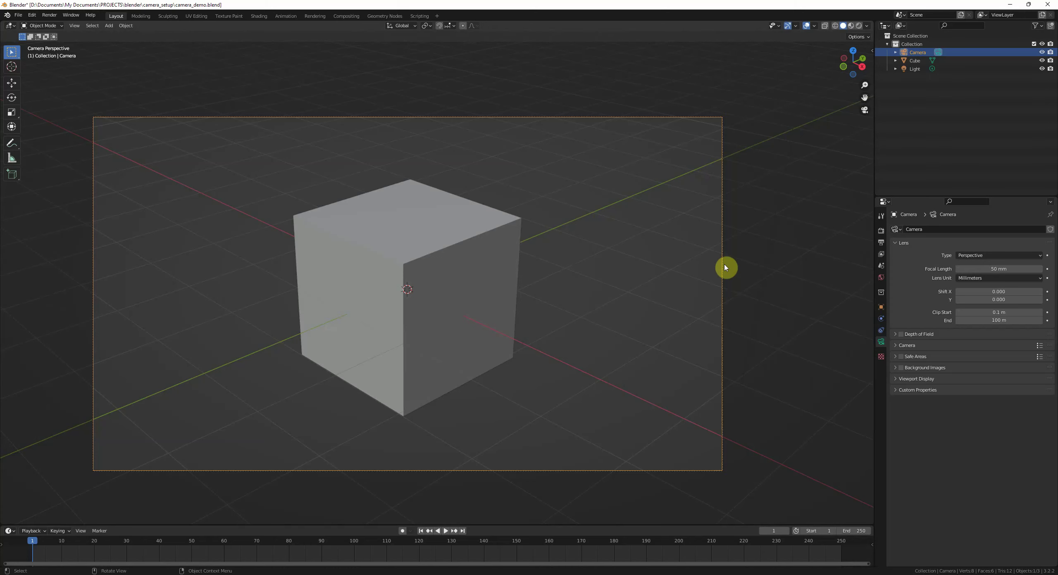
{"action": "middle_click_drag", "start_coordinate": [423, 273], "coordinate": [446, 271], "text": "shift"}
{"action": "key", "text": "KP_0"}
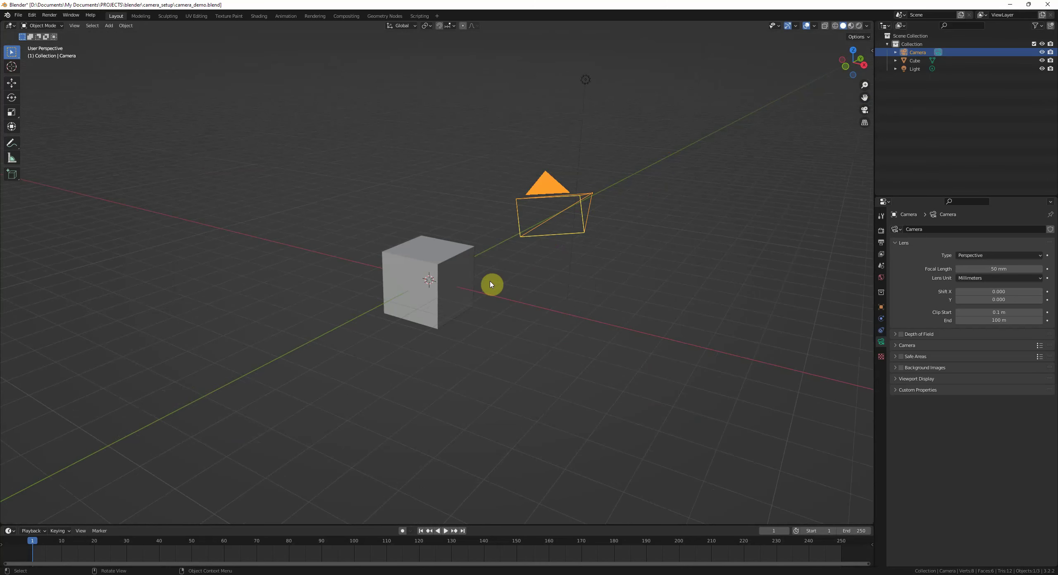
Step: View the scene from the front and from the top, finishing in the front view
{"action": "key", "text": "KP_1"}
{"action": "key", "text": "KP_7"}
{"action": "key", "text": "KP_1"}
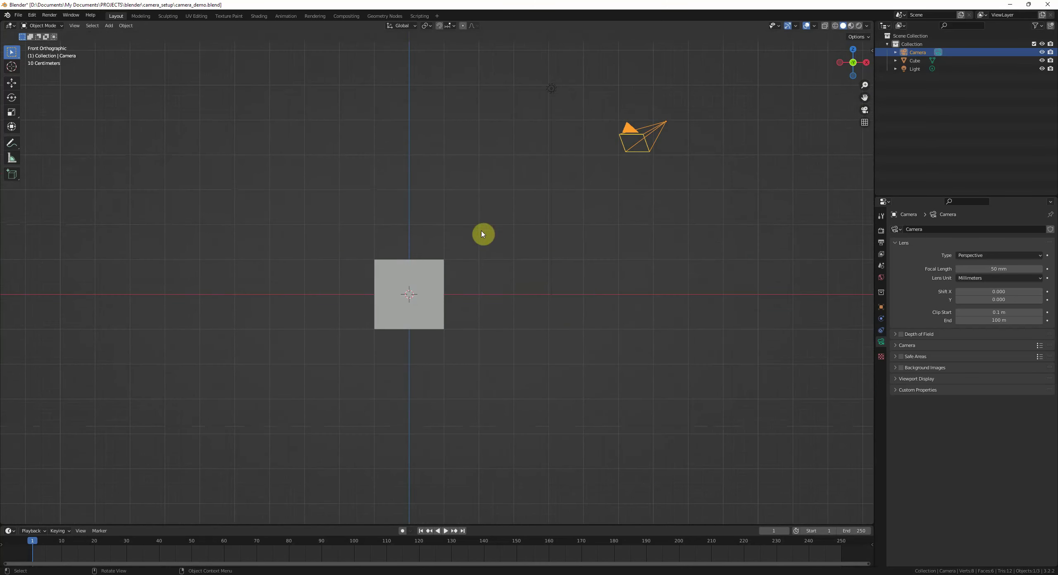
Step: Compare orthographic and perspective projection of the scene, and inspect the cube and camera from several angles in perspective
{"action": "key", "text": "KP_5"}
{"action": "middle_click_drag", "start_coordinate": [511, 206], "coordinate": [475, 223]}
{"action": "key", "text": "KP_5"}
{"action": "key", "text": "KP_5"}
{"action": "key", "text": "KP_5"}
{"action": "key", "text": "KP_5"}
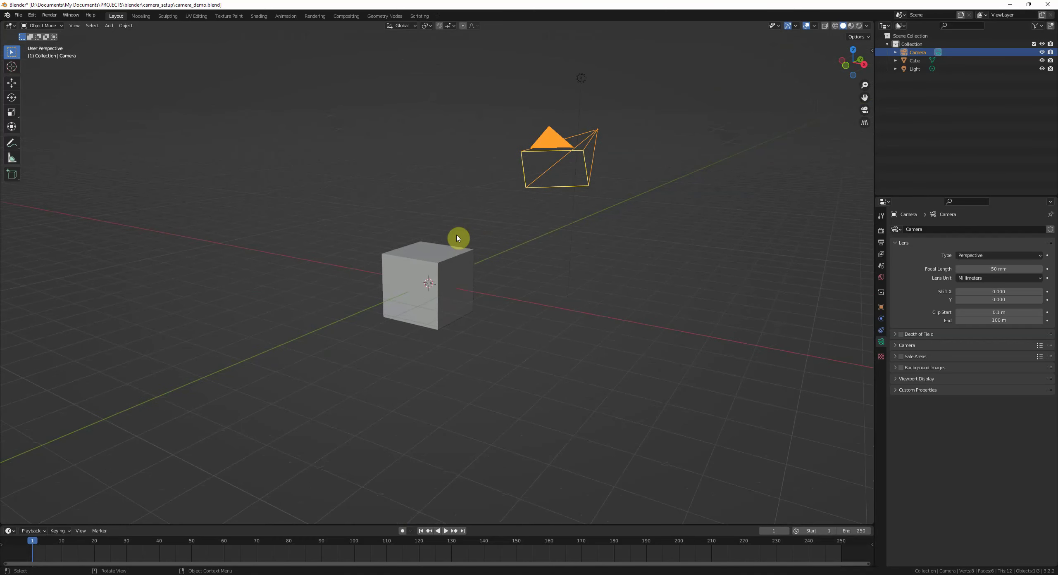
{"action": "middle_click_drag", "start_coordinate": [467, 257], "coordinate": [499, 248]}
{"action": "middle_click_drag", "start_coordinate": [440, 40], "coordinate": [415, 155]}
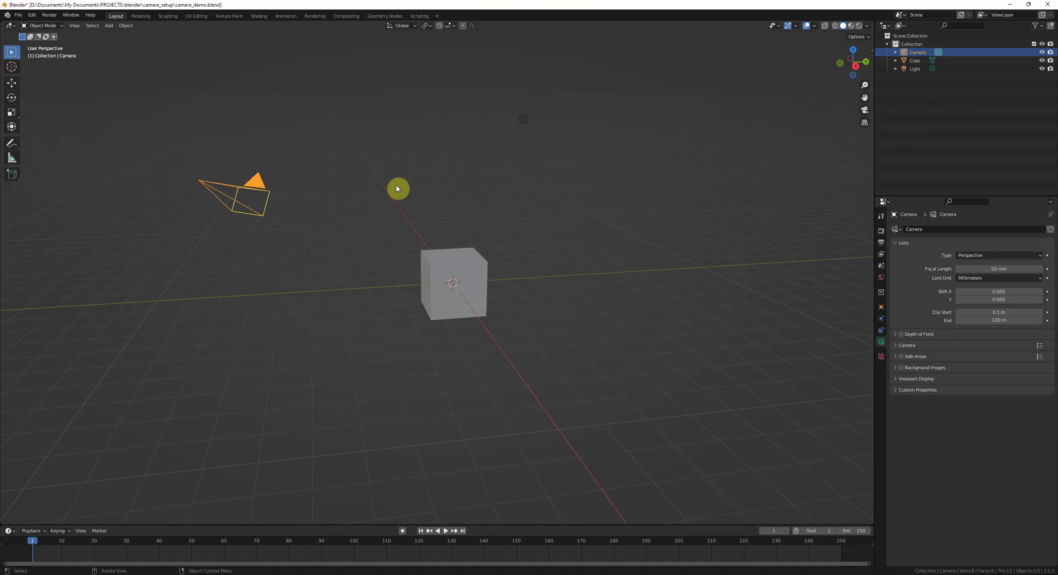
{"action": "middle_click_drag", "start_coordinate": [475, 193], "coordinate": [492, 198]}
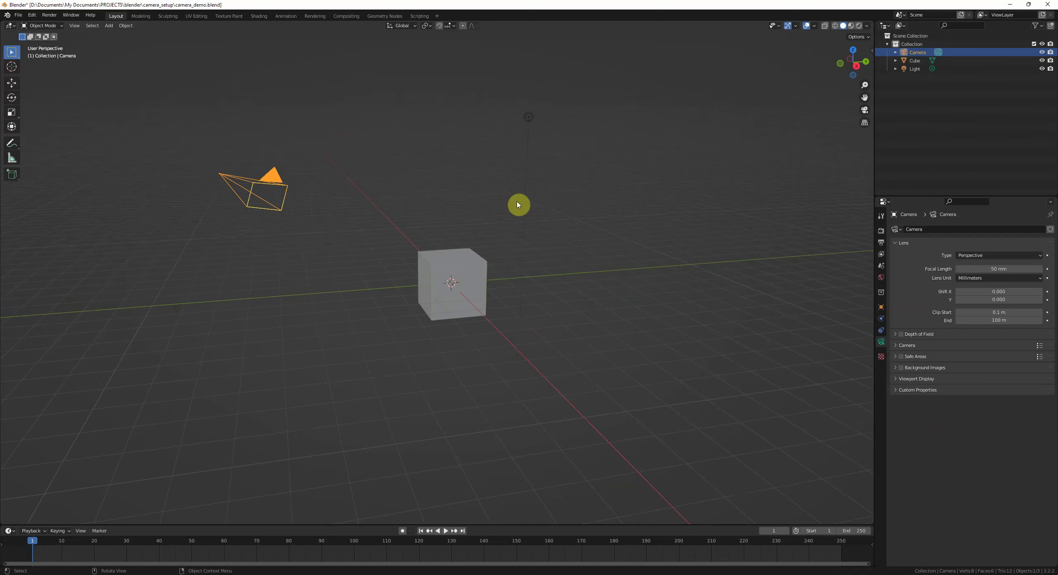
Step: Add prop1.png from the camera_demo folder as a reference image
{"action": "key", "text": "shift+a"}
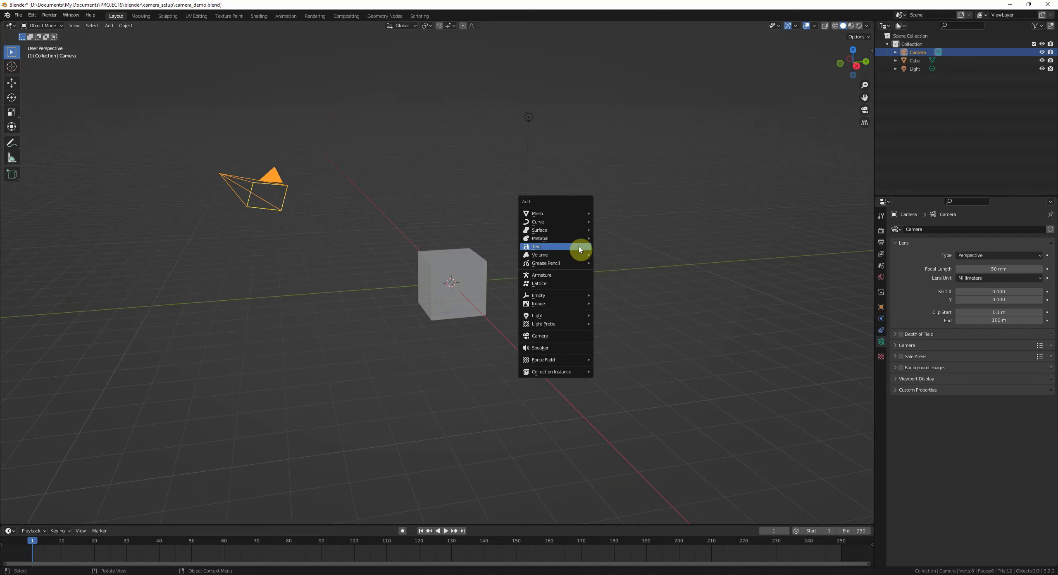
{"action": "mouse_move", "coordinate": [539, 306]}
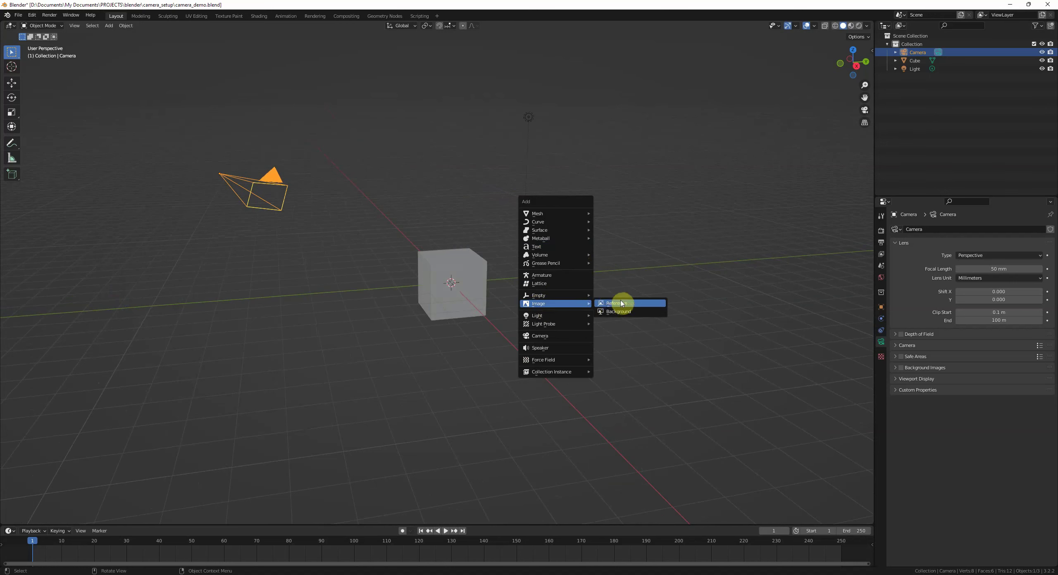
{"action": "left_click", "coordinate": [643, 306]}
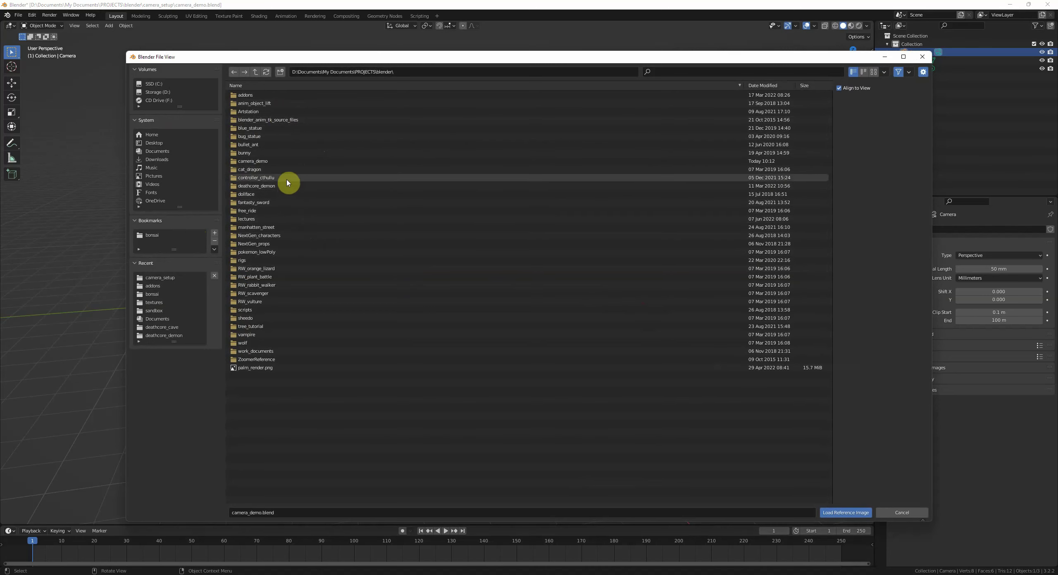
{"action": "left_click", "coordinate": [284, 161]}
{"action": "left_click", "coordinate": [277, 96]}
{"action": "left_click", "coordinate": [860, 512]}
Step: Rotate the prop1.png reference image freely in the viewport
{"action": "middle_click_drag", "start_coordinate": [625, 381], "coordinate": [430, 263]}
{"action": "key", "text": "r"}
{"action": "left_click", "coordinate": [394, 301]}
{"action": "middle_click_drag", "start_coordinate": [413, 302], "coordinate": [471, 370], "text": "shift"}
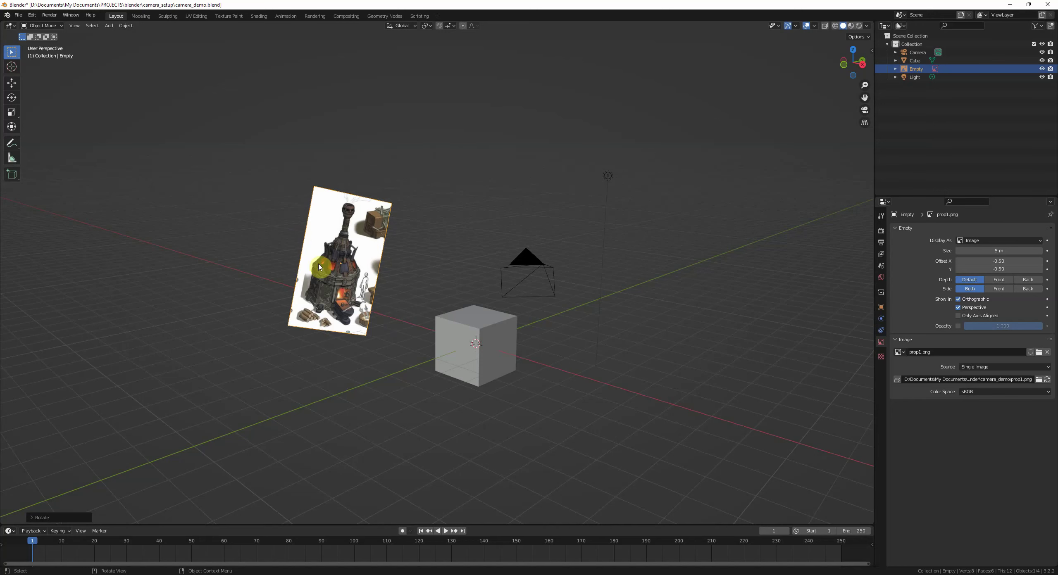
Step: Start adding a background image and bookmark the blender and camera_demo folders while choosing the file
{"action": "left_click", "coordinate": [456, 269]}
{"action": "key", "text": "shift+a"}
{"action": "mouse_move", "coordinate": [527, 305]}
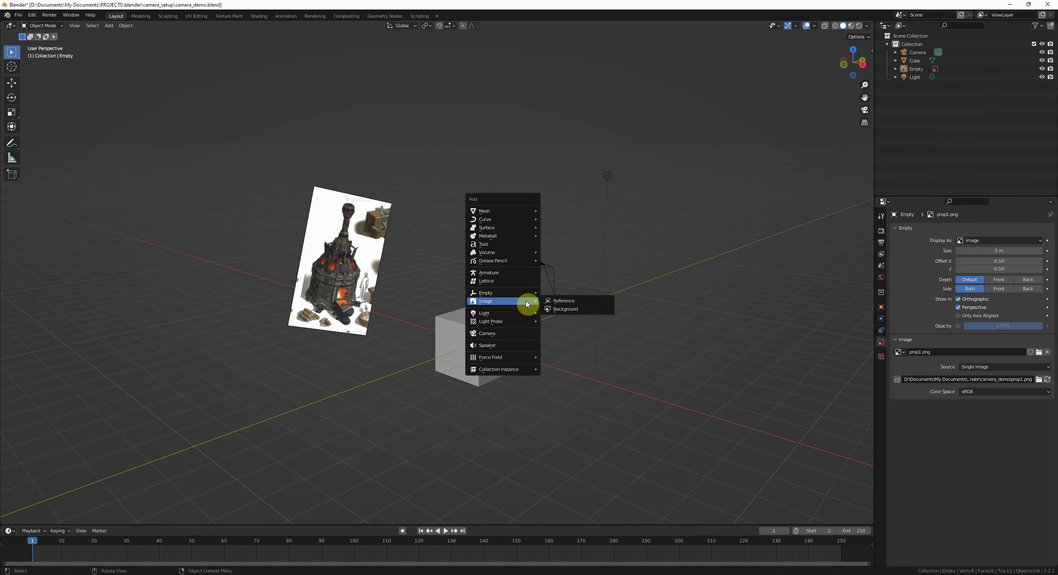
{"action": "left_click", "coordinate": [581, 309]}
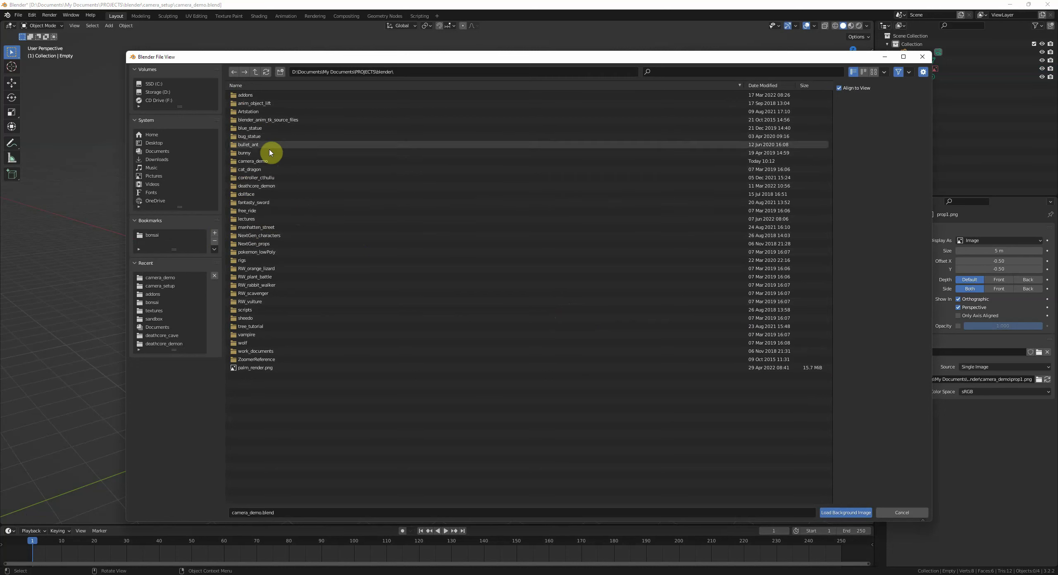
{"action": "left_click", "coordinate": [272, 161]}
{"action": "double_click", "coordinate": [271, 161]}
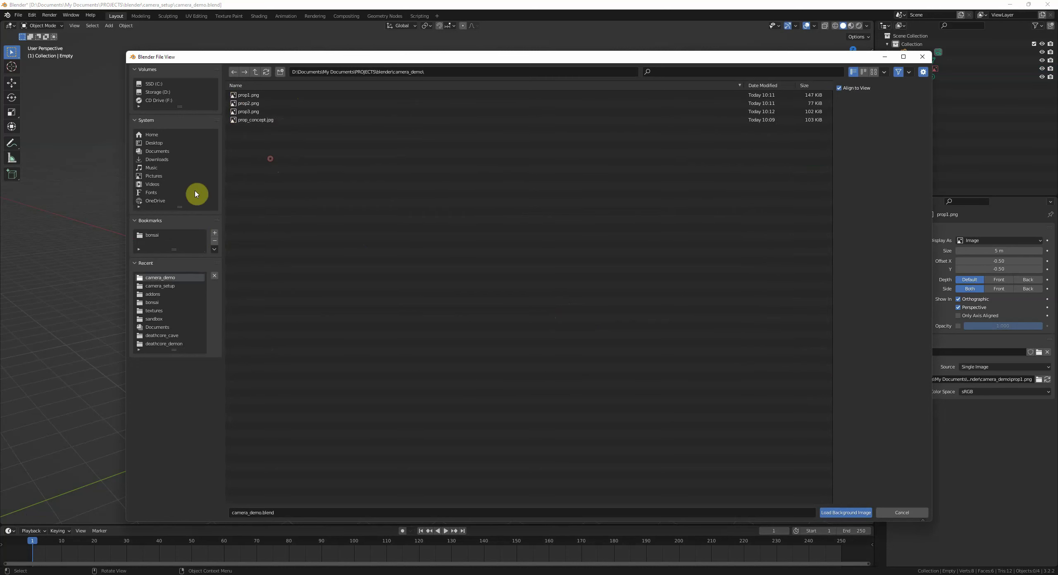
{"action": "left_click", "coordinate": [234, 75]}
{"action": "left_click", "coordinate": [235, 74]}
{"action": "left_click", "coordinate": [261, 73]}
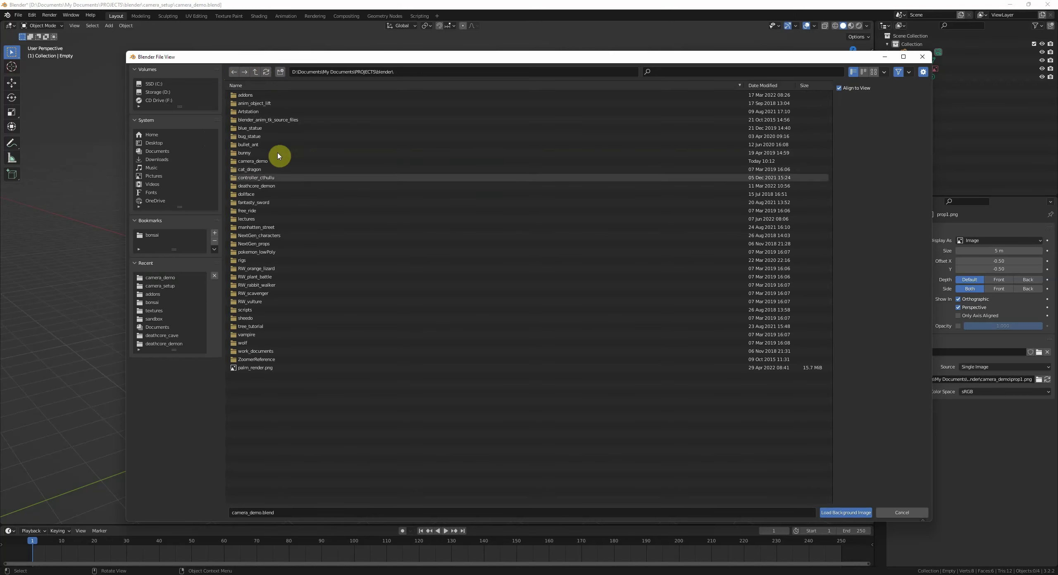
{"action": "left_click", "coordinate": [214, 234]}
{"action": "double_click", "coordinate": [254, 161]}
{"action": "left_click", "coordinate": [214, 233]}
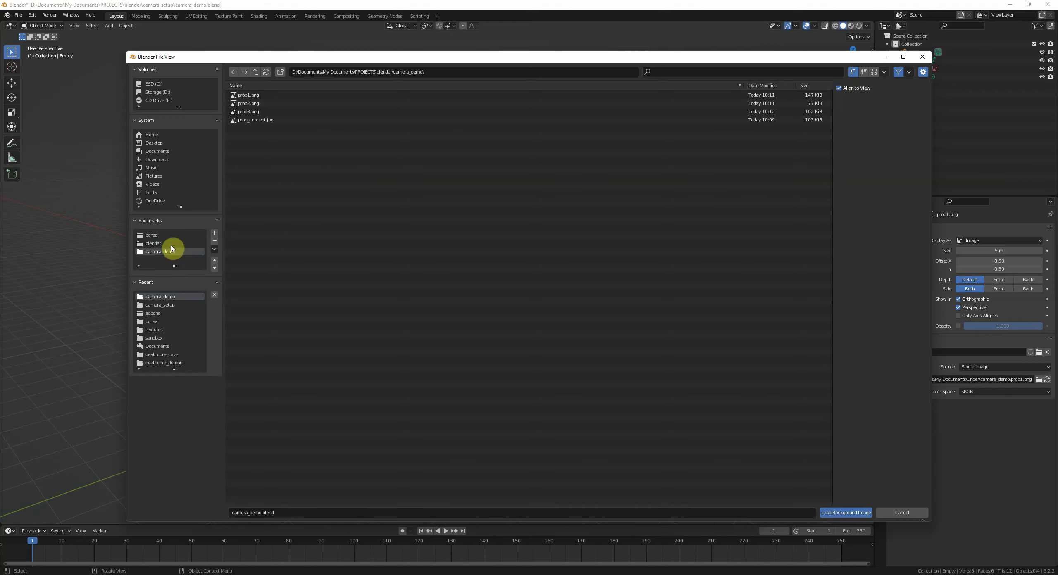
Step: Load prop1.png as the background image, clear the selection and check the image through the camera
{"action": "left_click", "coordinate": [249, 97]}
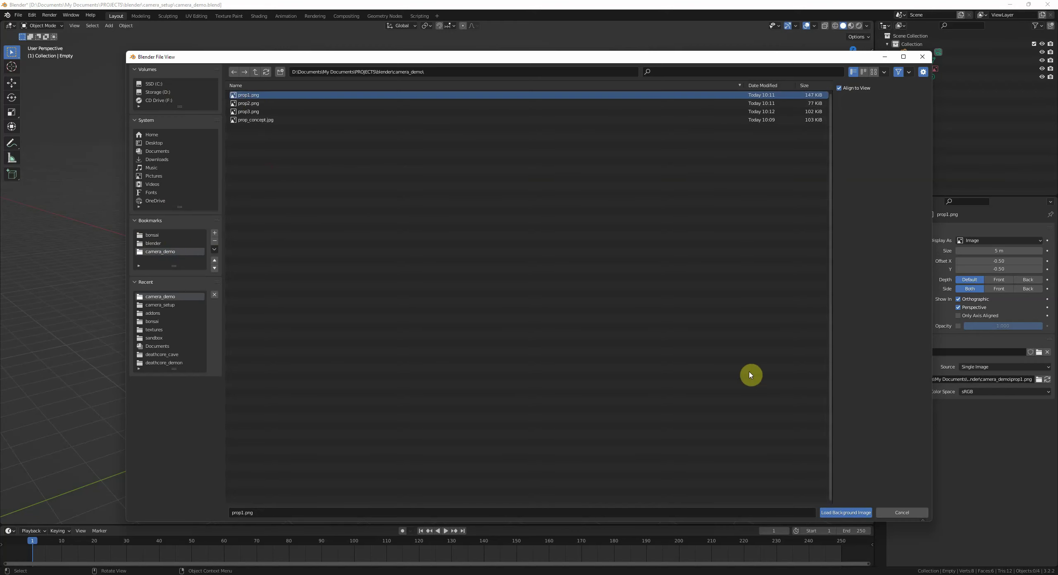
{"action": "left_click", "coordinate": [844, 512]}
{"action": "middle_click_drag", "start_coordinate": [602, 385], "coordinate": [502, 355]}
{"action": "key", "text": "KP_0"}
{"action": "middle_click_drag", "start_coordinate": [494, 216], "coordinate": [545, 311]}
{"action": "middle_click_drag", "start_coordinate": [378, 243], "coordinate": [460, 217]}
{"action": "key", "text": "alt+a"}
{"action": "key", "text": "KP_0"}
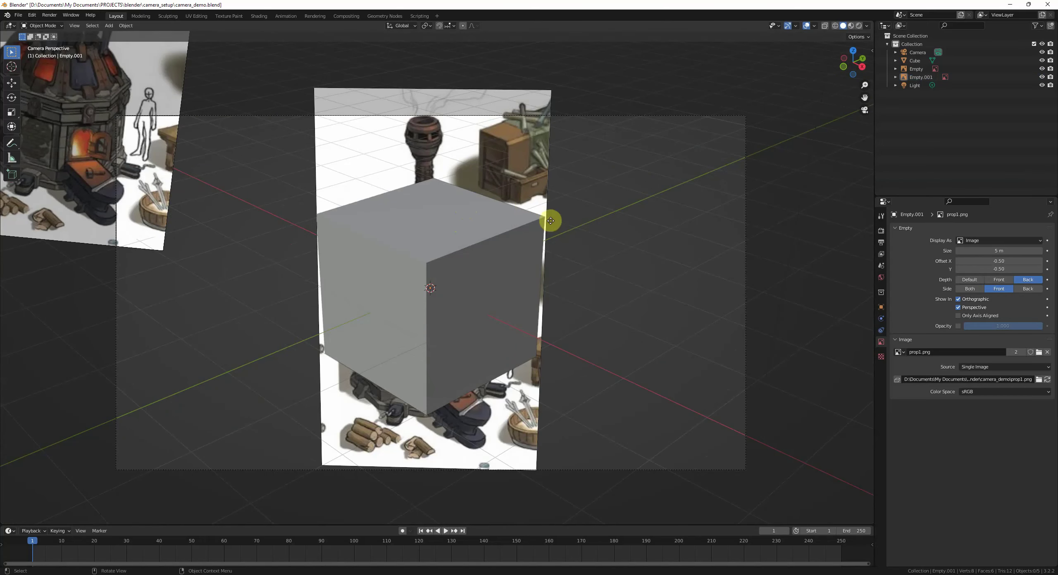
Step: Select the background image, activate the Move tool and set the transform orientation to Normal
{"action": "middle_click_drag", "start_coordinate": [585, 288], "coordinate": [524, 307]}
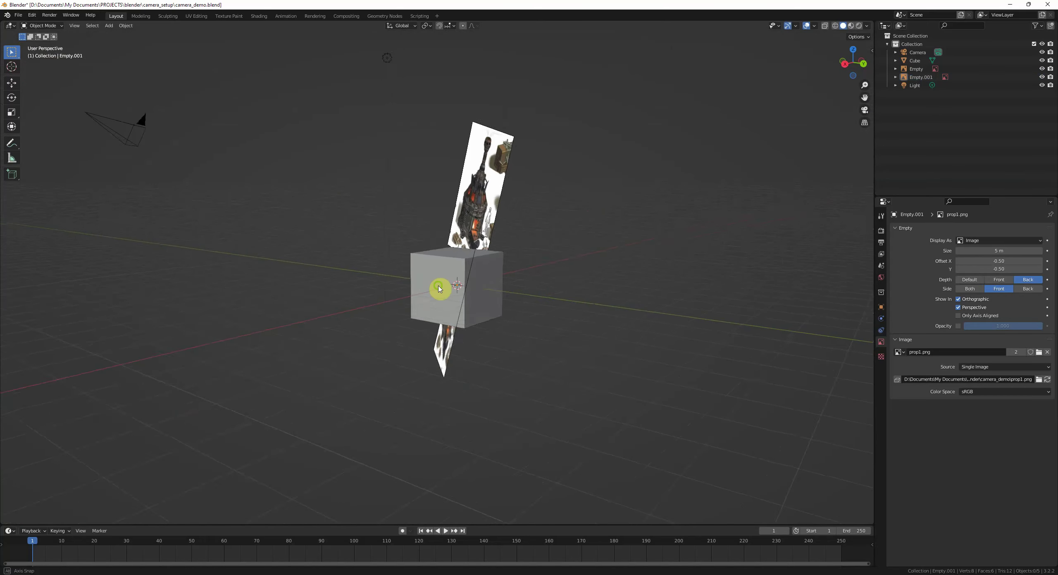
{"action": "left_click", "coordinate": [475, 231]}
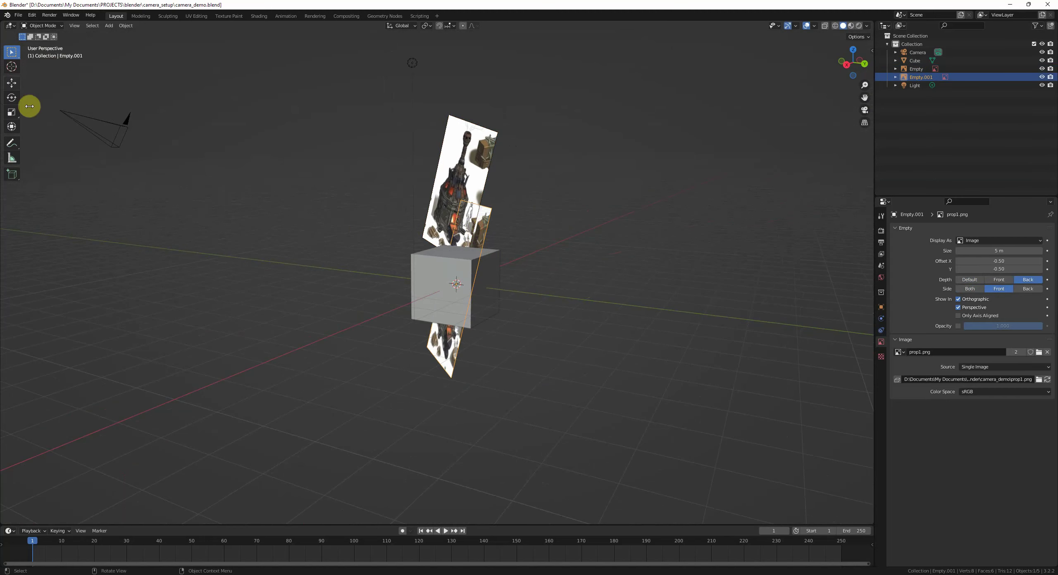
{"action": "left_click", "coordinate": [12, 82]}
{"action": "key", "text": "comma"}
{"action": "left_click", "coordinate": [516, 324]}
Step: Move the background image back and forth along its normal Z axis
{"action": "middle_click_drag", "start_coordinate": [522, 323], "coordinate": [396, 282]}
{"action": "key", "text": "g"}
{"action": "key", "text": "z"}
{"action": "left_click", "coordinate": [448, 293]}
{"action": "key", "text": "g"}
{"action": "key", "text": "z"}
{"action": "left_click", "coordinate": [391, 283]}
Step: Move the background image about 6 m along its normal Z axis while looking through the camera
{"action": "key", "text": "KP_0"}
{"action": "key", "text": "g"}
{"action": "key", "text": "z"}
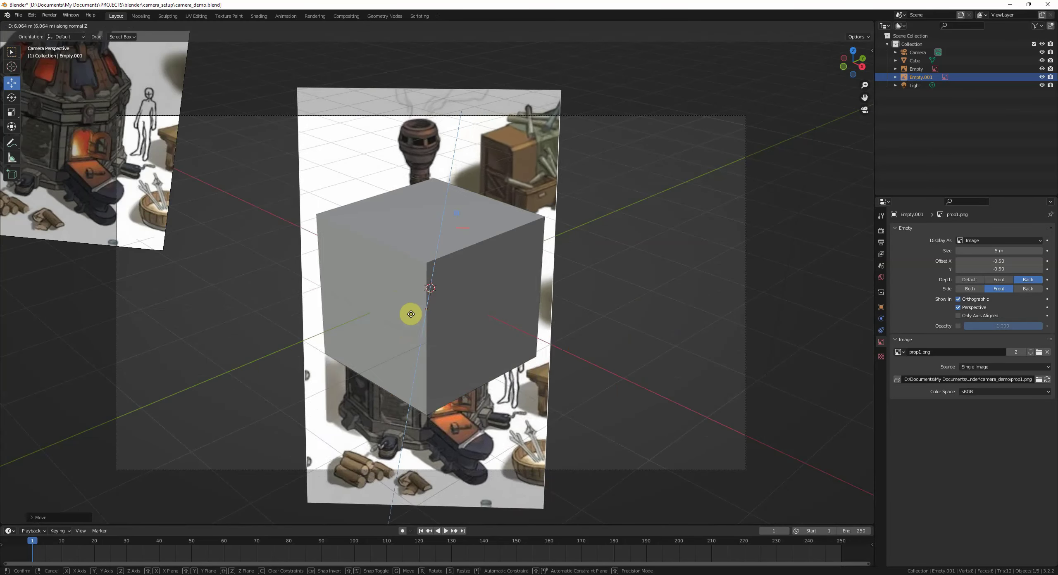
{"action": "left_click", "coordinate": [410, 312]}
Step: Delete both prop1.png image empties from the scene
{"action": "middle_click_drag", "start_coordinate": [411, 312], "coordinate": [467, 260]}
{"action": "left_click", "coordinate": [314, 168], "text": "shift"}
{"action": "key", "text": "Delete"}
Step: Select the camera, look through it and change its lens type to Orthographic
{"action": "left_click", "coordinate": [415, 197]}
{"action": "middle_click_drag", "start_coordinate": [477, 316], "coordinate": [464, 311]}
{"action": "key", "text": "KP_0"}
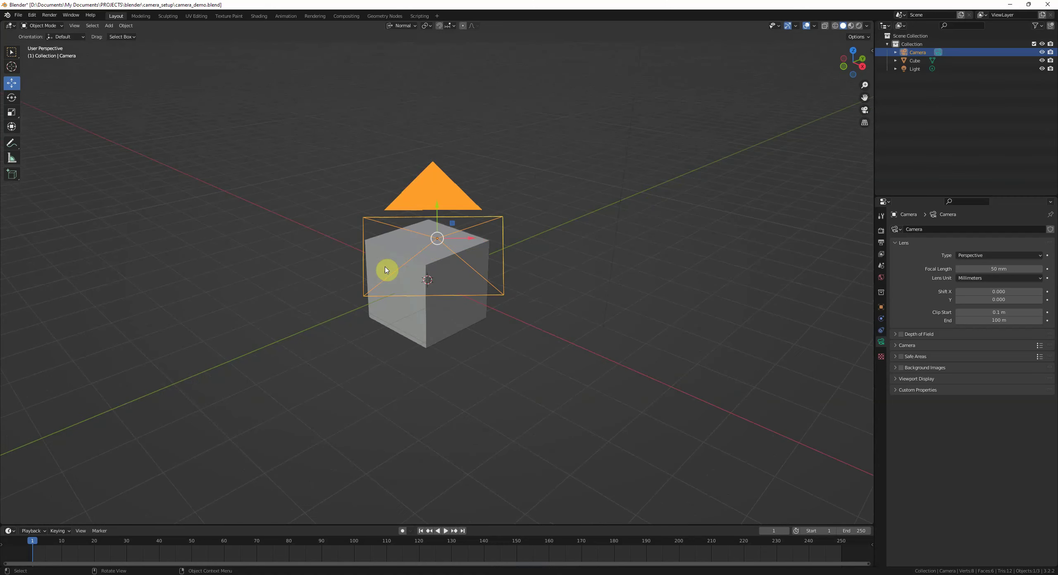
{"action": "middle_click_drag", "start_coordinate": [489, 259], "coordinate": [476, 256], "text": "shift"}
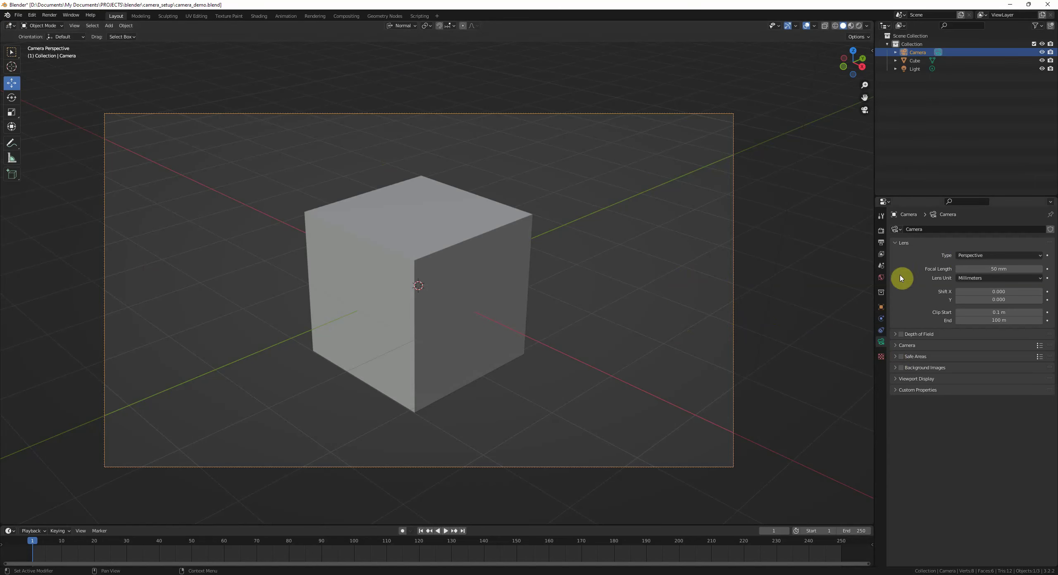
{"action": "left_click", "coordinate": [972, 257]}
{"action": "left_click", "coordinate": [974, 274]}
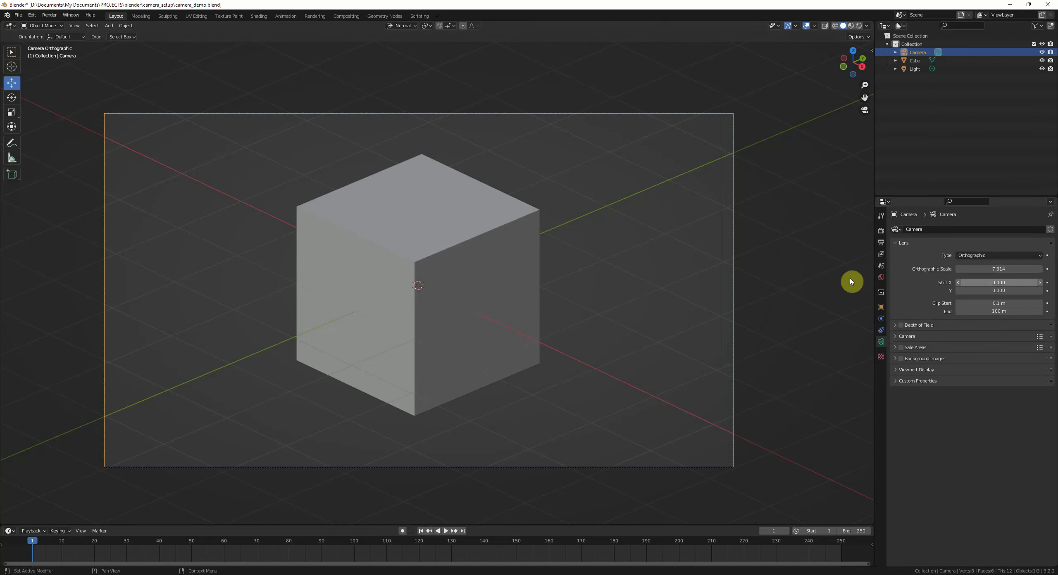
{"action": "left_click_drag", "start_coordinate": [999, 268], "coordinate": [1000, 303]}
{"action": "right_click", "coordinate": [997, 269]}
{"action": "right_click", "coordinate": [985, 283]}
{"action": "right_click", "coordinate": [1000, 302]}
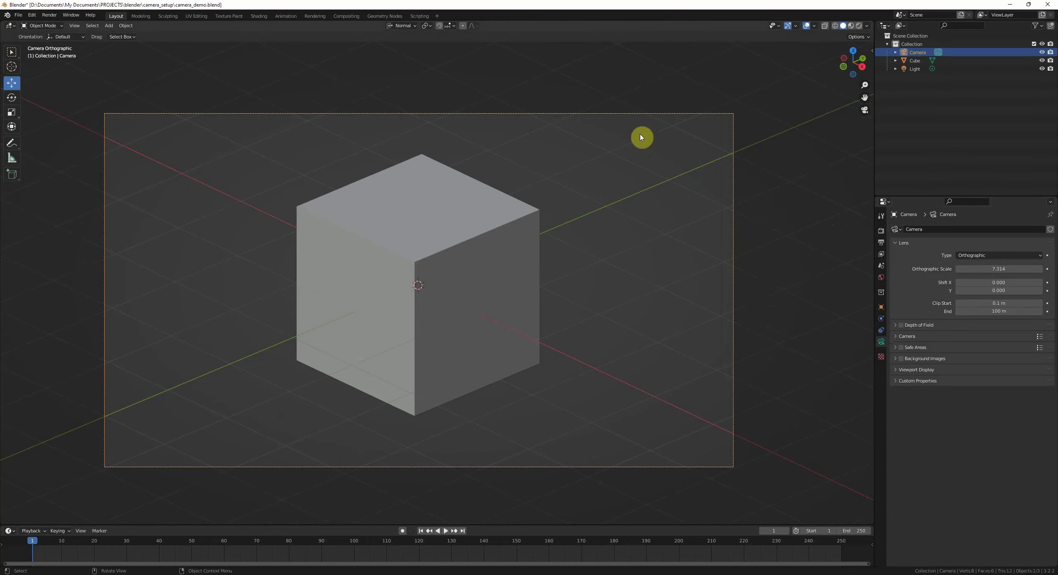
Step: Examine the viewport's focal length and clipping settings, and expand the camera's Depth of Field settings
{"action": "key", "text": "n"}
{"action": "left_click", "coordinate": [869, 87]}
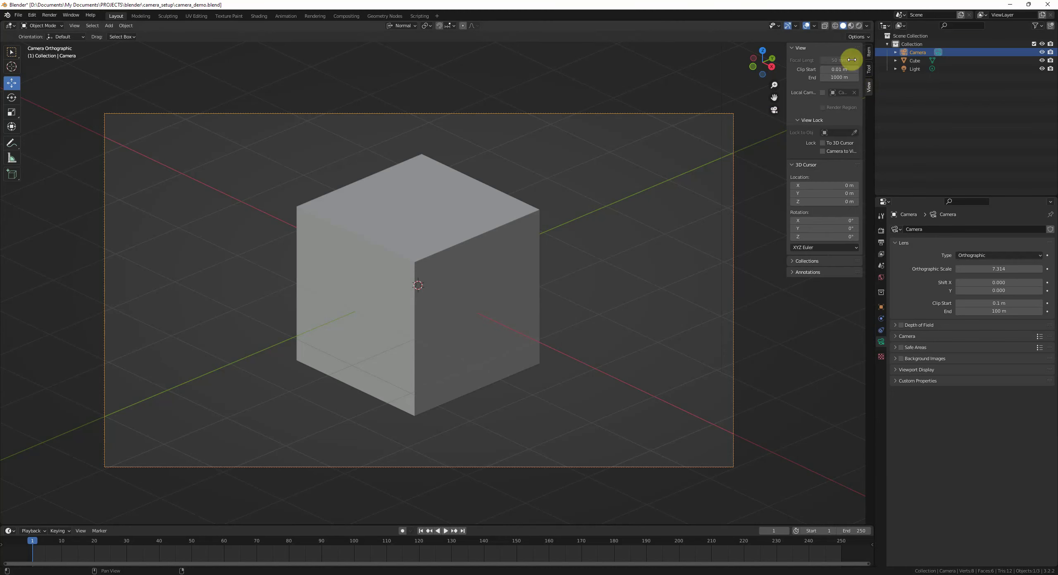
{"action": "key", "text": "n"}
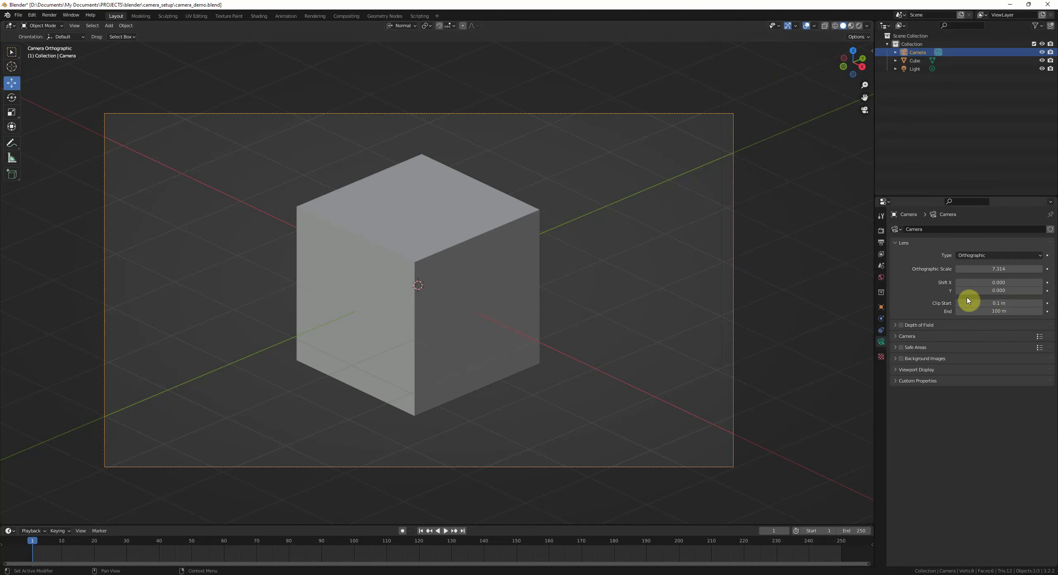
{"action": "left_click", "coordinate": [931, 325]}
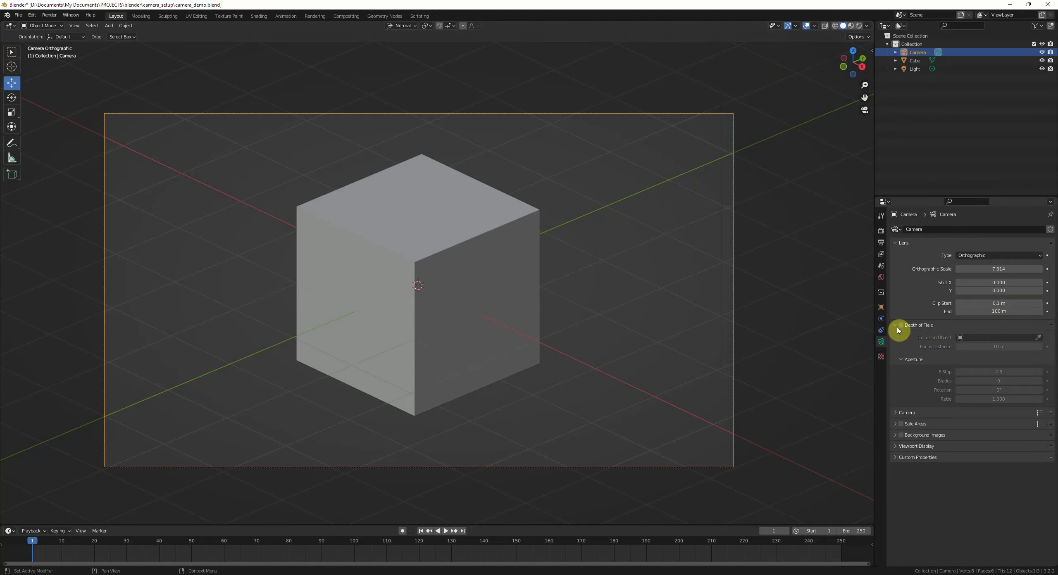
Step: Change the camera's lens type to Perspective and look over its sensor fit and size settings
{"action": "left_click", "coordinate": [1002, 257]}
{"action": "left_click", "coordinate": [997, 264]}
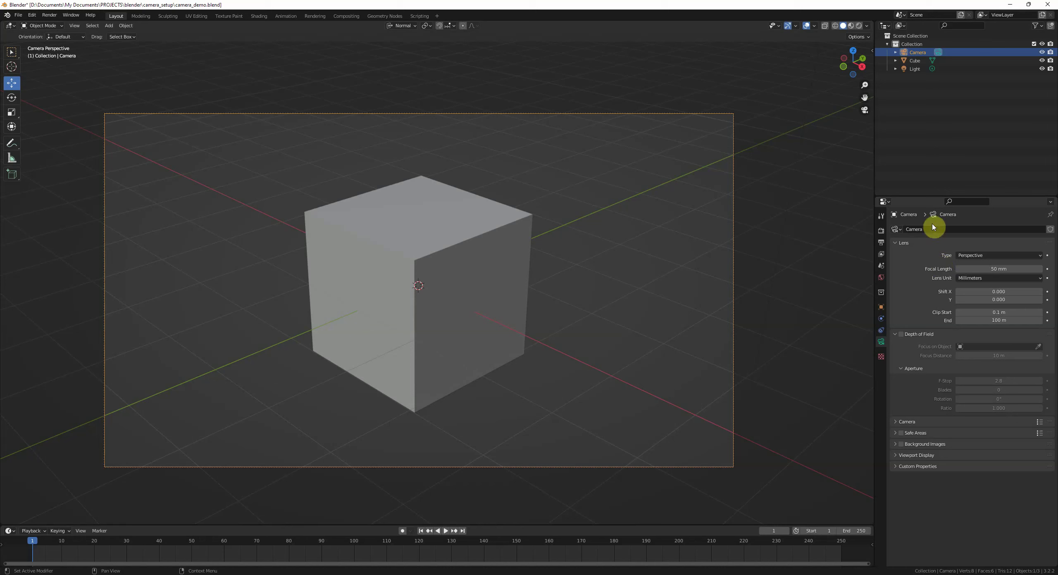
{"action": "left_click", "coordinate": [932, 421]}
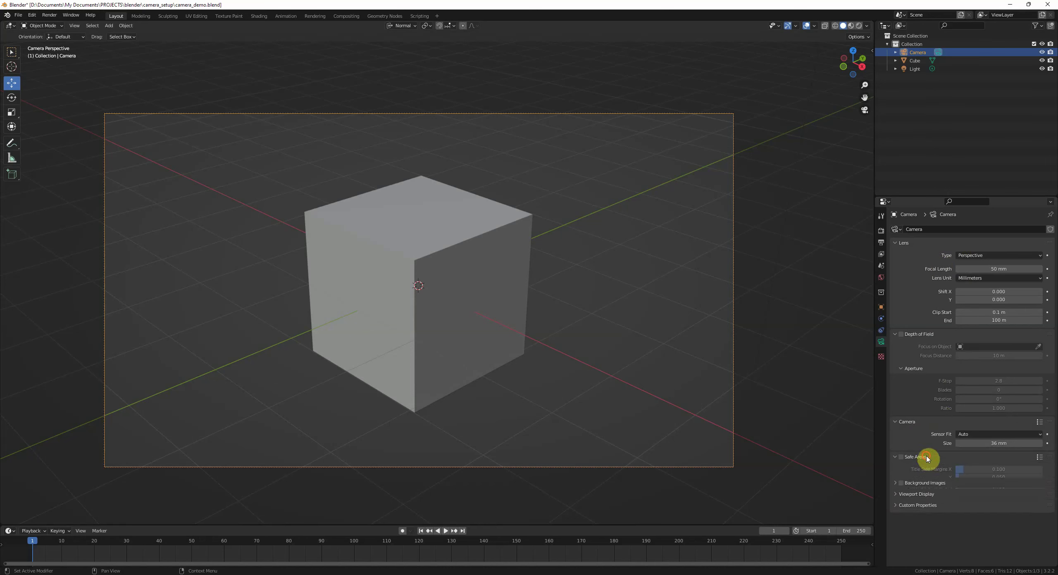
{"action": "left_click", "coordinate": [913, 424]}
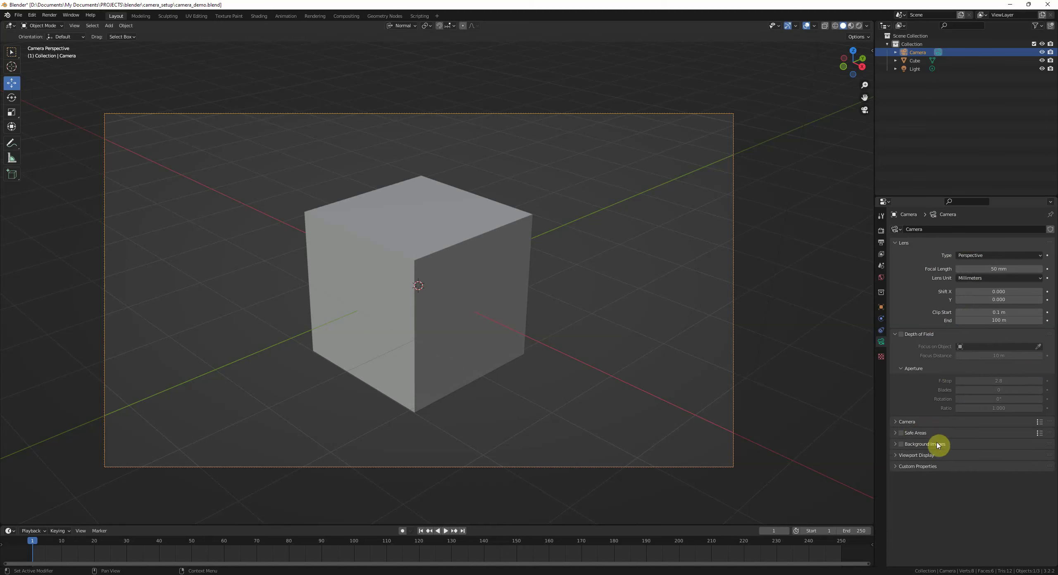
Step: Enable the camera's background images and add prop1.png from the camera_demo folder
{"action": "left_click", "coordinate": [937, 446]}
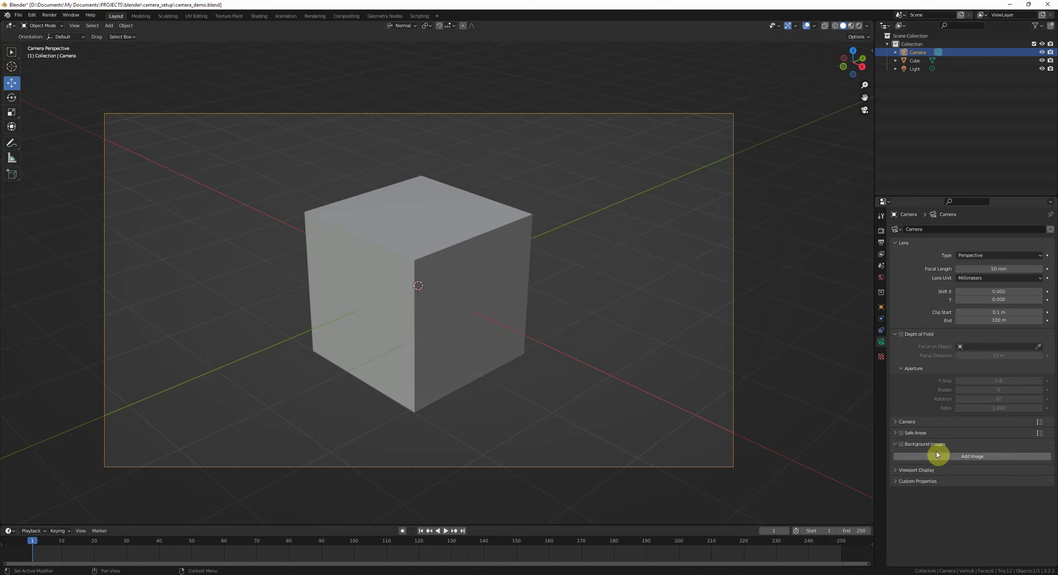
{"action": "left_click", "coordinate": [921, 456]}
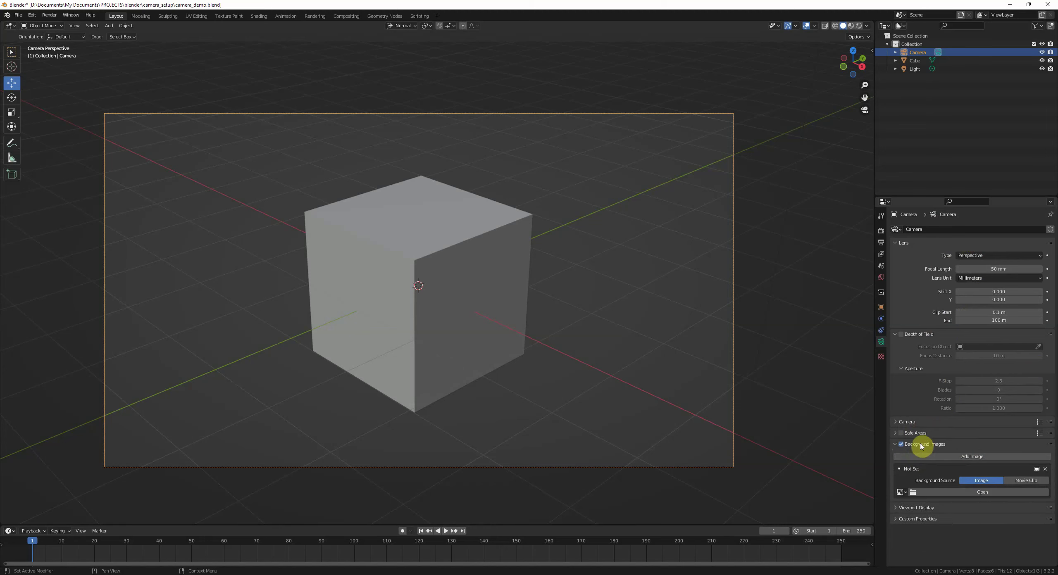
{"action": "left_click", "coordinate": [963, 492]}
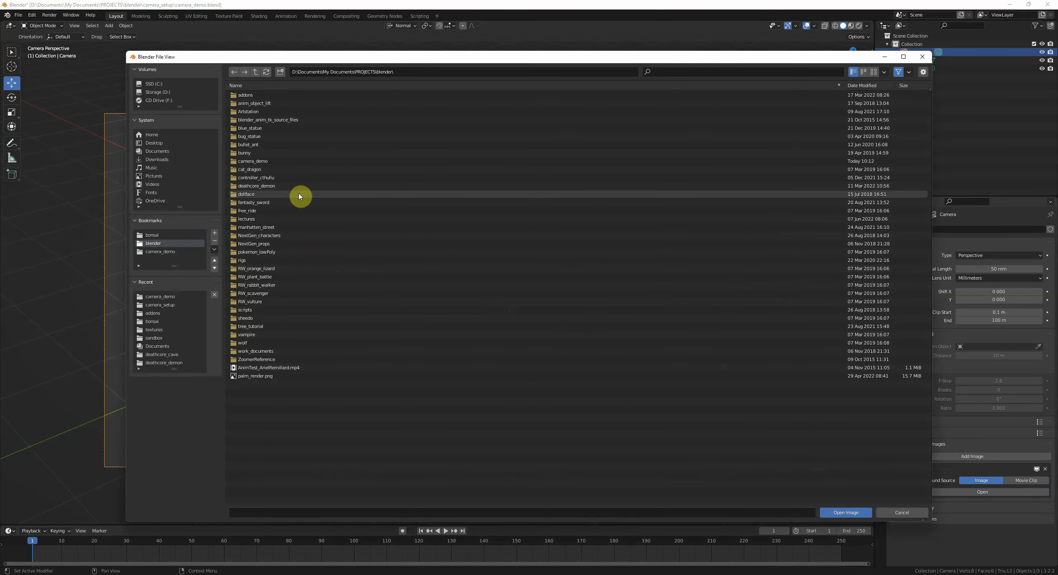
{"action": "left_click", "coordinate": [164, 252]}
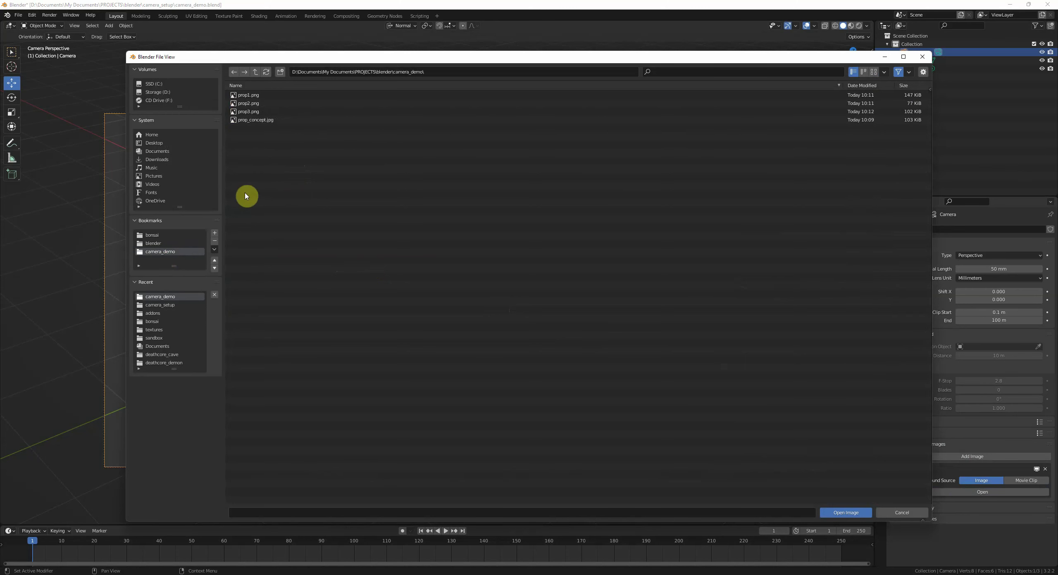
{"action": "left_click", "coordinate": [251, 96]}
{"action": "left_click", "coordinate": [858, 513]}
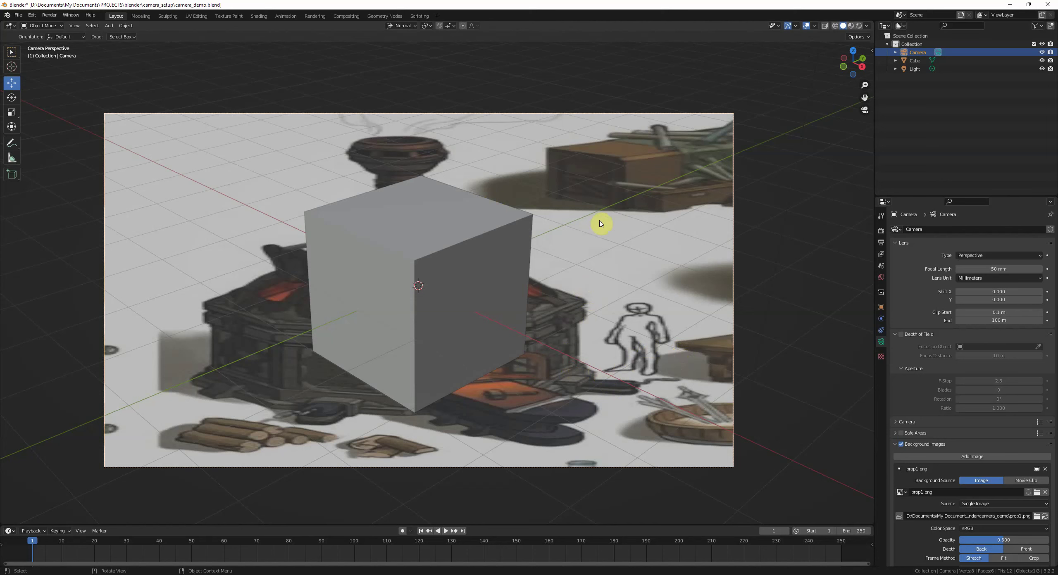
Step: Set the prop1.png background image's frame method to Fit and its depth to Front
{"action": "scroll", "coordinate": [951, 314], "scroll_direction": "down", "scroll_amount": 5}
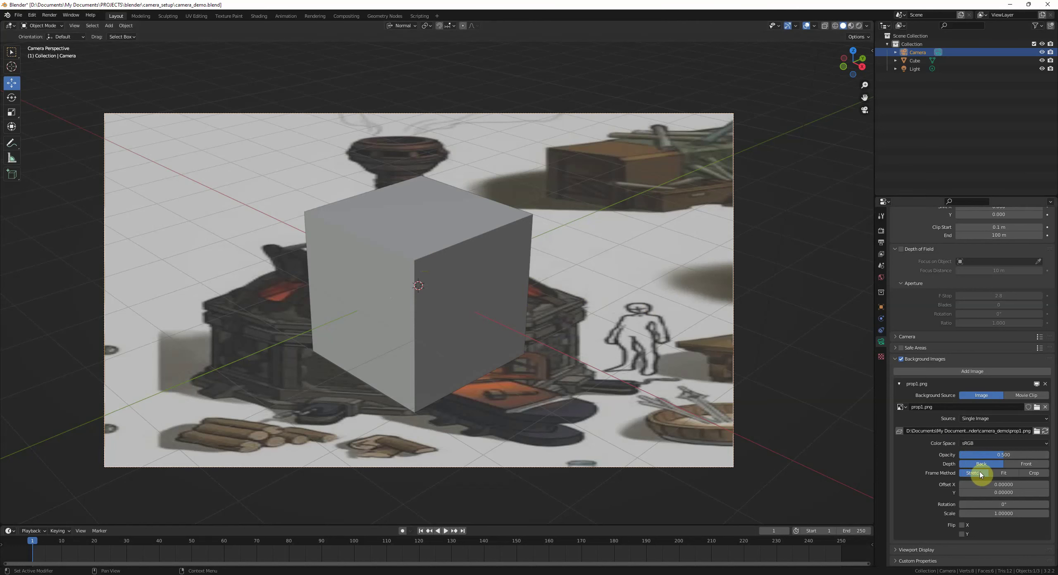
{"action": "left_click", "coordinate": [1004, 475]}
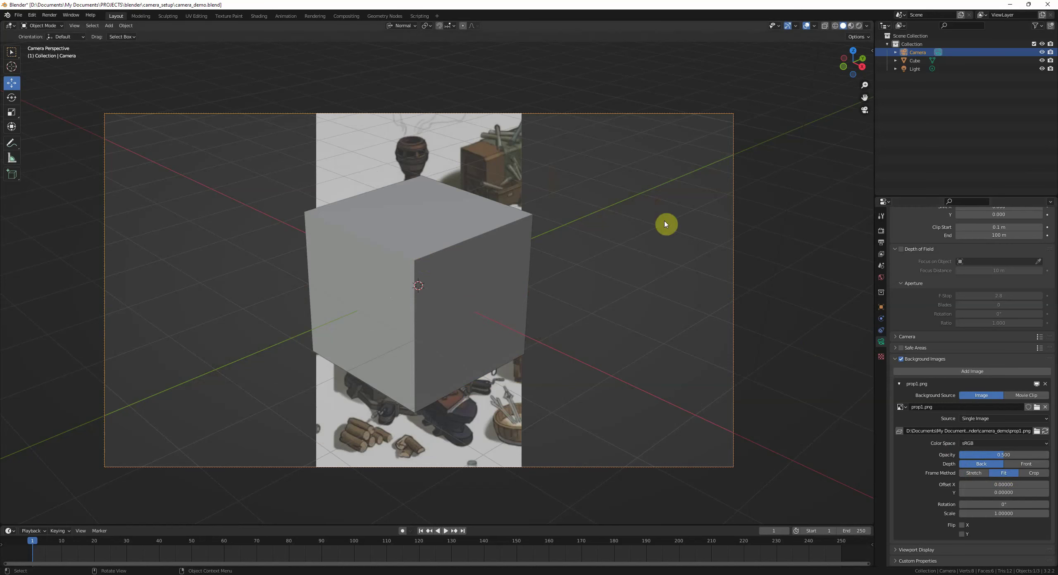
{"action": "scroll", "coordinate": [994, 465], "scroll_direction": "up", "scroll_amount": 4}
{"action": "scroll", "coordinate": [1006, 479], "scroll_direction": "down", "scroll_amount": 4}
{"action": "left_click", "coordinate": [1025, 463]}
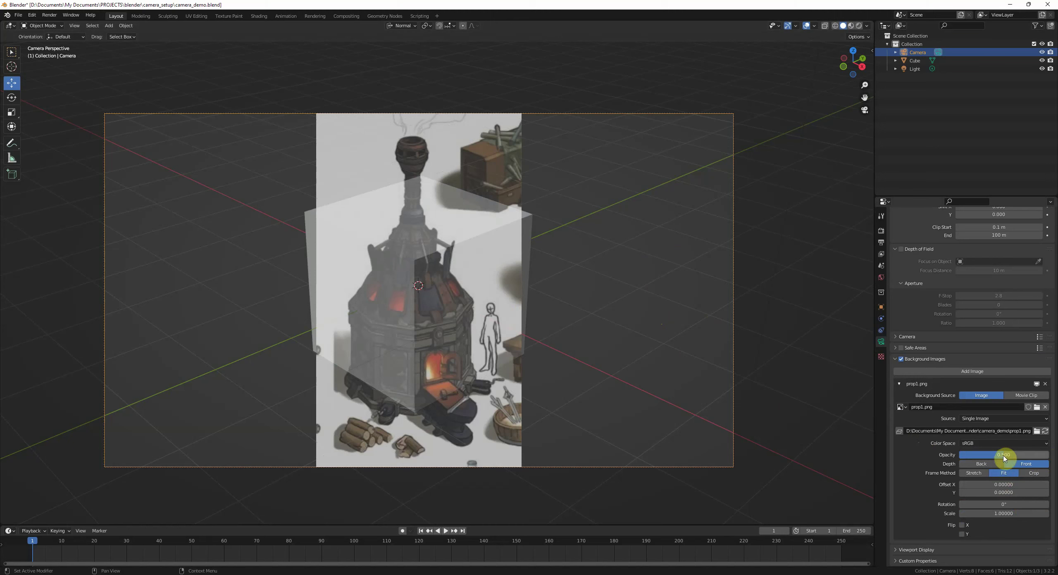
{"action": "mouse_move", "coordinate": [1000, 455]}
{"action": "left_mouse_down"}
{"action": "mouse_move", "coordinate": [963, 454]}
{"action": "mouse_move", "coordinate": [1048, 454]}
{"action": "mouse_move", "coordinate": [984, 454]}
{"action": "mouse_move", "coordinate": [1001, 459]}
{"action": "left_mouse_up"}
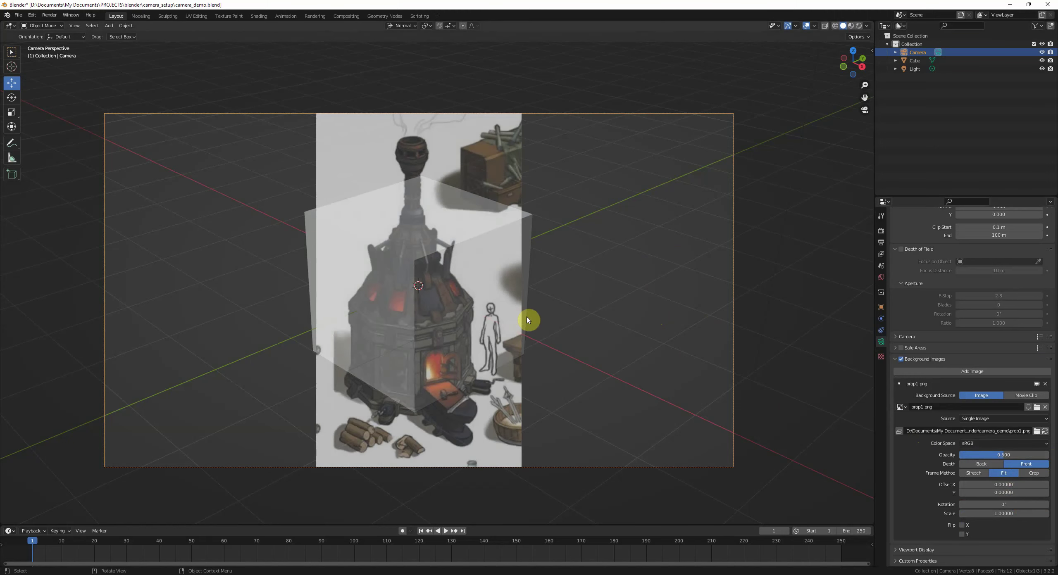
{"action": "scroll", "coordinate": [960, 437], "scroll_direction": "up", "scroll_amount": 3}
{"action": "scroll", "coordinate": [963, 349], "scroll_direction": "down", "scroll_amount": 4}
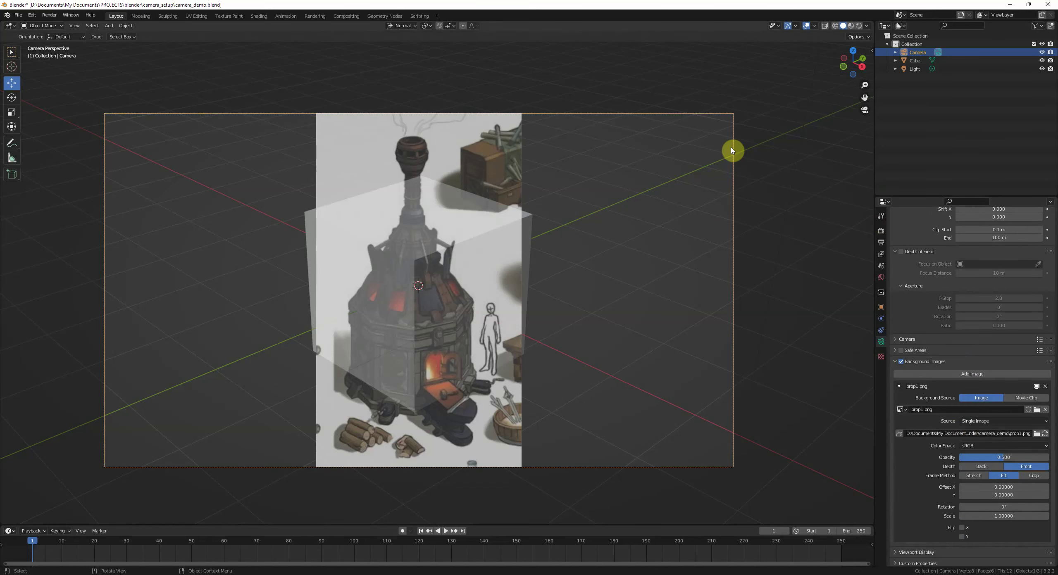
Step: Set the output's horizontal resolution to 1080 px and return to the camera's background image settings
{"action": "left_click", "coordinate": [881, 215]}
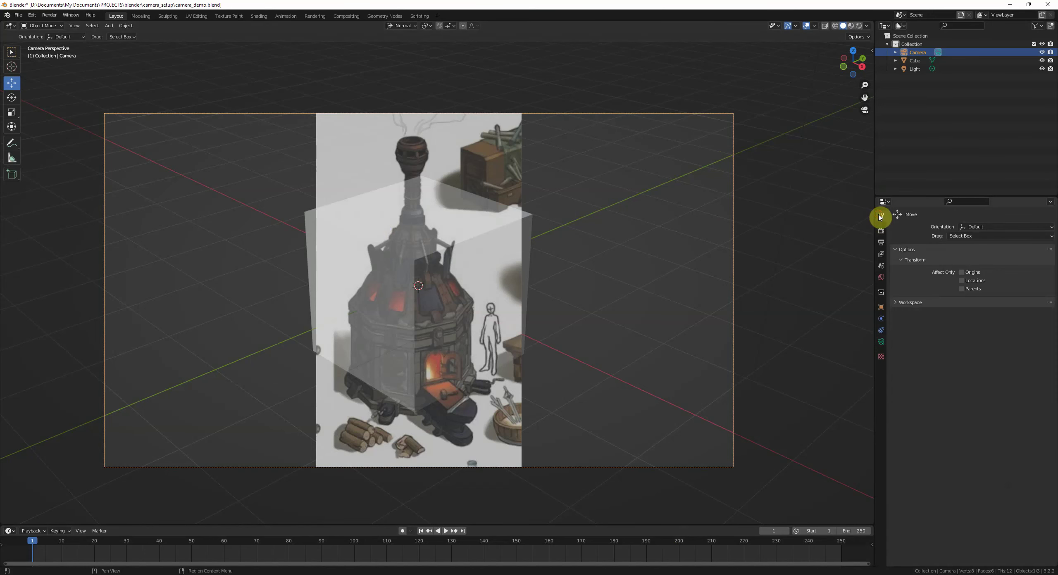
{"action": "left_click", "coordinate": [881, 231]}
{"action": "left_click", "coordinate": [881, 243]}
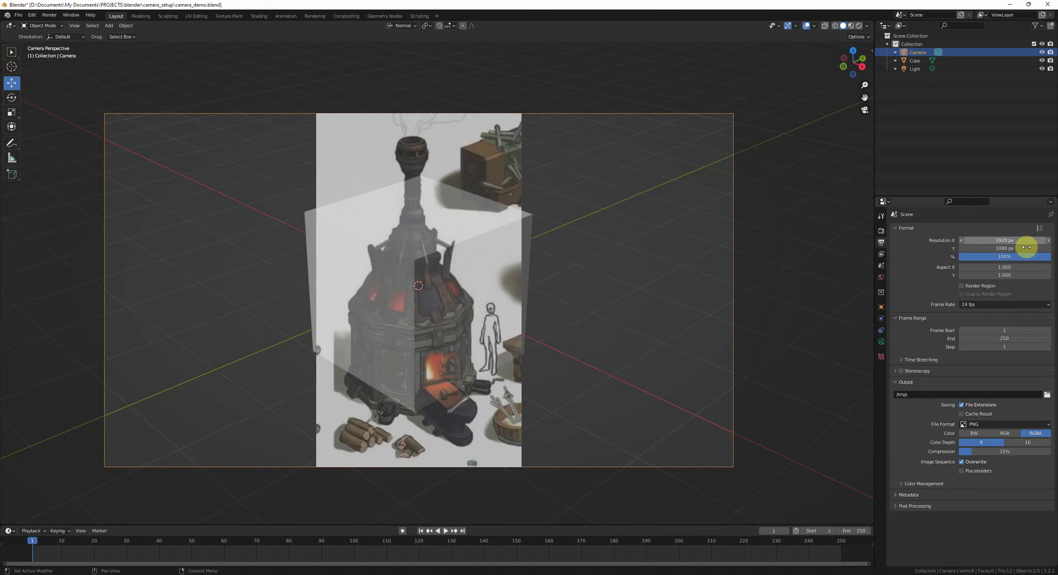
{"action": "left_click", "coordinate": [1006, 240]}
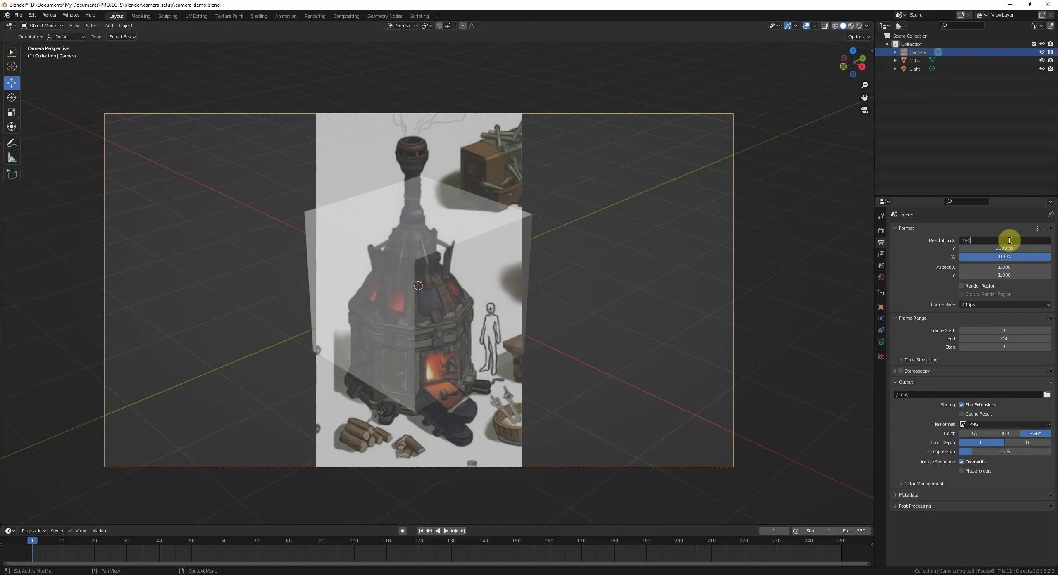
{"action": "key", "text": "Return"}
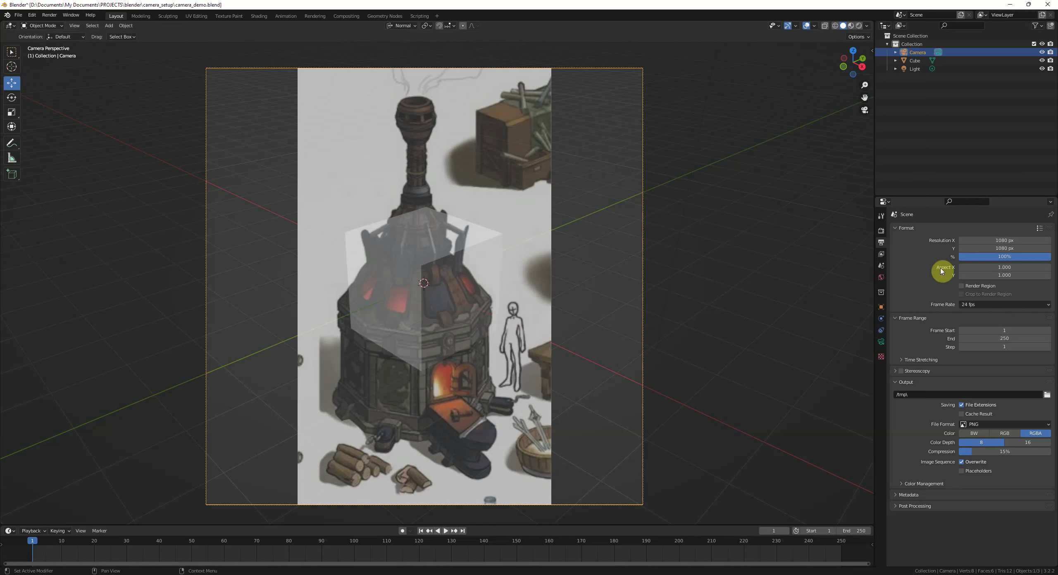
{"action": "left_click", "coordinate": [881, 341]}
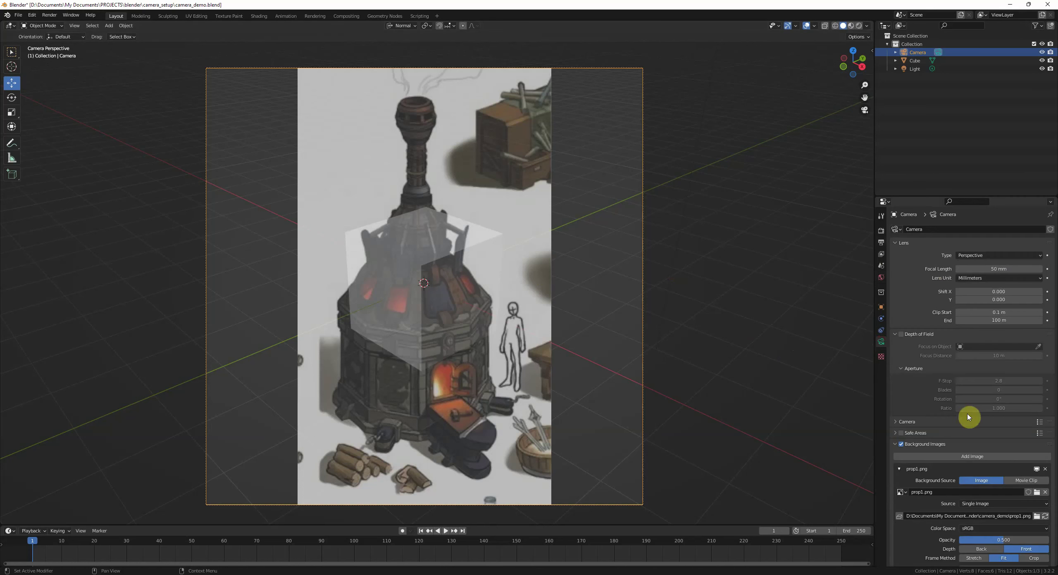
{"action": "scroll", "coordinate": [968, 415], "scroll_direction": "down", "scroll_amount": 5}
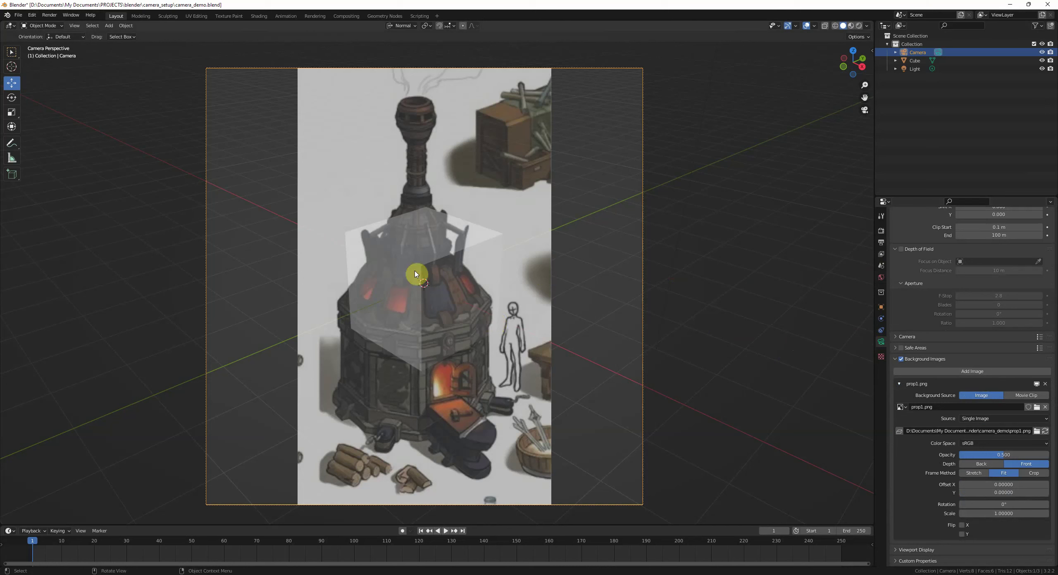
Step: Leave the camera view for a free perspective view of the cube and camera, with nothing selected
{"action": "left_click", "coordinate": [496, 295]}
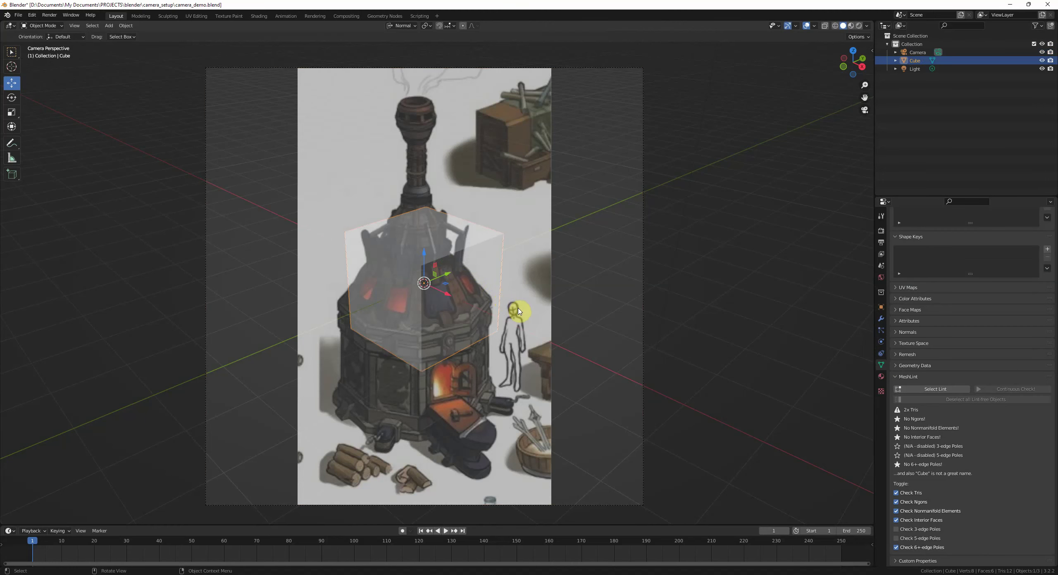
{"action": "key", "text": "KP_0"}
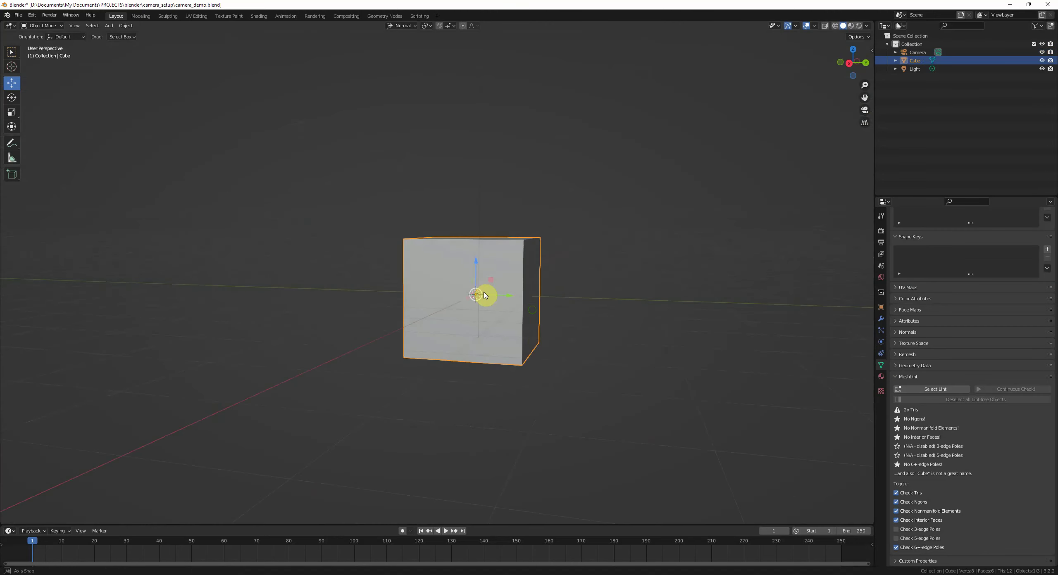
{"action": "middle_click_drag", "start_coordinate": [478, 303], "coordinate": [387, 295]}
{"action": "middle_click_drag", "start_coordinate": [512, 269], "coordinate": [464, 263]}
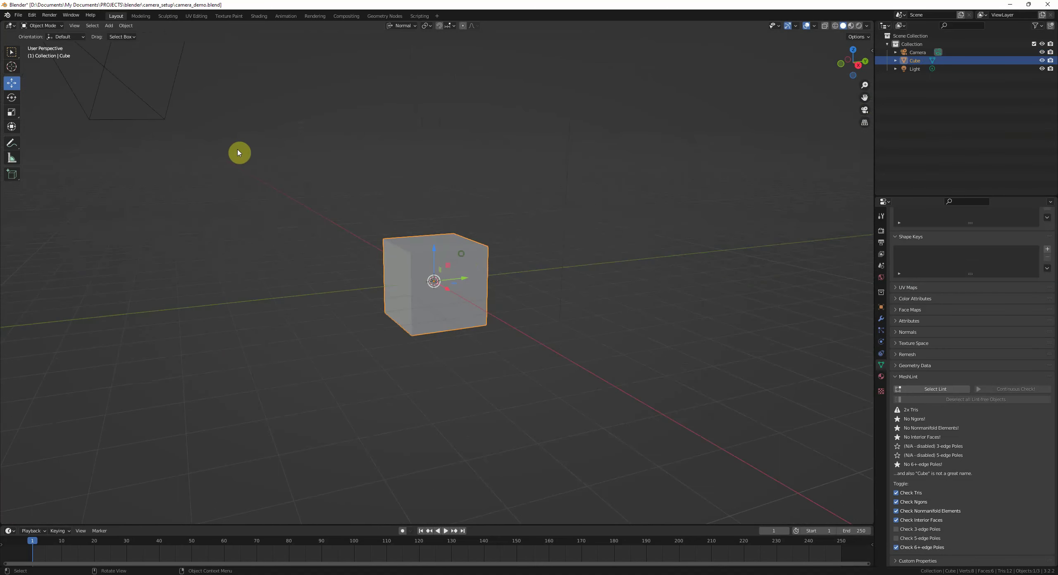
{"action": "left_click", "coordinate": [479, 239]}
{"action": "middle_click_drag", "start_coordinate": [405, 186], "coordinate": [408, 197], "text": "shift"}
Step: Add a single-bone armature at the 3D cursor, inside the cube
{"action": "key", "text": "shift+a"}
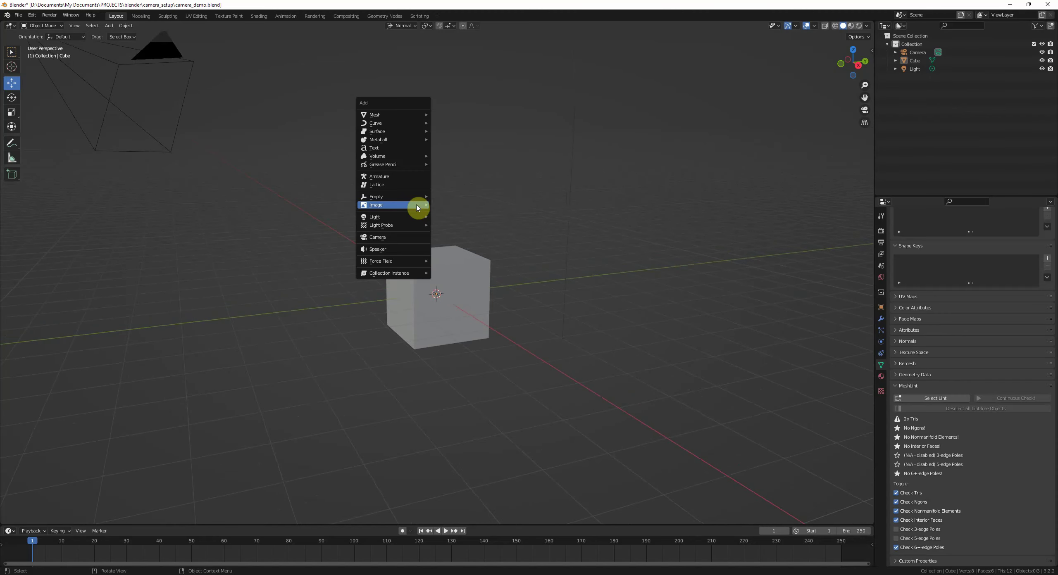
{"action": "mouse_move", "coordinate": [416, 205]}
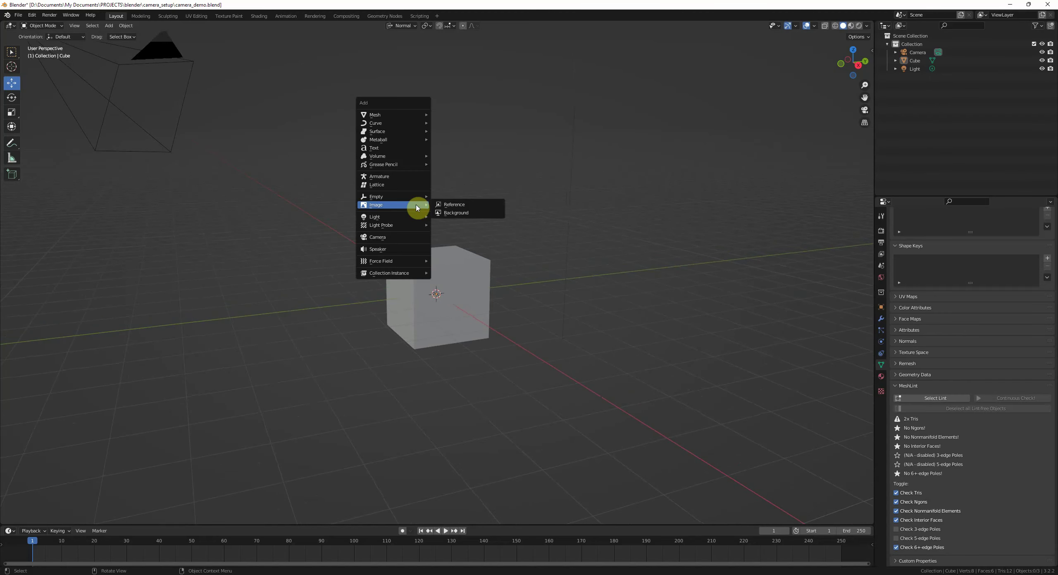
{"action": "left_click", "coordinate": [396, 176]}
{"action": "middle_click_drag", "start_coordinate": [403, 184], "coordinate": [475, 274]}
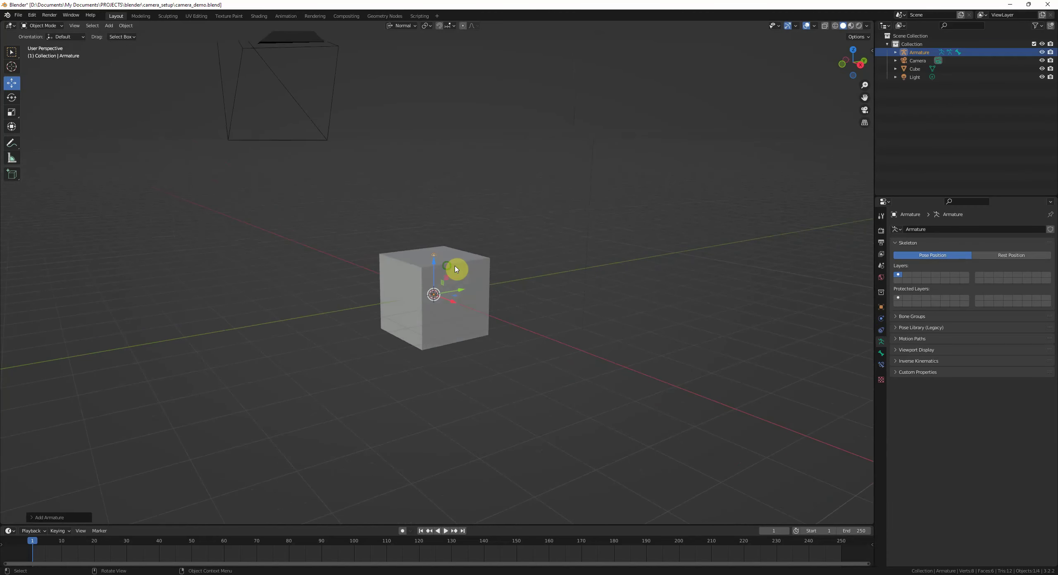
{"action": "key", "text": "g"}
{"action": "right_click", "coordinate": [530, 272]}
Step: Find the Rigify add-on in the preferences, enable it and close the preferences
{"action": "left_click", "coordinate": [33, 15]}
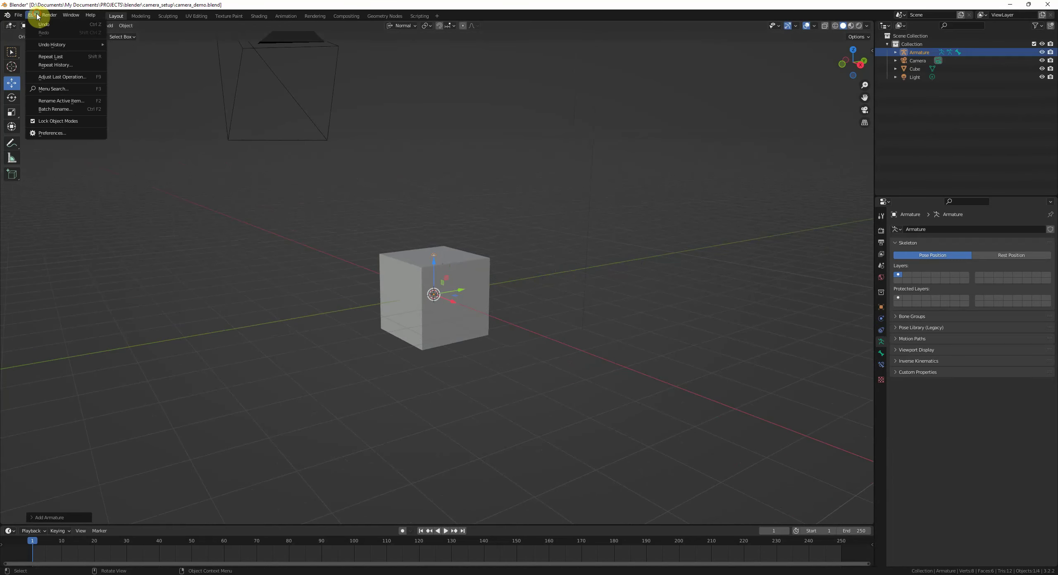
{"action": "left_click", "coordinate": [54, 133]}
{"action": "left_click", "coordinate": [341, 222]}
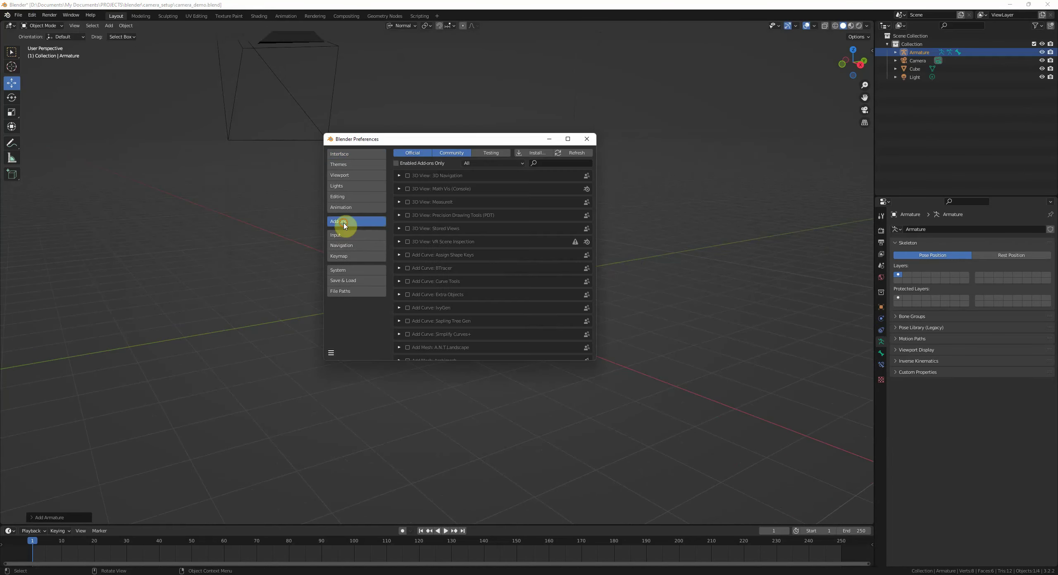
{"action": "left_click", "coordinate": [549, 162]}
{"action": "type", "text": "rig"}
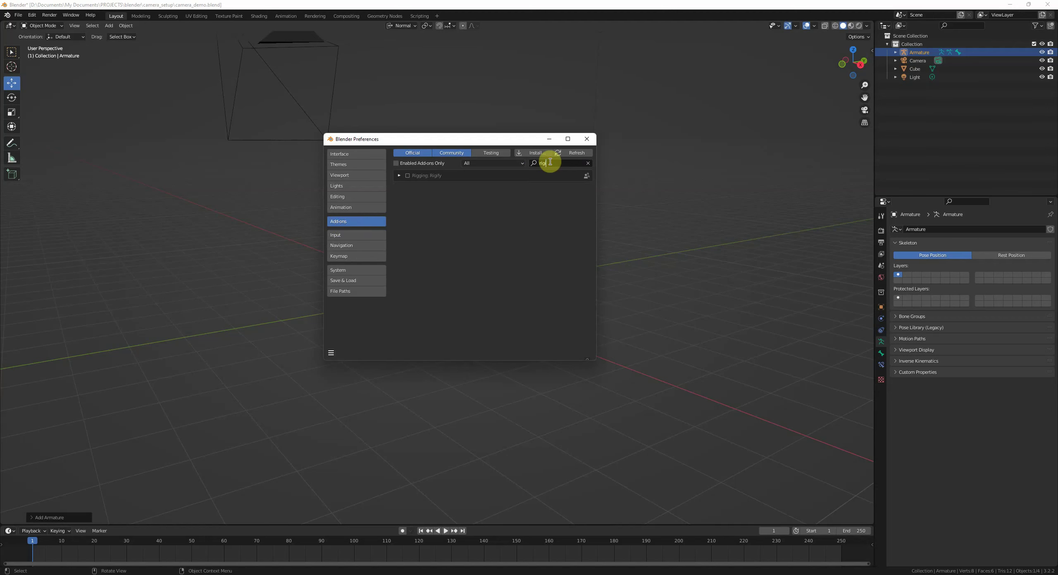
{"action": "type", "text": "i"}
{"action": "left_click", "coordinate": [434, 138]}
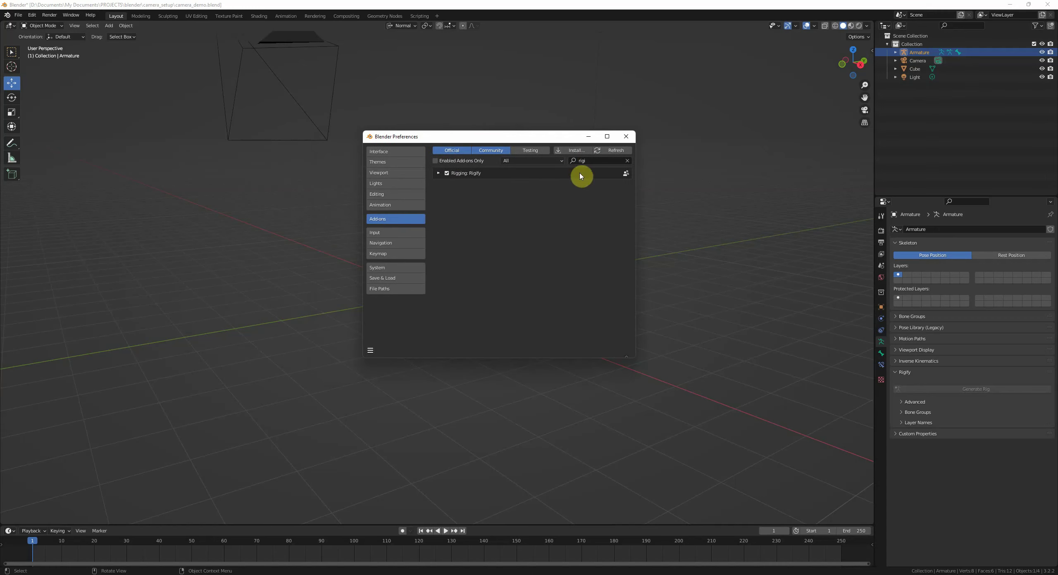
{"action": "left_click", "coordinate": [626, 141]}
Step: Add a Human (Meta-Rig) armature at the 3D cursor and delete the single-bone armature
{"action": "middle_click_drag", "start_coordinate": [553, 232], "coordinate": [530, 233]}
{"action": "right_click", "coordinate": [528, 232]}
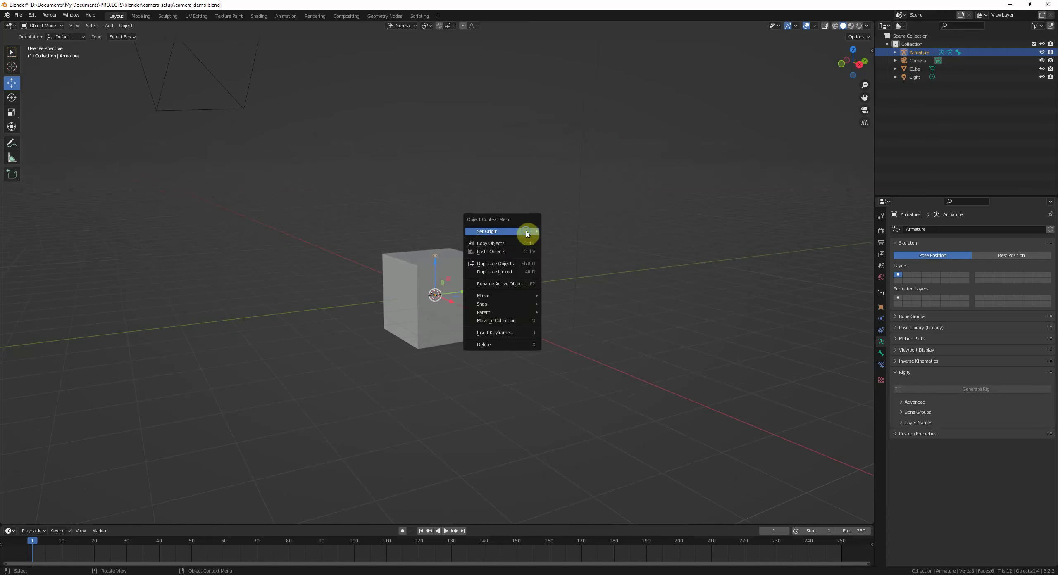
{"action": "key", "text": "shift+a"}
{"action": "mouse_move", "coordinate": [556, 203]}
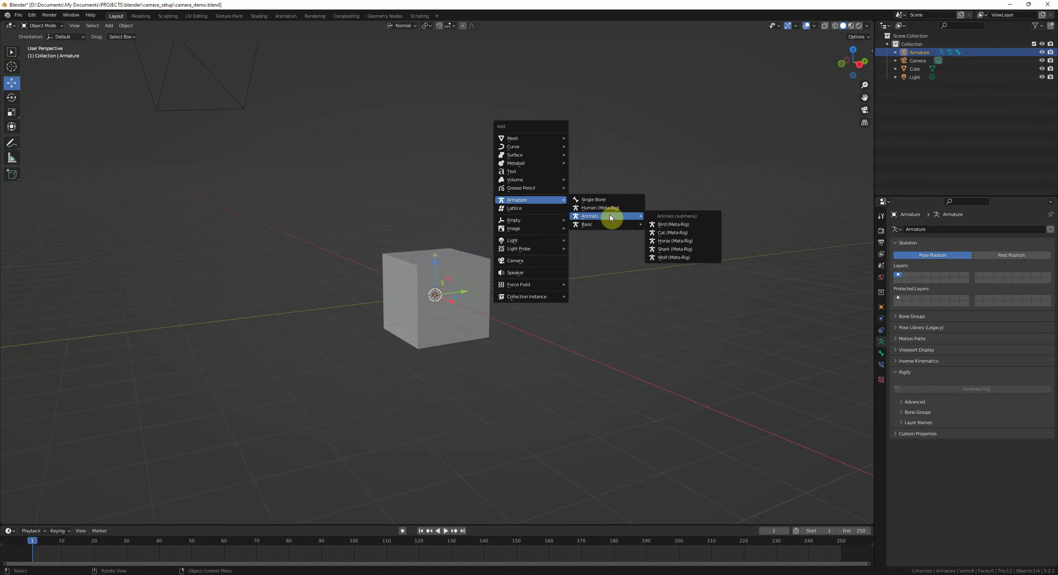
{"action": "mouse_move", "coordinate": [609, 226]}
{"action": "left_click", "coordinate": [678, 232]}
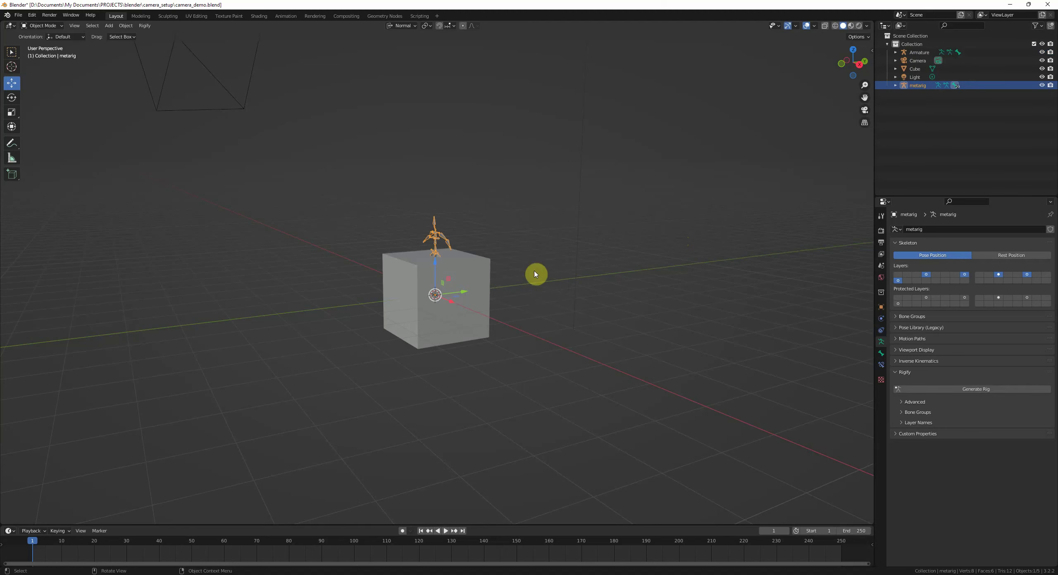
{"action": "left_click", "coordinate": [440, 268]}
{"action": "key", "text": "Delete"}
Step: Move the human metarig along the X axis so it stands beside the cube, and deselect it
{"action": "left_click", "coordinate": [432, 237]}
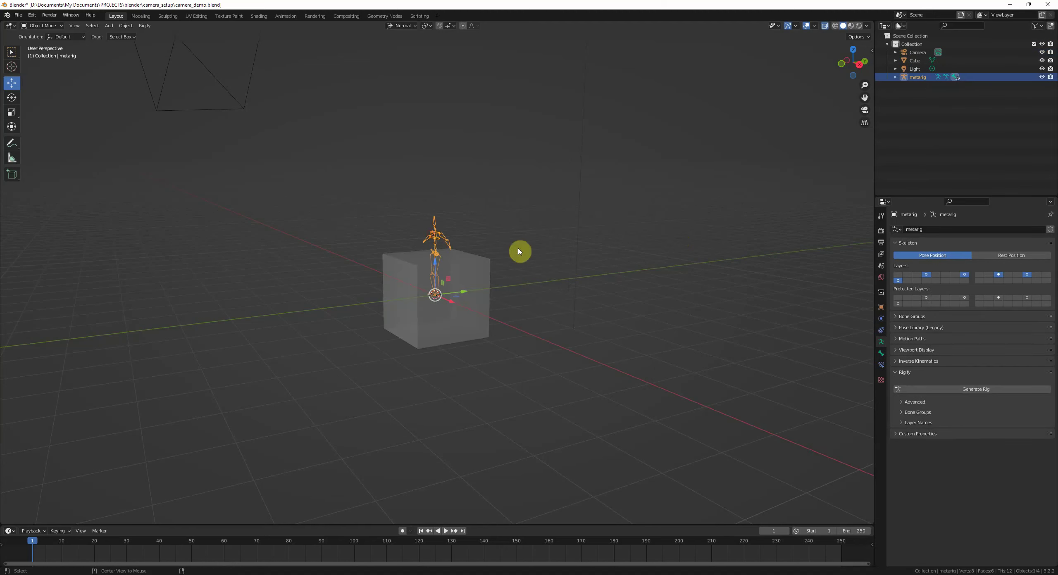
{"action": "middle_click_drag", "start_coordinate": [454, 246], "coordinate": [508, 240]}
{"action": "scroll", "coordinate": [506, 241], "scroll_direction": "up", "scroll_amount": 2}
{"action": "key", "text": "g"}
{"action": "key", "text": "x"}
{"action": "left_click", "coordinate": [597, 271]}
{"action": "left_click", "coordinate": [579, 307]}
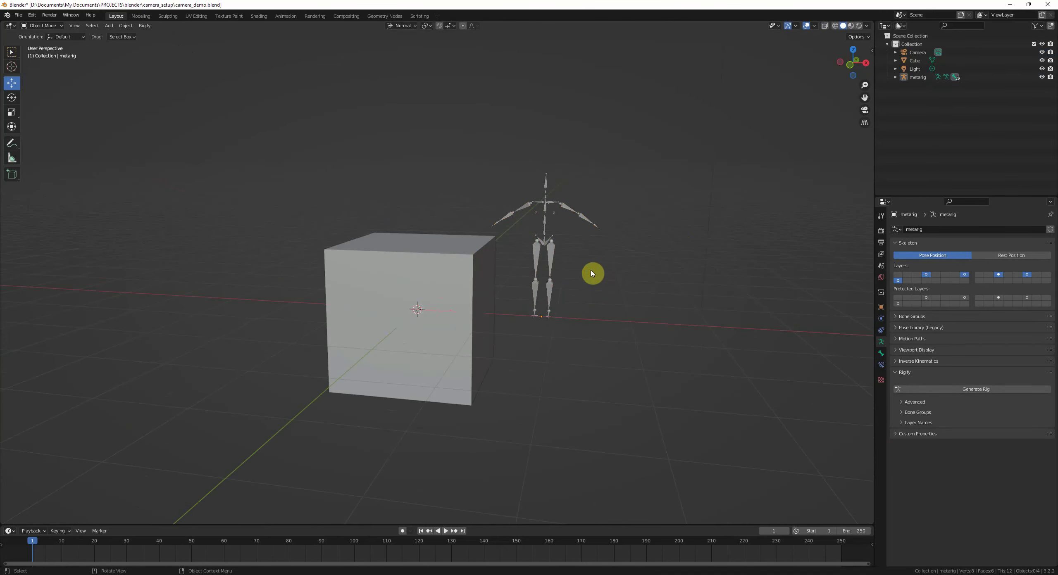
Step: Compare the cube and the metarig with the concept art from the front, orbited perspective and camera views
{"action": "middle_click_drag", "start_coordinate": [579, 307], "coordinate": [457, 285]}
{"action": "left_click", "coordinate": [457, 285]}
{"action": "key", "text": "KP_1"}
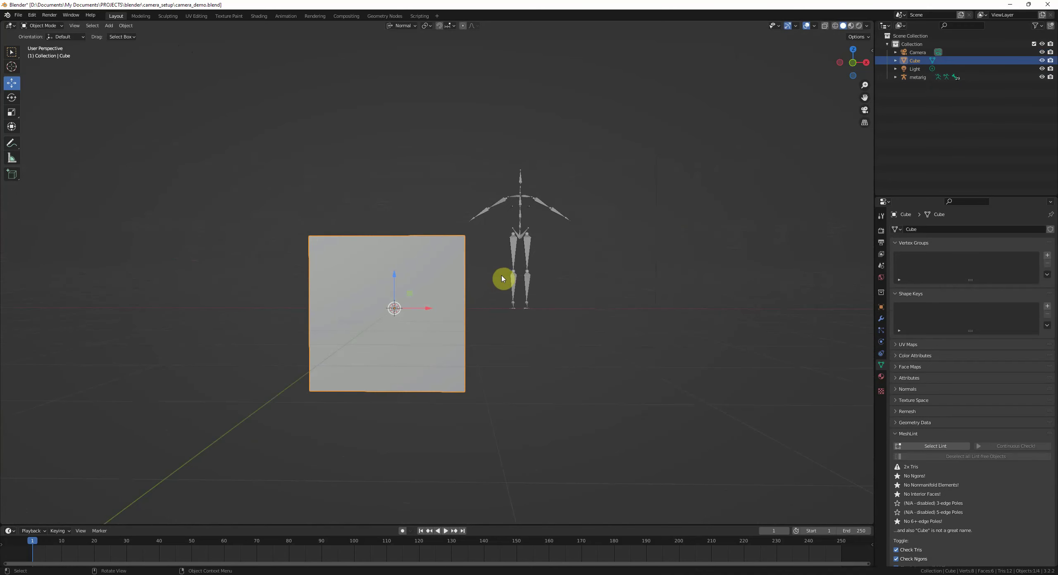
{"action": "key", "text": "KP_0"}
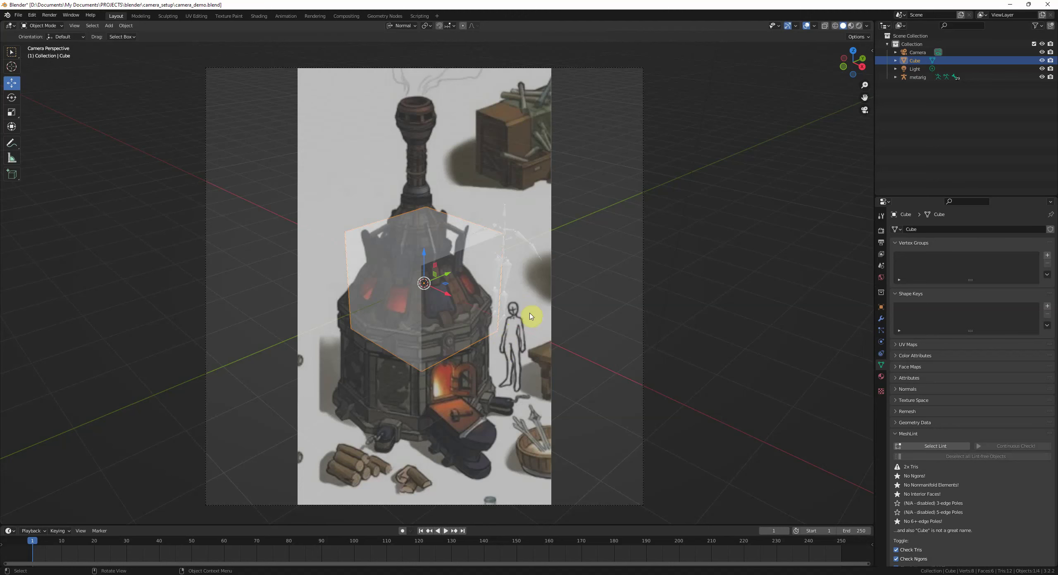
{"action": "left_click", "coordinate": [525, 249]}
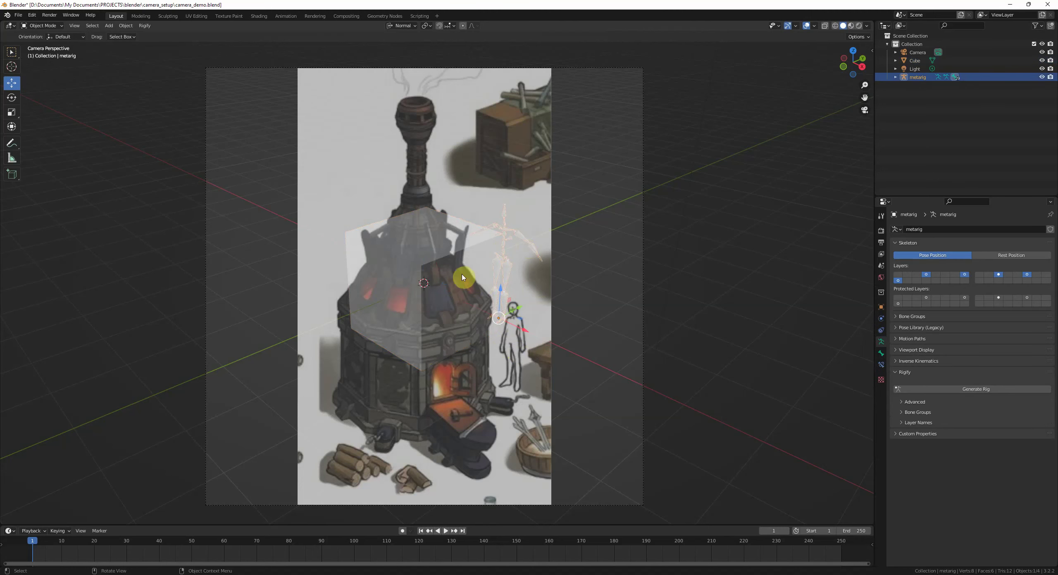
{"action": "scroll", "coordinate": [456, 297], "scroll_direction": "up", "scroll_amount": 1}
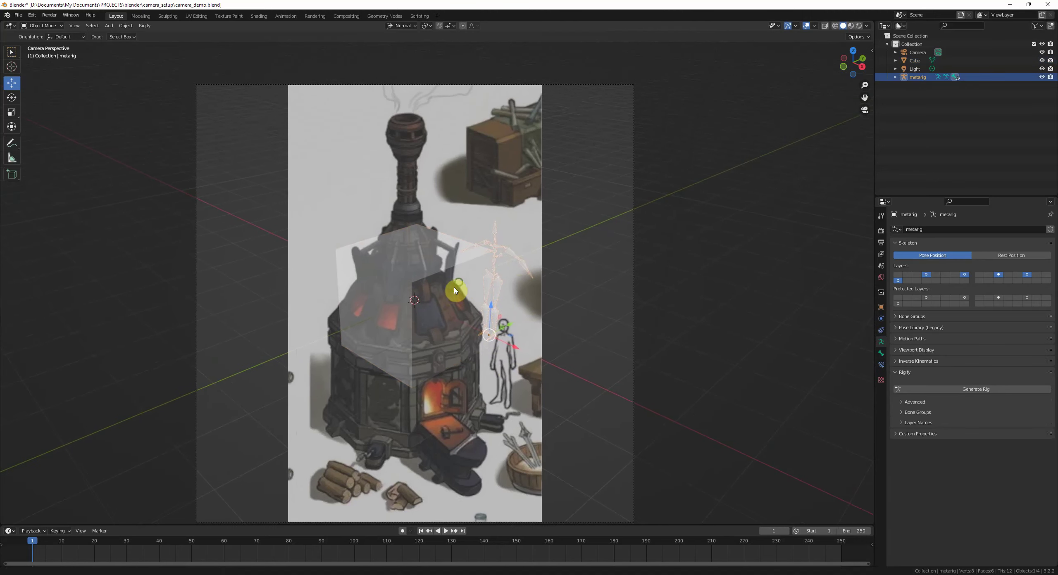
{"action": "middle_click_drag", "start_coordinate": [456, 298], "coordinate": [572, 257]}
{"action": "middle_click_drag", "start_coordinate": [458, 285], "coordinate": [518, 277]}
{"action": "middle_click_drag", "start_coordinate": [562, 221], "coordinate": [557, 219]}
{"action": "key", "text": "KP_0"}
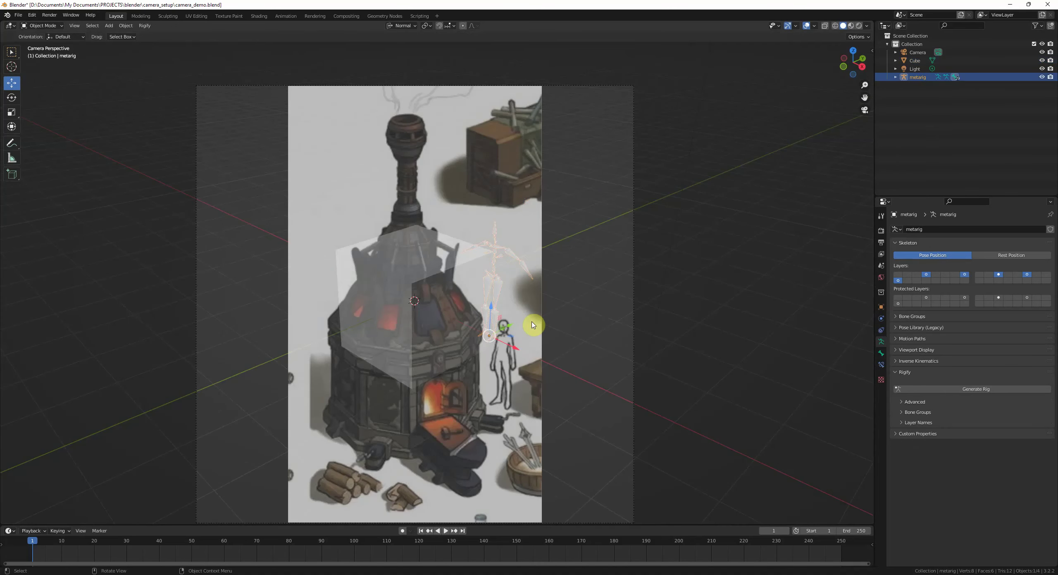
Step: Move the camera freely until the cube overlaps the furnace body and the metarig sits near the drawn human figure
{"action": "left_click", "coordinate": [635, 307]}
{"action": "key", "text": "g"}
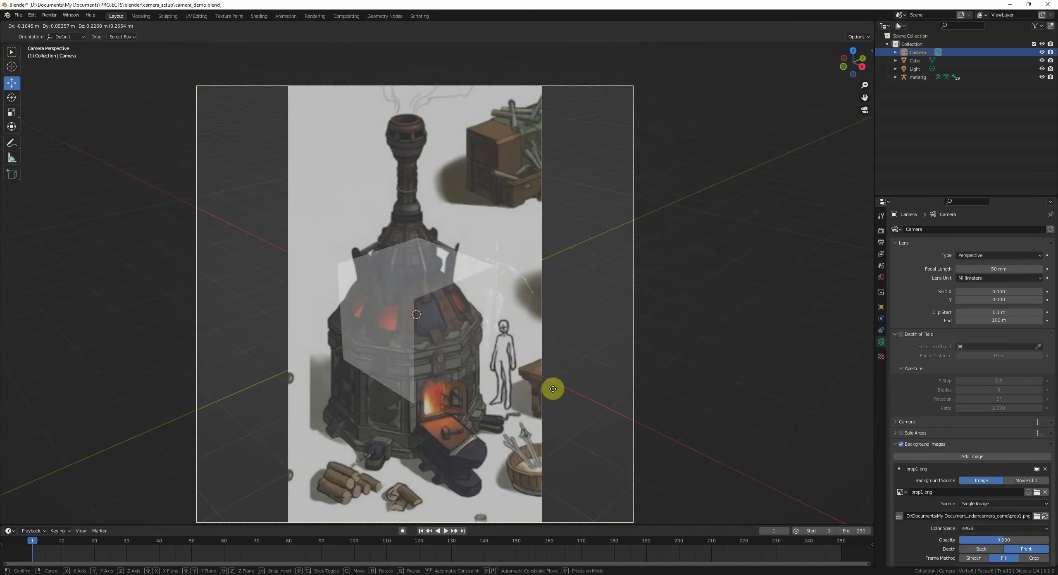
{"action": "left_click", "coordinate": [538, 364]}
{"action": "scroll", "coordinate": [489, 276], "scroll_direction": "up", "scroll_amount": 2}
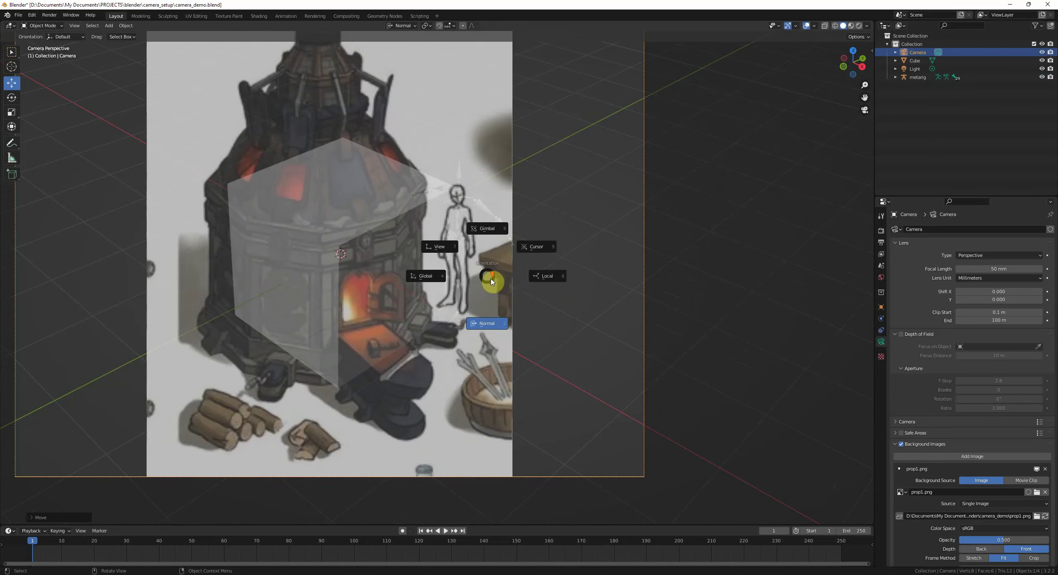
{"action": "scroll", "coordinate": [498, 263], "scroll_direction": "up", "scroll_amount": 2}
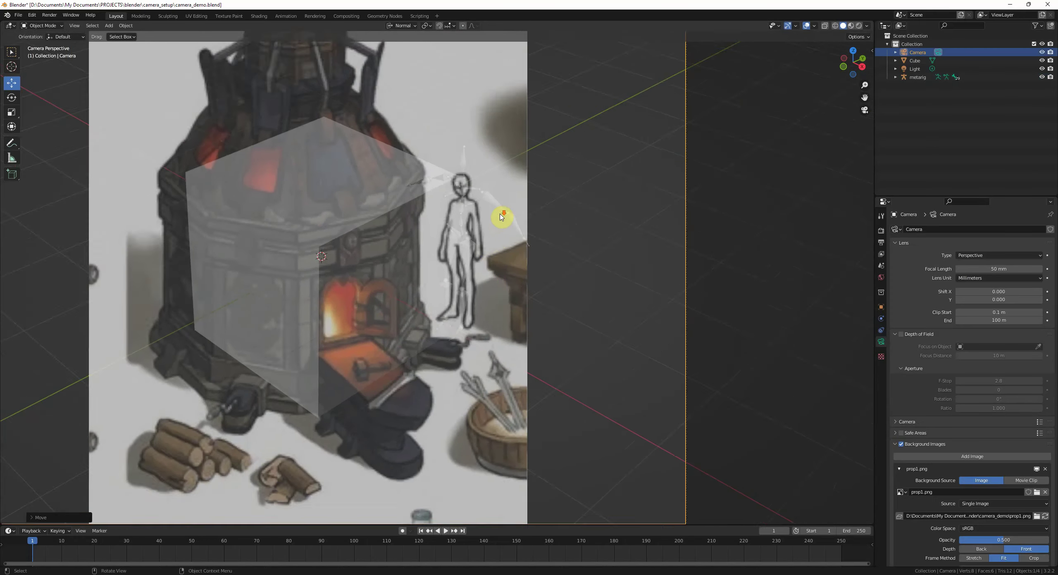
{"action": "scroll", "coordinate": [501, 219], "scroll_direction": "down", "scroll_amount": 2}
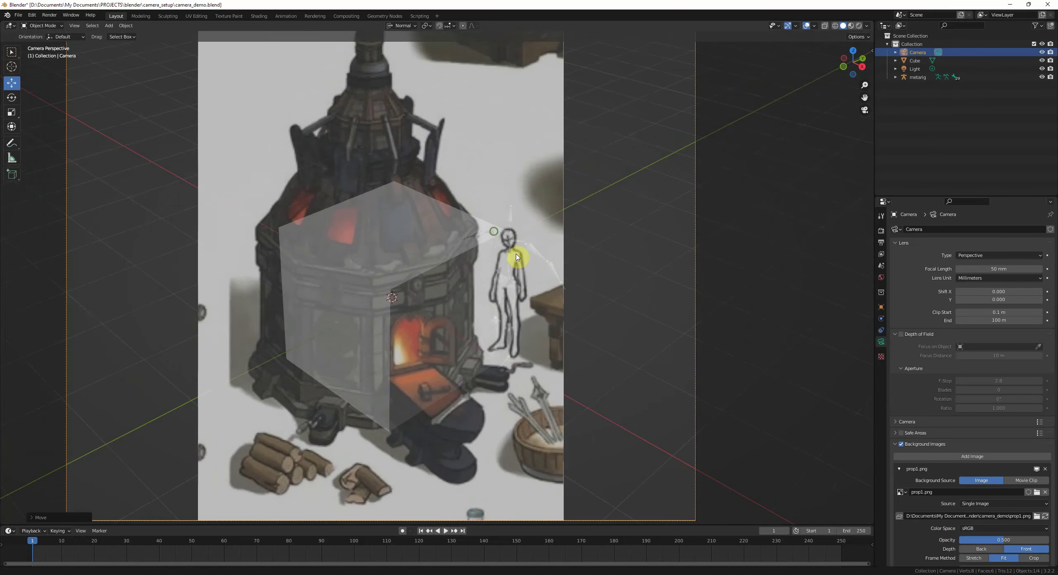
{"action": "scroll", "coordinate": [503, 236], "scroll_direction": "down", "scroll_amount": 1}
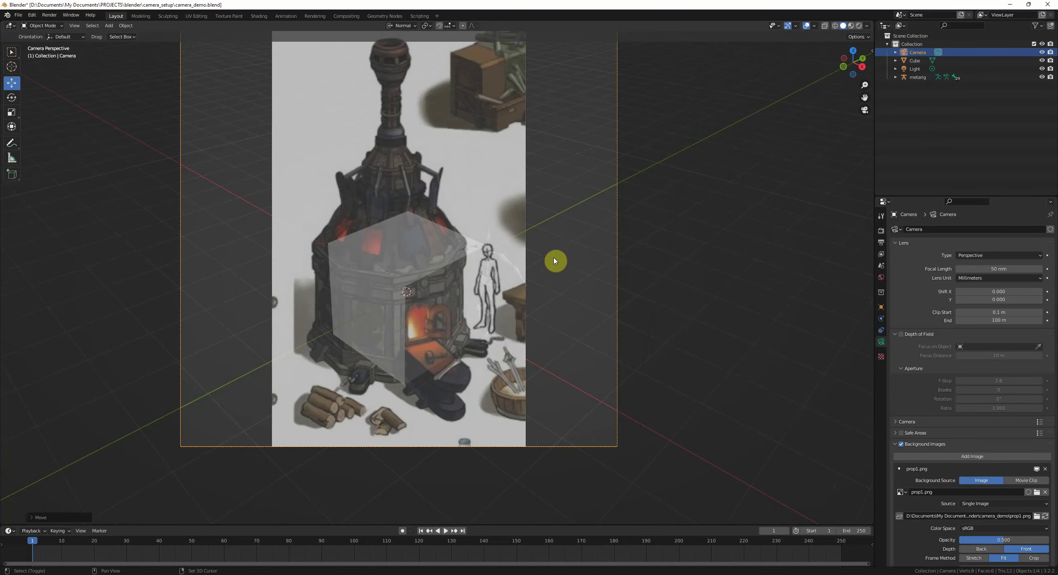
{"action": "middle_click_drag", "start_coordinate": [555, 261], "coordinate": [550, 280], "text": "shift"}
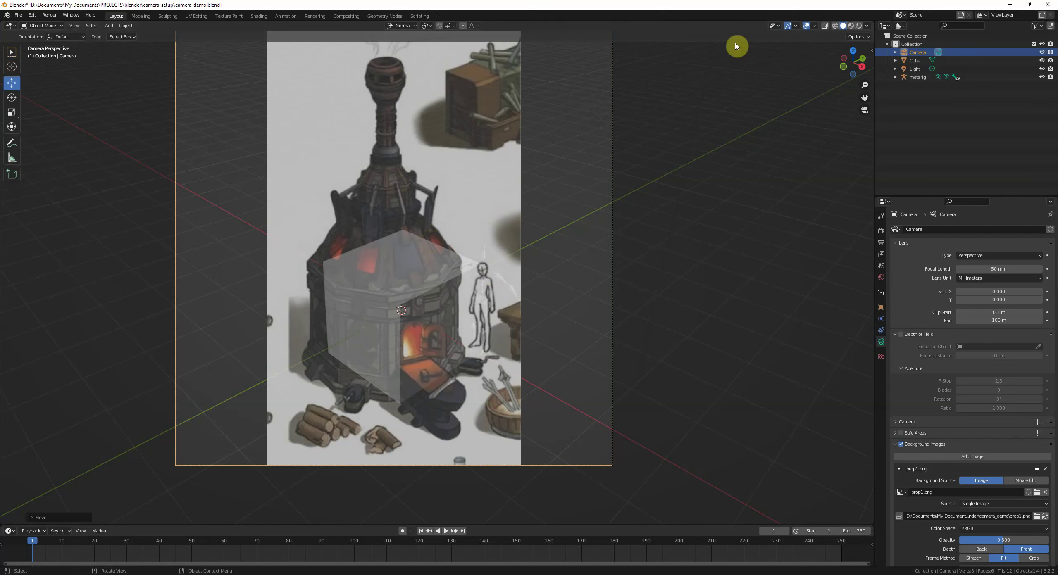
{"action": "scroll", "coordinate": [523, 250], "scroll_direction": "up", "scroll_amount": 2, "text": "shift"}
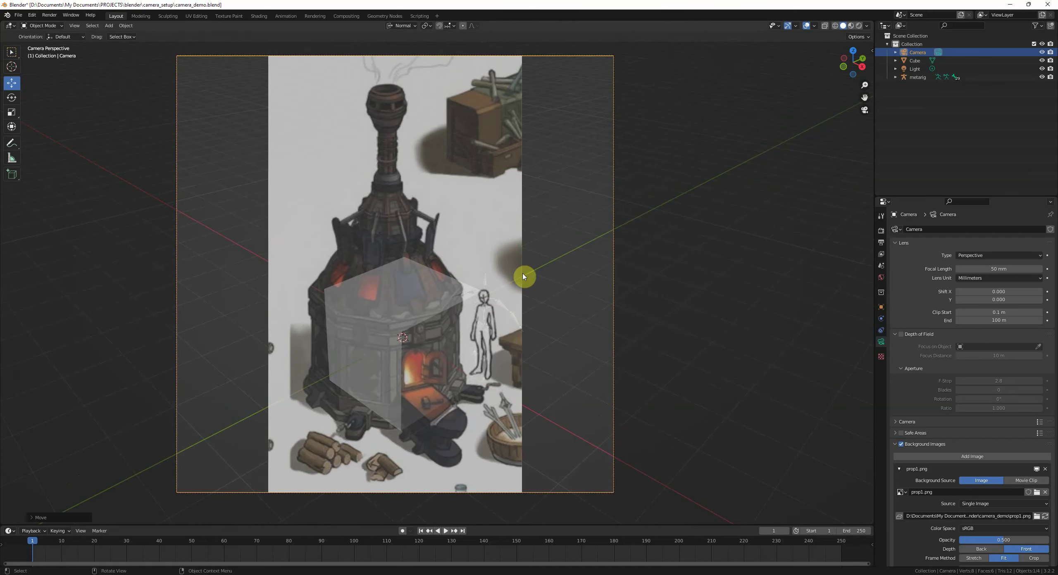
{"action": "scroll", "coordinate": [448, 313], "scroll_direction": "down", "scroll_amount": 2, "text": "shift"}
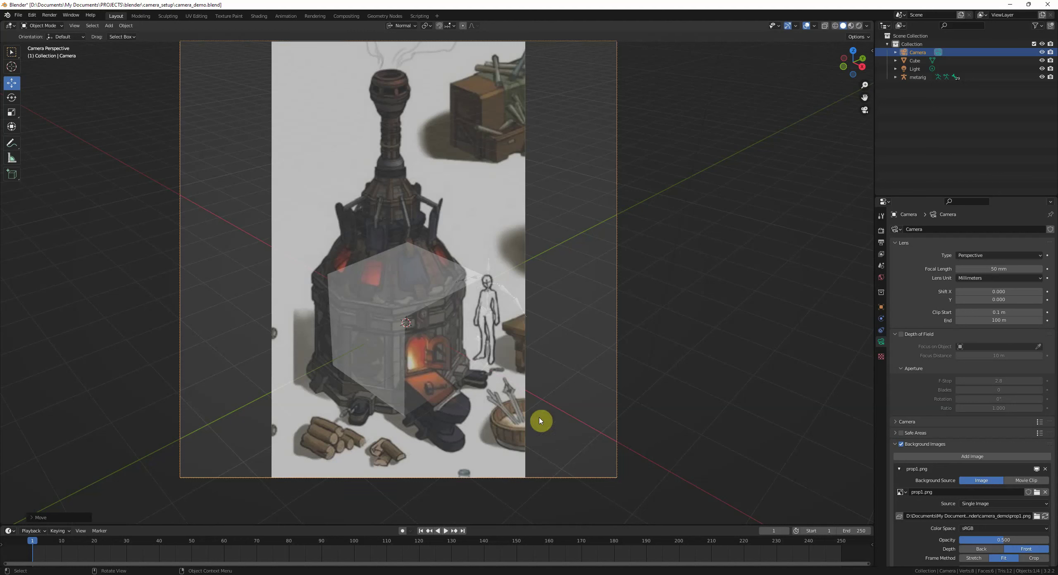
Step: Draw annotation strokes over the furnace's lower front and undo them
{"action": "key", "text": "d"}
{"action": "left_click_drag", "start_coordinate": [550, 509], "coordinate": [457, 402]}
{"action": "mouse_move", "coordinate": [471, 445]}
{"action": "left_mouse_down"}
{"action": "mouse_move", "coordinate": [436, 373]}
{"action": "mouse_move", "coordinate": [463, 452]}
{"action": "left_mouse_up"}
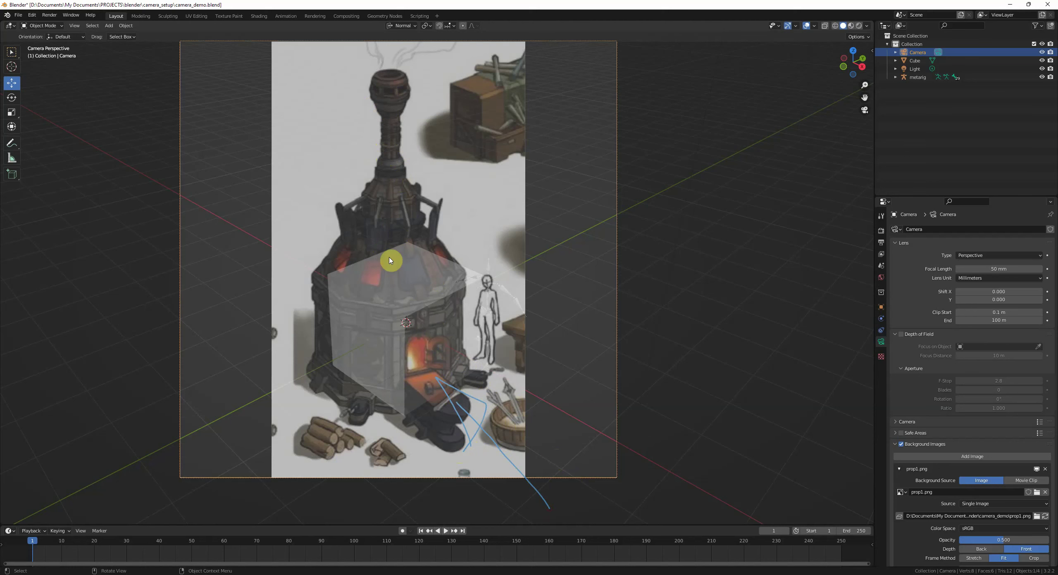
{"action": "key", "text": "ctrl+z"}
Step: Select the camera, examine its placement relative to the cube and metarig in front view, and return to the camera view
{"action": "middle_click_drag", "start_coordinate": [451, 292], "coordinate": [449, 310], "text": "shift"}
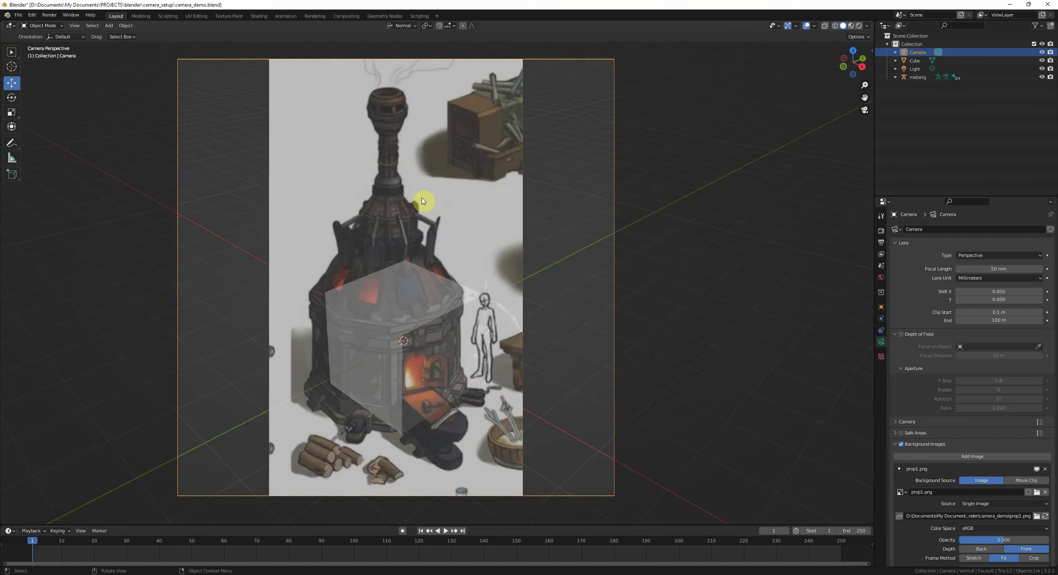
{"action": "left_click", "coordinate": [417, 296]}
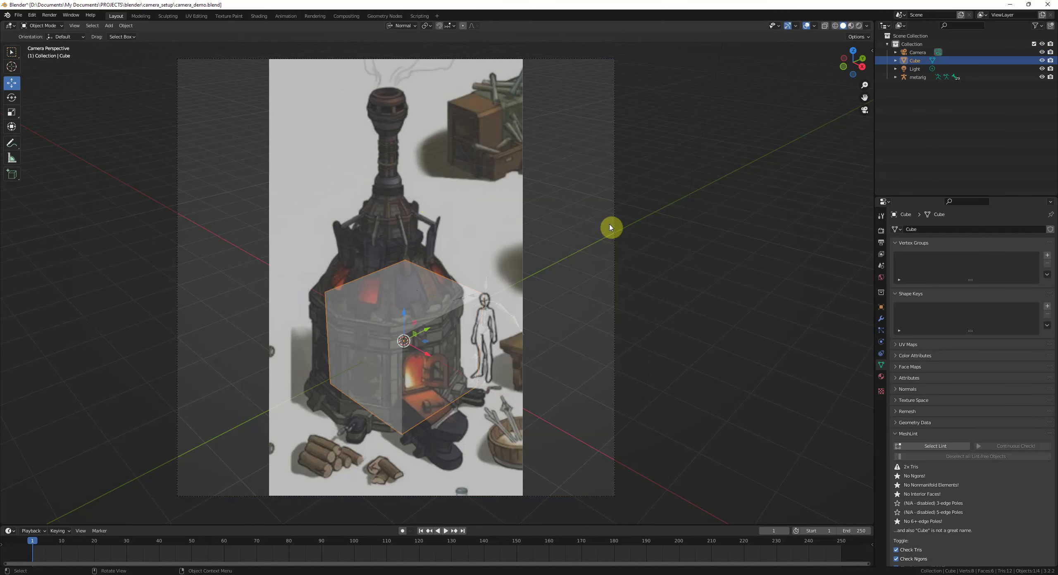
{"action": "left_click", "coordinate": [614, 215]}
{"action": "scroll", "coordinate": [485, 310], "scroll_direction": "down", "scroll_amount": 1}
{"action": "middle_click_drag", "start_coordinate": [486, 310], "coordinate": [360, 311]}
{"action": "key", "text": "KP_1"}
{"action": "scroll", "coordinate": [484, 337], "scroll_direction": "down", "scroll_amount": 4, "text": "shift"}
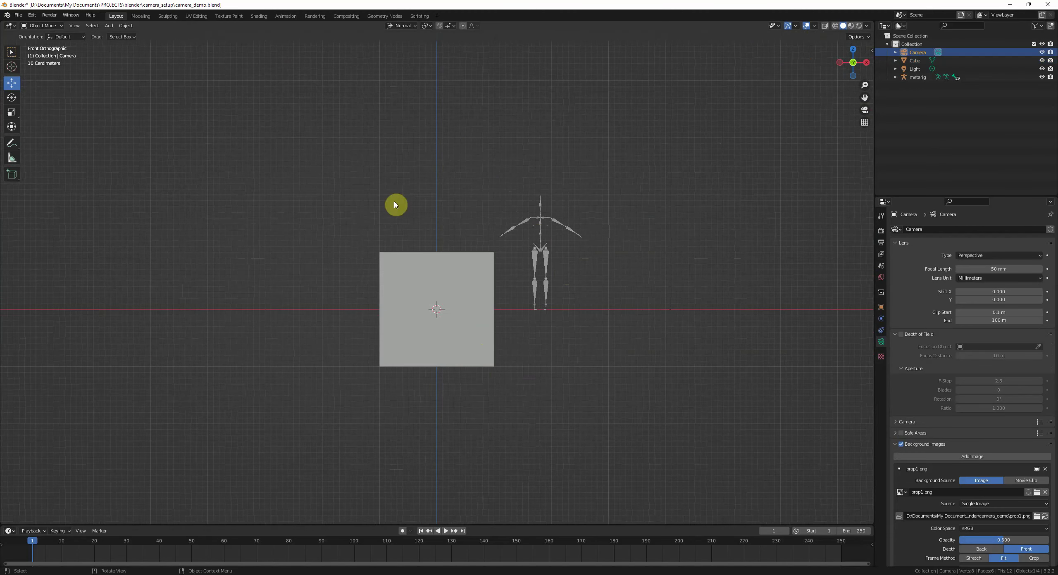
{"action": "scroll", "coordinate": [496, 244], "scroll_direction": "down", "scroll_amount": 2}
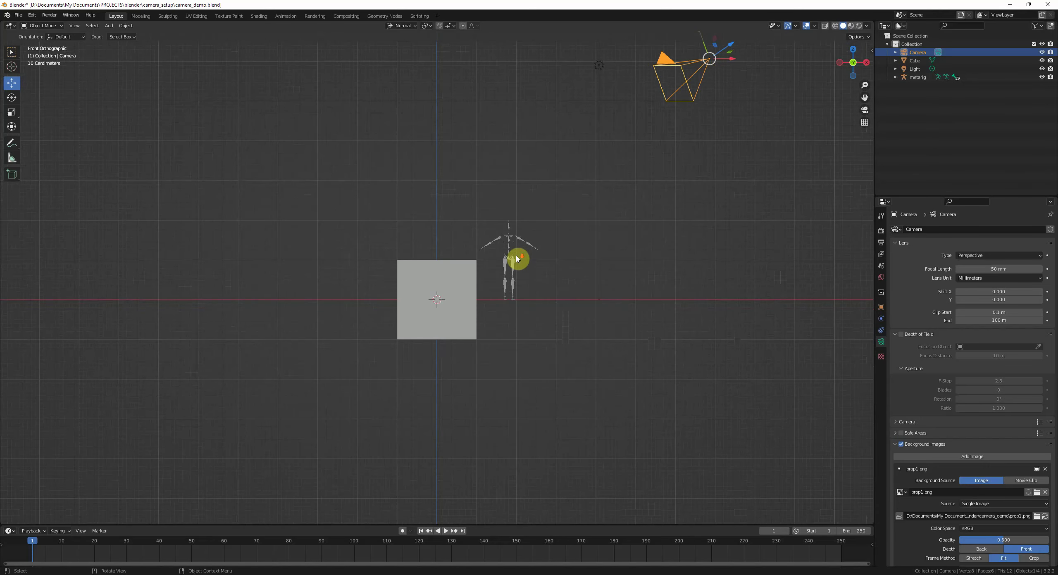
{"action": "key", "text": "KP_0"}
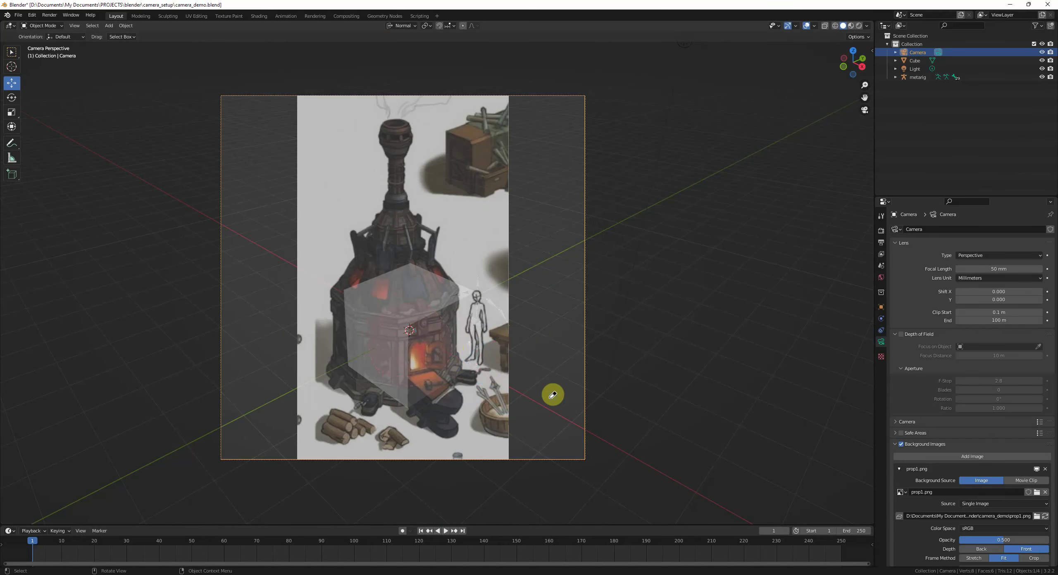
Step: Snap the 3D cursor to the world origin and use the 3D Cursor as the transform pivot point
{"action": "key", "text": "shift+s"}
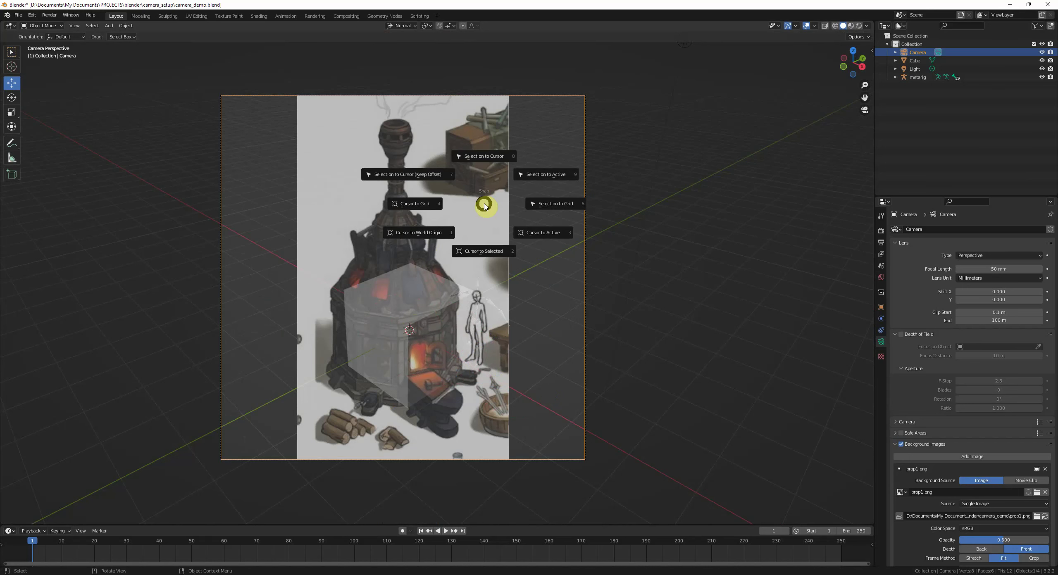
{"action": "left_click", "coordinate": [435, 231]}
{"action": "left_click", "coordinate": [427, 26]}
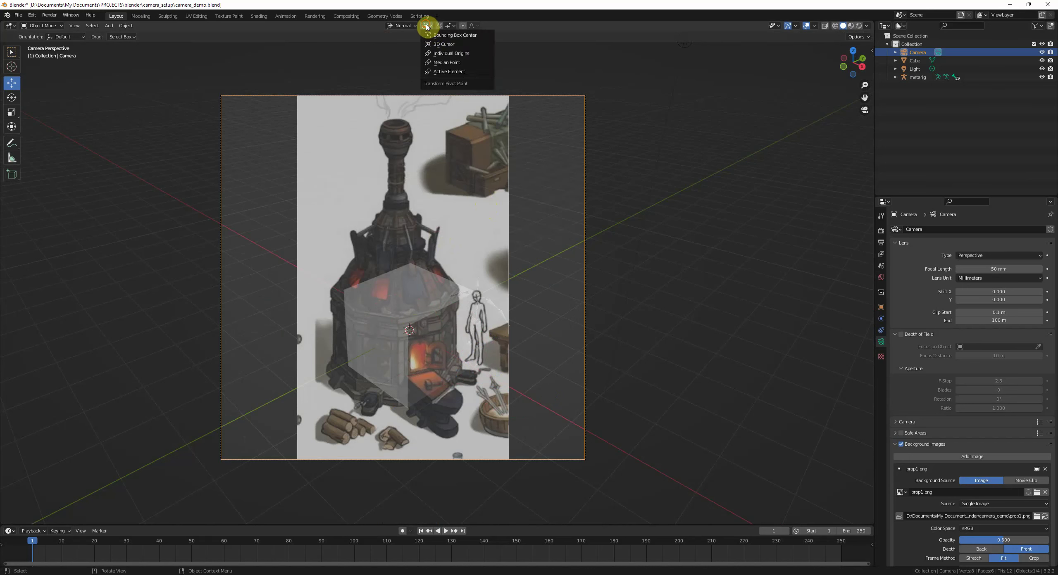
{"action": "left_click", "coordinate": [443, 44]}
Step: Set the transform orientation to Global
{"action": "key", "text": "comma"}
{"action": "left_click", "coordinate": [414, 205]}
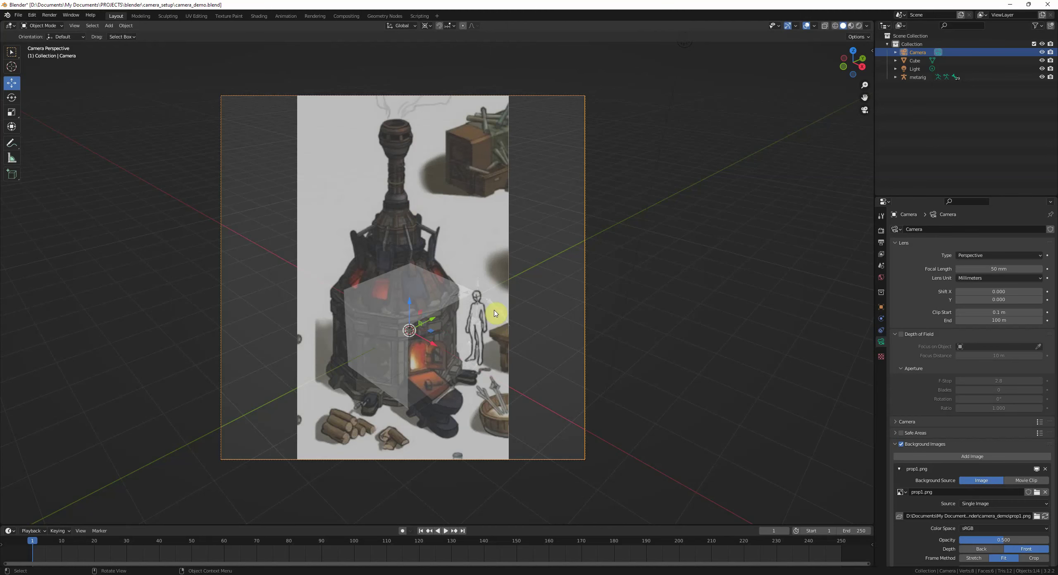
{"action": "key", "text": "comma"}
{"action": "left_click", "coordinate": [422, 254]}
Step: Rotate the camera about -70° around the global Z axis so the cube's perspective follows the furnace
{"action": "middle_click_drag", "start_coordinate": [476, 279], "coordinate": [472, 253], "text": "shift"}
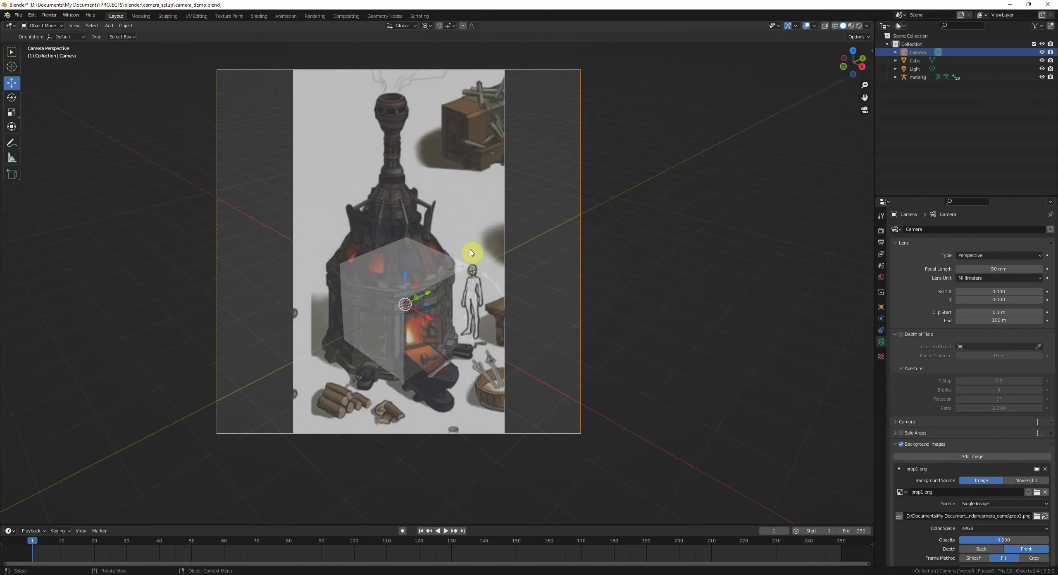
{"action": "scroll", "coordinate": [471, 252], "scroll_direction": "up", "scroll_amount": 2}
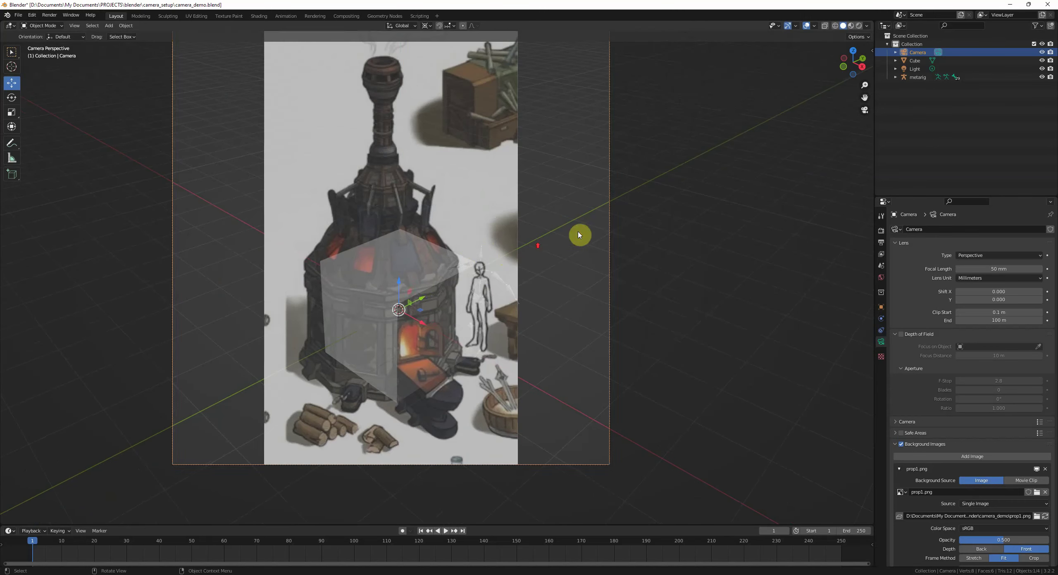
{"action": "key", "text": "r"}
{"action": "key", "text": "z"}
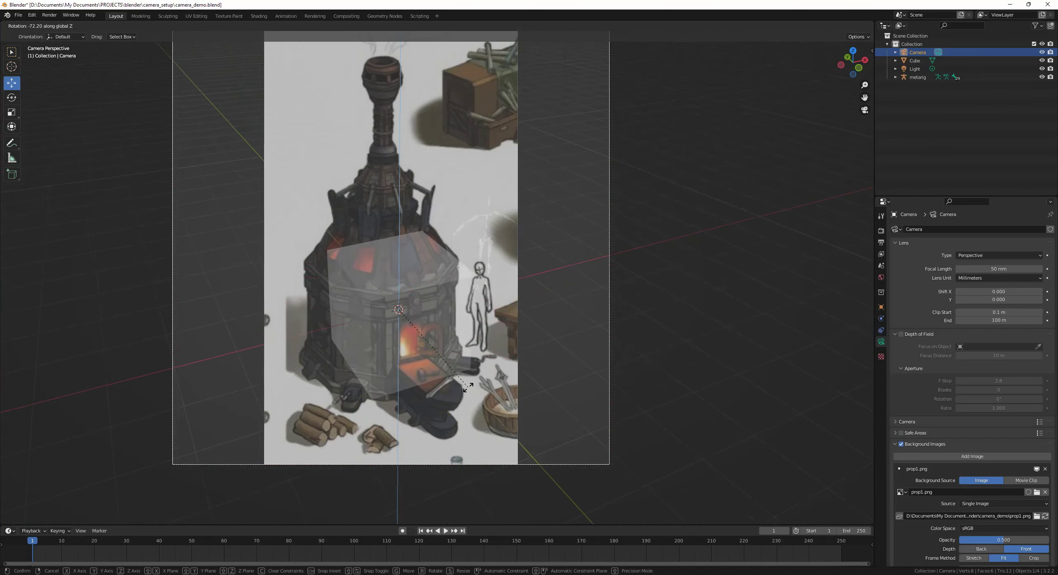
{"action": "left_click", "coordinate": [497, 273]}
Step: Rotate the metarig around the 3D cursor on the global Z axis to bring it in front, near the drawn human figure
{"action": "left_click", "coordinate": [490, 239]}
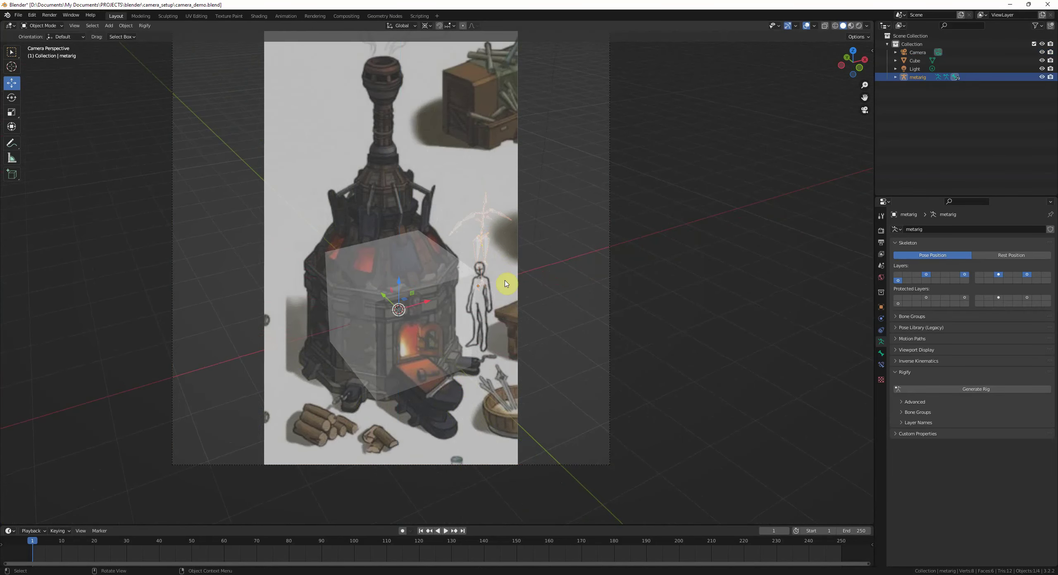
{"action": "key", "text": "r"}
{"action": "key", "text": "z"}
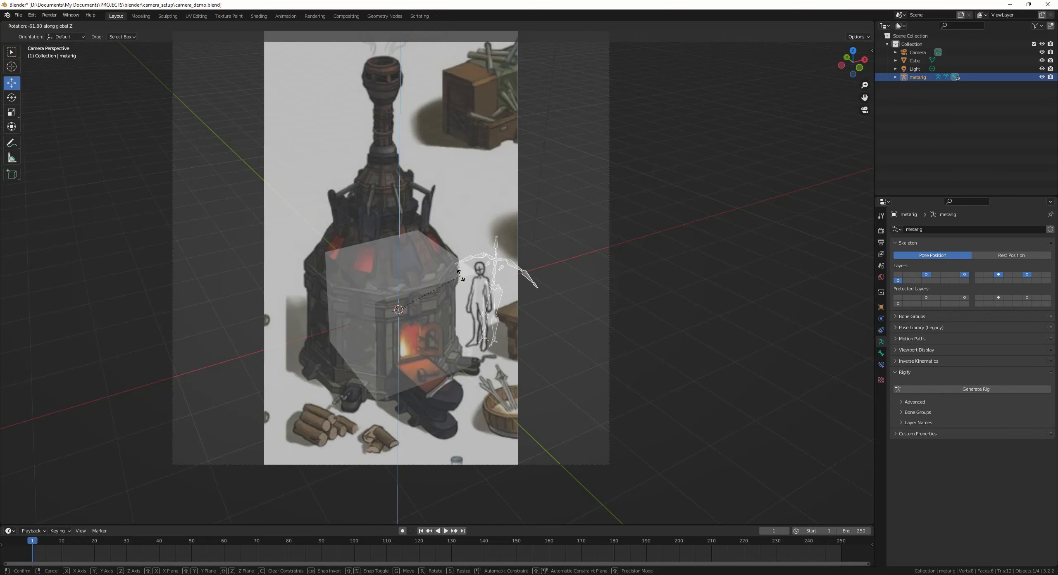
{"action": "left_click", "coordinate": [461, 279]}
{"action": "key", "text": "r"}
{"action": "key", "text": "z"}
{"action": "left_click", "coordinate": [530, 250]}
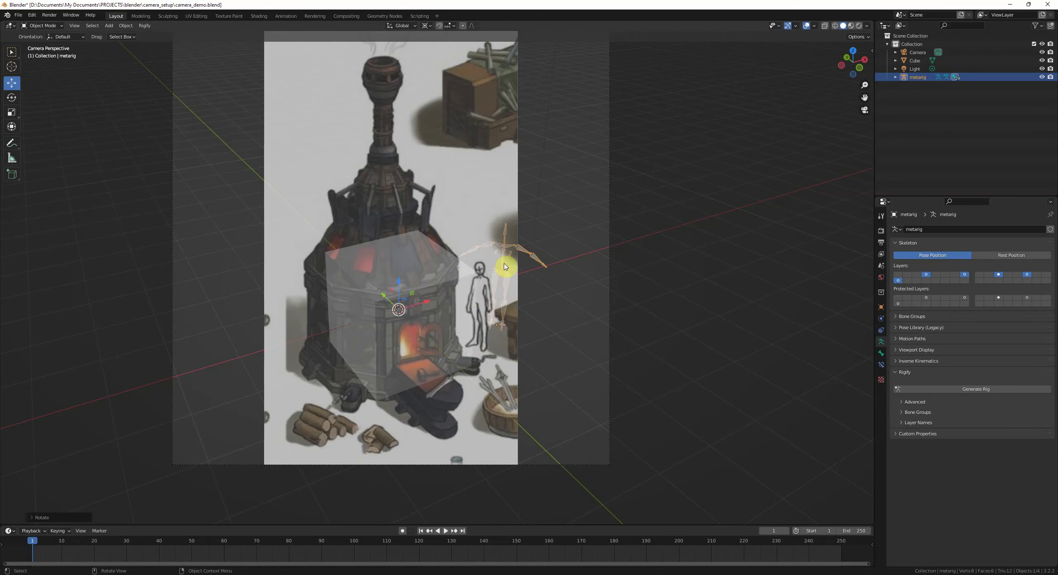
Step: Move the metarig along the ground, including the global X axis, until it stands over the drawn human figure
{"action": "key", "text": "g"}
{"action": "key", "text": "x"}
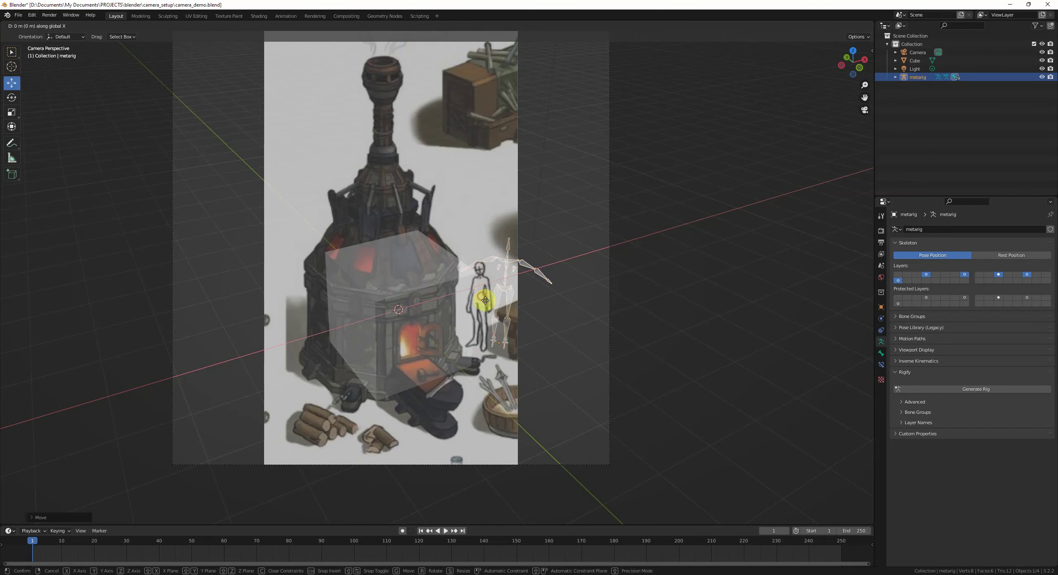
{"action": "left_click", "coordinate": [472, 334]}
Step: Fine-tune the metarig with small X and Y moves and a slight Z rotation to align its feet with the drawn figure's
{"action": "scroll", "coordinate": [473, 333], "scroll_direction": "up", "scroll_amount": 3}
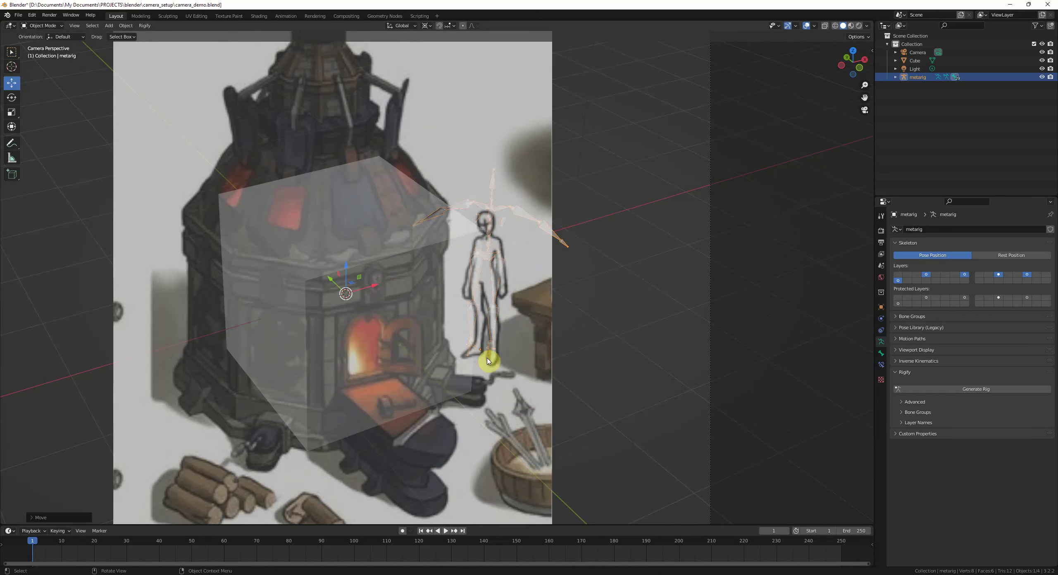
{"action": "key", "text": "g"}
{"action": "key", "text": "x"}
{"action": "left_click", "coordinate": [488, 352]}
{"action": "key", "text": "g"}
{"action": "key", "text": "y"}
{"action": "left_click", "coordinate": [488, 356]}
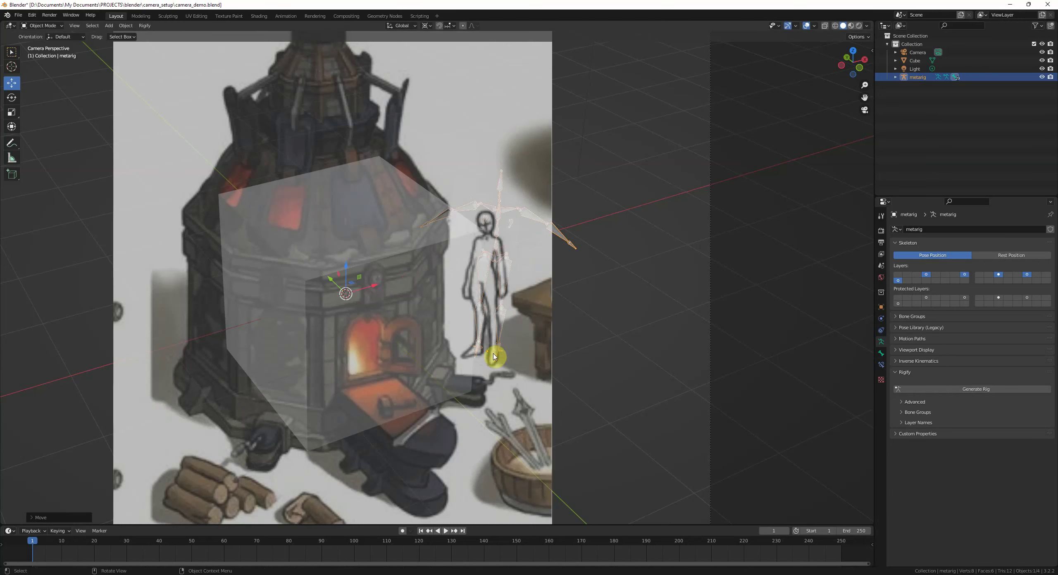
{"action": "key", "text": "r"}
{"action": "key", "text": "z"}
{"action": "left_click", "coordinate": [440, 291]}
Step: Move the camera back along its own Z axis to bring the metarig closer to the drawn figure's size
{"action": "scroll", "coordinate": [490, 259], "scroll_direction": "down", "scroll_amount": 1}
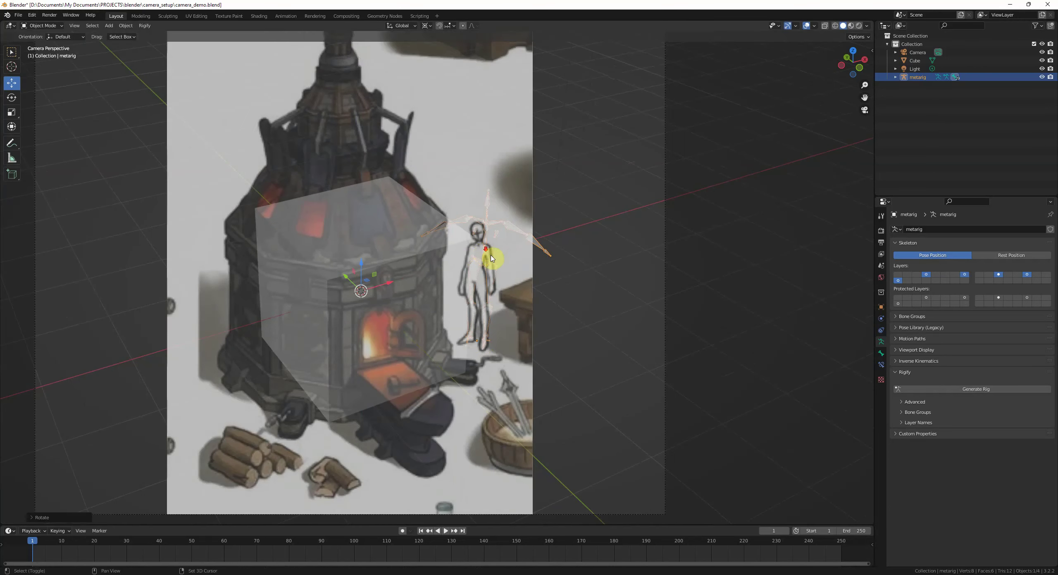
{"action": "middle_click_drag", "start_coordinate": [490, 257], "coordinate": [488, 265], "text": "shift"}
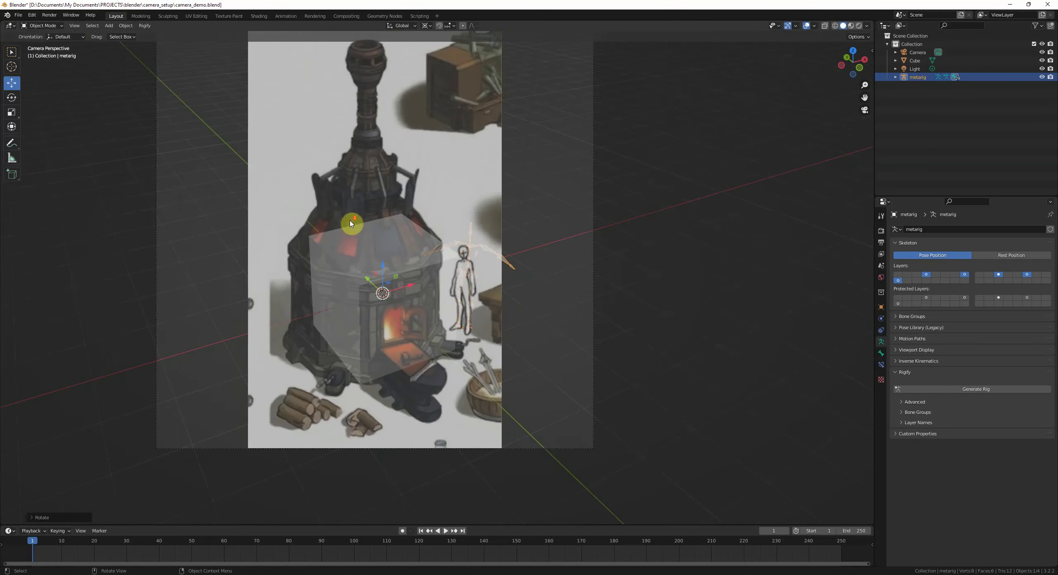
{"action": "left_click", "coordinate": [584, 260]}
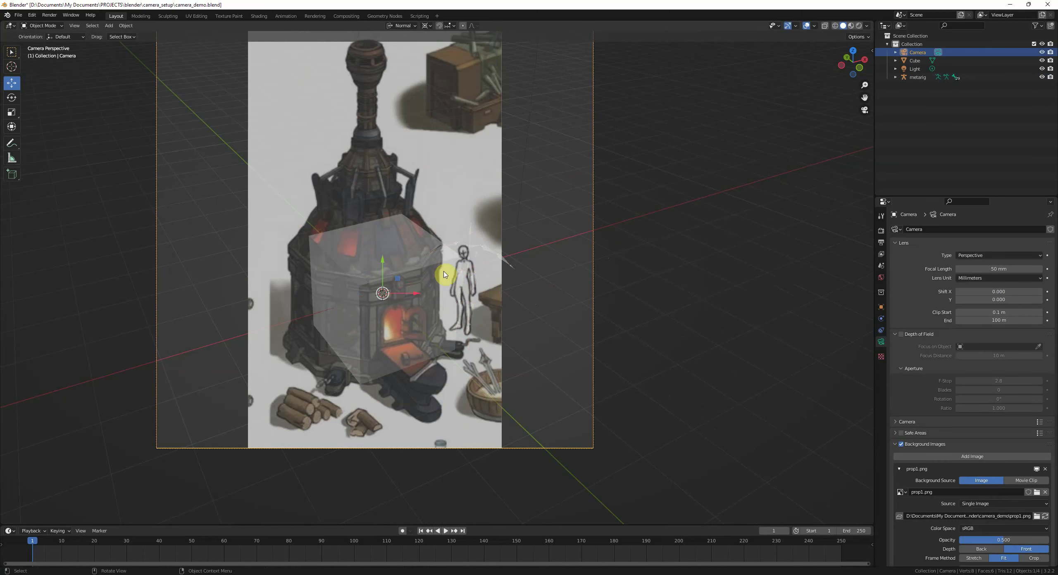
{"action": "middle_click_drag", "start_coordinate": [492, 274], "coordinate": [486, 289], "text": "shift"}
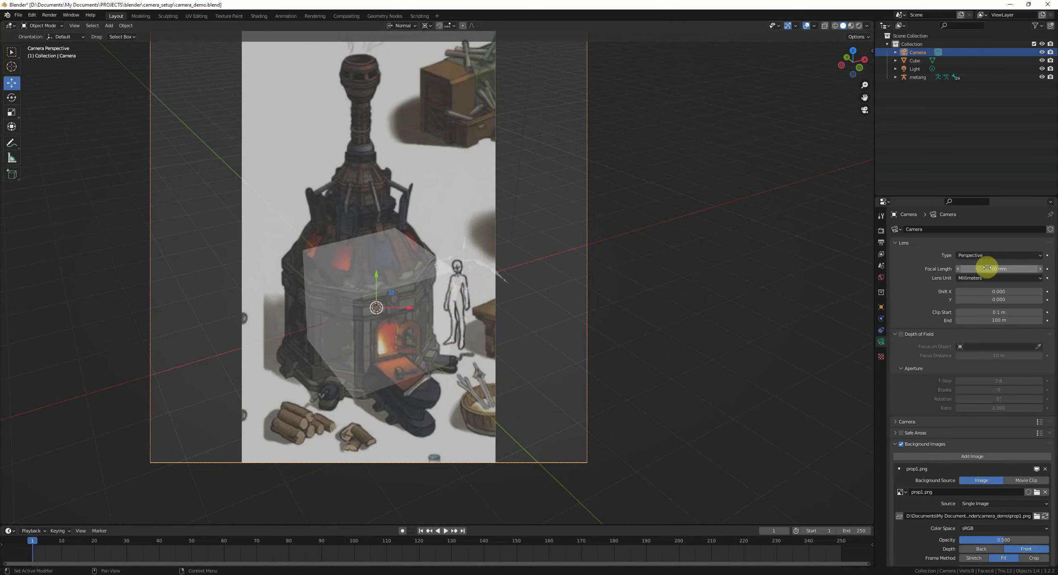
{"action": "middle_click_drag", "start_coordinate": [496, 259], "coordinate": [550, 261], "text": "shift"}
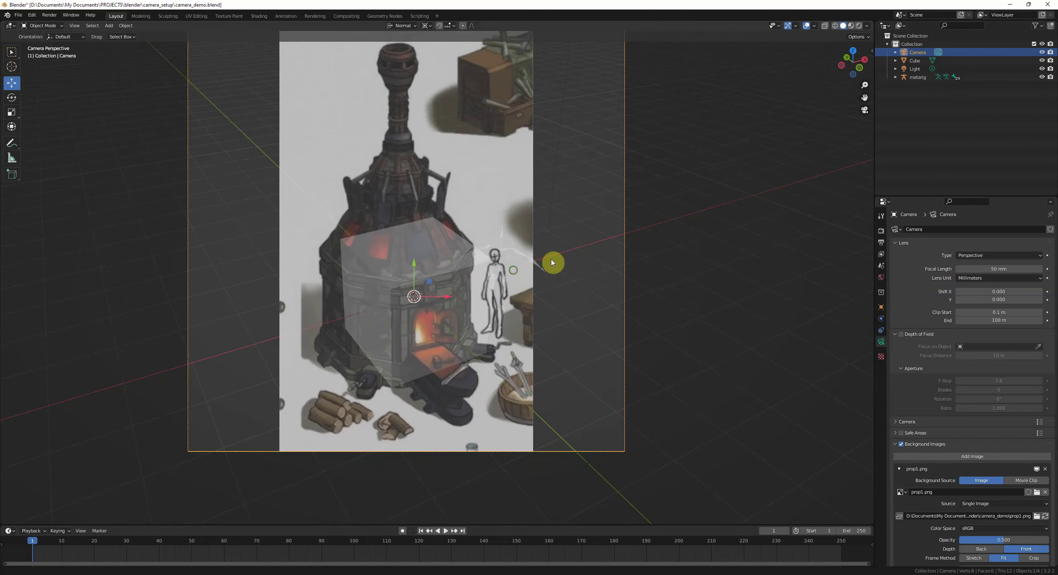
{"action": "key", "text": "g"}
{"action": "key", "text": "z"}
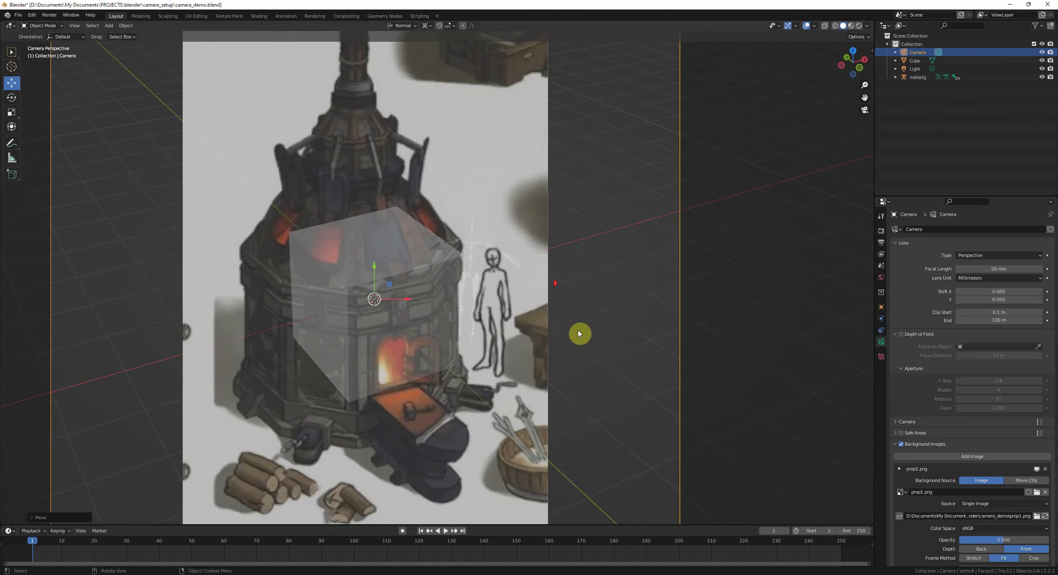
{"action": "left_click", "coordinate": [569, 292]}
Step: Nudge the camera along the global Y axis to shift the metarig towards the drawn figure
{"action": "key", "text": "g"}
{"action": "key", "text": "y"}
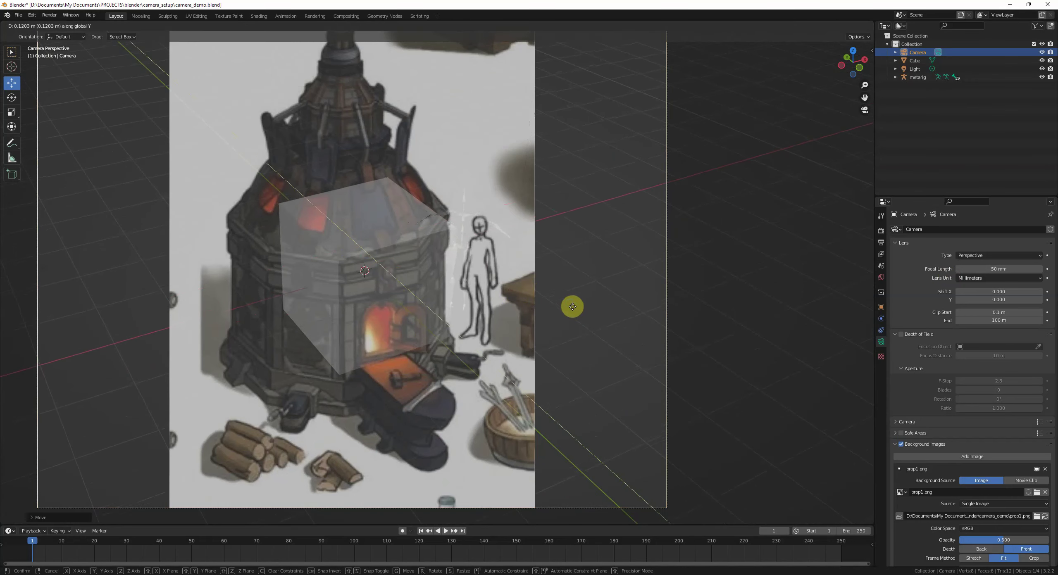
{"action": "left_click", "coordinate": [563, 290]}
Step: Hide the cube and move the camera along the global X axis to line up the metarig with the drawn figure
{"action": "left_click", "coordinate": [366, 287]}
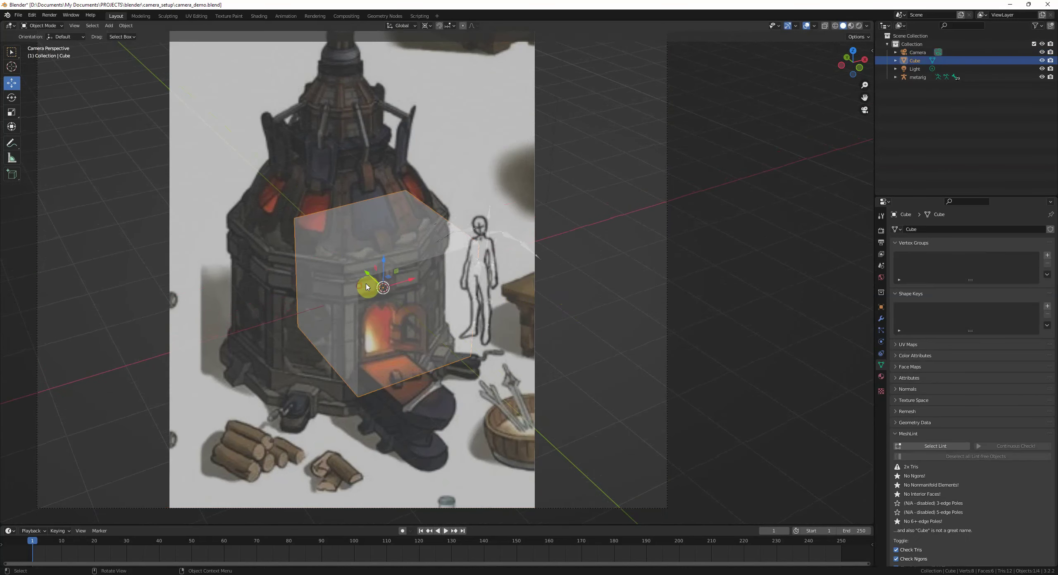
{"action": "key", "text": "h"}
{"action": "middle_click_drag", "start_coordinate": [486, 280], "coordinate": [463, 287], "text": "shift"}
{"action": "left_click", "coordinate": [914, 54]}
{"action": "key", "text": "g"}
{"action": "key", "text": "x"}
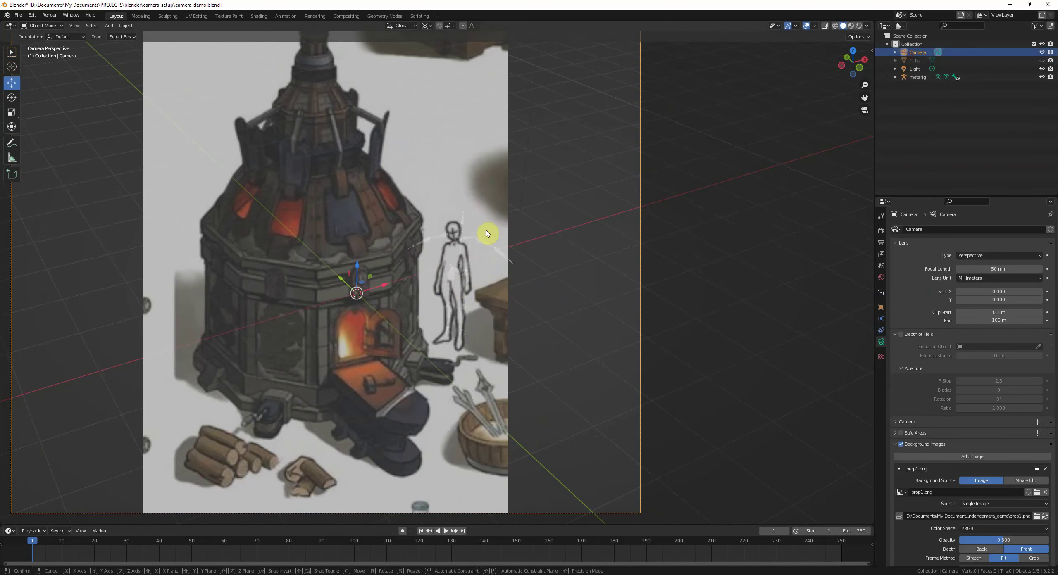
{"action": "left_click", "coordinate": [490, 229]}
{"action": "left_click", "coordinate": [488, 228]}
Step: Fine-tune the camera's distance along its normal Z axis so the metarig's height matches the drawn figure
{"action": "left_click", "coordinate": [454, 239]}
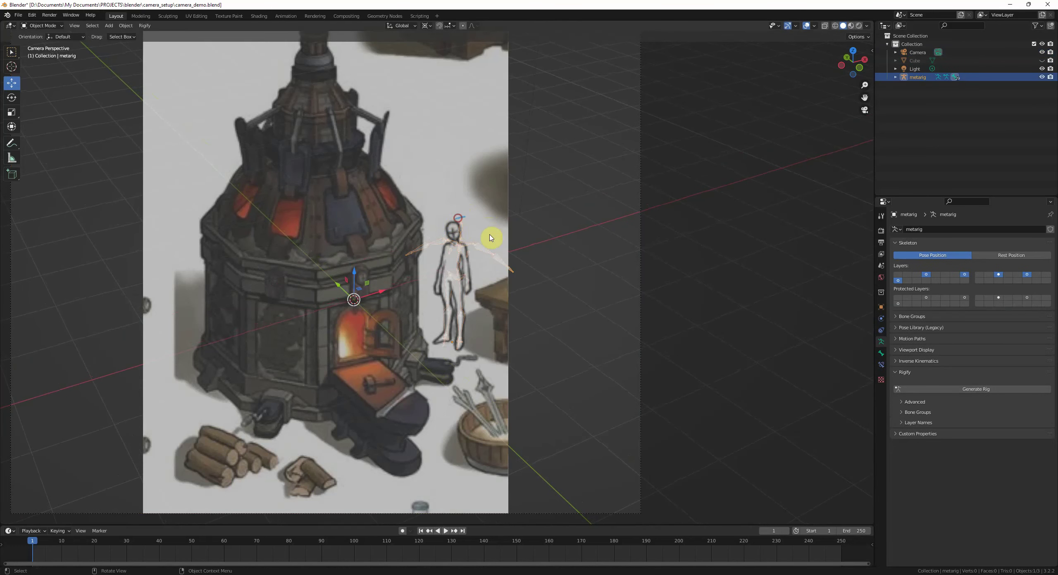
{"action": "left_click", "coordinate": [642, 312]}
{"action": "scroll", "coordinate": [583, 285], "scroll_direction": "down", "scroll_amount": 1}
{"action": "key", "text": "comma"}
{"action": "left_click", "coordinate": [540, 307]}
{"action": "key", "text": "g"}
{"action": "key", "text": "z"}
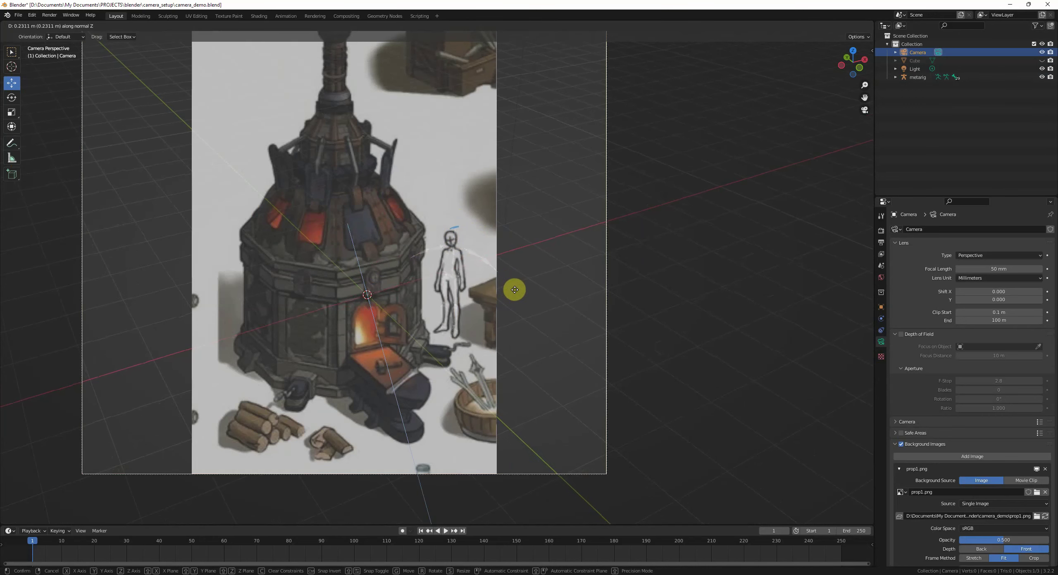
{"action": "left_click", "coordinate": [539, 298]}
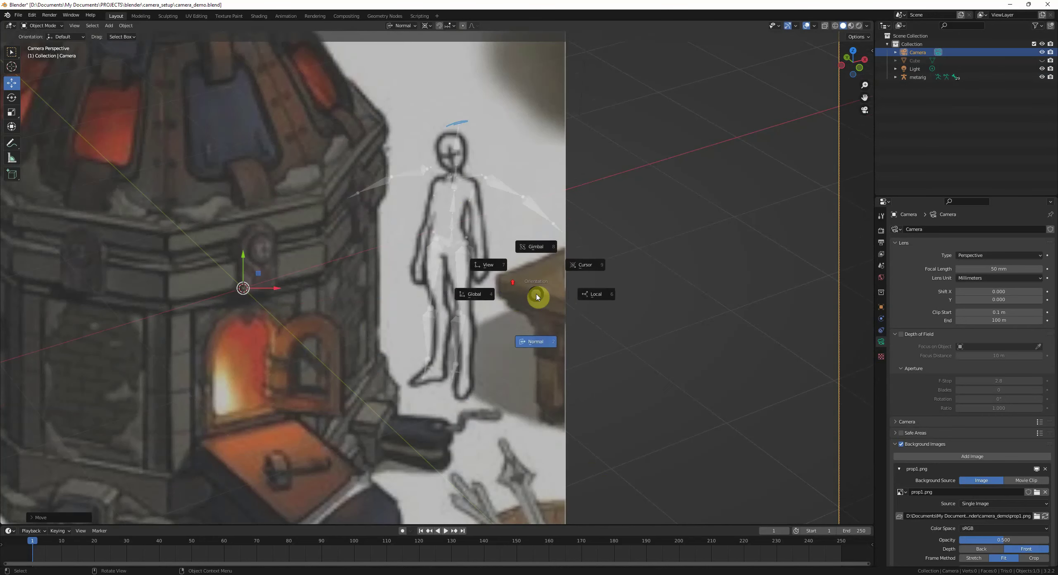
Step: Set the transform orientation to Global and unhide the cube
{"action": "left_click", "coordinate": [475, 315]}
{"action": "scroll", "coordinate": [472, 295], "scroll_direction": "down", "scroll_amount": 6}
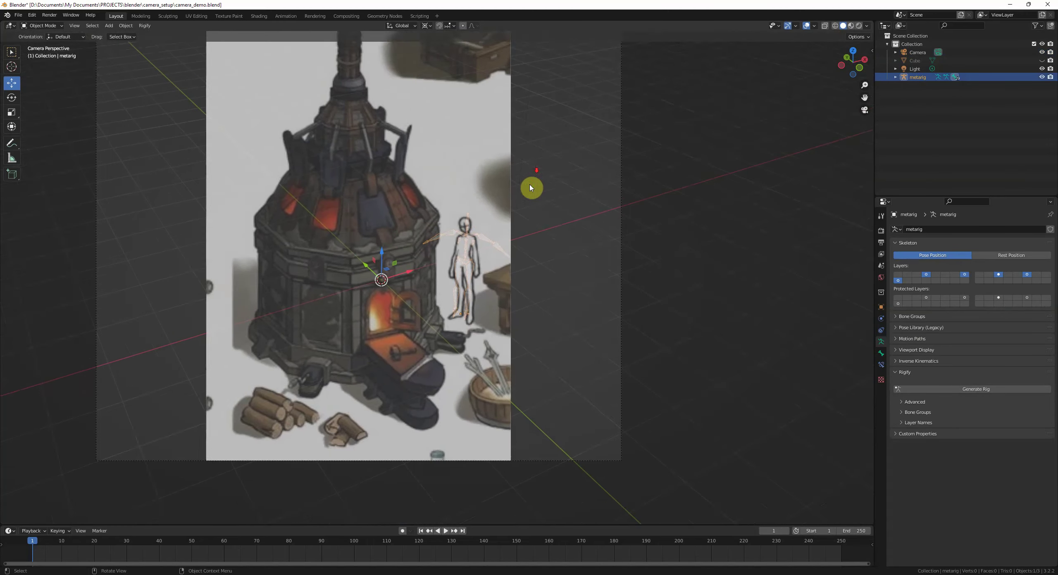
{"action": "left_click", "coordinate": [1042, 61]}
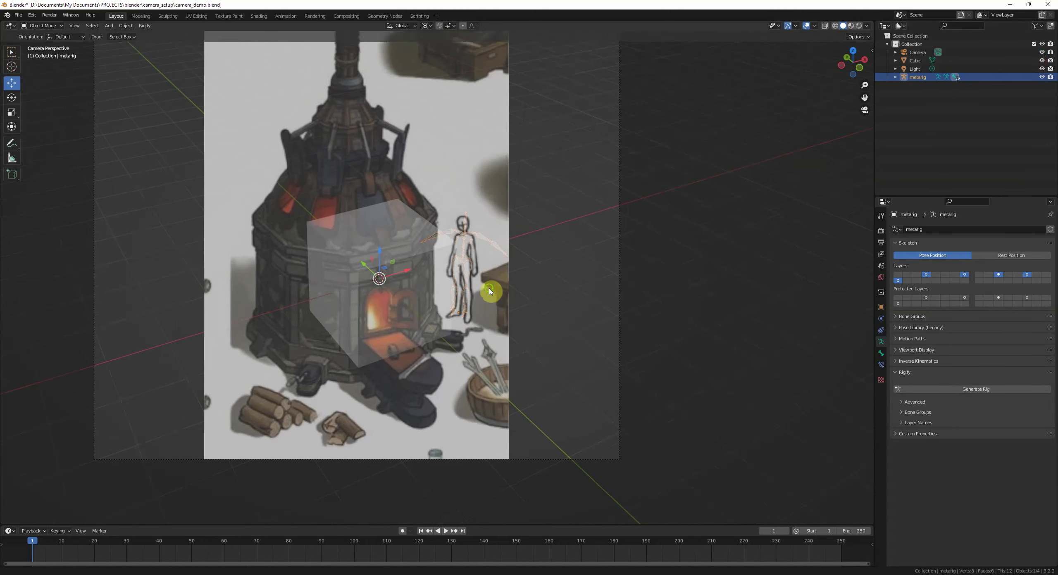
{"action": "left_click", "coordinate": [491, 291]}
{"action": "middle_click_drag", "start_coordinate": [515, 247], "coordinate": [420, 302], "text": "shift"}
Step: Move the camera about 0.66 m along the global X axis to centre the cube over the furnace
{"action": "left_click", "coordinate": [587, 248]}
{"action": "scroll", "coordinate": [558, 289], "scroll_direction": "down", "scroll_amount": 2}
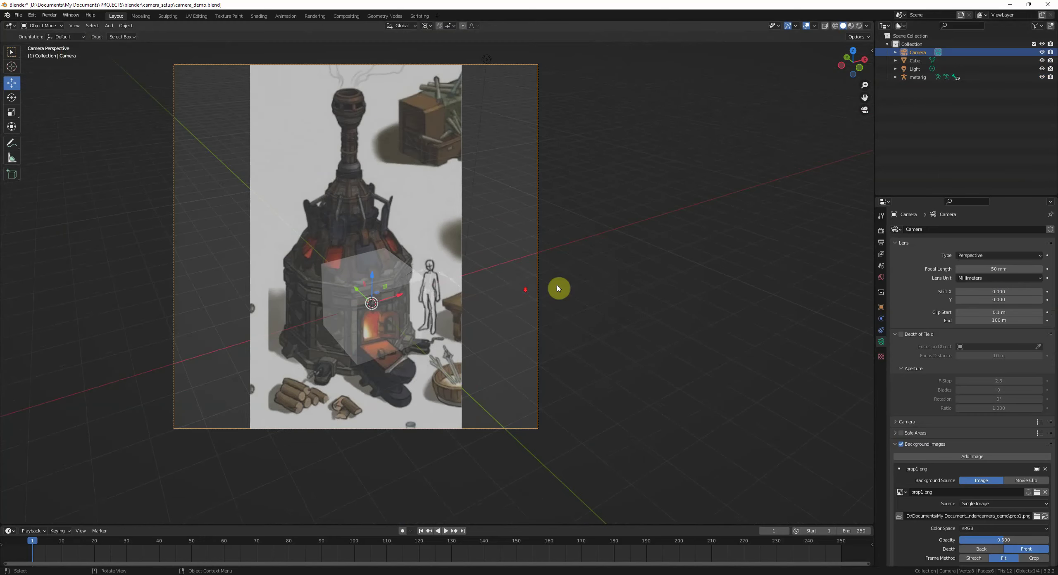
{"action": "key", "text": "g"}
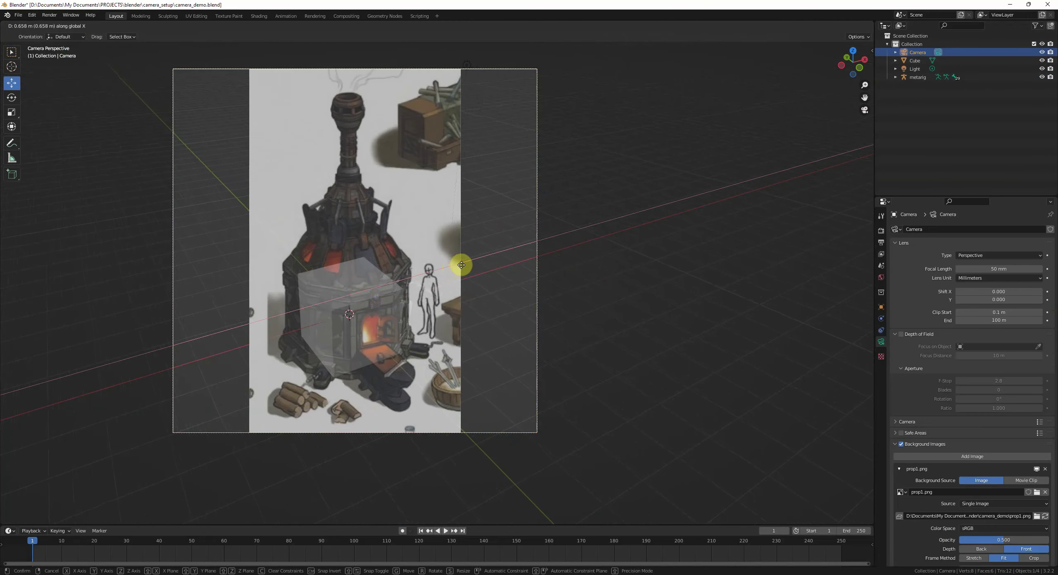
{"action": "left_click", "coordinate": [459, 265]}
Step: Move the metarig into a new collection named reference and exclude that collection from the view layer
{"action": "middle_click_drag", "start_coordinate": [419, 304], "coordinate": [475, 248], "text": "shift"}
{"action": "left_click", "coordinate": [472, 256]}
{"action": "scroll", "coordinate": [500, 282], "scroll_direction": "up", "scroll_amount": 4}
{"action": "scroll", "coordinate": [499, 282], "scroll_direction": "down", "scroll_amount": 1}
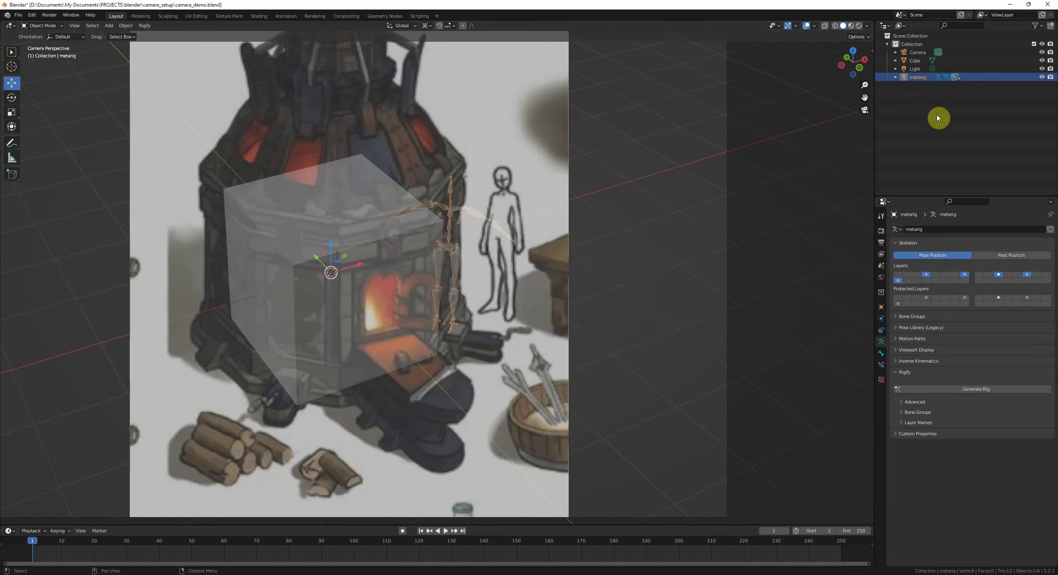
{"action": "key", "text": "m"}
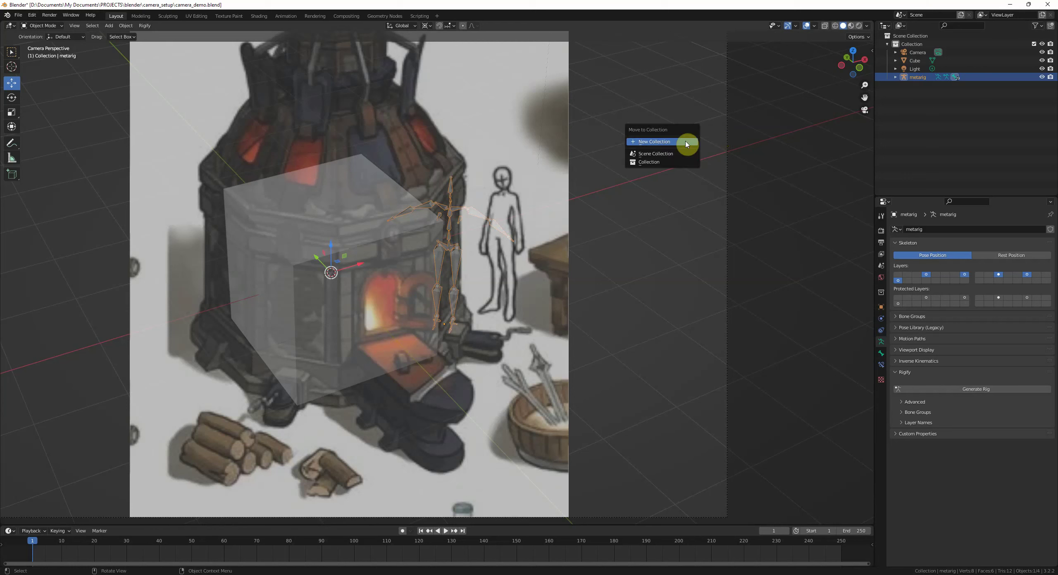
{"action": "left_click", "coordinate": [685, 144]}
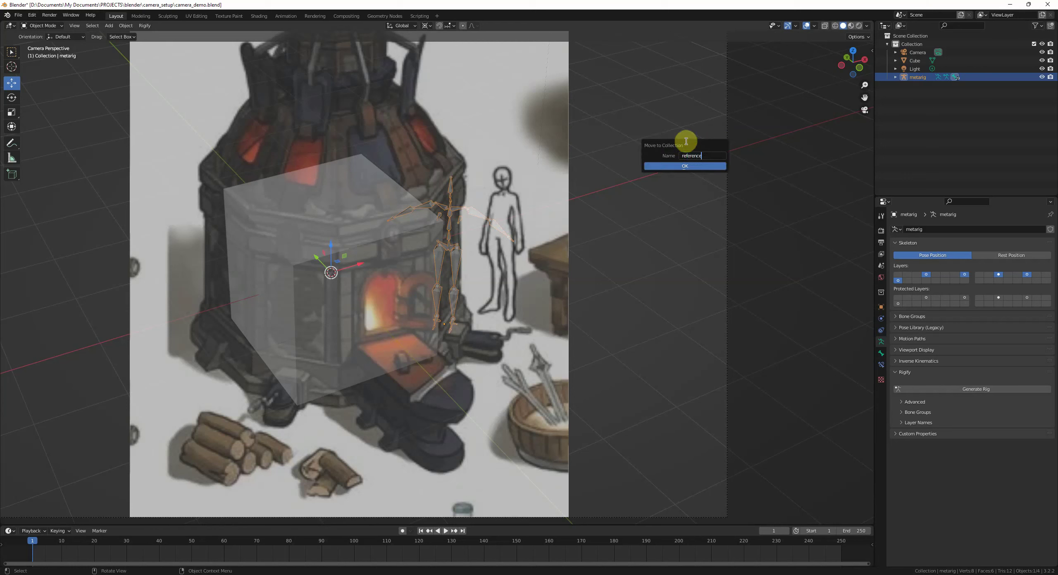
{"action": "left_click", "coordinate": [681, 166]}
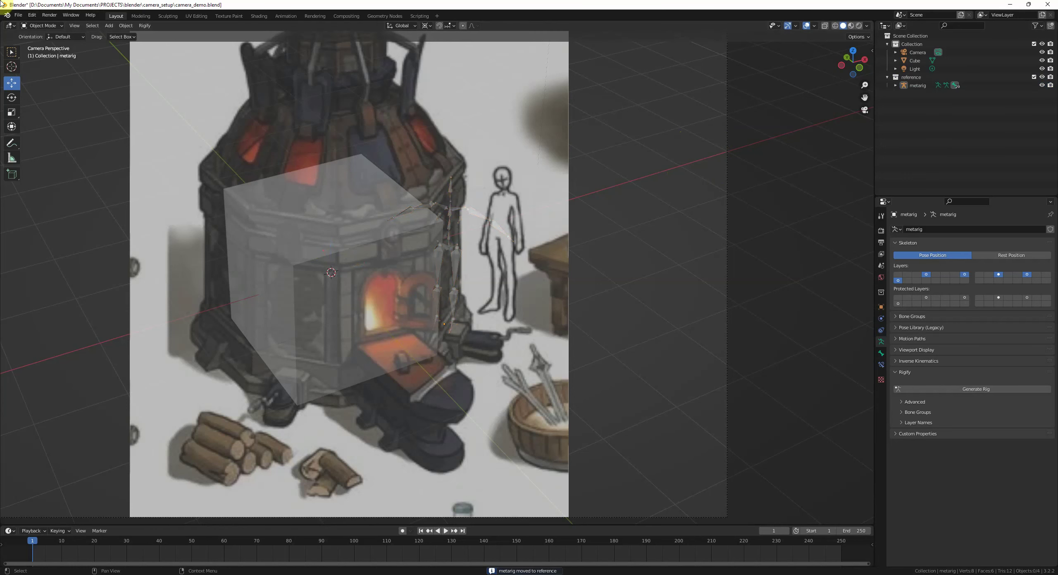
{"action": "left_click", "coordinate": [1034, 77]}
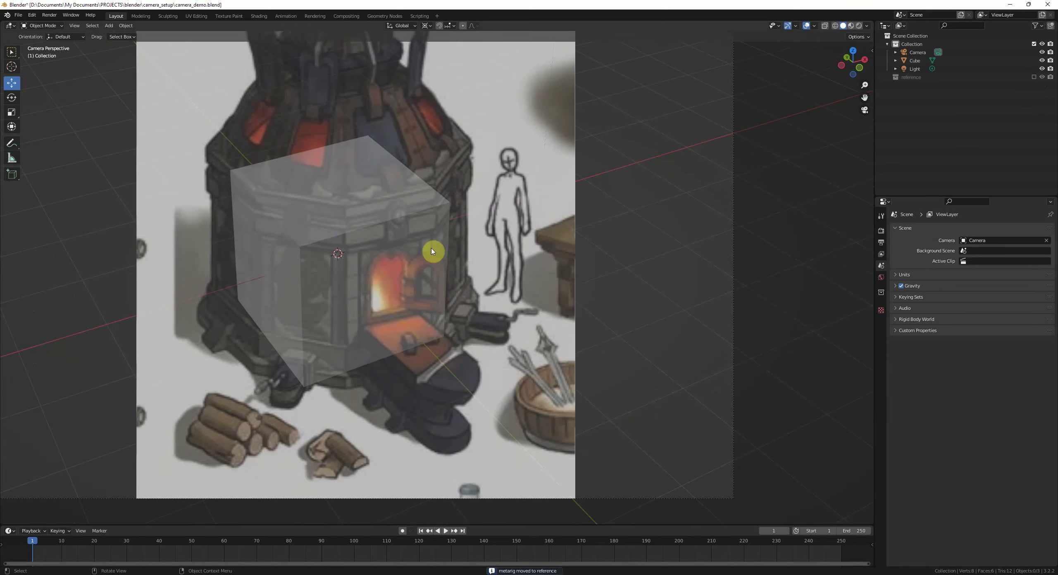
Step: Select the cube and examine how its edges and base line up with the furnace
{"action": "left_click", "coordinate": [431, 251]}
{"action": "scroll", "coordinate": [473, 259], "scroll_direction": "down", "scroll_amount": 3}
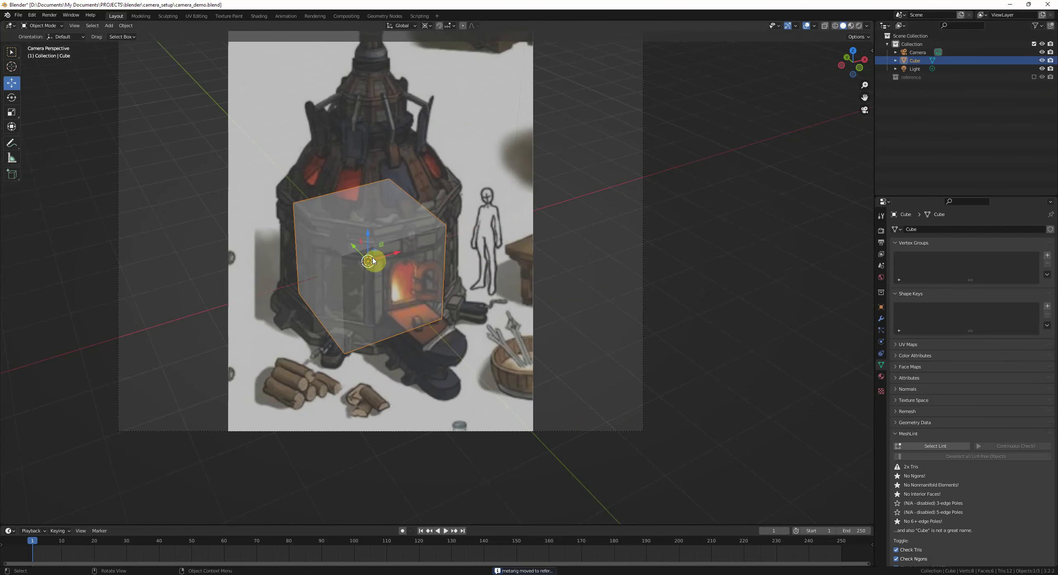
{"action": "middle_click_drag", "start_coordinate": [512, 256], "coordinate": [500, 269], "text": "shift"}
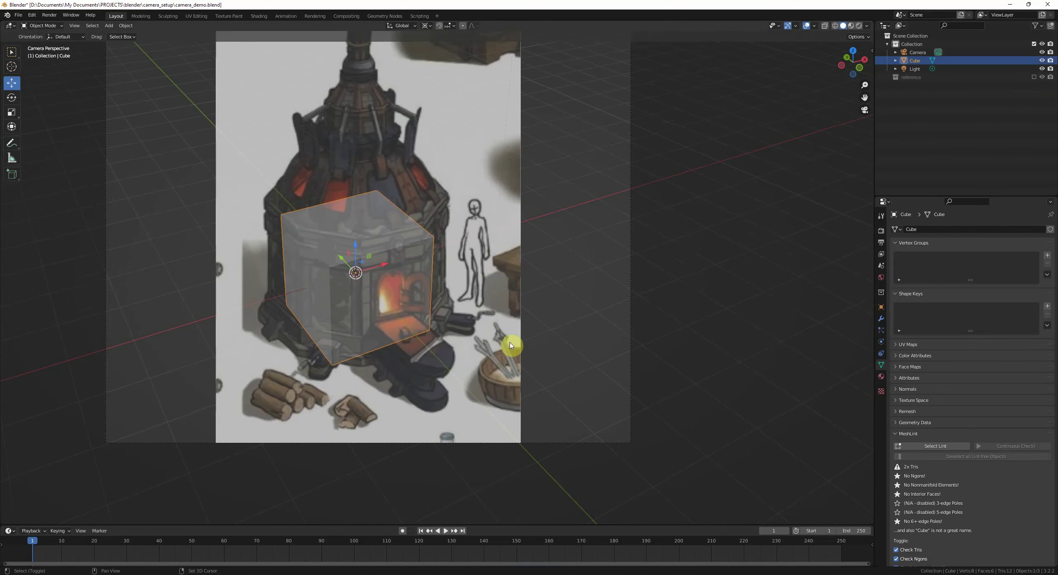
{"action": "middle_click_drag", "start_coordinate": [510, 344], "coordinate": [511, 343], "text": "shift"}
{"action": "scroll", "coordinate": [440, 283], "scroll_direction": "up", "scroll_amount": 3}
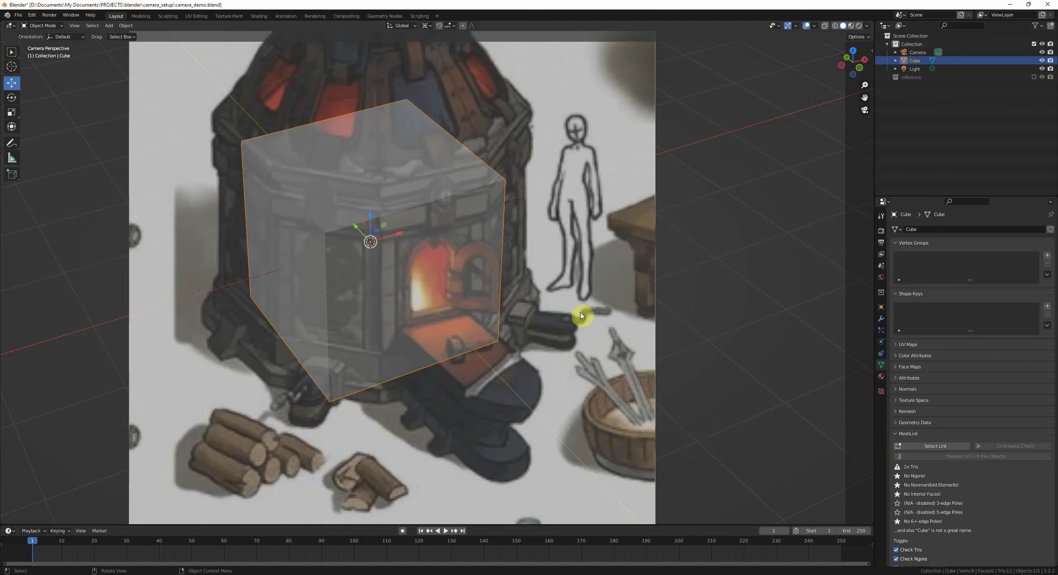
{"action": "scroll", "coordinate": [483, 366], "scroll_direction": "down", "scroll_amount": 2}
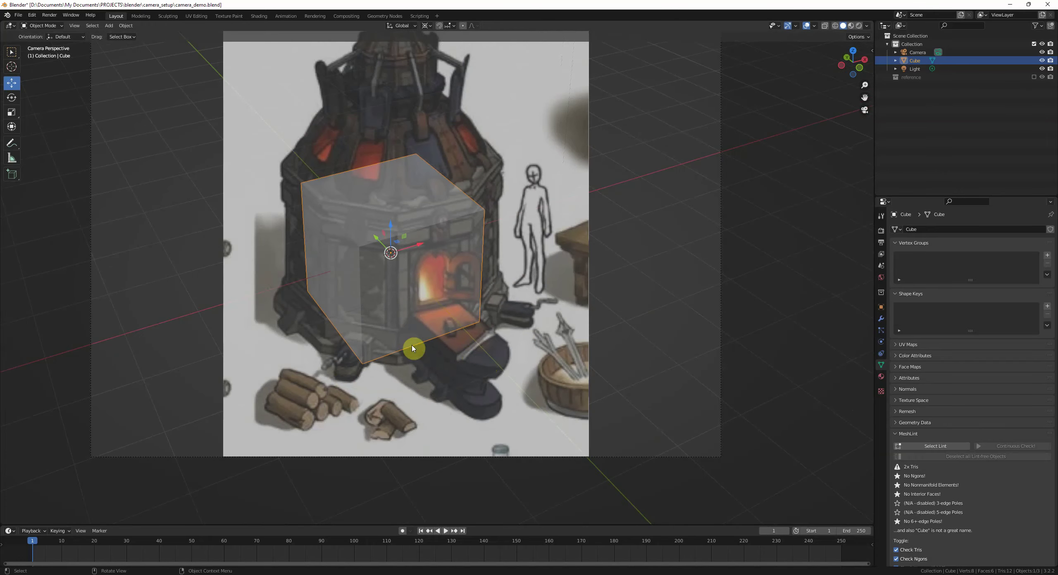
{"action": "scroll", "coordinate": [413, 348], "scroll_direction": "down", "scroll_amount": 1}
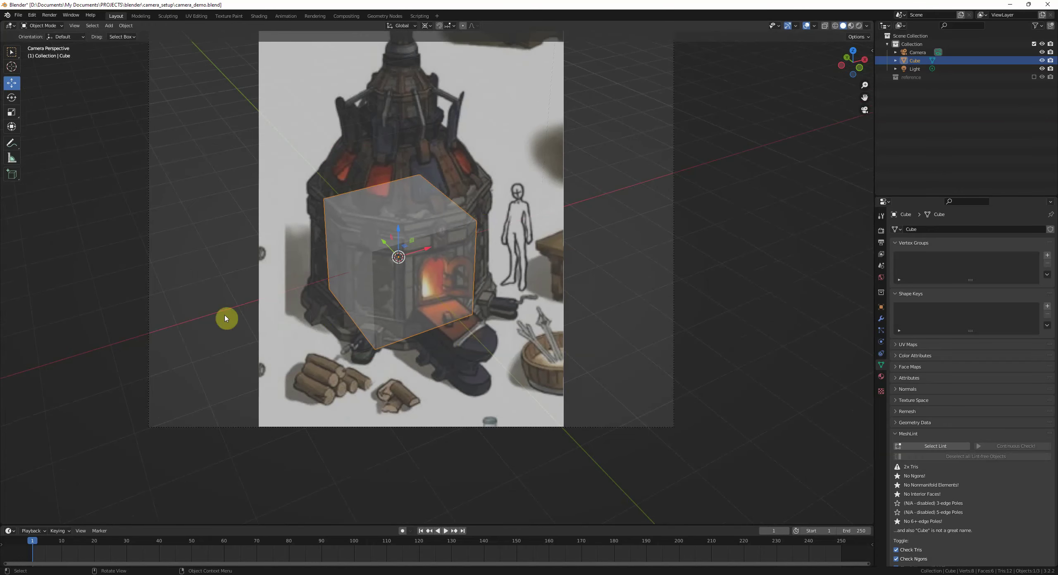
Step: Snap the 3D cursor to the cube's bottom face in Edit Mode and set the cube's origin to the cursor
{"action": "key", "text": "KP_1"}
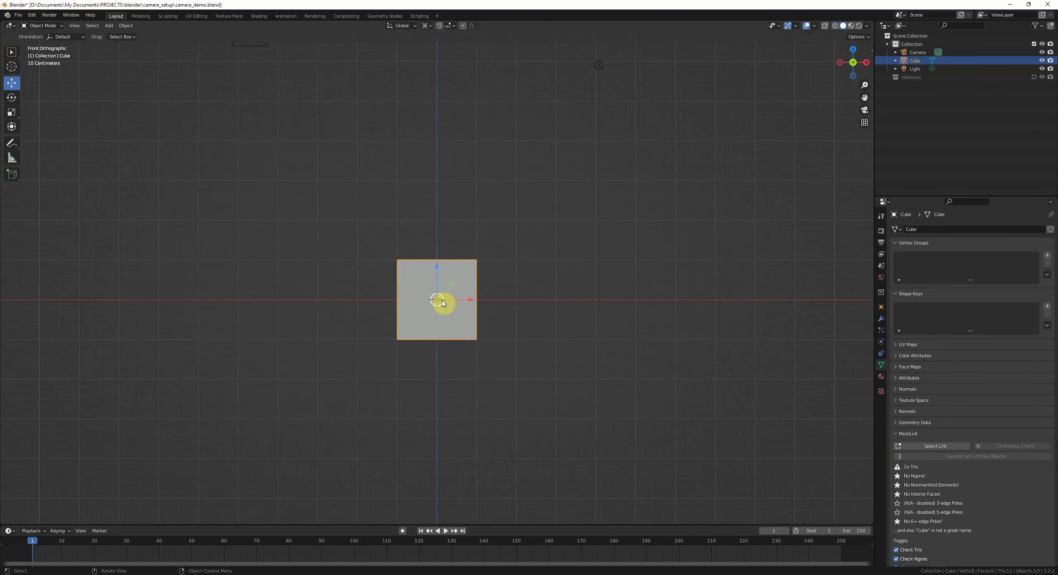
{"action": "key", "text": "Tab"}
{"action": "middle_click_drag", "start_coordinate": [446, 344], "coordinate": [444, 316]}
{"action": "left_click", "coordinate": [448, 348]}
{"action": "key", "text": "shift+s"}
{"action": "left_click", "coordinate": [525, 336]}
{"action": "key", "text": "Tab"}
{"action": "key", "text": "q"}
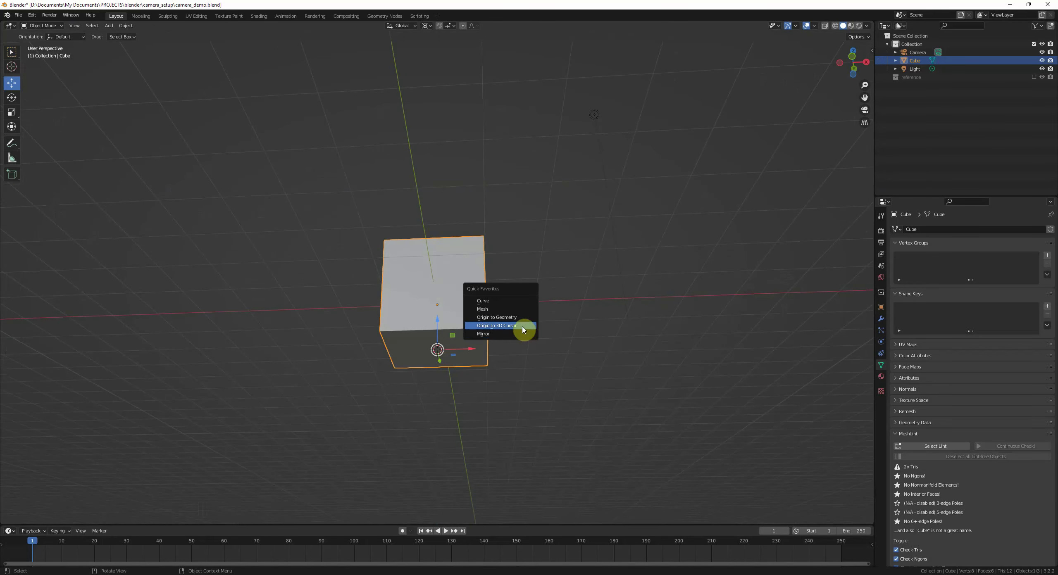
{"action": "left_click", "coordinate": [522, 325]}
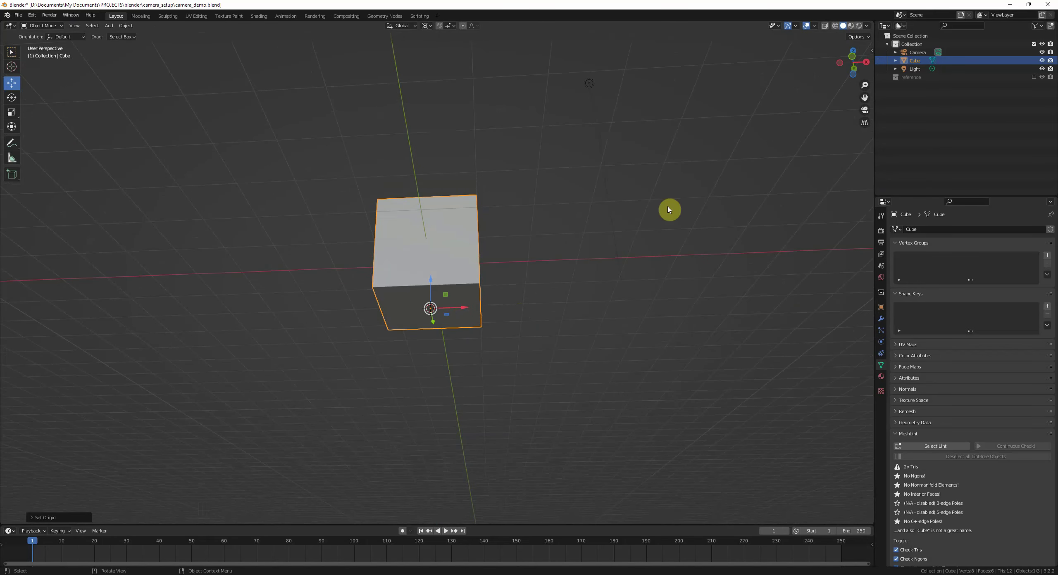
Step: Raise the cube so its base rests on the ground plane at the world origin, and return to the camera view
{"action": "middle_click_drag", "start_coordinate": [669, 210], "coordinate": [454, 266]}
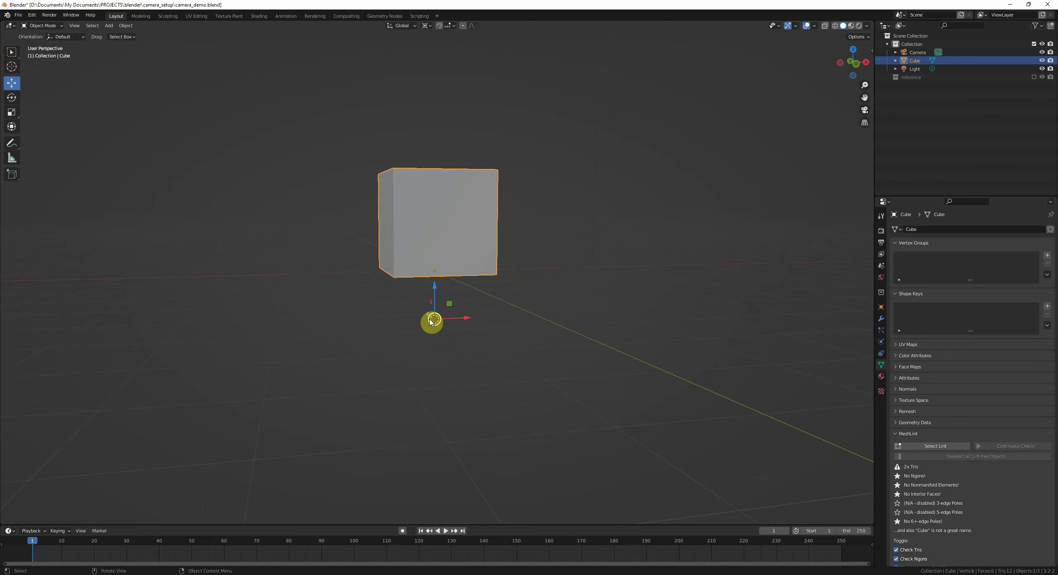
{"action": "middle_click_drag", "start_coordinate": [431, 322], "coordinate": [447, 317]}
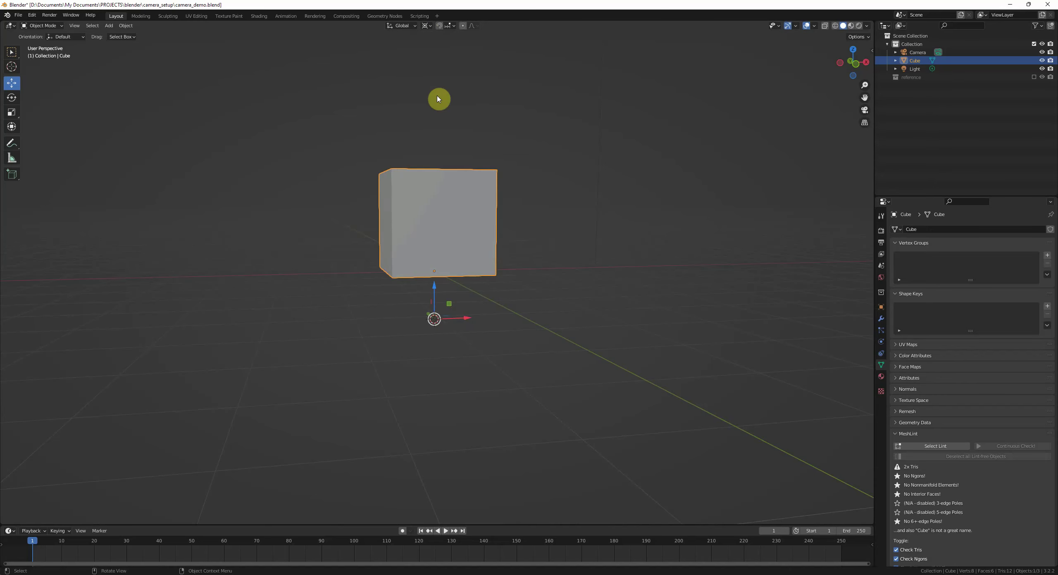
{"action": "key", "text": "KP_0"}
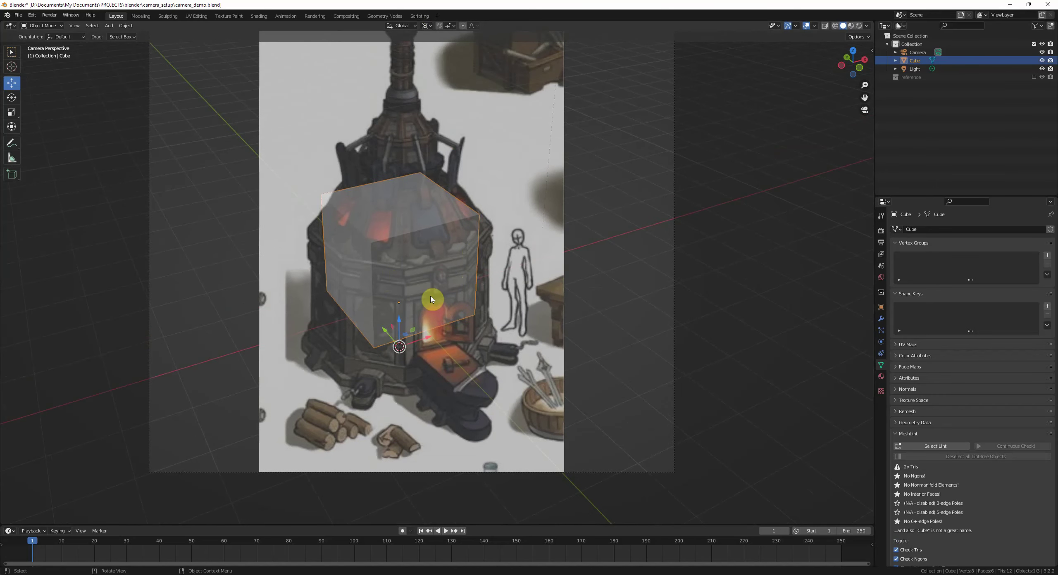
Step: Select the camera and move it along the global Y axis to shift the cube toward the furnace's base
{"action": "scroll", "coordinate": [430, 299], "scroll_direction": "up", "scroll_amount": 1}
{"action": "scroll", "coordinate": [462, 295], "scroll_direction": "down", "scroll_amount": 2}
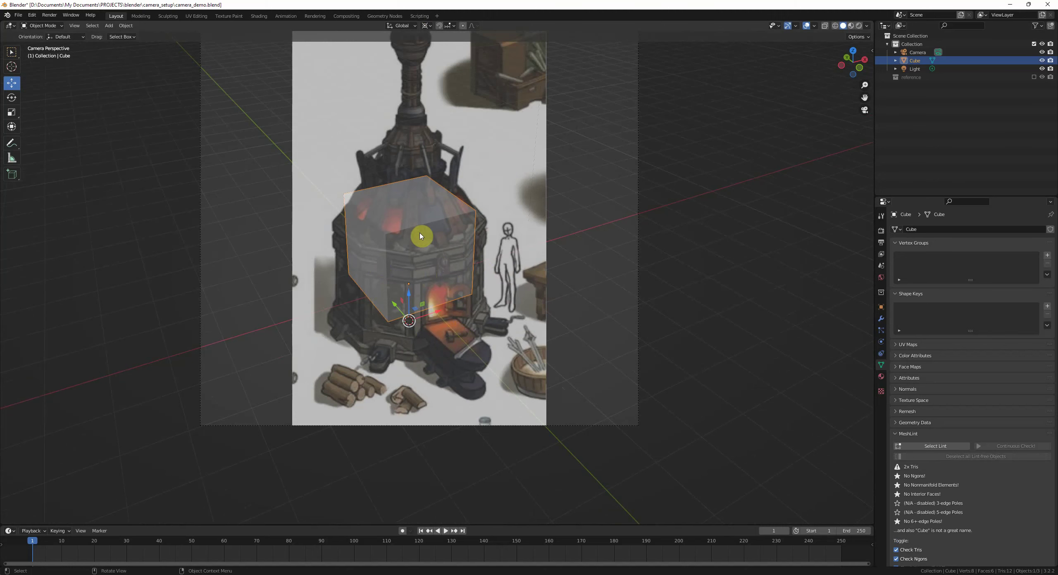
{"action": "middle_click_drag", "start_coordinate": [420, 237], "coordinate": [414, 249], "text": "shift"}
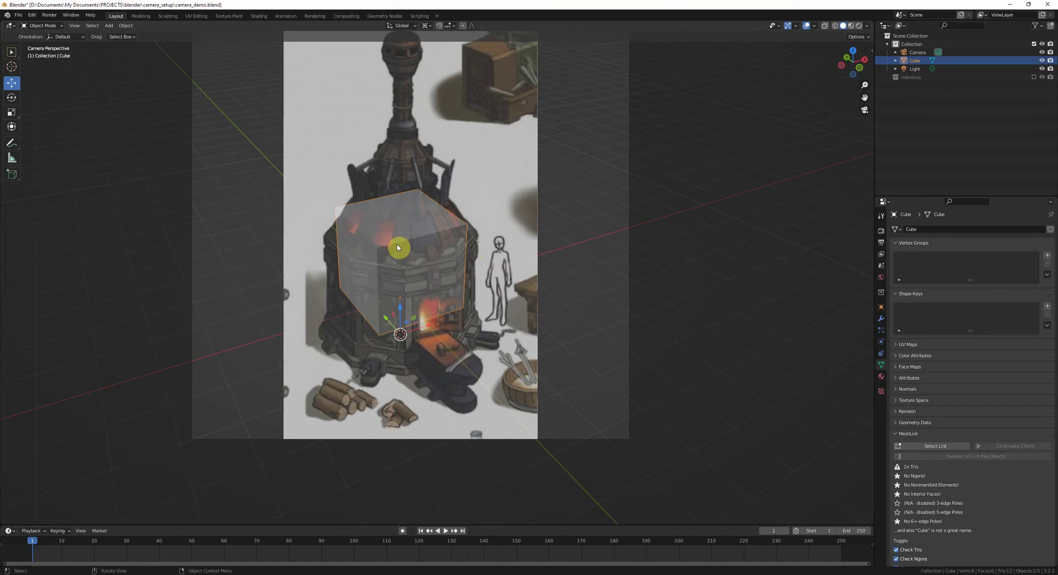
{"action": "middle_click_drag", "start_coordinate": [347, 219], "coordinate": [496, 304]}
{"action": "key", "text": "KP_0"}
{"action": "left_click", "coordinate": [623, 254]}
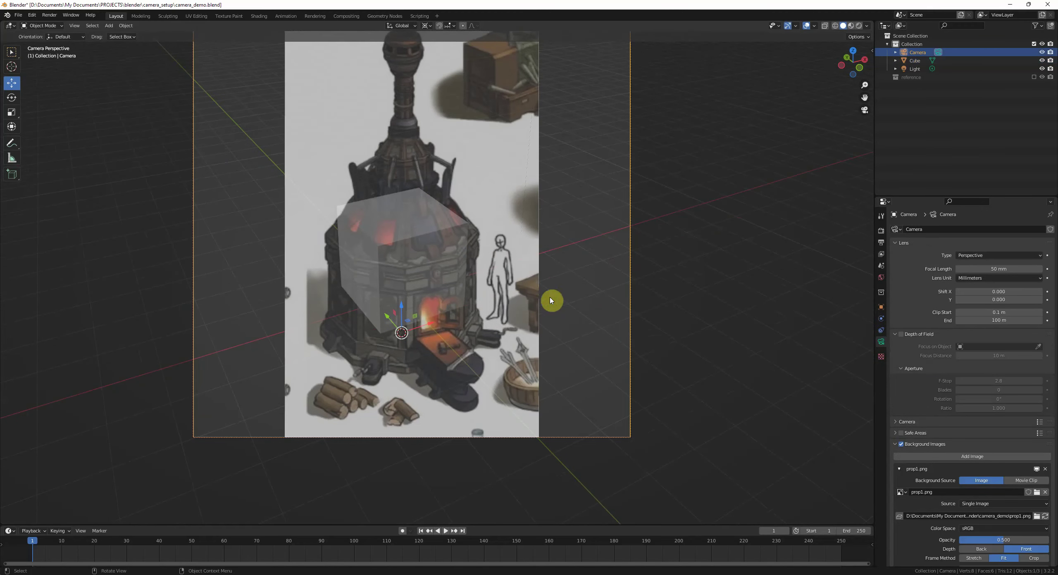
{"action": "key", "text": "comma"}
{"action": "left_click", "coordinate": [456, 284]}
{"action": "key", "text": "g"}
{"action": "key", "text": "y"}
{"action": "left_click", "coordinate": [507, 288]}
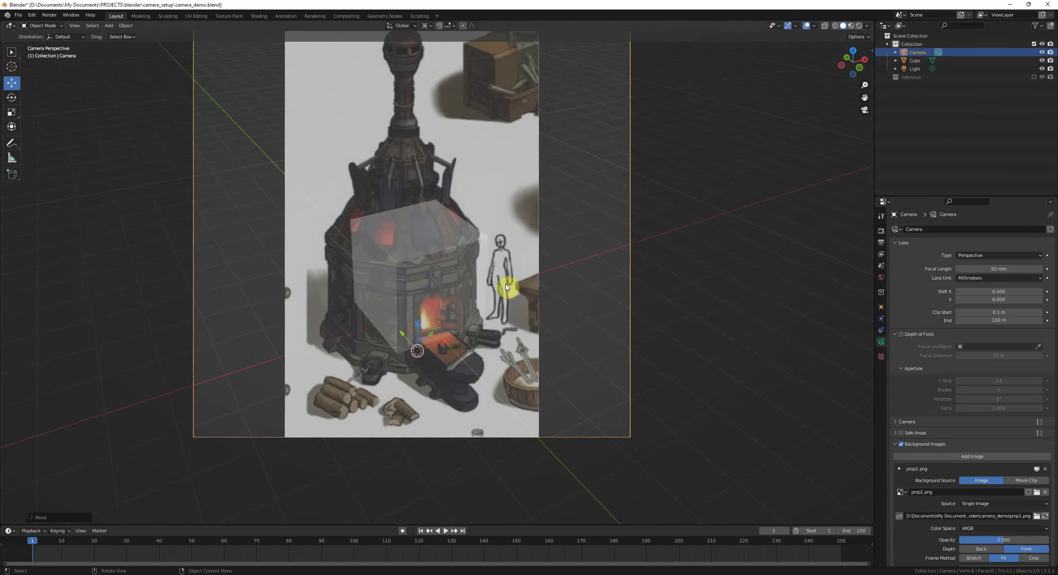
Step: With the cube in Edit Mode, draw freehand annotations around its square base and the furnace's octagonal footprint, and return to Object Mode
{"action": "scroll", "coordinate": [427, 324], "scroll_direction": "up", "scroll_amount": 3}
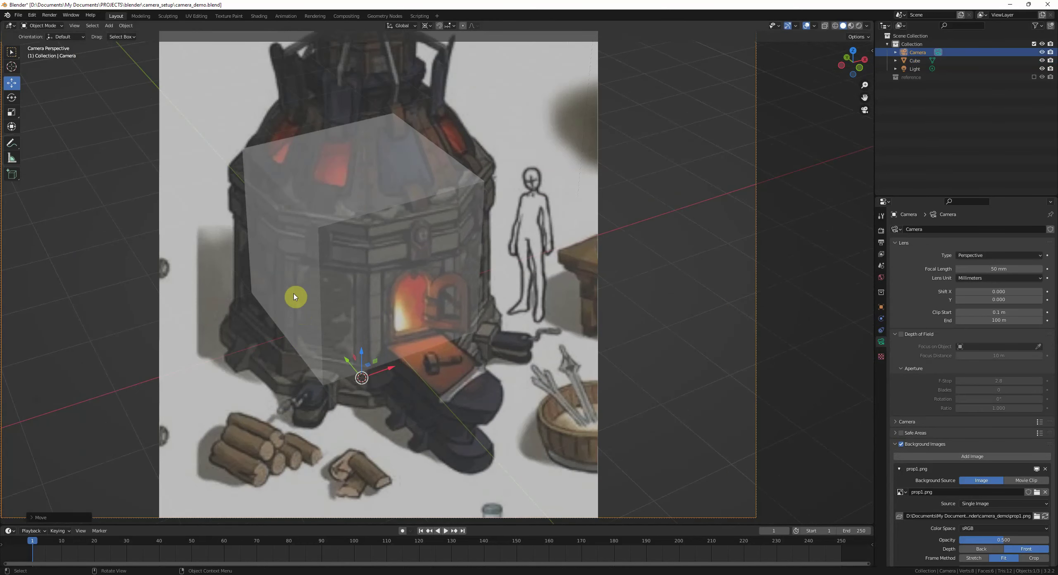
{"action": "left_click", "coordinate": [296, 297]}
{"action": "key", "text": "Tab"}
{"action": "left_click_drag", "start_coordinate": [265, 290], "coordinate": [357, 257]}
{"action": "mouse_move", "coordinate": [456, 316]}
{"action": "left_mouse_down"}
{"action": "mouse_move", "coordinate": [270, 291]}
{"action": "mouse_move", "coordinate": [278, 394]}
{"action": "mouse_move", "coordinate": [378, 406]}
{"action": "mouse_move", "coordinate": [486, 350]}
{"action": "left_mouse_up"}
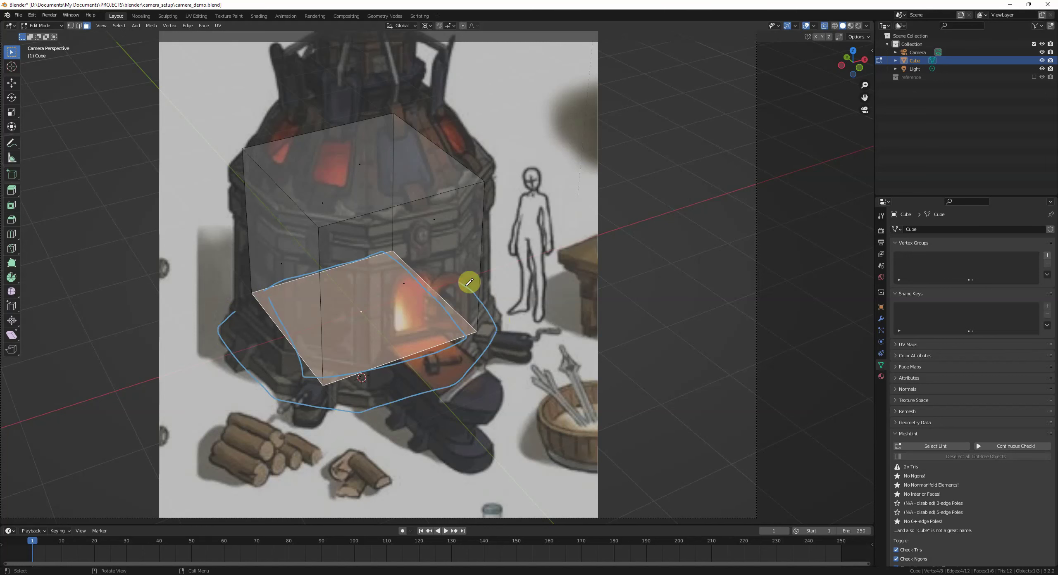
{"action": "mouse_move", "coordinate": [464, 279]}
{"action": "left_mouse_down"}
{"action": "mouse_move", "coordinate": [359, 272]}
{"action": "mouse_move", "coordinate": [228, 312]}
{"action": "left_mouse_up"}
{"action": "scroll", "coordinate": [391, 298], "scroll_direction": "down", "scroll_amount": 1}
{"action": "middle_click_drag", "start_coordinate": [393, 299], "coordinate": [374, 361], "text": "shift"}
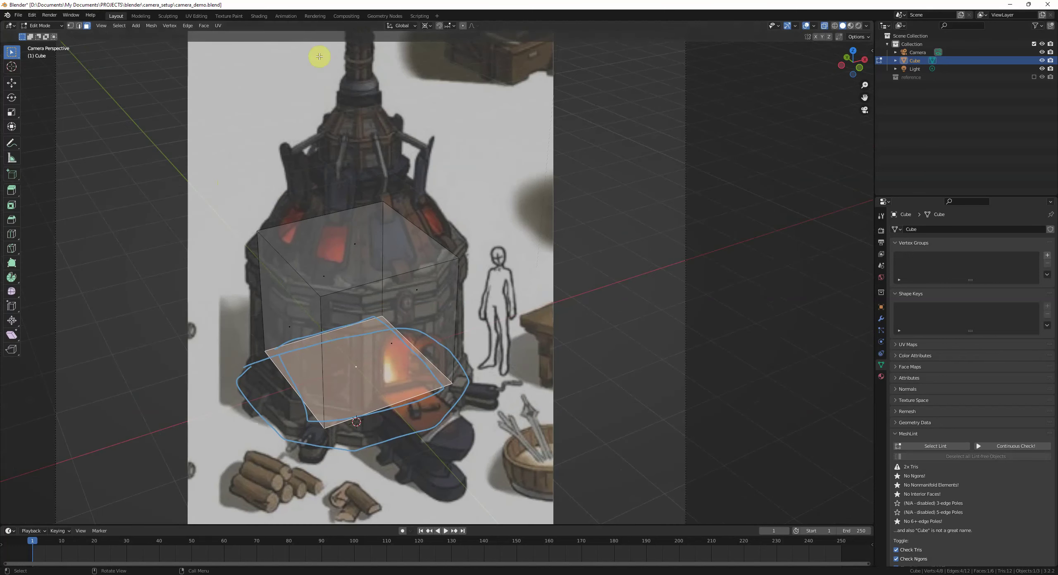
{"action": "middle_click_drag", "start_coordinate": [463, 307], "coordinate": [475, 231], "text": "shift"}
{"action": "scroll", "coordinate": [472, 237], "scroll_direction": "up", "scroll_amount": 1}
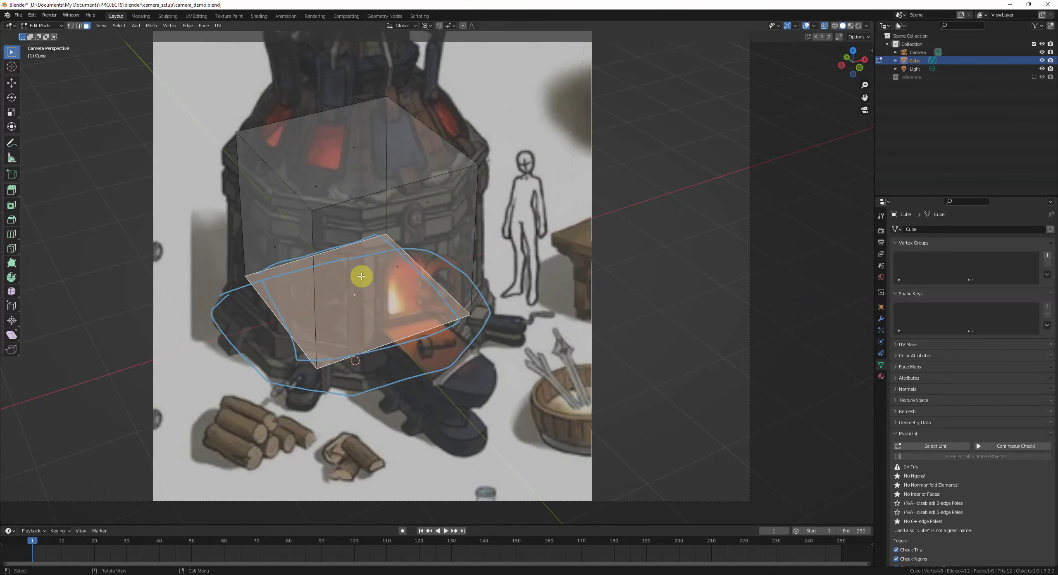
{"action": "middle_click_drag", "start_coordinate": [498, 319], "coordinate": [497, 319], "text": "shift"}
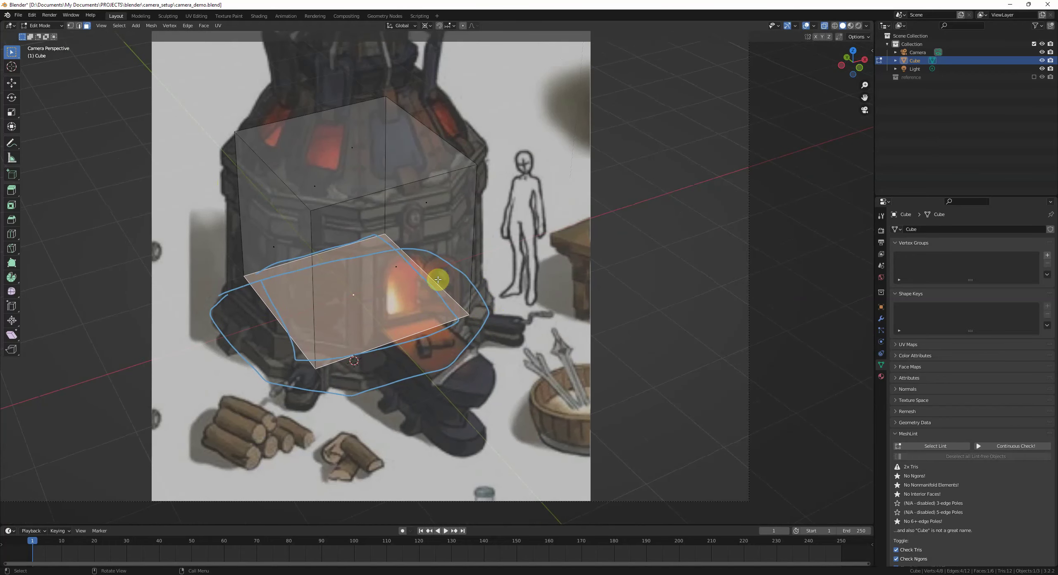
{"action": "scroll", "coordinate": [438, 280], "scroll_direction": "down", "scroll_amount": 2}
{"action": "key", "text": "Tab"}
Step: Select the camera and nudge it along the global Y and X axes to refine the cube's alignment with the furnace
{"action": "left_click", "coordinate": [627, 302]}
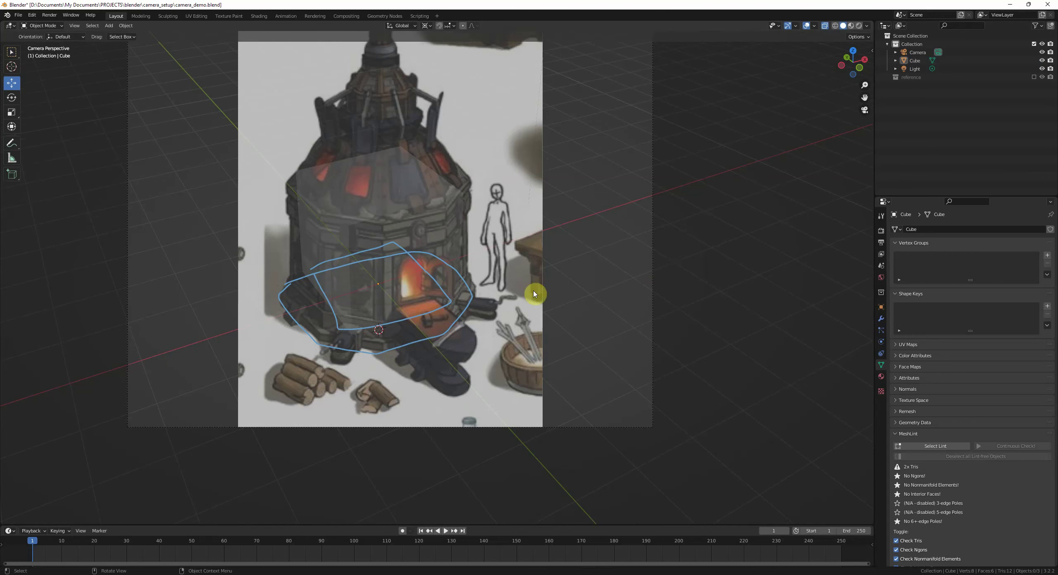
{"action": "left_click", "coordinate": [474, 292]}
{"action": "left_click", "coordinate": [648, 287]}
{"action": "scroll", "coordinate": [647, 288], "scroll_direction": "up", "scroll_amount": 2}
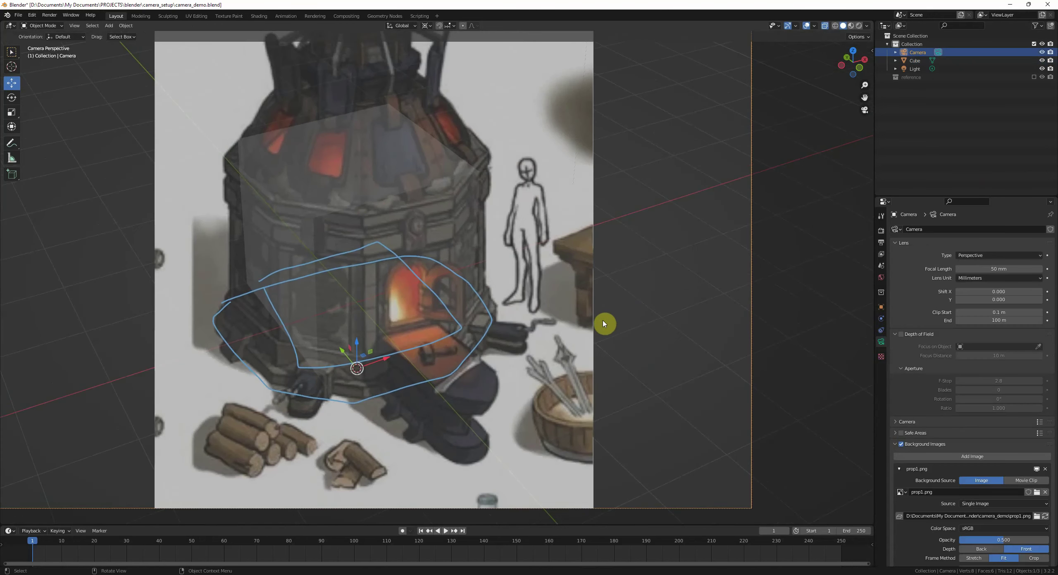
{"action": "key", "text": "g"}
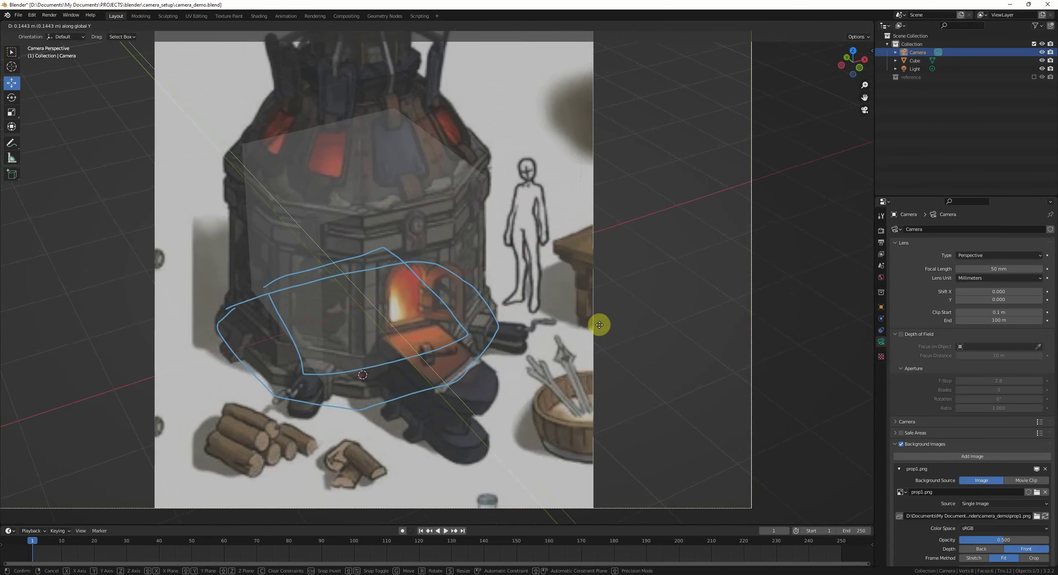
{"action": "left_click", "coordinate": [599, 326]}
{"action": "key", "text": "g"}
{"action": "key", "text": "x"}
{"action": "left_click", "coordinate": [480, 304]}
{"action": "left_click", "coordinate": [349, 214]}
{"action": "key", "text": "s"}
{"action": "right_click", "coordinate": [493, 282]}
Step: Annotate the furnace's upper octagonal rim with separate freehand strokes along its sides, and deselect the cube
{"action": "middle_click_drag", "start_coordinate": [292, 387], "coordinate": [367, 326], "text": "shift"}
{"action": "scroll", "coordinate": [450, 317], "scroll_direction": "up", "scroll_amount": 2}
{"action": "scroll", "coordinate": [450, 317], "scroll_direction": "down", "scroll_amount": 3}
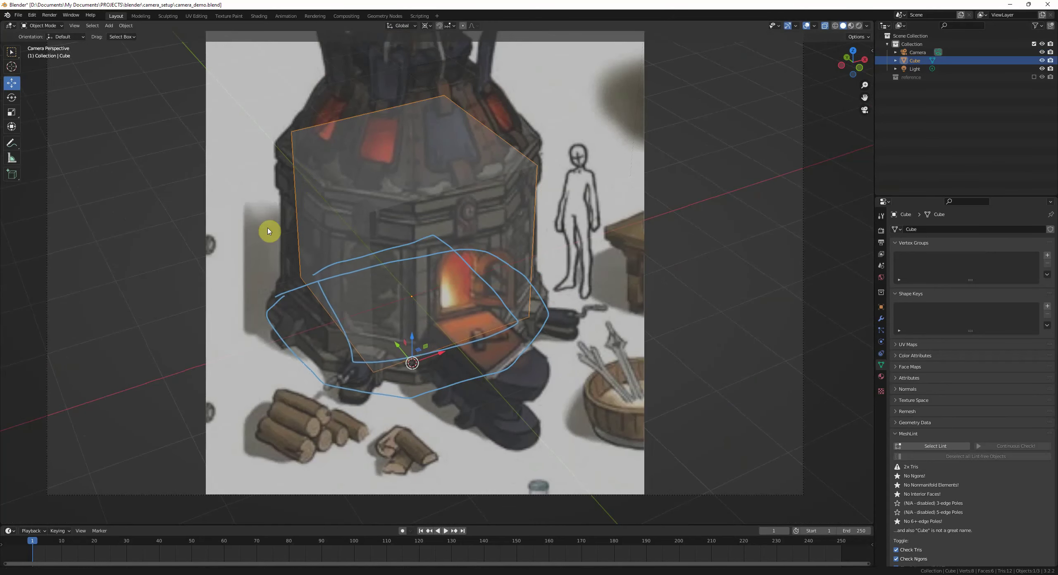
{"action": "middle_click_drag", "start_coordinate": [268, 231], "coordinate": [258, 292], "text": "shift"}
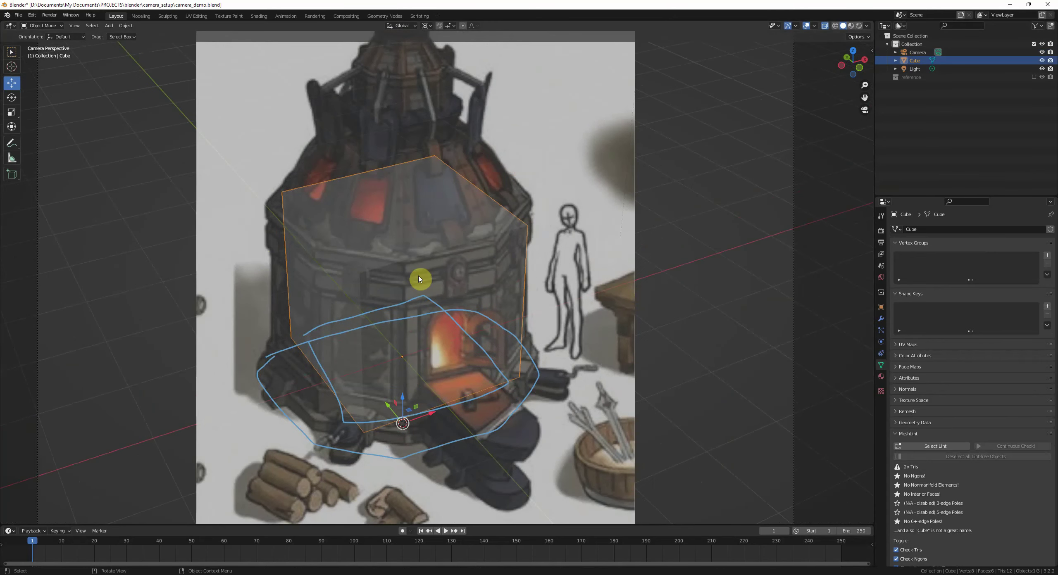
{"action": "middle_click_drag", "start_coordinate": [363, 221], "coordinate": [365, 266], "text": "shift"}
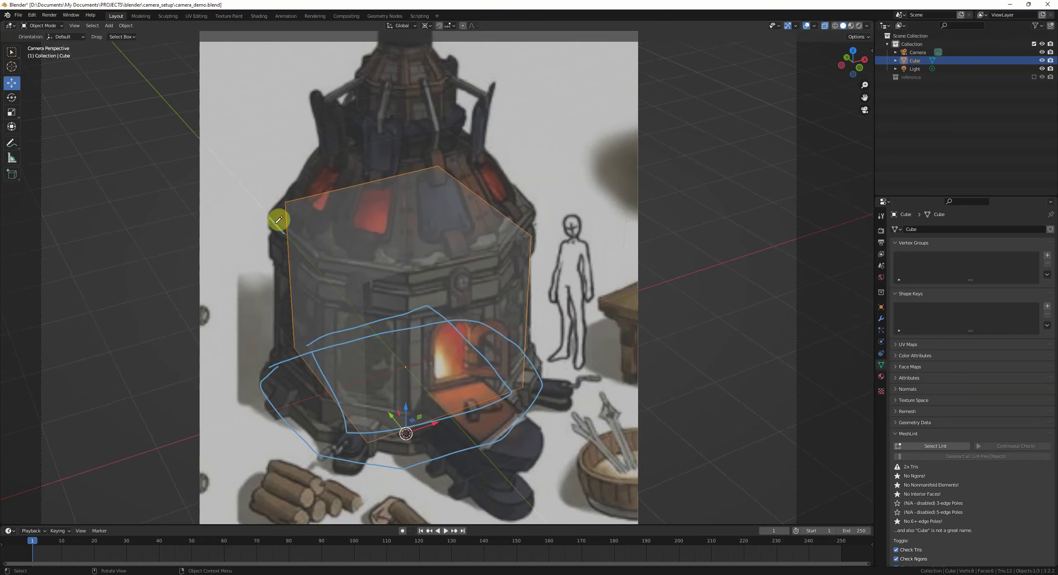
{"action": "left_click_drag", "start_coordinate": [431, 269], "coordinate": [496, 254]}
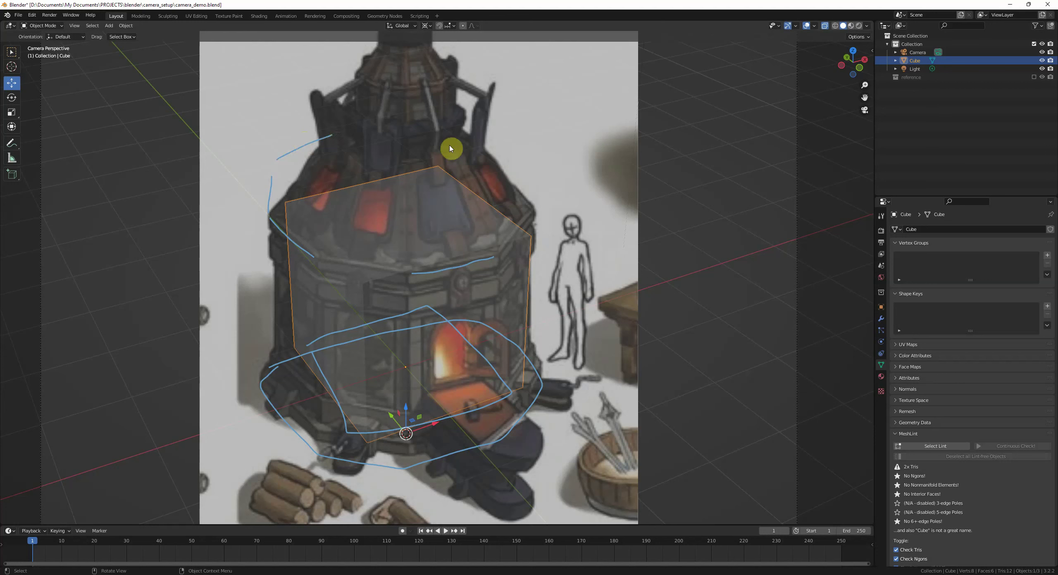
{"action": "left_click_drag", "start_coordinate": [352, 125], "coordinate": [428, 139]}
{"action": "left_click", "coordinate": [480, 257], "text": "shift"}
{"action": "middle_click_drag", "start_coordinate": [479, 257], "coordinate": [485, 228], "text": "shift"}
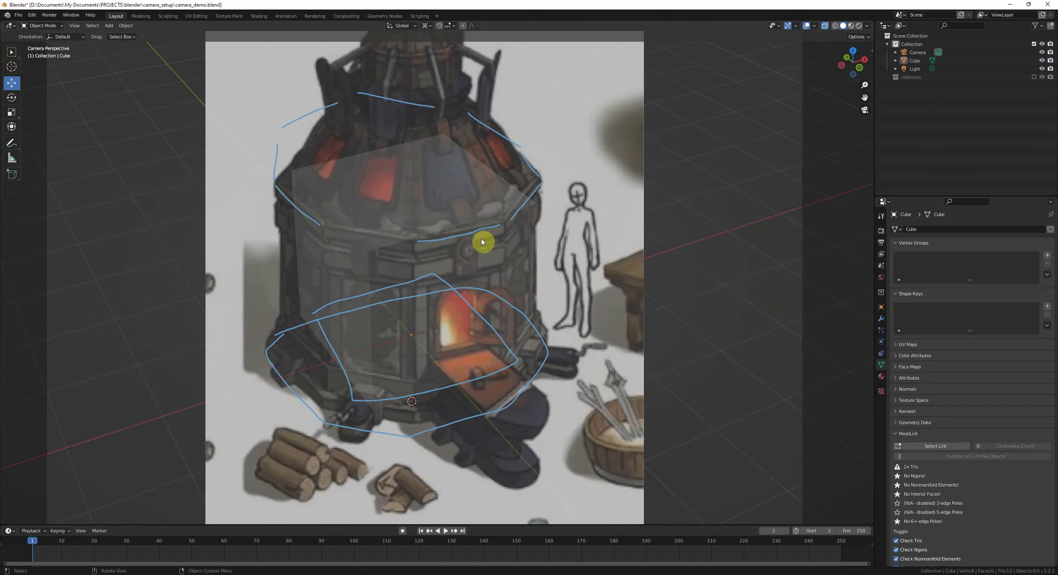
Step: Delete the cube and snap the 3D cursor to the world origin
{"action": "left_click", "coordinate": [482, 242]}
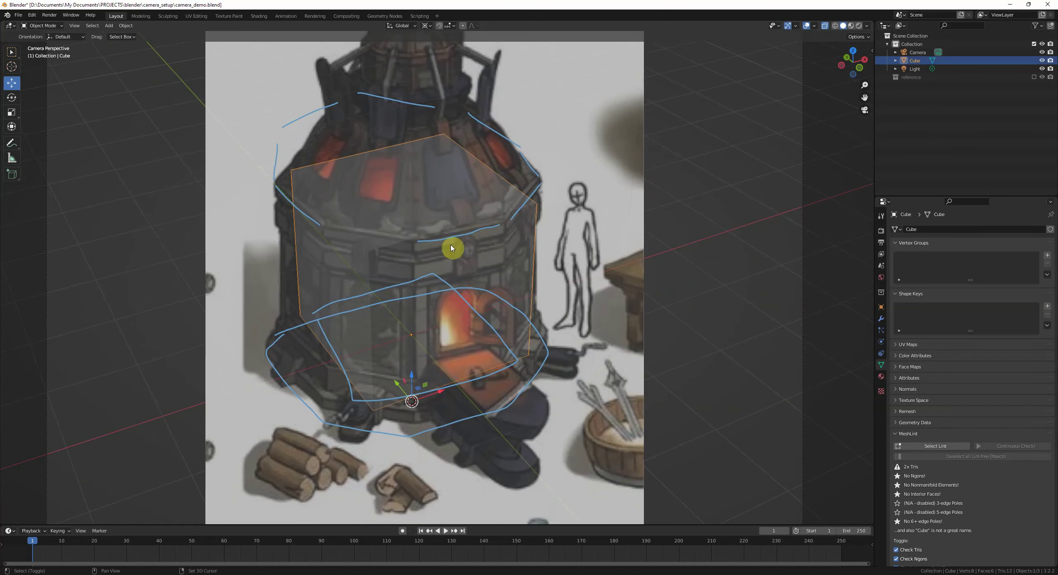
{"action": "scroll", "coordinate": [460, 247], "scroll_direction": "down", "scroll_amount": 1, "text": "shift"}
{"action": "key", "text": "Delete"}
{"action": "key", "text": "shift+s"}
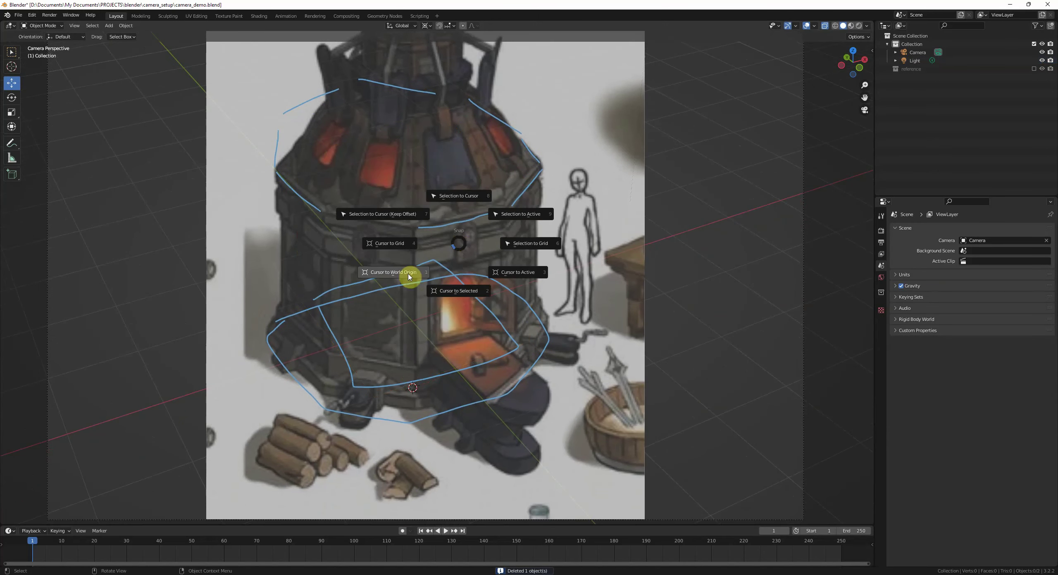
{"action": "left_click", "coordinate": [409, 279]}
Step: Add a cylinder mesh at the world origin with 8 vertices
{"action": "key", "text": "shift+a"}
{"action": "mouse_move", "coordinate": [409, 212]}
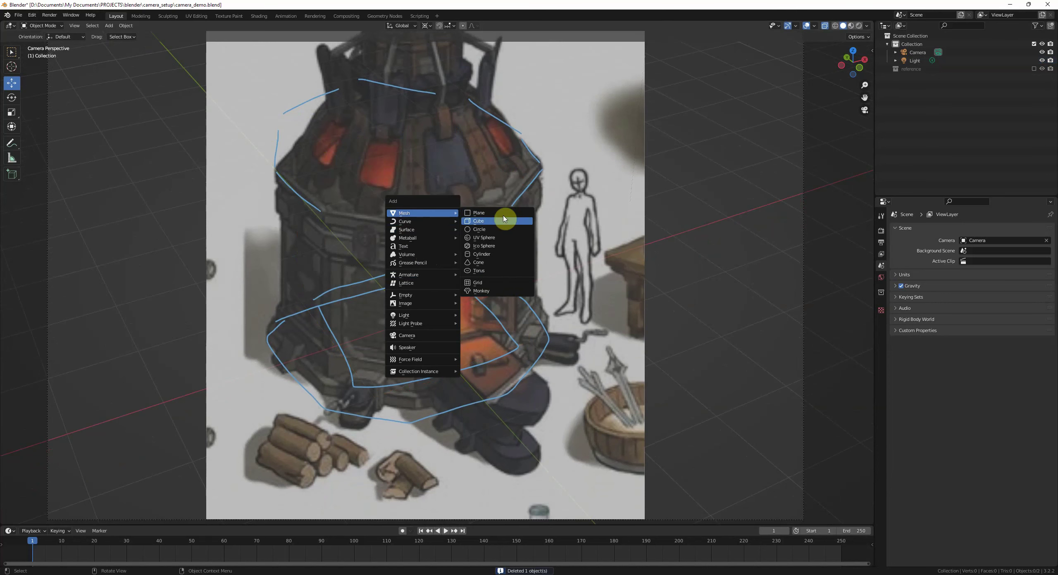
{"action": "left_click", "coordinate": [489, 255]}
{"action": "left_click", "coordinate": [41, 517]}
{"action": "left_click", "coordinate": [106, 419]}
{"action": "type", "text": "8"}
{"action": "key", "text": "Return"}
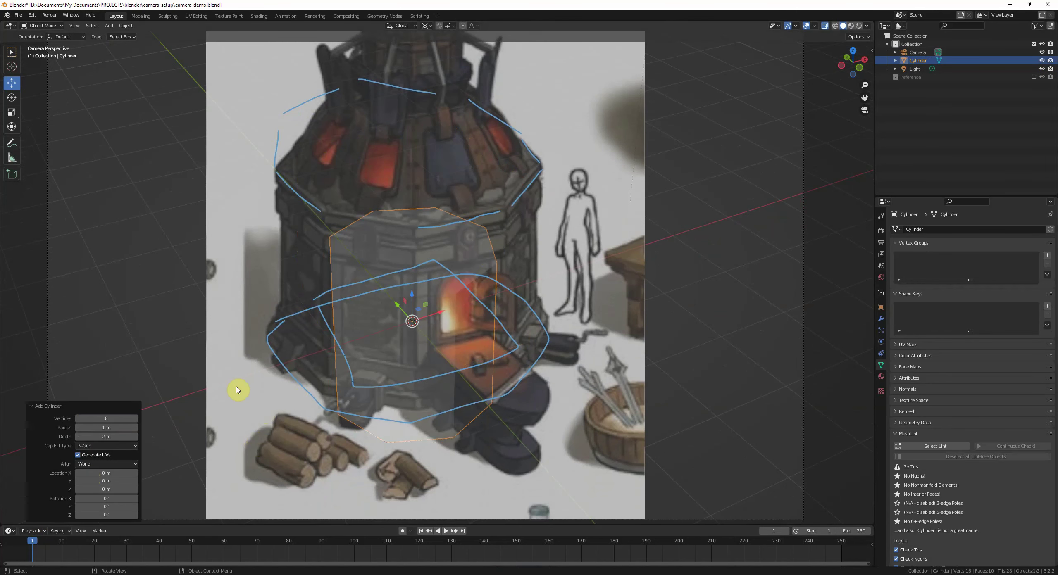
Step: Set the cylinder's origin to its bottom face using the 3D cursor, clear its location to the world origin, and return to the camera view
{"action": "middle_click_drag", "start_coordinate": [460, 418], "coordinate": [534, 405]}
{"action": "key", "text": "Tab"}
{"action": "key", "text": "3"}
{"action": "left_click", "coordinate": [480, 388]}
{"action": "key", "text": "shift+s"}
{"action": "left_click", "coordinate": [536, 428]}
{"action": "key", "text": "Tab"}
{"action": "key", "text": "q"}
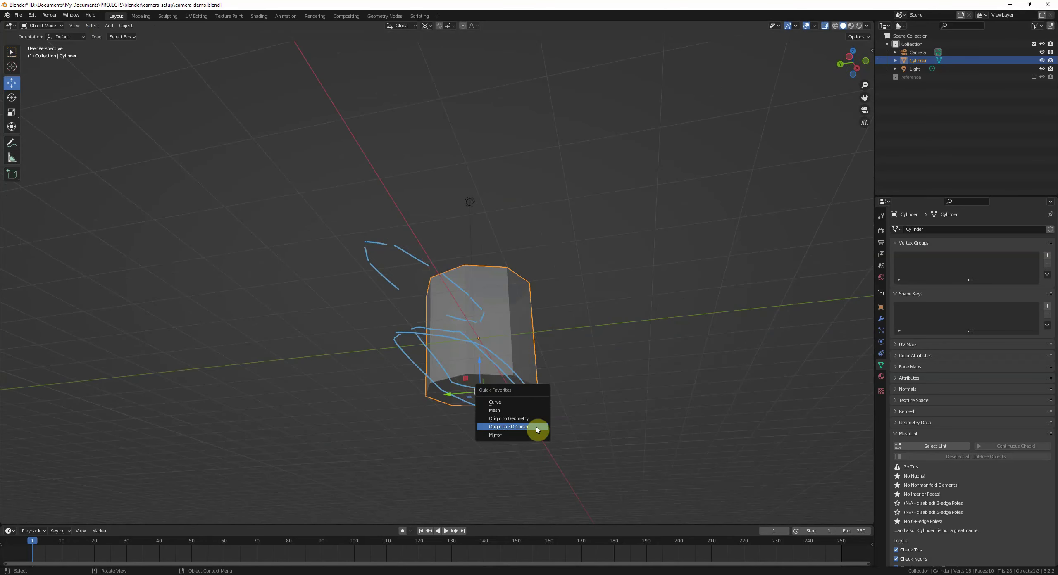
{"action": "left_click", "coordinate": [537, 428]}
{"action": "key", "text": "alt+g"}
{"action": "key", "text": "KP_0"}
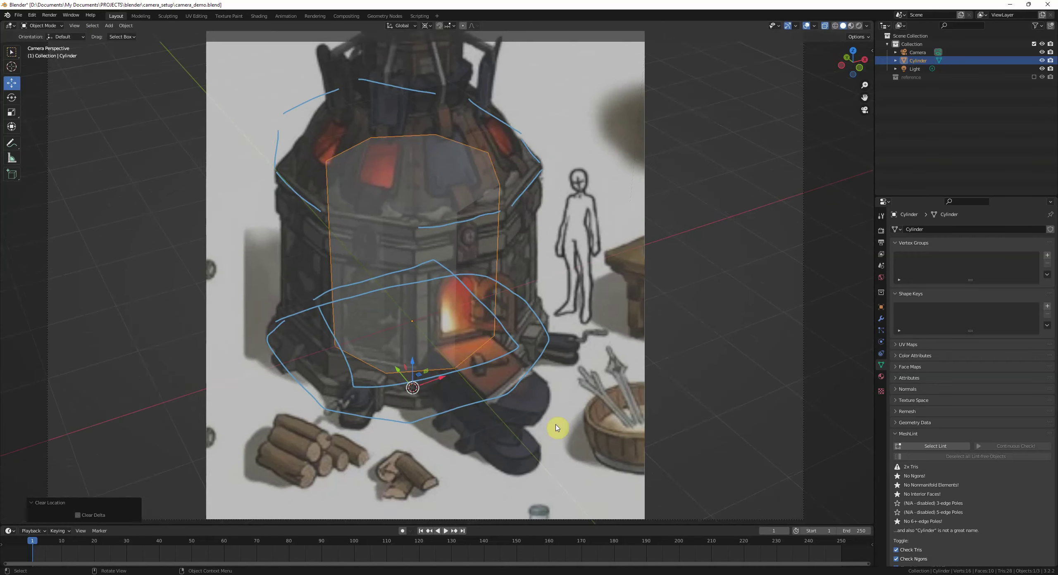
{"action": "scroll", "coordinate": [448, 368], "scroll_direction": "up", "scroll_amount": 3}
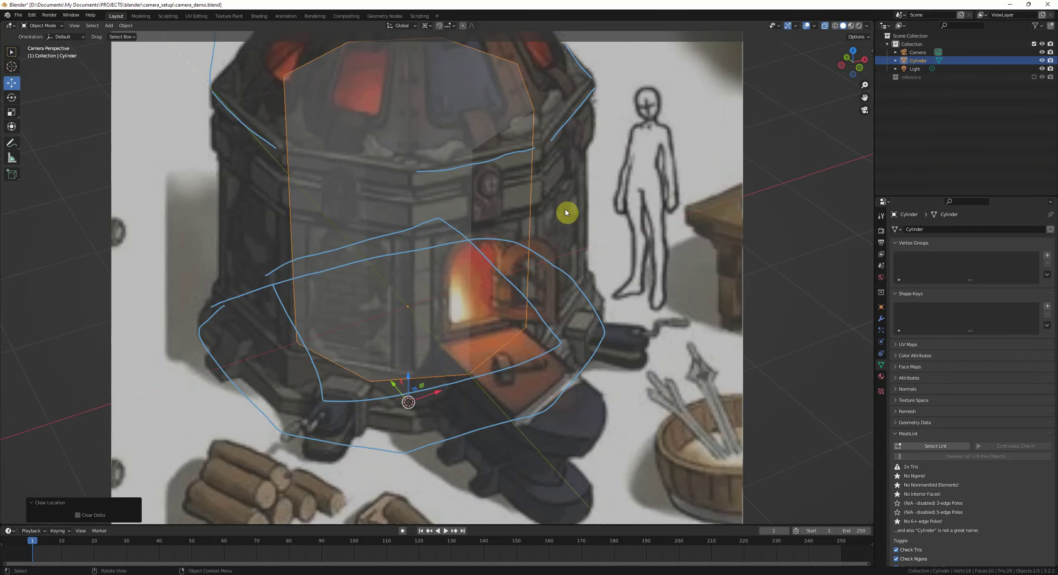
{"action": "key", "text": "shift+s"}
{"action": "key", "text": "shift+s"}
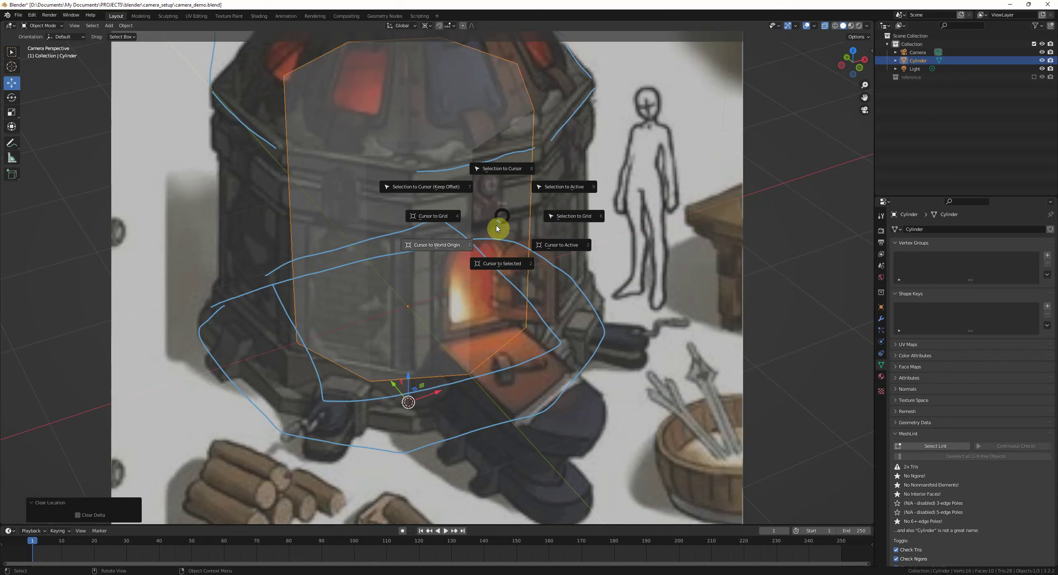
{"action": "key", "text": "Escape"}
Step: Switch the transform pivot from the 3D cursor to the cylinder's own origin and scale the cylinder uniformly by about 1.523
{"action": "left_click", "coordinate": [425, 25]}
{"action": "left_click", "coordinate": [437, 64]}
{"action": "key", "text": "s"}
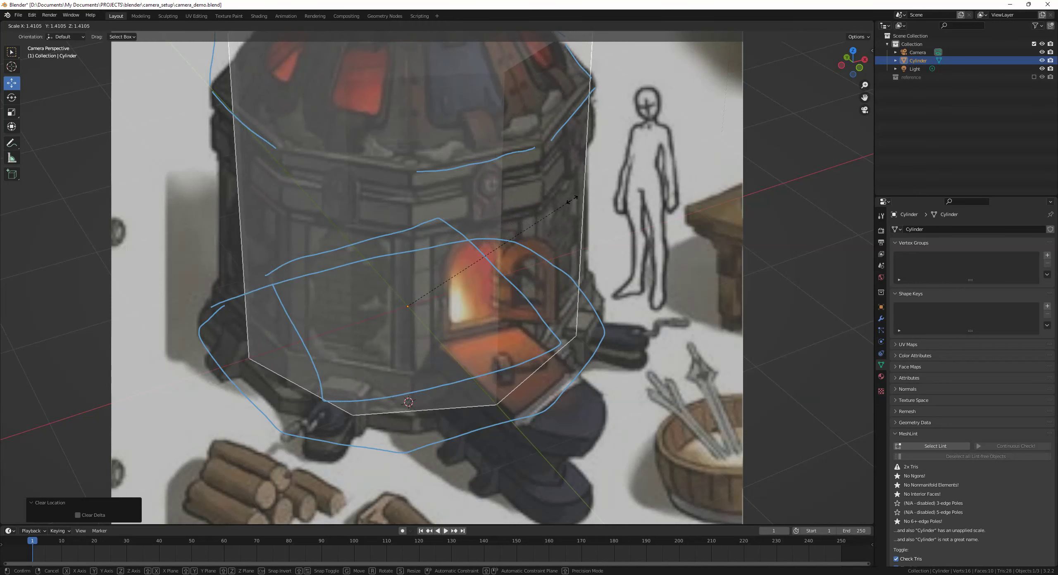
{"action": "left_click", "coordinate": [585, 193]}
{"action": "scroll", "coordinate": [524, 229], "scroll_direction": "down", "scroll_amount": 4}
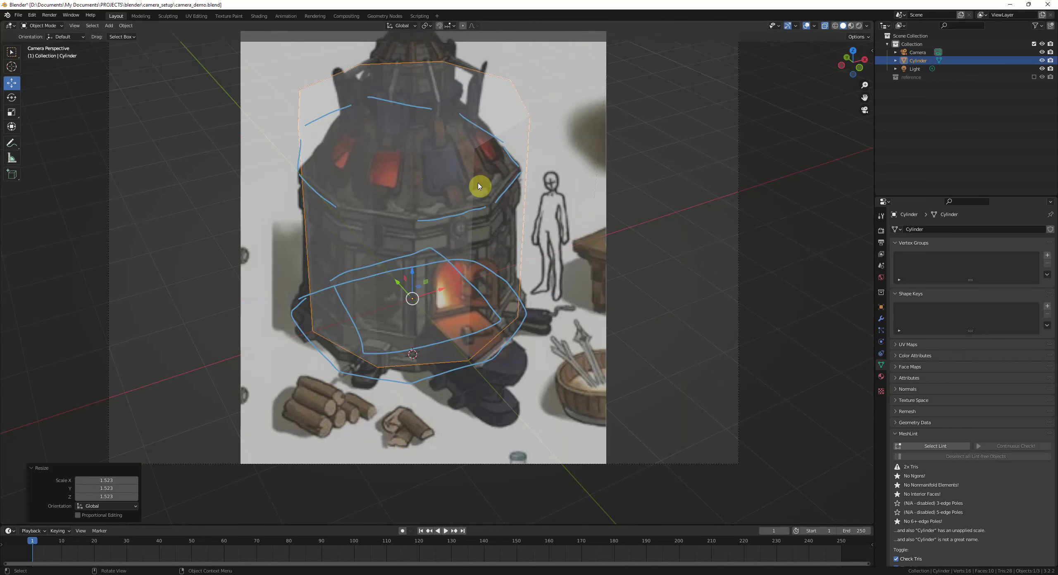
Step: In top view, rotate the cylinder about Z to about 22.8° so its sides parallel the axes, and open its transform properties
{"action": "key", "text": "KP_7"}
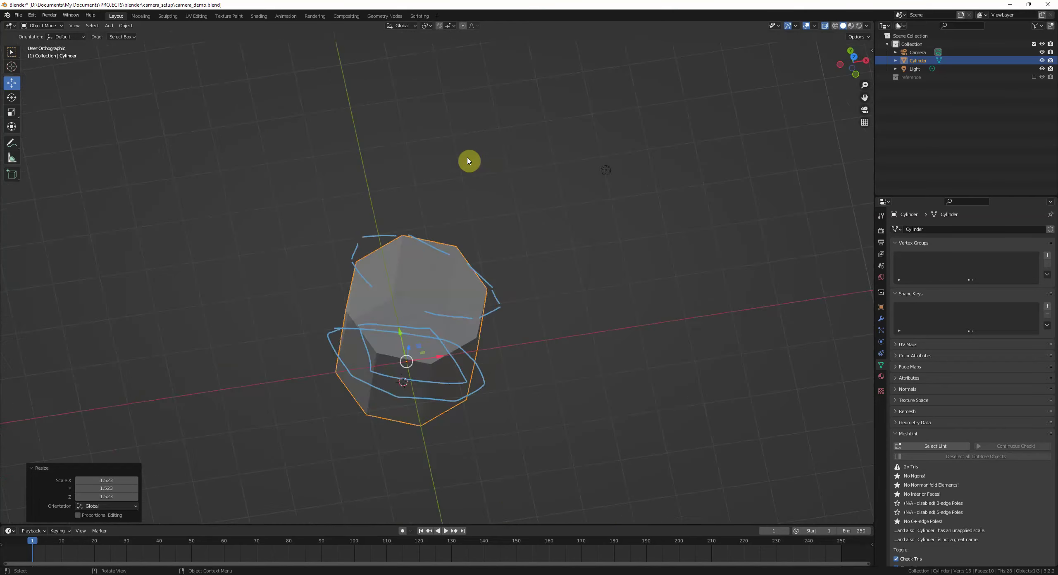
{"action": "key", "text": "r"}
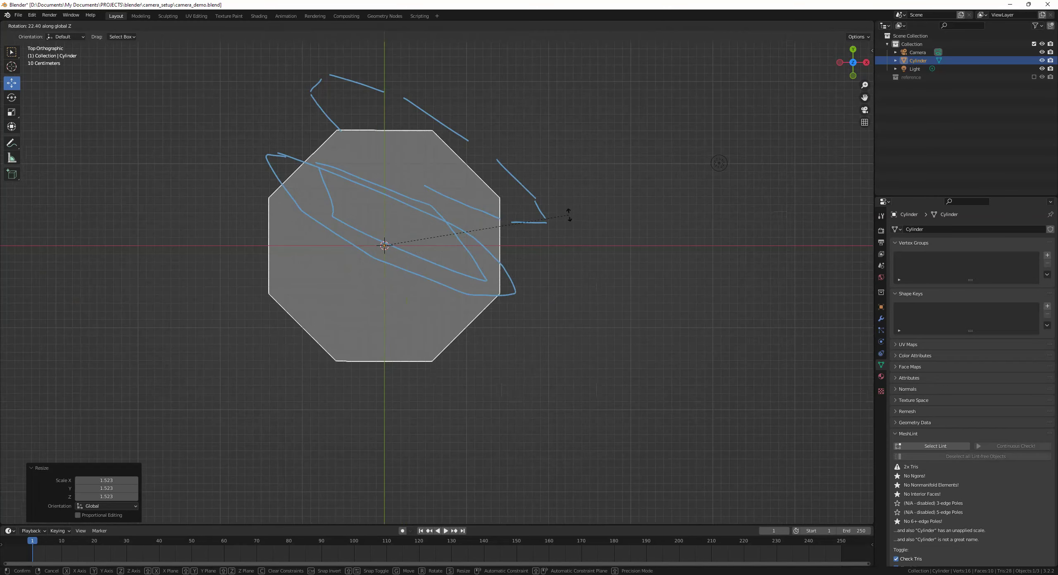
{"action": "left_click", "coordinate": [578, 304]}
{"action": "scroll", "coordinate": [578, 305], "scroll_direction": "up", "scroll_amount": 3}
{"action": "key", "text": "r"}
{"action": "left_click", "coordinate": [657, 288]}
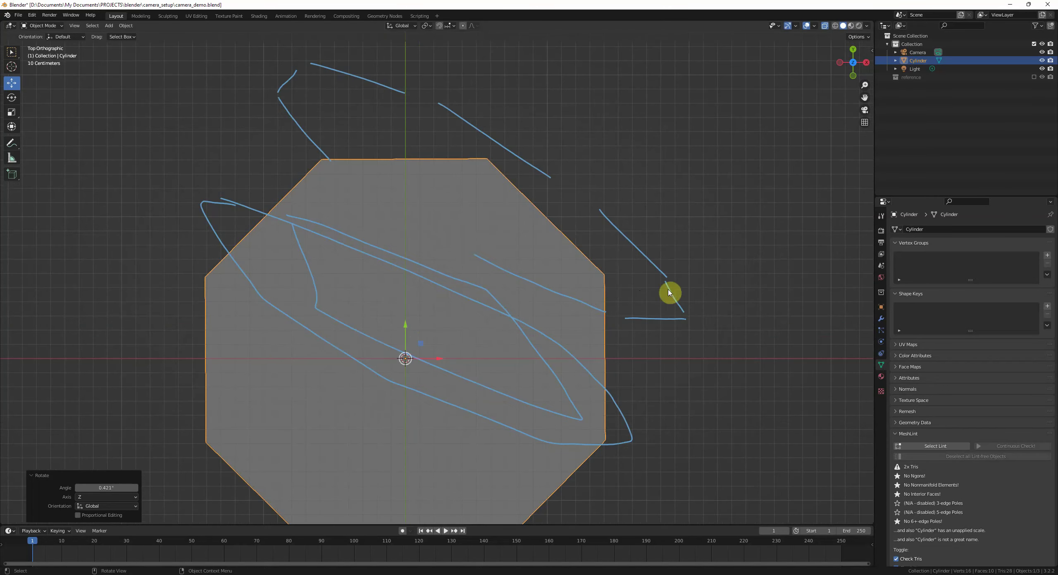
{"action": "key", "text": "n"}
{"action": "left_click", "coordinate": [868, 53]}
{"action": "middle_click_drag", "start_coordinate": [616, 303], "coordinate": [621, 276], "text": "shift"}
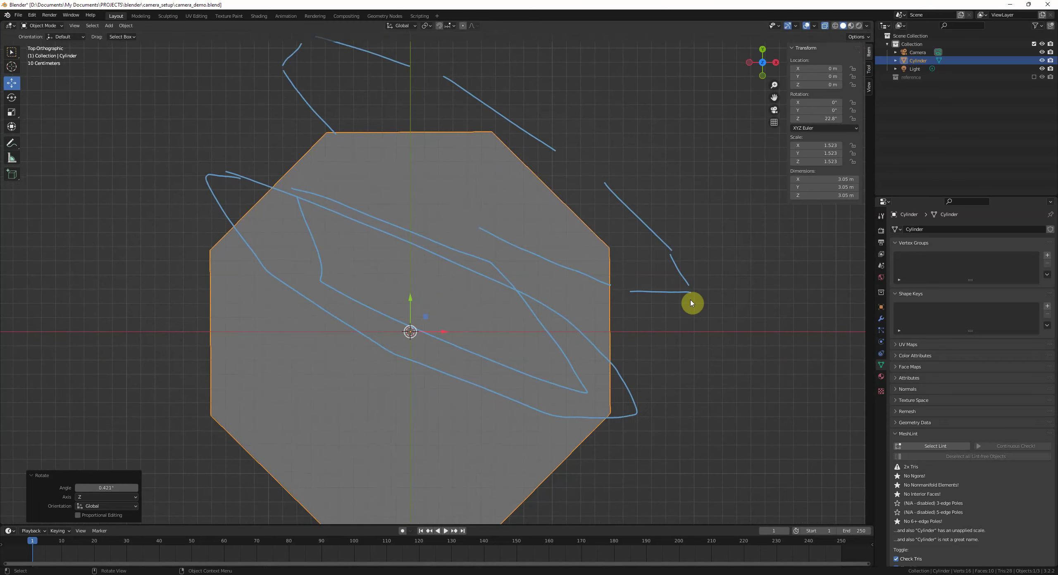
Step: Fine-tune the cylinder's Z rotation to about 22.6° by eye, and try an exact value of 22°
{"action": "key", "text": "r"}
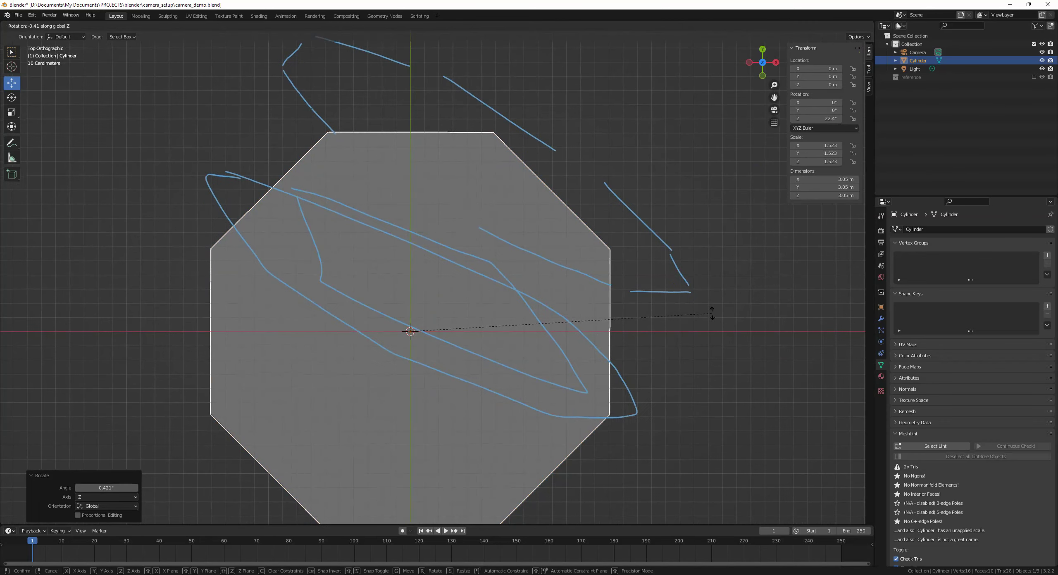
{"action": "left_click", "coordinate": [712, 313]}
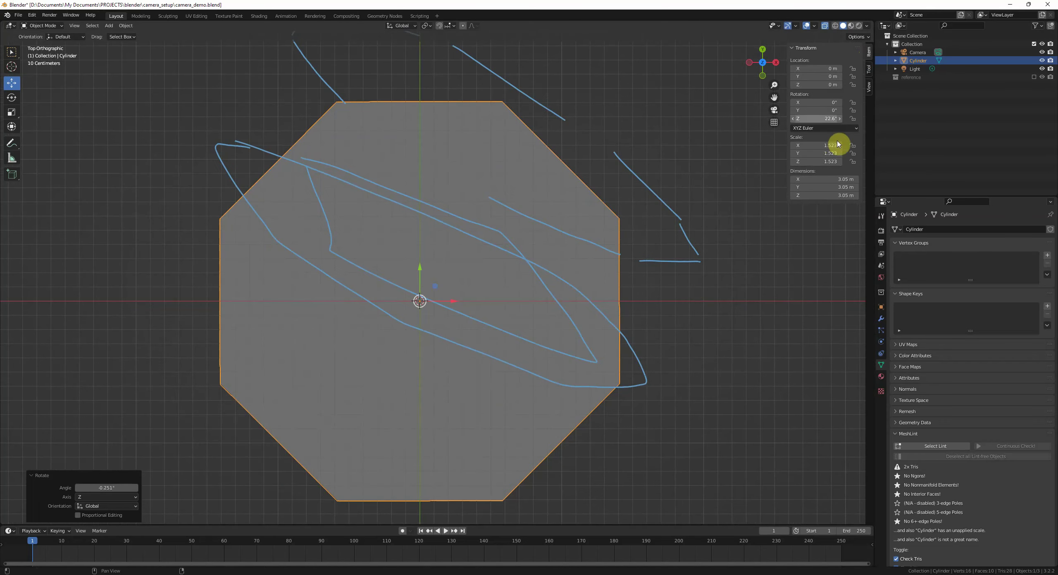
{"action": "double_click", "coordinate": [826, 120]}
{"action": "type", "text": "22"}
{"action": "key", "text": "Return"}
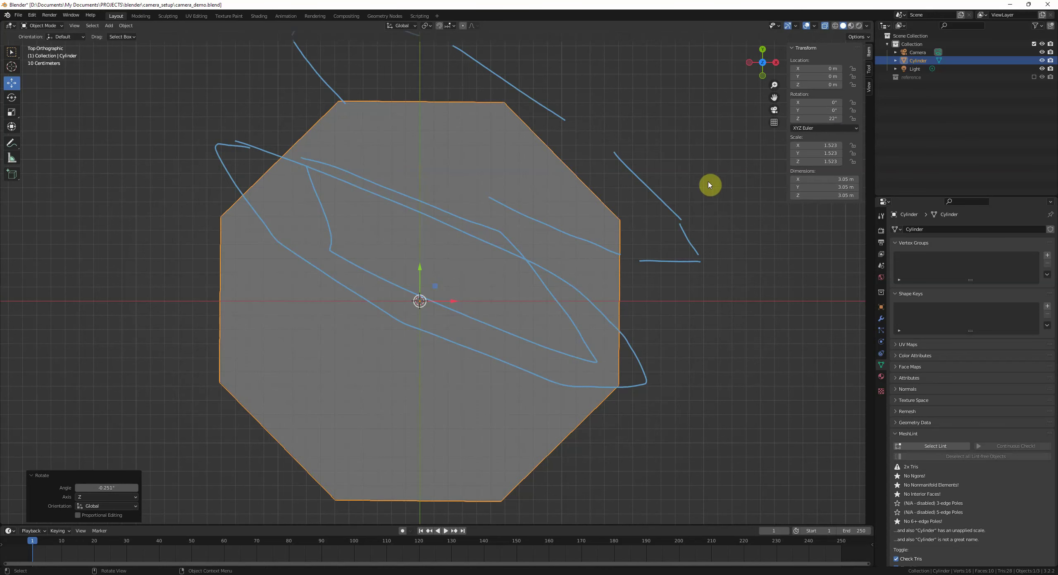
Step: Set the cylinder's Z rotation to 23°
{"action": "double_click", "coordinate": [819, 119]}
{"action": "type", "text": "23"}
{"action": "key", "text": "Return"}
{"action": "middle_click_drag", "start_coordinate": [554, 261], "coordinate": [538, 349], "text": "shift"}
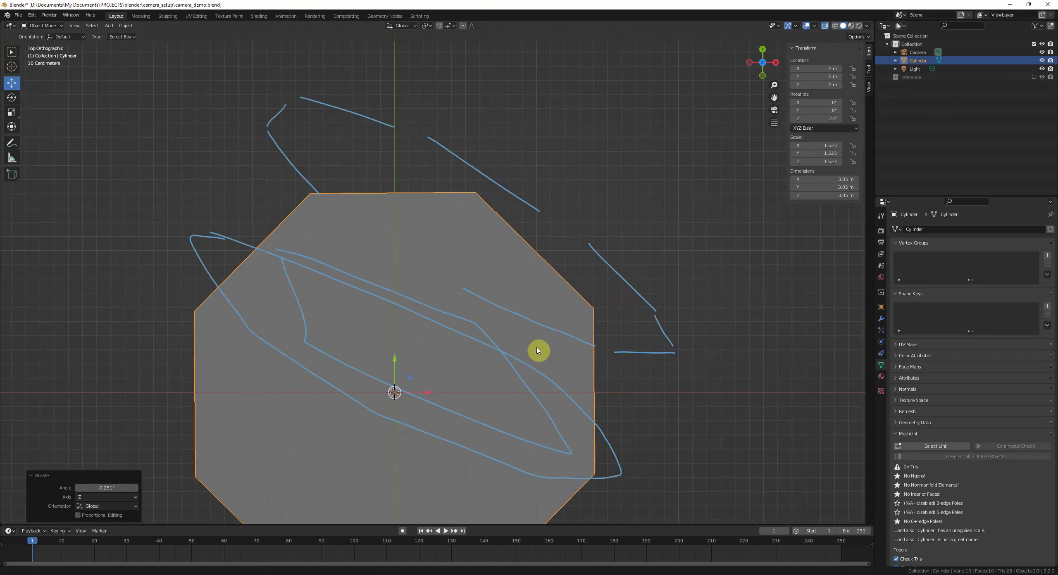
Step: Fine-tune the cylinder's Z rotation in top view to about 22.5° so its upper edge lies exactly horizontal
{"action": "scroll", "coordinate": [539, 349], "scroll_direction": "up", "scroll_amount": 4}
{"action": "key", "text": "r"}
{"action": "left_click", "coordinate": [623, 329]}
{"action": "middle_click_drag", "start_coordinate": [406, 182], "coordinate": [499, 292], "text": "shift"}
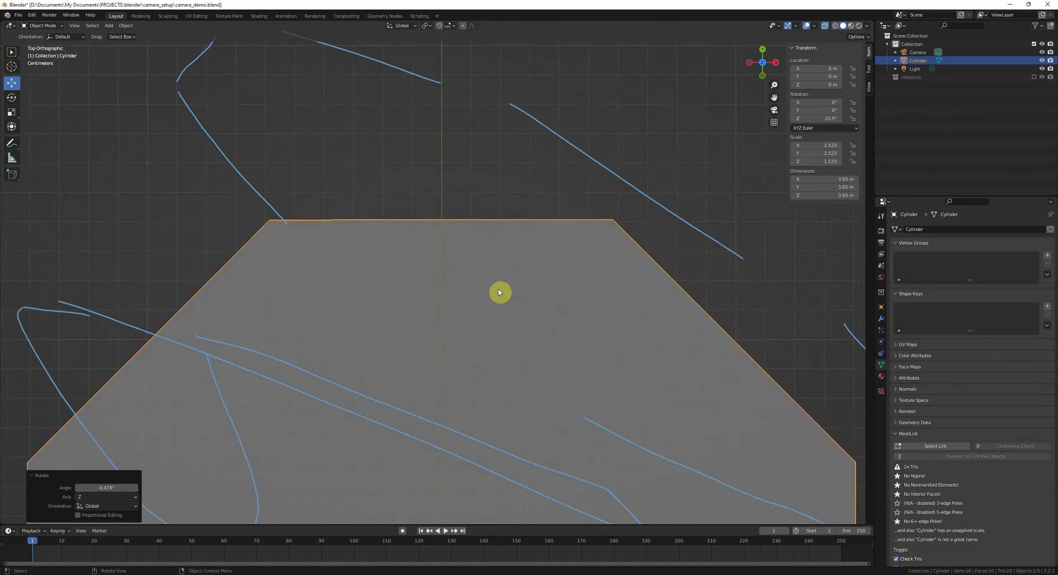
{"action": "scroll", "coordinate": [517, 310], "scroll_direction": "up", "scroll_amount": 4}
{"action": "scroll", "coordinate": [248, 160], "scroll_direction": "down", "scroll_amount": 2}
{"action": "key", "text": "r"}
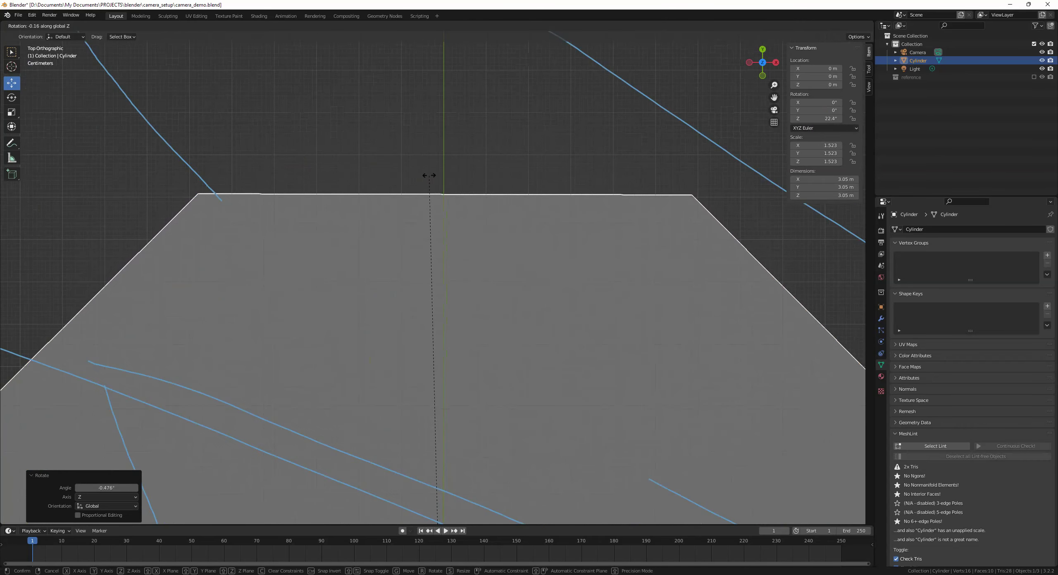
{"action": "left_click", "coordinate": [428, 175]}
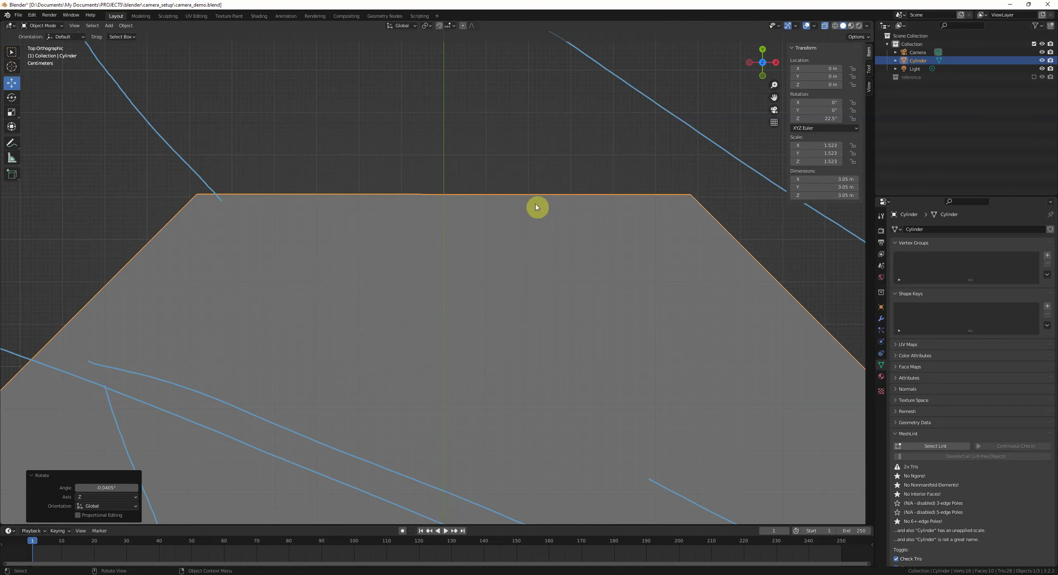
{"action": "key", "text": "r"}
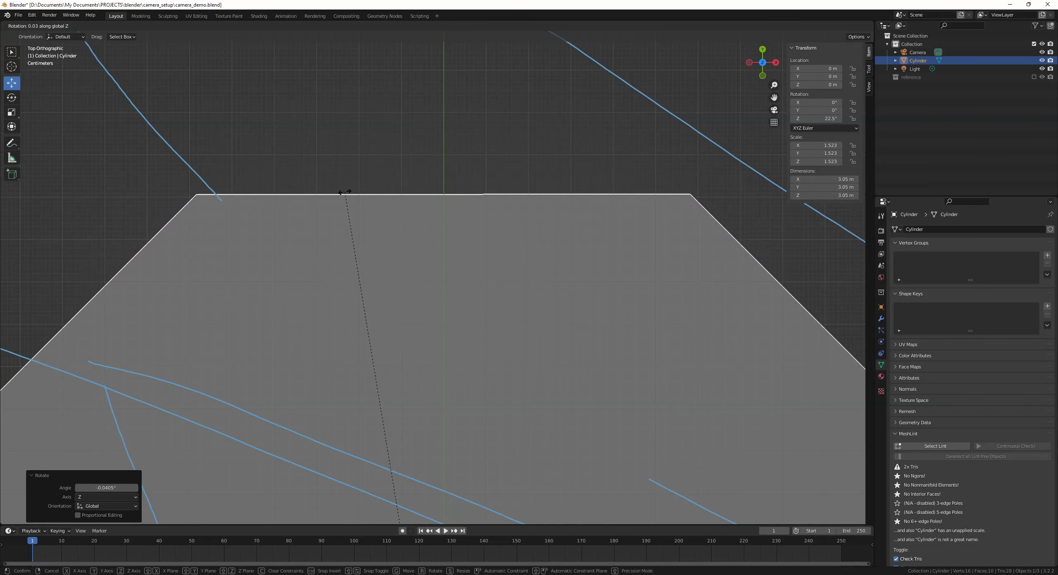
{"action": "left_click", "coordinate": [536, 194]}
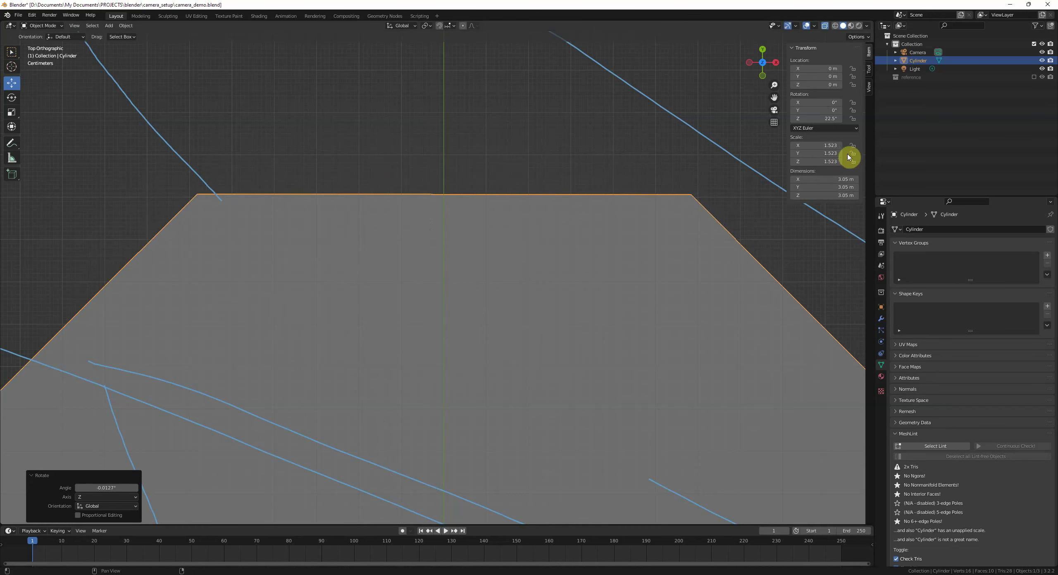
Step: Return to the camera view and compare the cylinder's outline with the octagonal furnace in the concept art
{"action": "scroll", "coordinate": [595, 285], "scroll_direction": "down", "scroll_amount": 5}
{"action": "scroll", "coordinate": [579, 289], "scroll_direction": "down", "scroll_amount": 2}
{"action": "key", "text": "KP_0"}
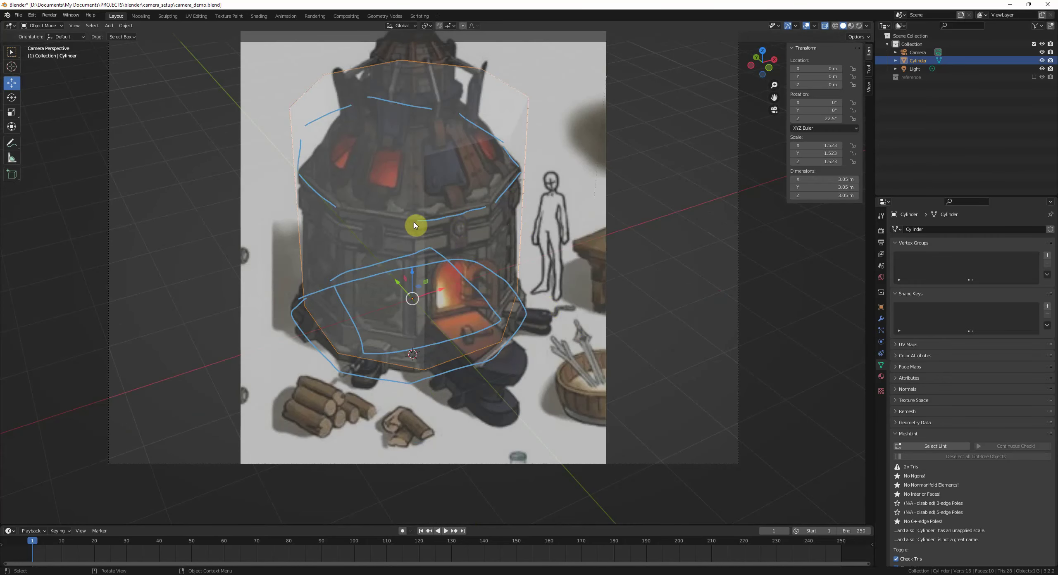
{"action": "scroll", "coordinate": [444, 249], "scroll_direction": "up", "scroll_amount": 3}
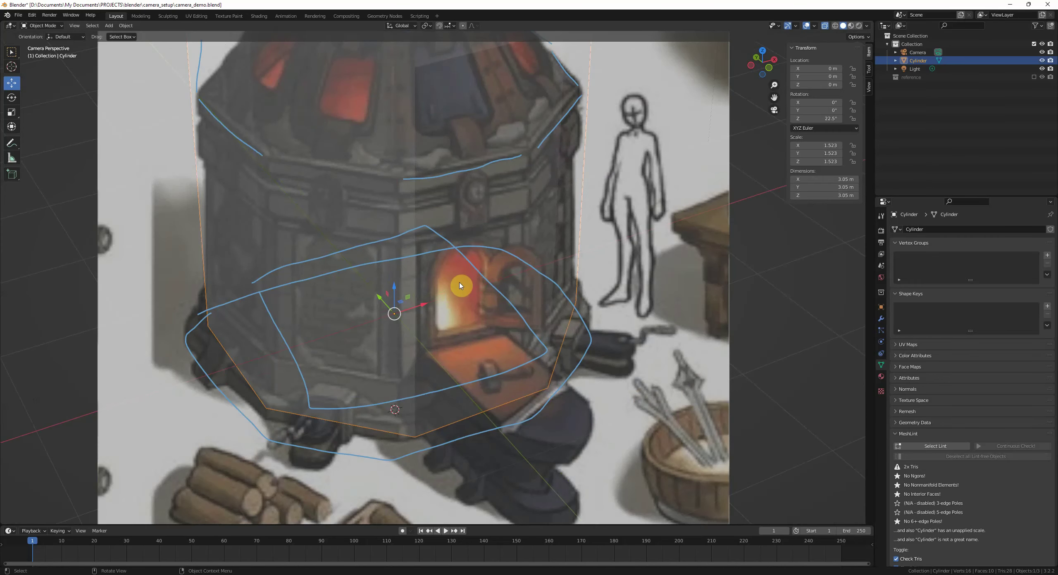
{"action": "scroll", "coordinate": [438, 201], "scroll_direction": "down", "scroll_amount": 1}
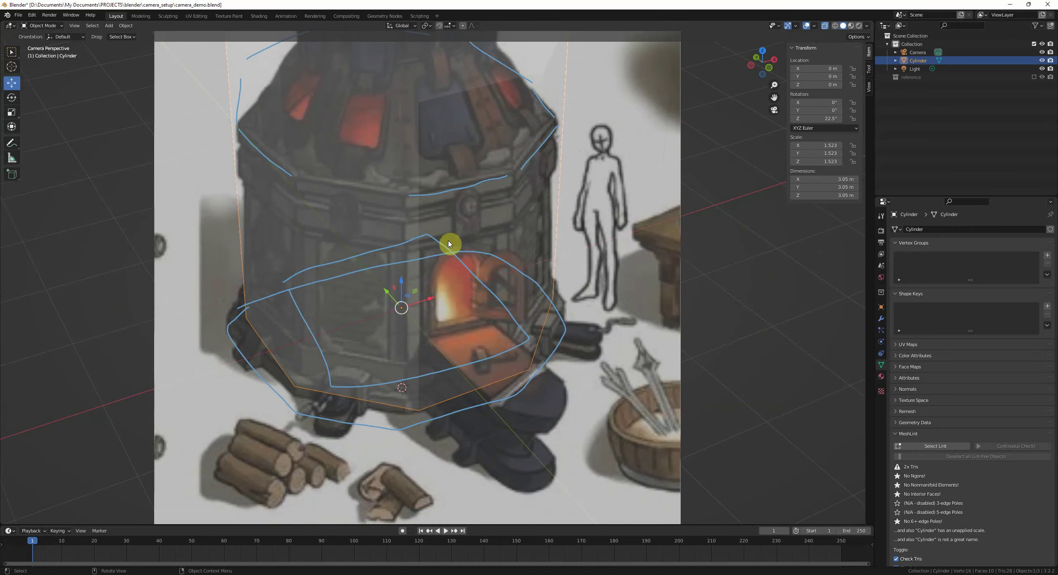
{"action": "scroll", "coordinate": [456, 257], "scroll_direction": "down", "scroll_amount": 1}
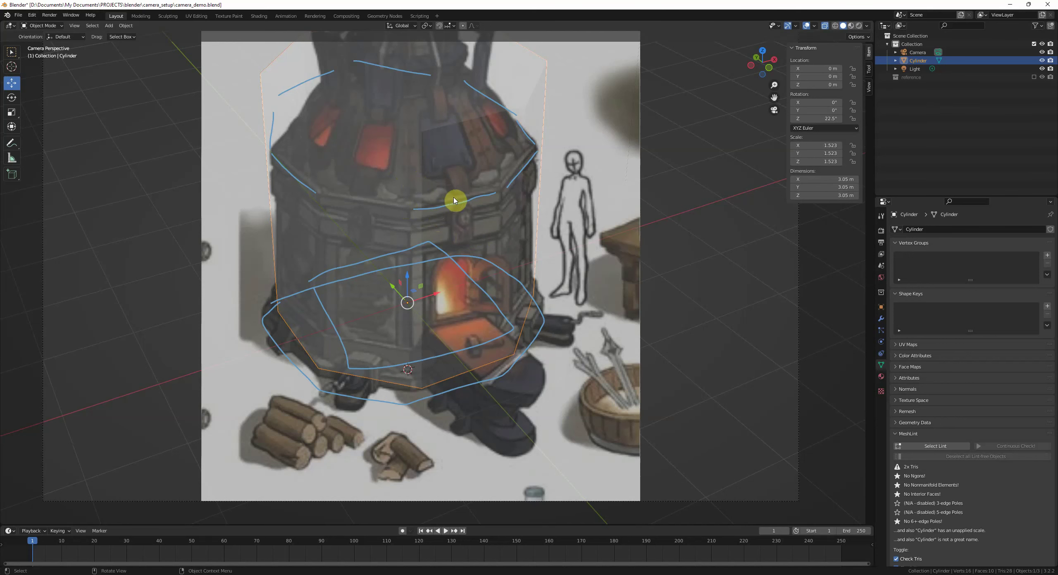
{"action": "scroll", "coordinate": [456, 201], "scroll_direction": "down", "scroll_amount": 3}
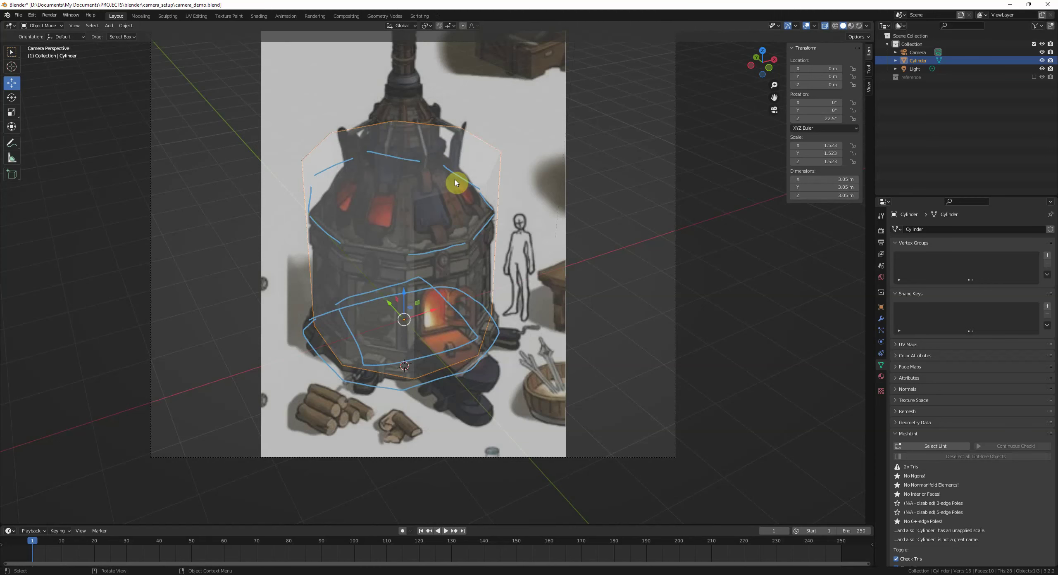
Step: Select the cylinder's top face in Edit Mode and lower it about 0.84 m along Z to the furnace's roof rim
{"action": "key", "text": "Tab"}
{"action": "left_click", "coordinate": [407, 167]}
{"action": "middle_click_drag", "start_coordinate": [407, 167], "coordinate": [438, 172], "text": "shift"}
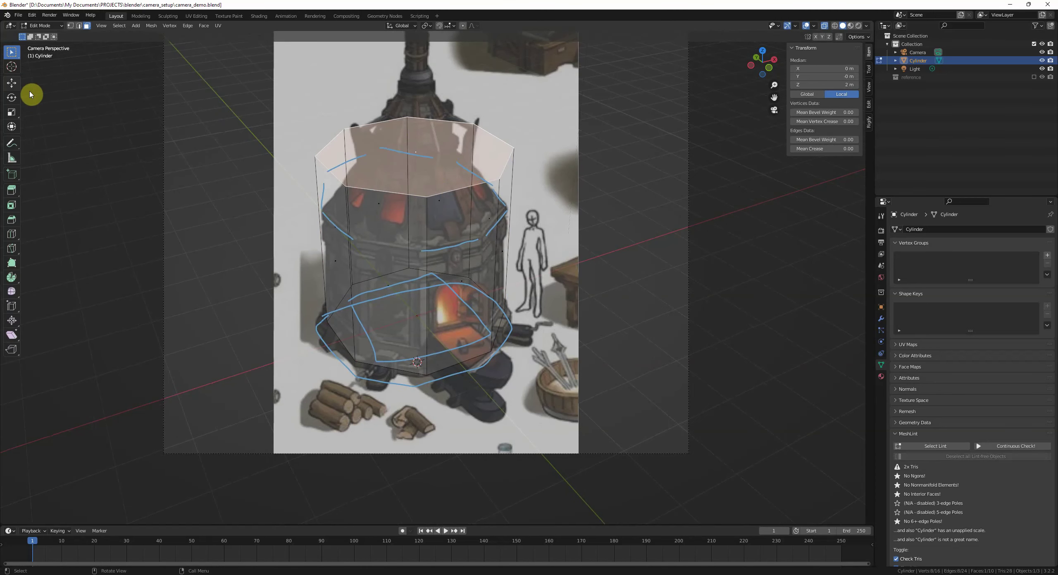
{"action": "left_click", "coordinate": [14, 85]}
{"action": "scroll", "coordinate": [471, 190], "scroll_direction": "up", "scroll_amount": 3}
{"action": "key", "text": "g"}
{"action": "key", "text": "z"}
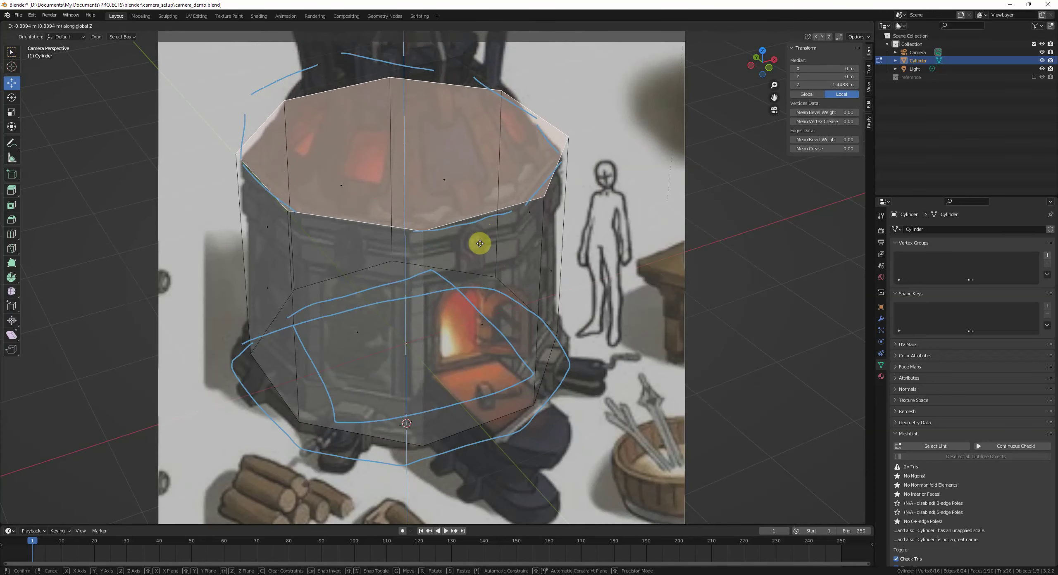
{"action": "left_click_drag", "start_coordinate": [479, 244], "coordinate": [479, 245]}
{"action": "key", "text": "Tab"}
{"action": "scroll", "coordinate": [537, 241], "scroll_direction": "down", "scroll_amount": 1}
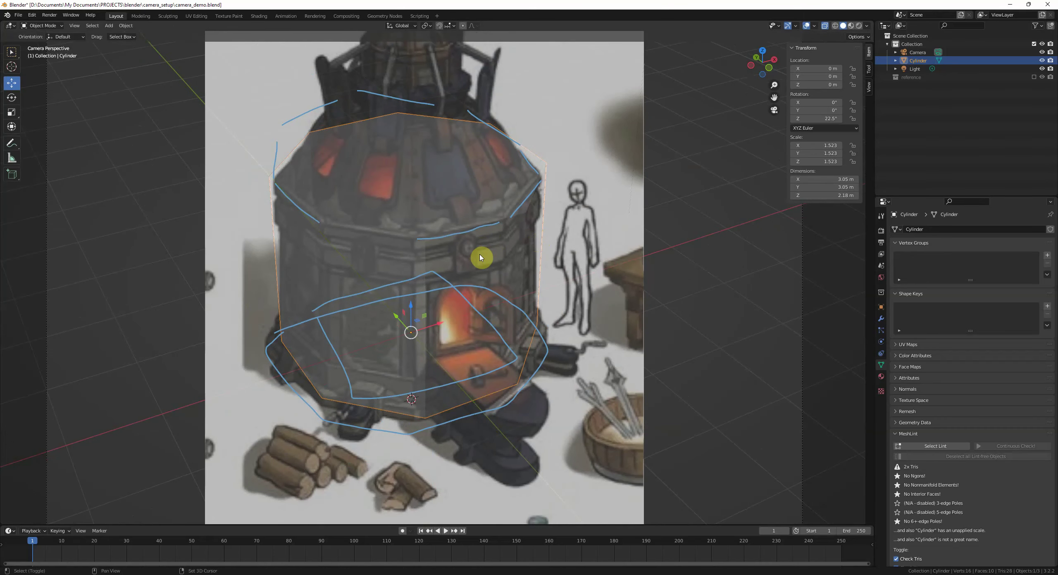
Step: Scale the cylinder's top face down slightly to fit the width of the furnace's roof rim
{"action": "middle_click_drag", "start_coordinate": [481, 257], "coordinate": [466, 236], "text": "shift"}
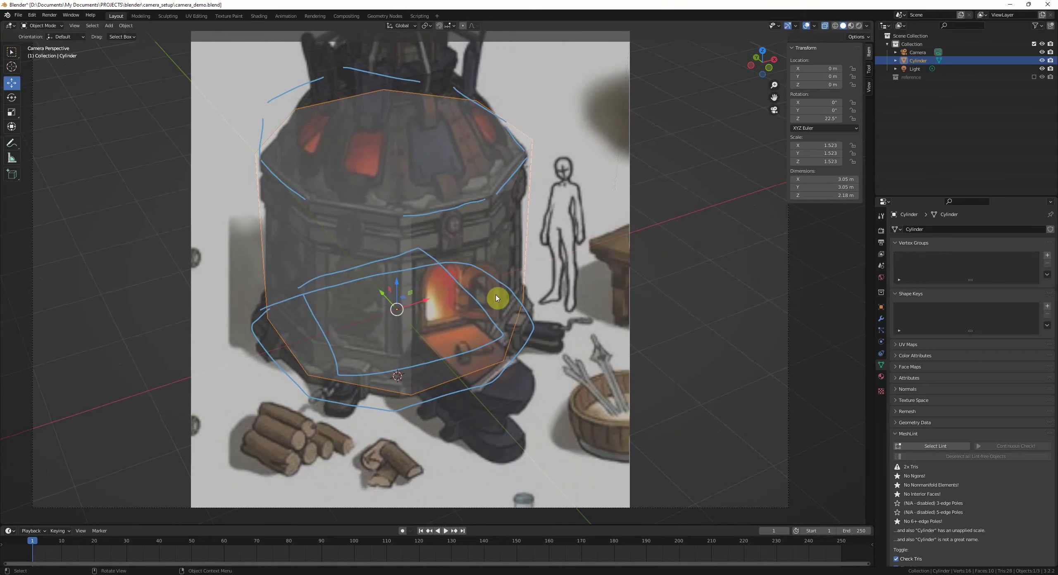
{"action": "middle_click_drag", "start_coordinate": [531, 251], "coordinate": [518, 279], "text": "shift"}
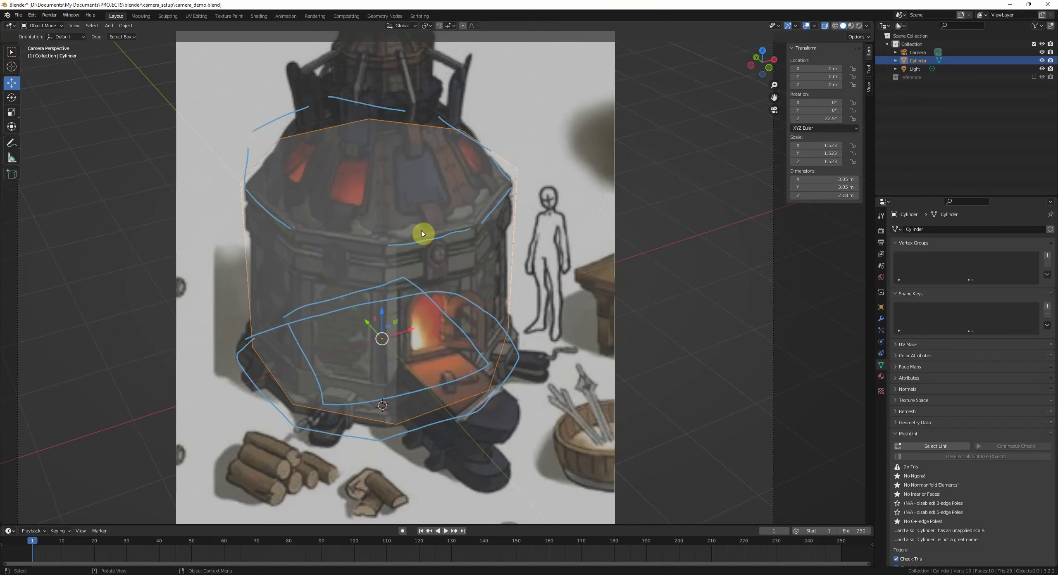
{"action": "scroll", "coordinate": [538, 212], "scroll_direction": "up", "scroll_amount": 2}
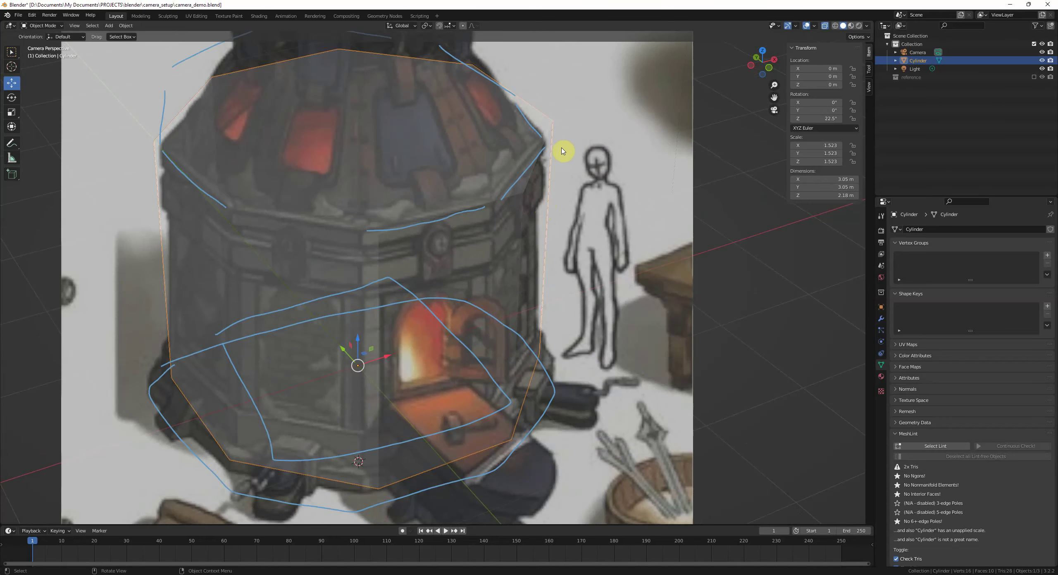
{"action": "key", "text": "Tab"}
{"action": "key", "text": "s"}
{"action": "right_click", "coordinate": [535, 155]}
{"action": "left_click", "coordinate": [563, 163]}
{"action": "key", "text": "Tab"}
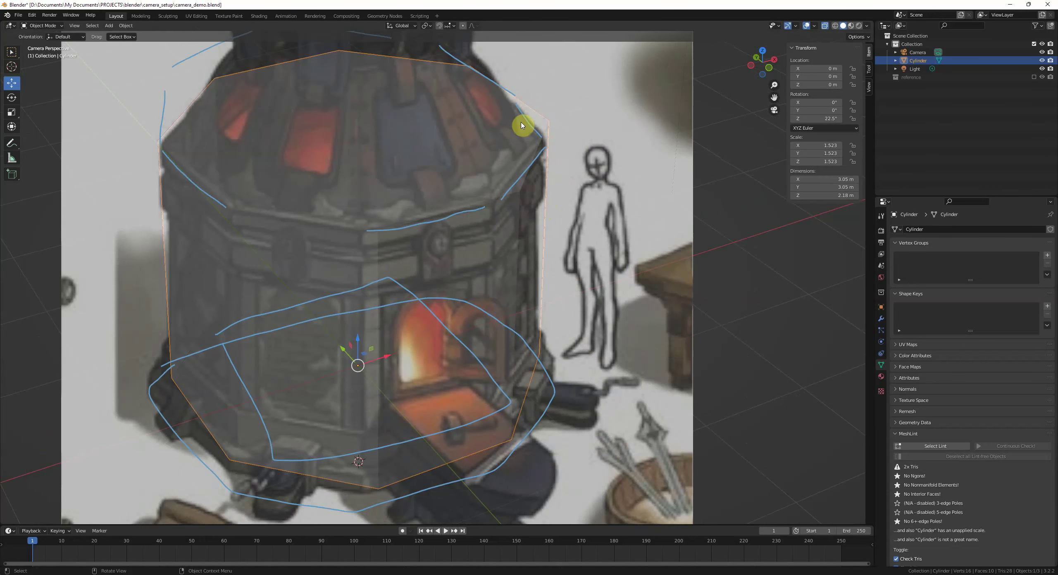
Step: Lower the top face slightly along Z, bringing the cylinder's height to about 2.15 m
{"action": "key", "text": "Tab"}
{"action": "key", "text": "g"}
{"action": "key", "text": "z"}
{"action": "left_click", "coordinate": [523, 136]}
{"action": "key", "text": "Tab"}
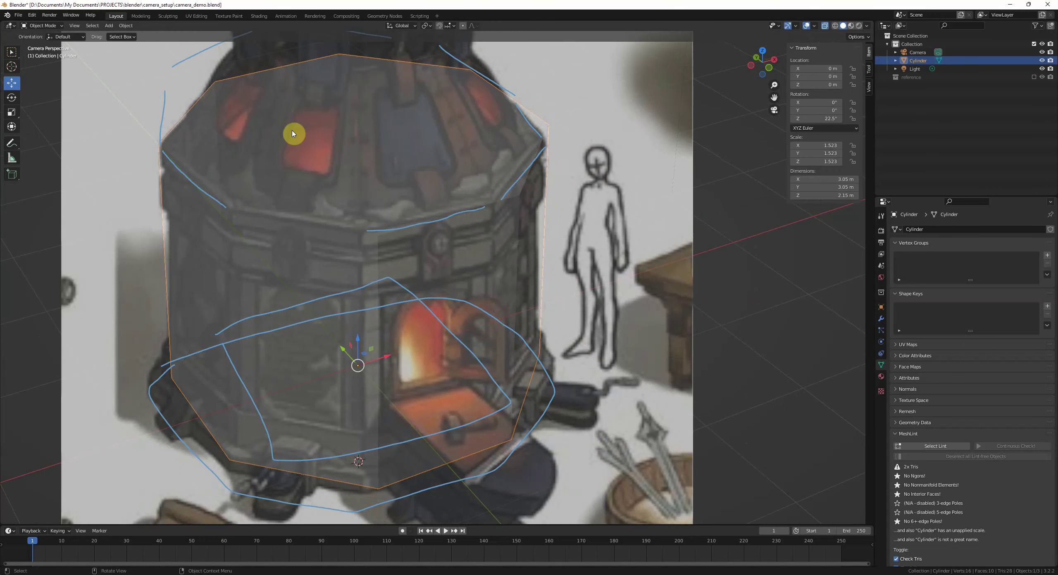
Step: Examine how the cylinder's top face and base line up with the furnace's roof rim and footing
{"action": "middle_click_drag", "start_coordinate": [403, 349], "coordinate": [405, 294], "text": "shift"}
{"action": "mouse_move", "coordinate": [514, 255]}
{"action": "middle_mouse_down", "text": "shift"}
{"action": "mouse_move", "coordinate": [506, 261]}
{"action": "mouse_move", "coordinate": [525, 247]}
{"action": "mouse_move", "coordinate": [500, 258]}
{"action": "middle_mouse_up", "text": "shift"}
{"action": "scroll", "coordinate": [500, 269], "scroll_direction": "down", "scroll_amount": 1}
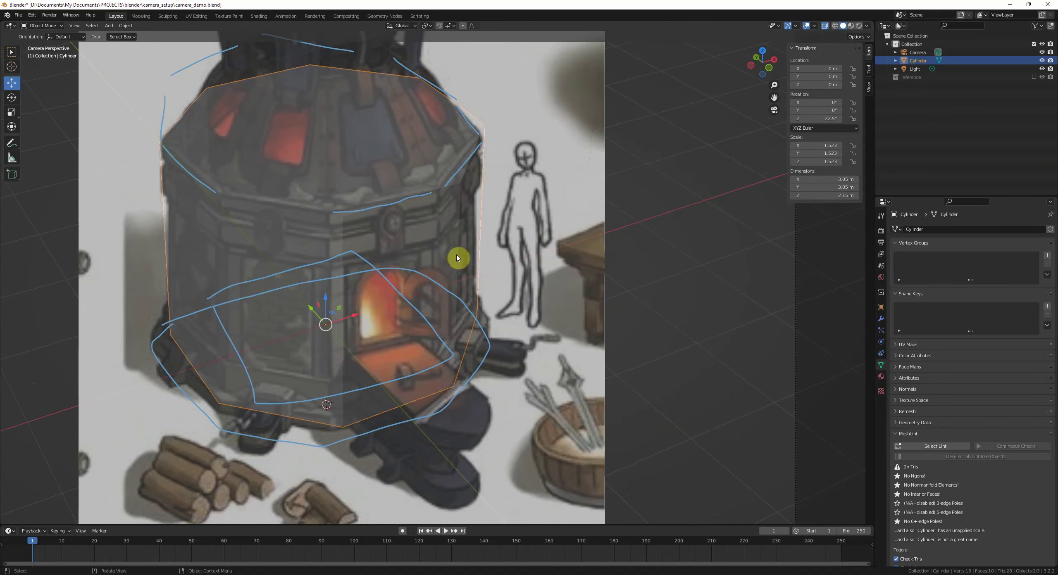
{"action": "scroll", "coordinate": [494, 236], "scroll_direction": "down", "scroll_amount": 3}
{"action": "left_click", "coordinate": [636, 247]}
{"action": "scroll", "coordinate": [538, 295], "scroll_direction": "up", "scroll_amount": 4}
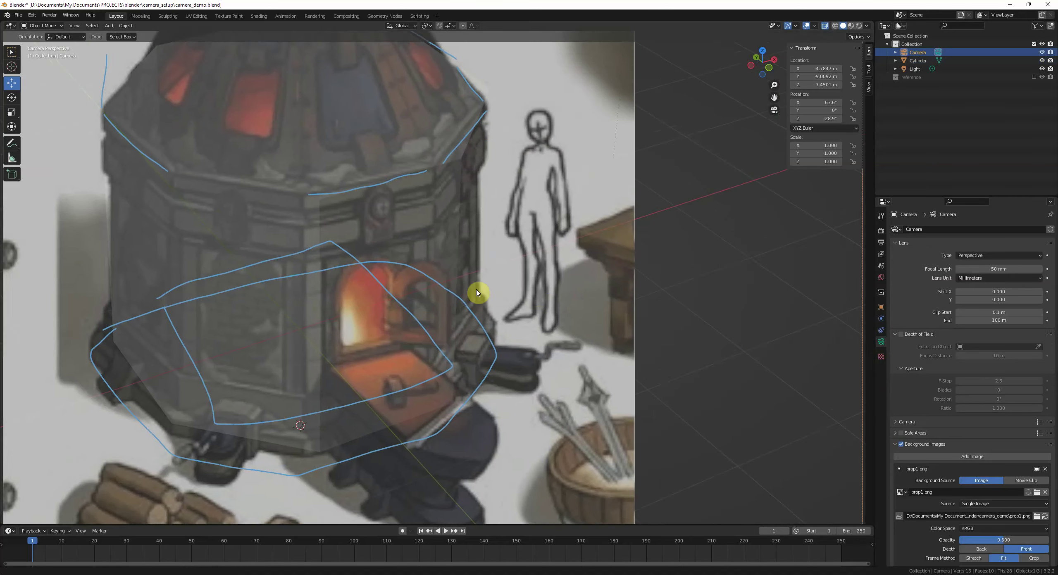
{"action": "middle_click_drag", "start_coordinate": [478, 293], "coordinate": [524, 305], "text": "shift"}
{"action": "left_click", "coordinate": [423, 238]}
{"action": "key", "text": "Tab"}
{"action": "key", "text": "Tab"}
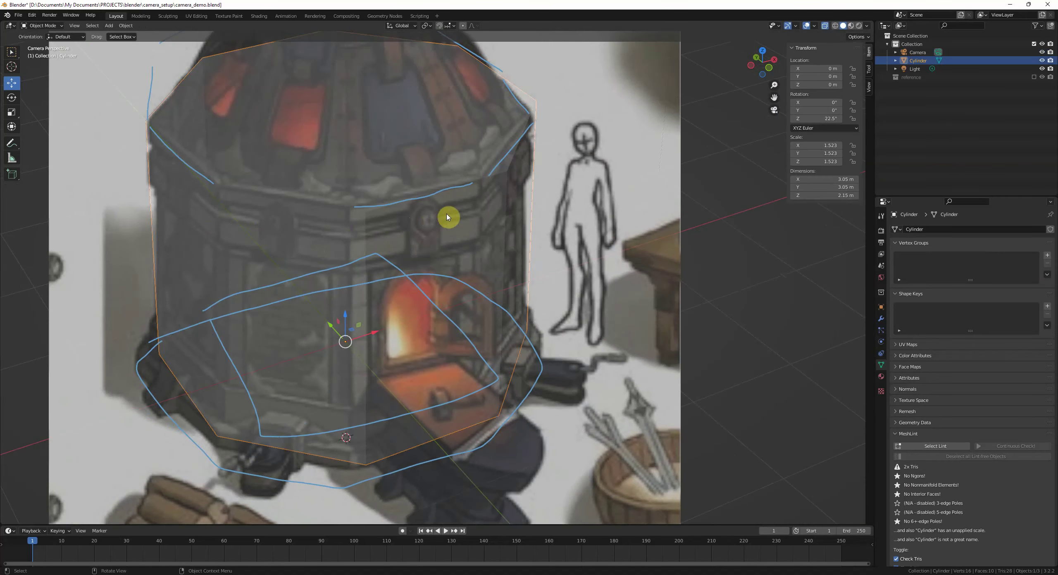
{"action": "key", "text": "Tab"}
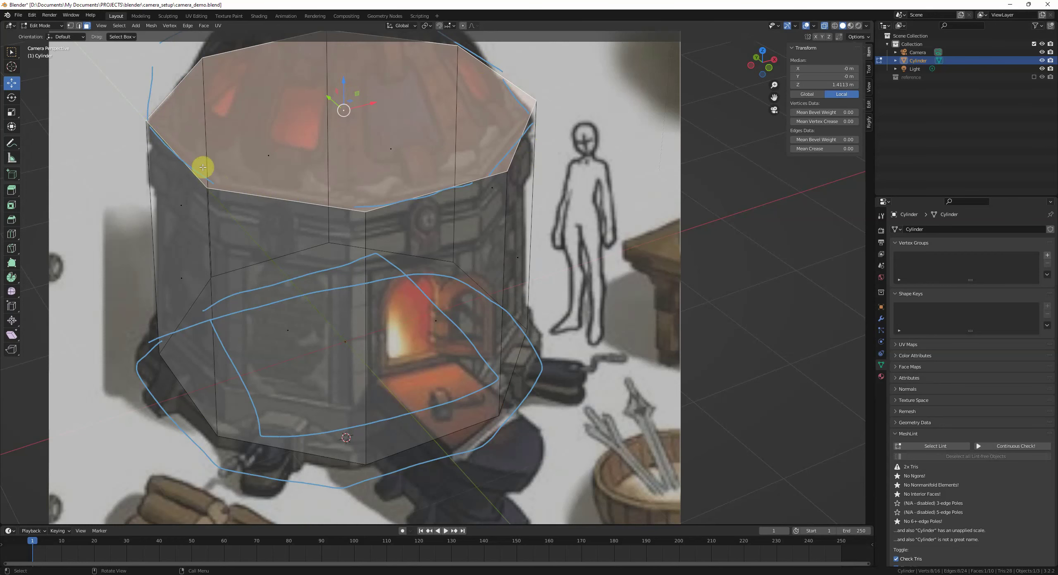
{"action": "key", "text": "Tab"}
{"action": "scroll", "coordinate": [542, 130], "scroll_direction": "down", "scroll_amount": 3}
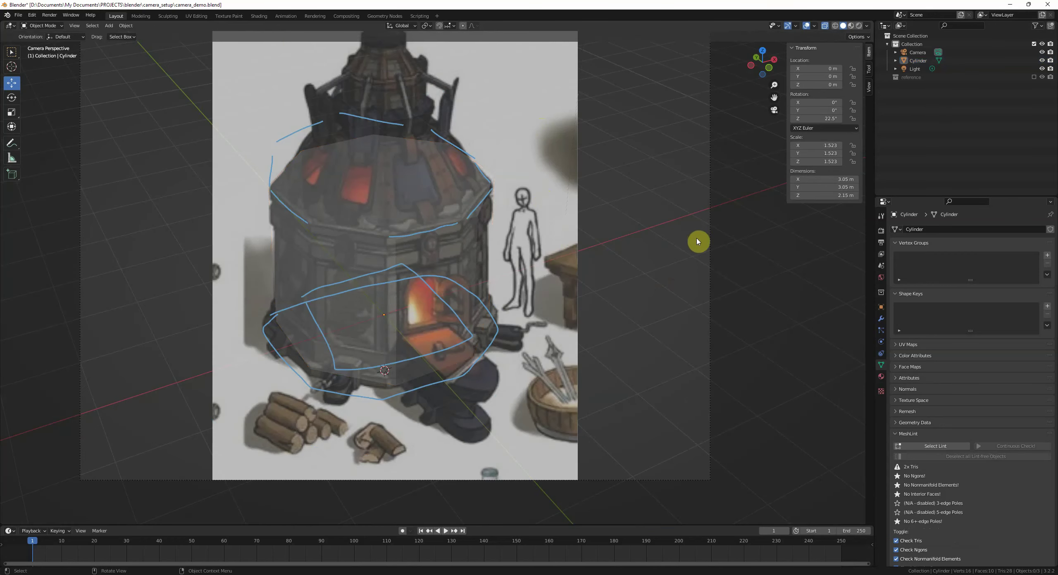
Step: Select the camera, set the transform pivot to the 3D cursor, and reset the cursor to the world origin
{"action": "left_click", "coordinate": [710, 230]}
{"action": "left_click", "coordinate": [426, 27]}
{"action": "left_click", "coordinate": [442, 44]}
{"action": "key", "text": "shift+s"}
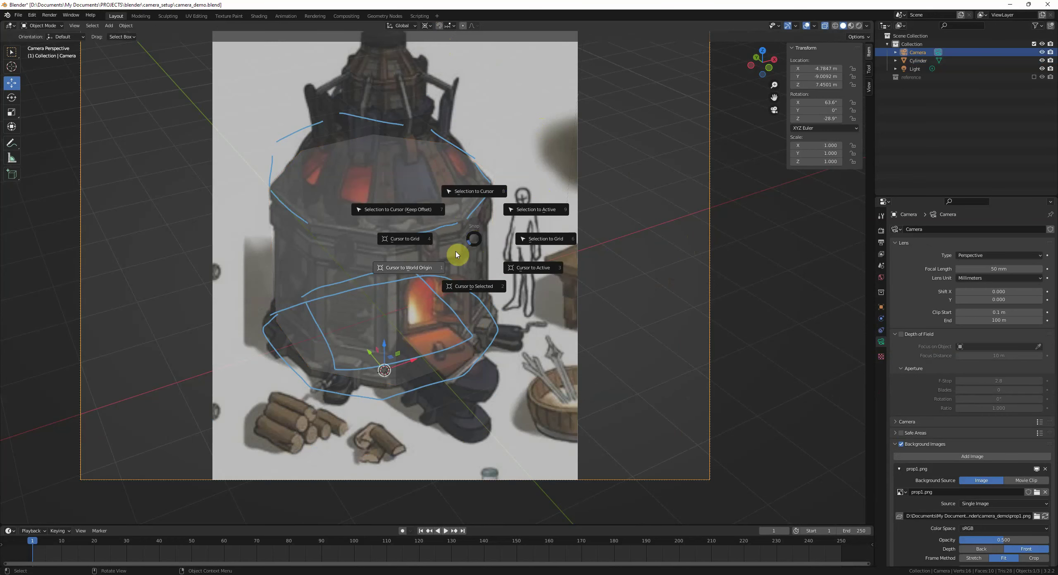
{"action": "left_click", "coordinate": [431, 271]}
Step: Display wireframe edges over the cylinder and rotate the camera by about 4.31° around global Z at the 3D cursor
{"action": "middle_click_drag", "start_coordinate": [453, 257], "coordinate": [440, 275], "text": "shift"}
{"action": "scroll", "coordinate": [458, 264], "scroll_direction": "up", "scroll_amount": 1}
{"action": "scroll", "coordinate": [463, 244], "scroll_direction": "up", "scroll_amount": 4}
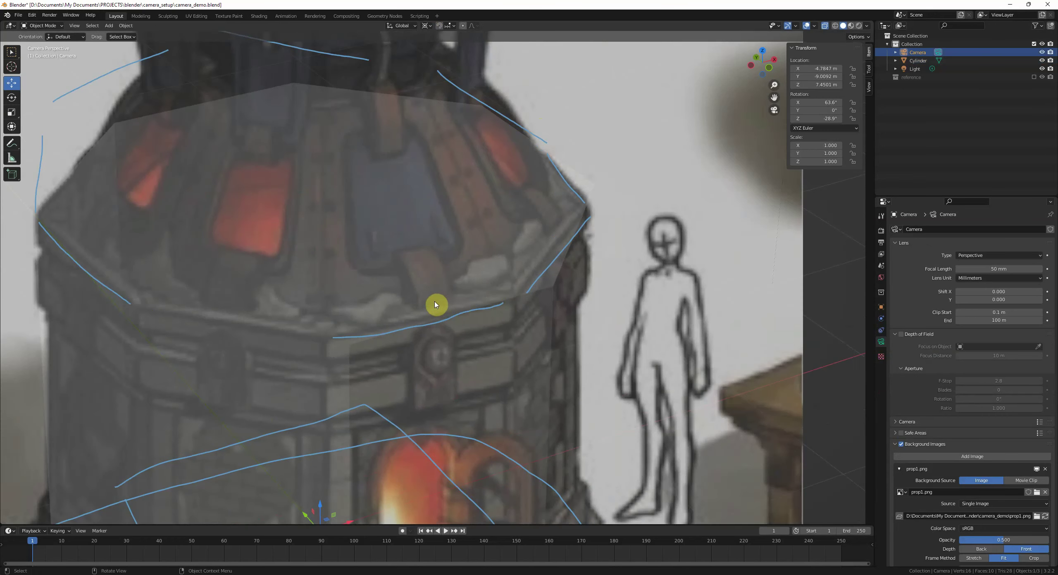
{"action": "left_click", "coordinate": [814, 26]}
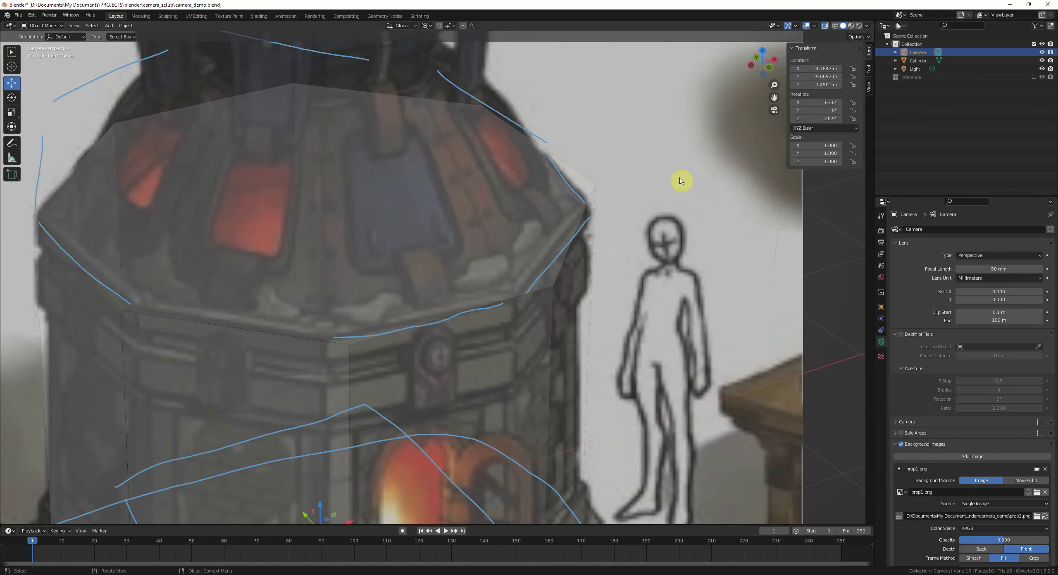
{"action": "middle_click_drag", "start_coordinate": [417, 278], "coordinate": [474, 225], "text": "shift"}
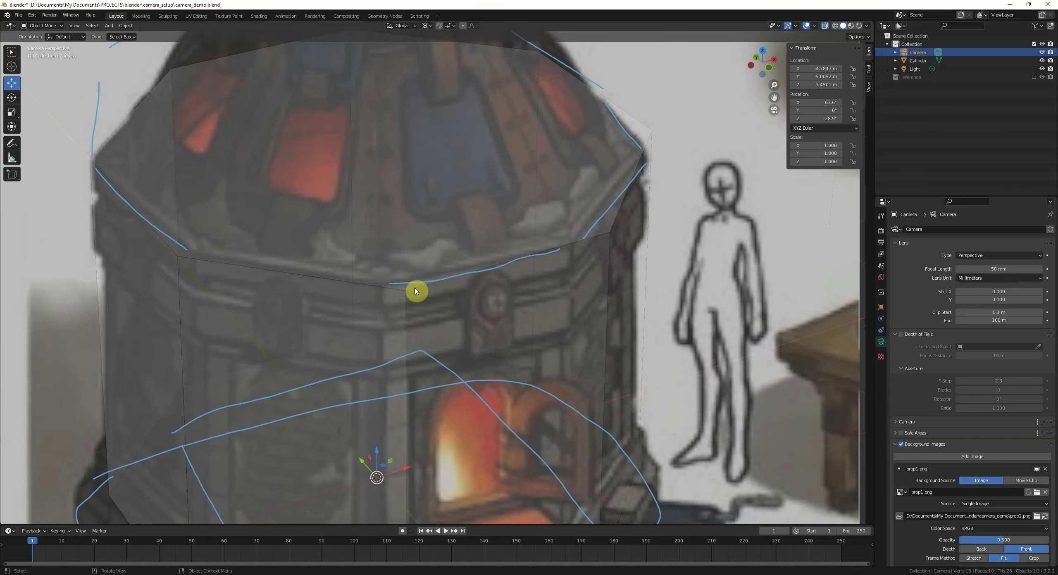
{"action": "key", "text": "r"}
{"action": "key", "text": "z"}
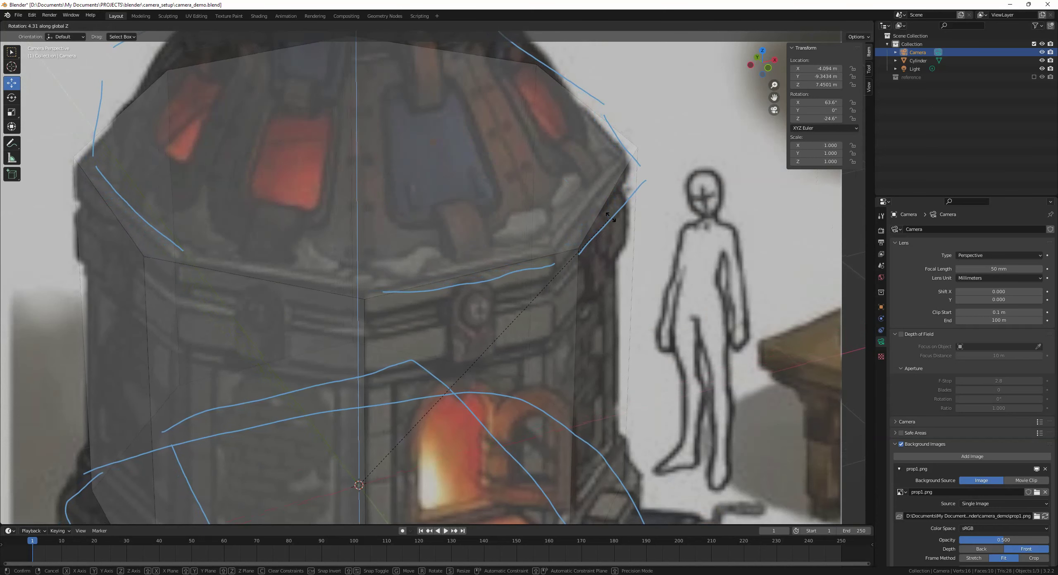
{"action": "left_click", "coordinate": [611, 219]}
{"action": "scroll", "coordinate": [505, 268], "scroll_direction": "down", "scroll_amount": 1}
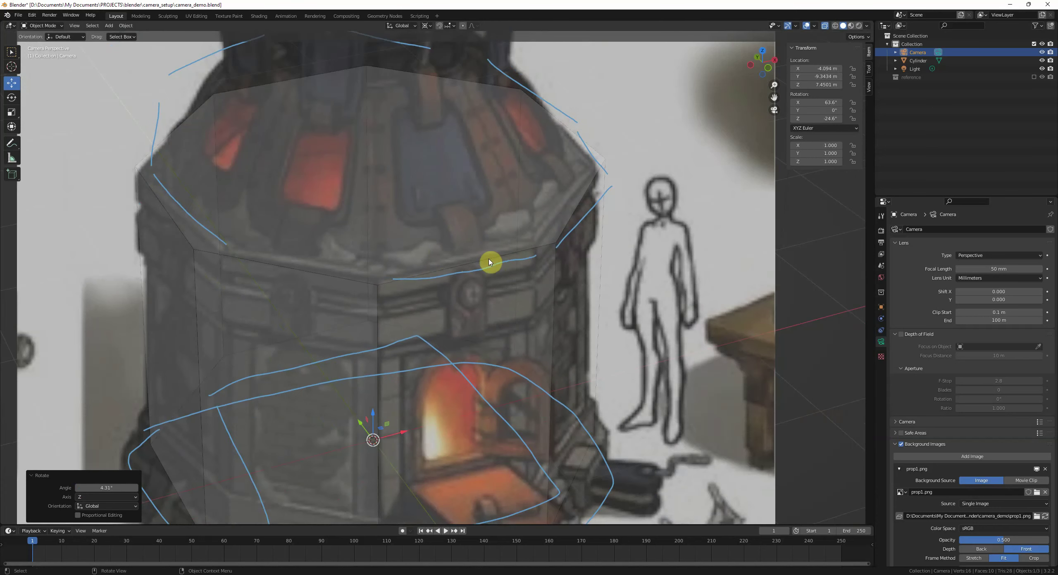
Step: Select only the cylinder's side face over the fire opening in Edit Mode and compare it with the furnace's front panel
{"action": "left_click", "coordinate": [444, 315]}
{"action": "middle_click_drag", "start_coordinate": [468, 316], "coordinate": [457, 278], "text": "shift"}
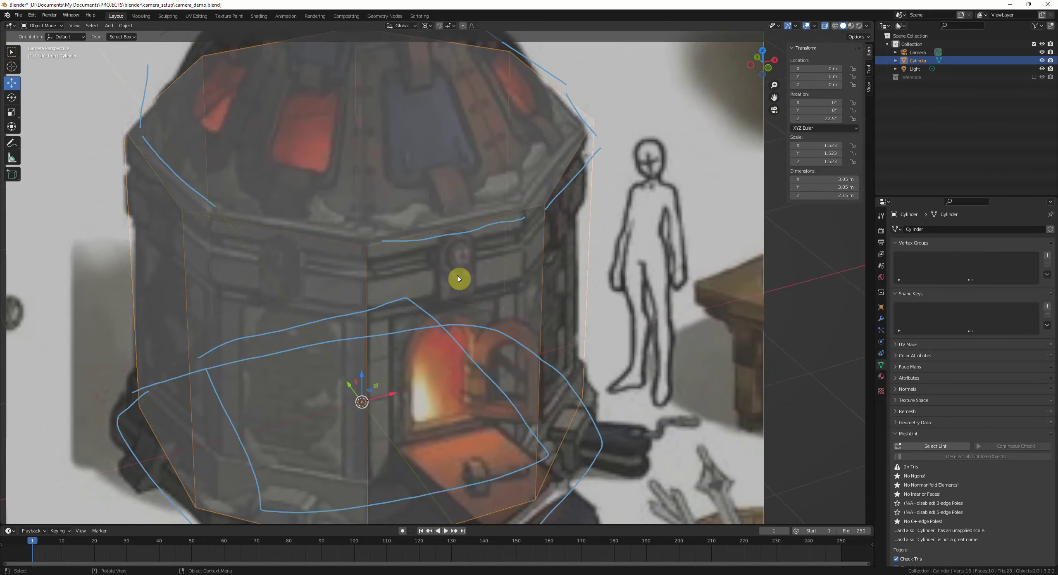
{"action": "key", "text": "Tab"}
{"action": "key", "text": "alt+a"}
{"action": "left_click", "coordinate": [459, 362]}
{"action": "scroll", "coordinate": [438, 355], "scroll_direction": "down", "scroll_amount": 2}
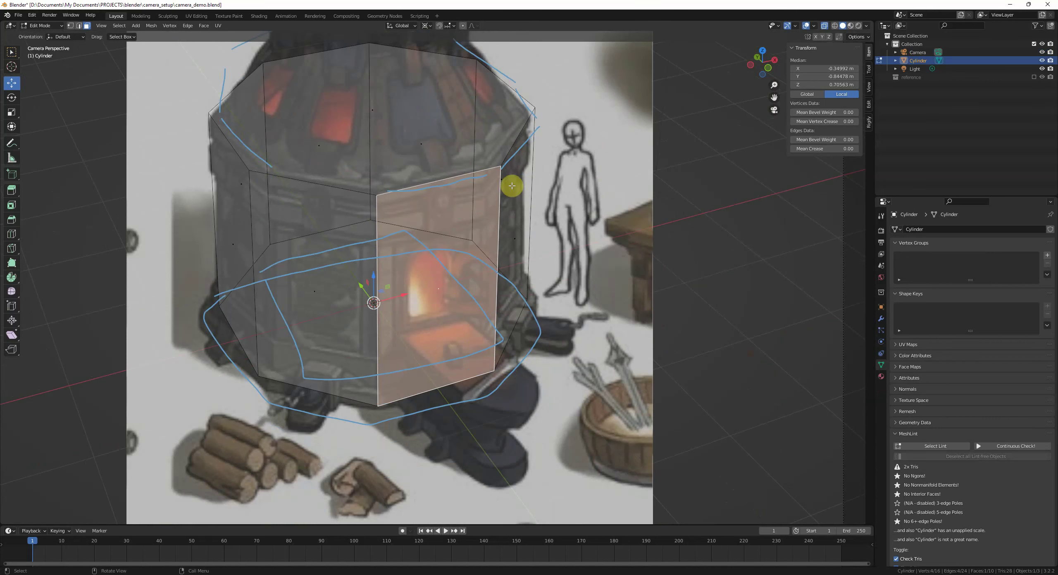
{"action": "middle_click_drag", "start_coordinate": [486, 285], "coordinate": [469, 310], "text": "shift"}
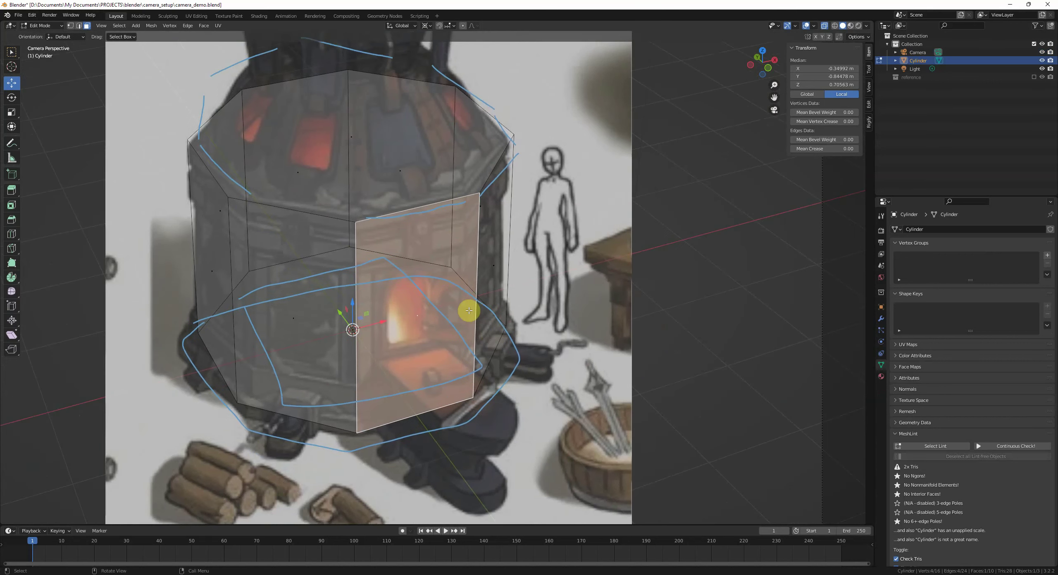
{"action": "scroll", "coordinate": [430, 191], "scroll_direction": "down", "scroll_amount": 2}
{"action": "key", "text": "Tab"}
Step: Reselect the camera and check the cylinder's front top edge against the furnace's roof rim up close
{"action": "left_click", "coordinate": [699, 275]}
{"action": "scroll", "coordinate": [685, 277], "scroll_direction": "up", "scroll_amount": 4}
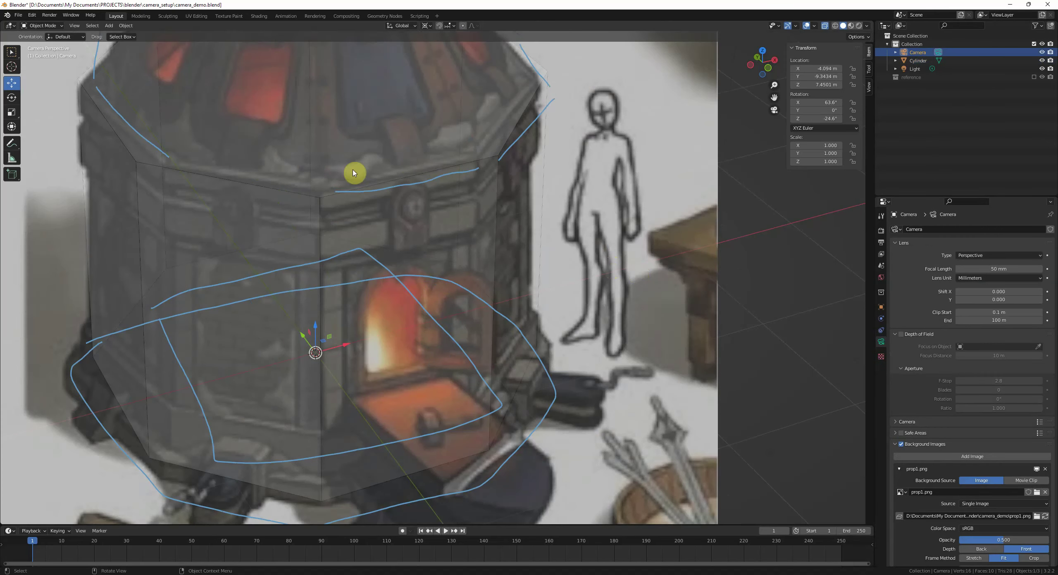
{"action": "middle_click_drag", "start_coordinate": [452, 97], "coordinate": [444, 200], "text": "shift"}
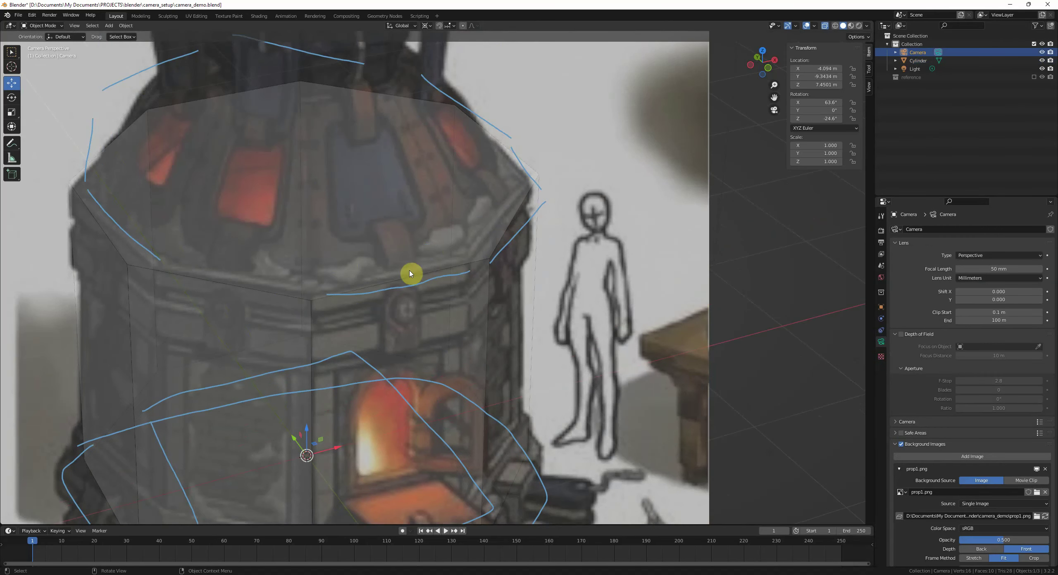
{"action": "scroll", "coordinate": [474, 287], "scroll_direction": "up", "scroll_amount": 3}
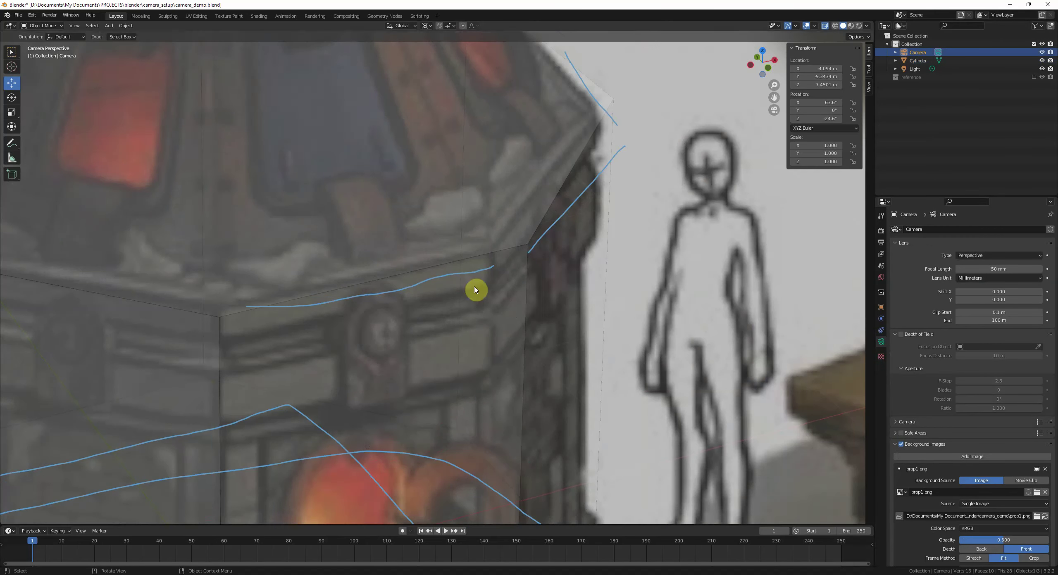
Step: Rotate the camera about 0.33° around the global Z axis to align the cylinder with the reference
{"action": "key", "text": "r"}
{"action": "key", "text": "z"}
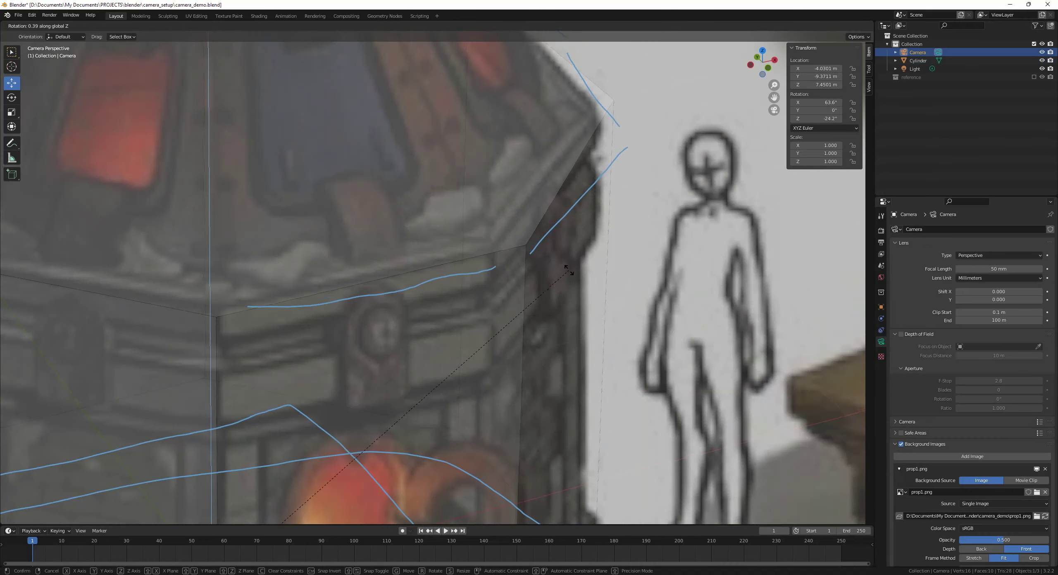
{"action": "left_click", "coordinate": [569, 270]}
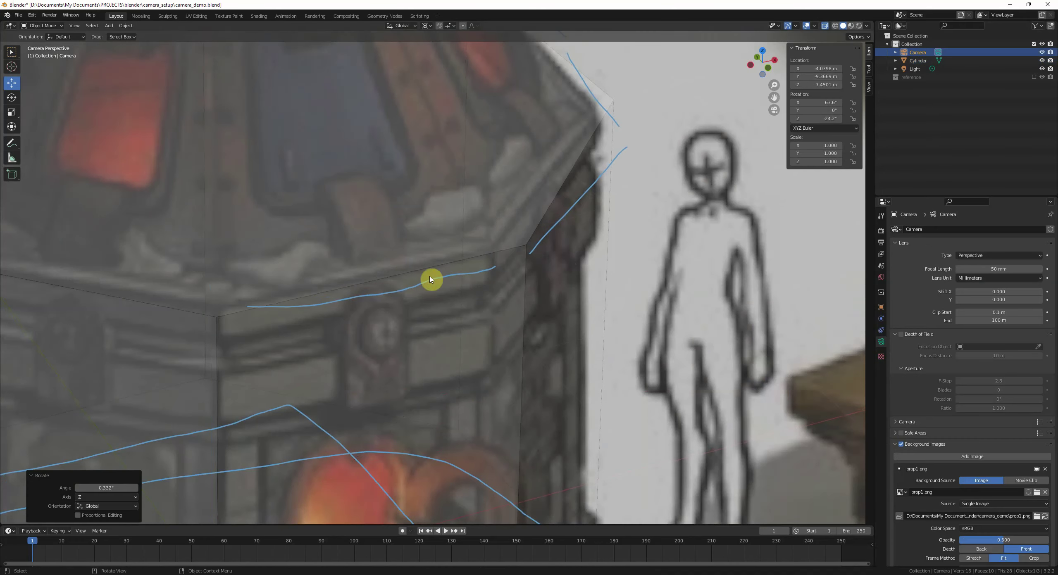
{"action": "scroll", "coordinate": [430, 271], "scroll_direction": "down", "scroll_amount": 3}
{"action": "middle_click_drag", "start_coordinate": [411, 288], "coordinate": [454, 221], "text": "shift"}
Step: Scale the cylinder down uniformly to about 1.466 to fit the furnace body in the reference
{"action": "left_click", "coordinate": [455, 221]}
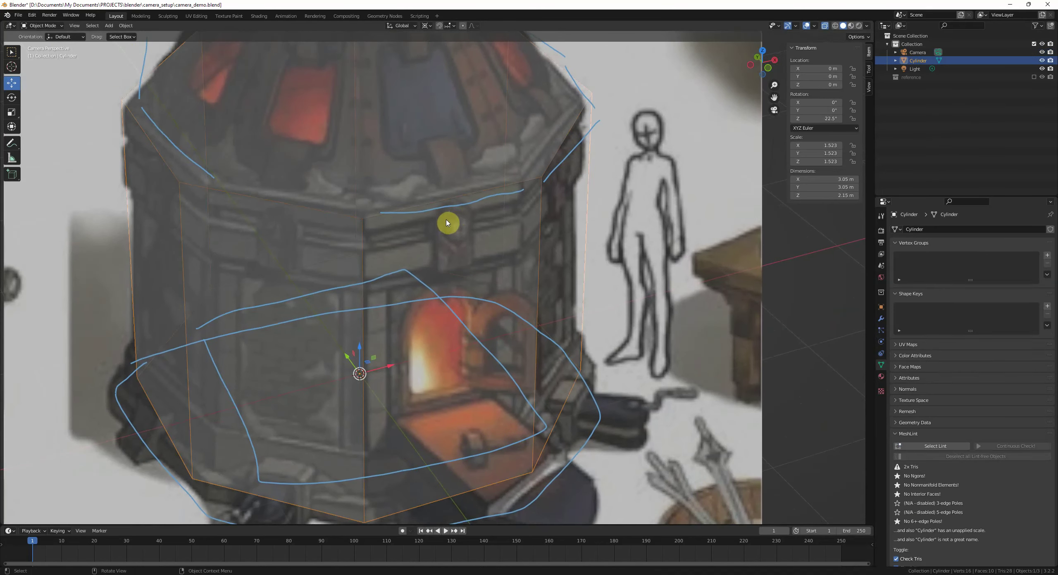
{"action": "scroll", "coordinate": [590, 205], "scroll_direction": "up", "scroll_amount": 2}
{"action": "key", "text": "s"}
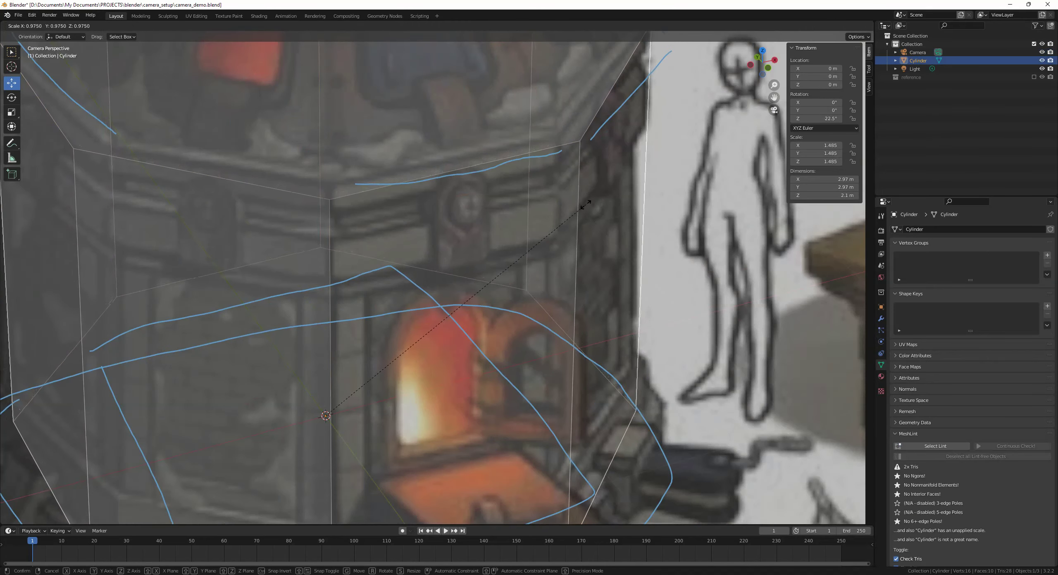
{"action": "left_click", "coordinate": [583, 211]}
Step: Raise the cylinder's top face along Z until the object is about 2.16 m high
{"action": "key", "text": "Tab"}
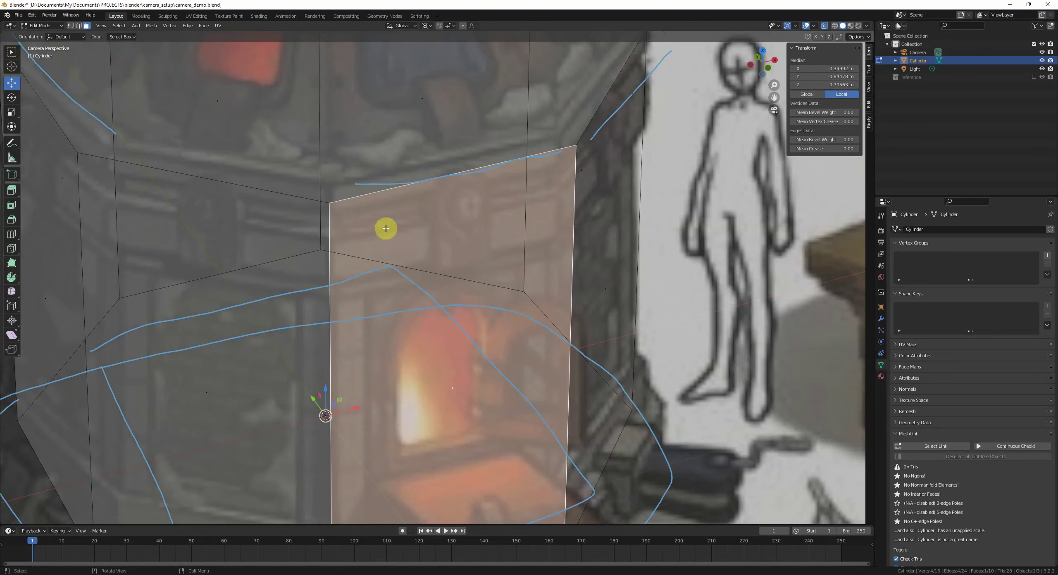
{"action": "left_click", "coordinate": [394, 122]}
{"action": "scroll", "coordinate": [401, 153], "scroll_direction": "down", "scroll_amount": 2}
{"action": "middle_click_drag", "start_coordinate": [404, 160], "coordinate": [401, 185], "text": "shift"}
{"action": "left_click", "coordinate": [373, 155]}
{"action": "key", "text": "g"}
{"action": "key", "text": "z"}
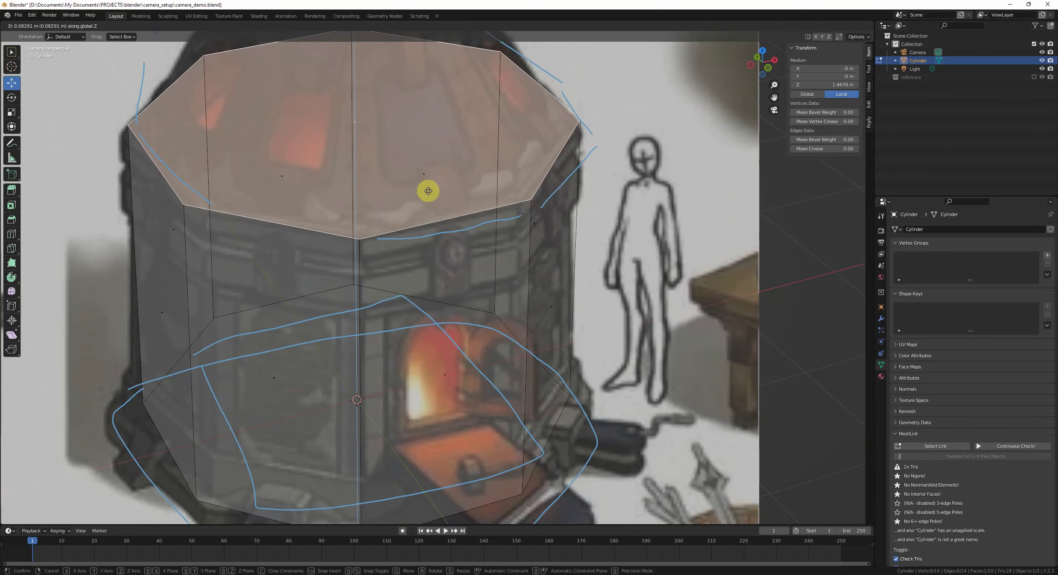
{"action": "left_click", "coordinate": [427, 201]}
{"action": "key", "text": "Tab"}
{"action": "scroll", "coordinate": [417, 239], "scroll_direction": "up", "scroll_amount": 3}
Step: Deselect everything and sketch an annotation line around the lower left part of the furnace body
{"action": "key", "text": "alt+a"}
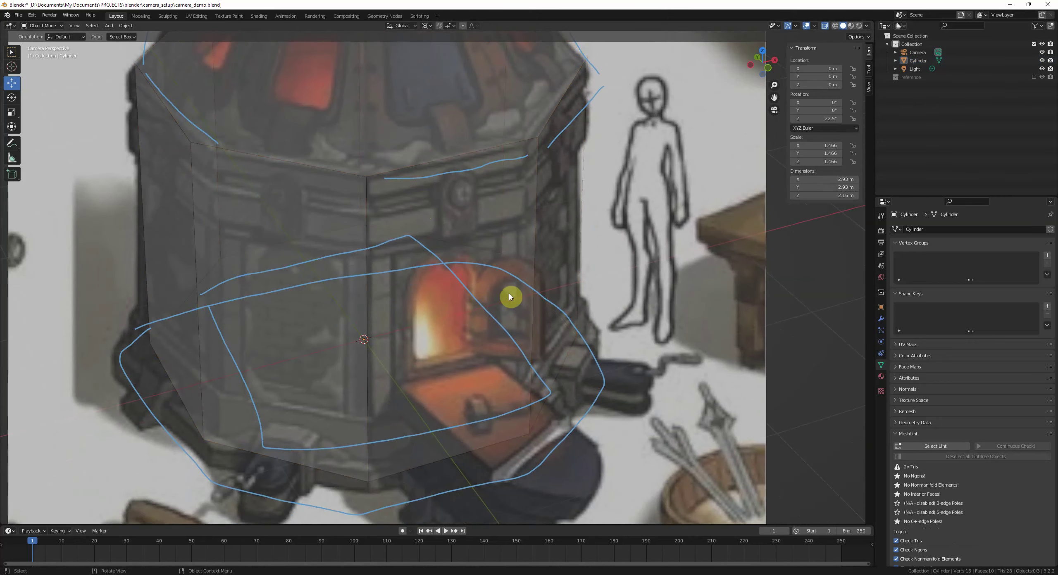
{"action": "mouse_move", "coordinate": [142, 310]}
{"action": "left_mouse_down"}
{"action": "mouse_move", "coordinate": [209, 385]}
{"action": "mouse_move", "coordinate": [355, 409]}
{"action": "left_mouse_up"}
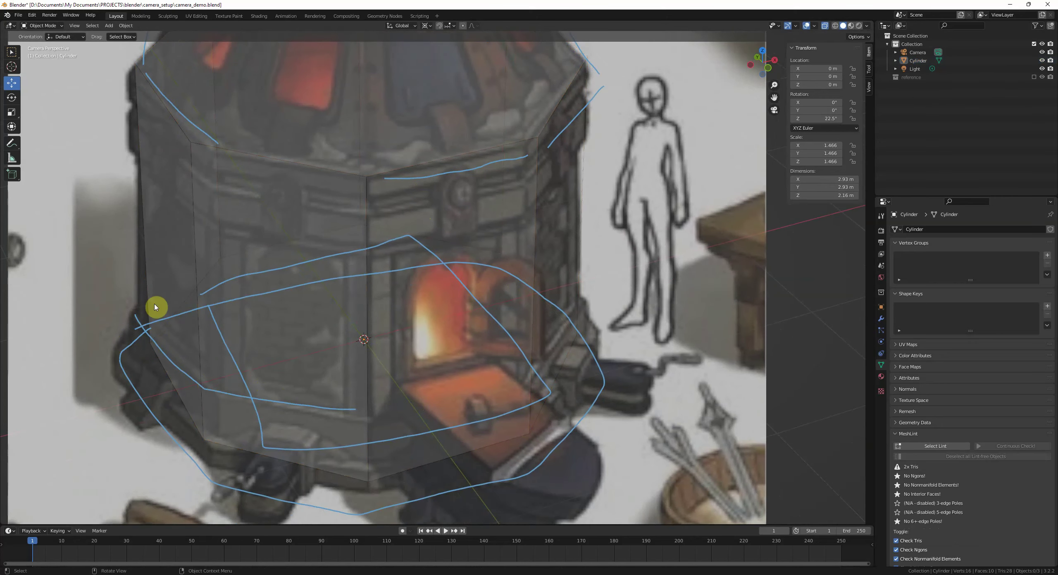
{"action": "left_click", "coordinate": [187, 196]}
{"action": "left_click", "coordinate": [239, 281]}
{"action": "middle_click_drag", "start_coordinate": [238, 282], "coordinate": [250, 281], "text": "shift"}
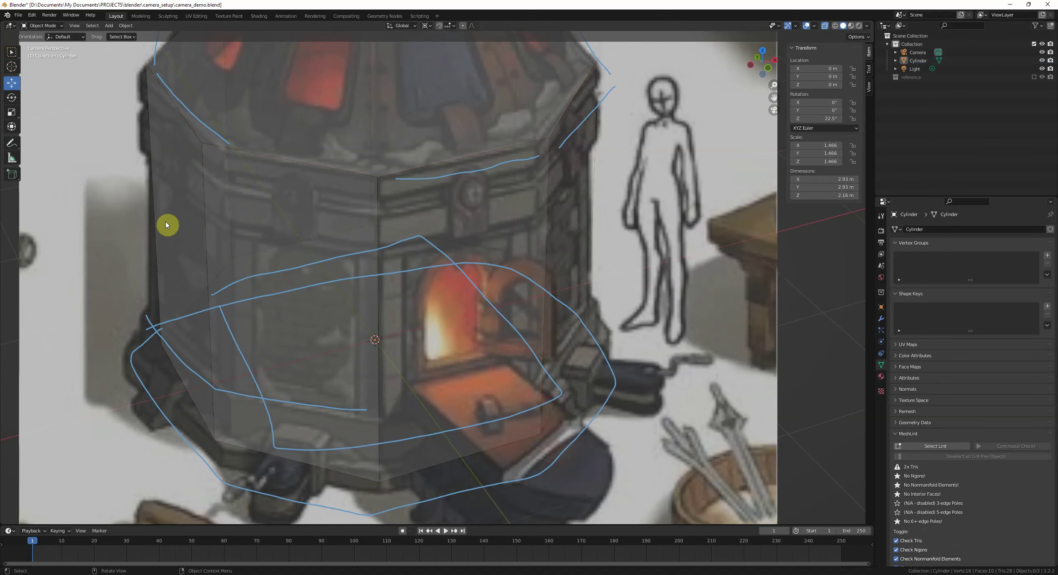
{"action": "scroll", "coordinate": [343, 307], "scroll_direction": "down", "scroll_amount": 2}
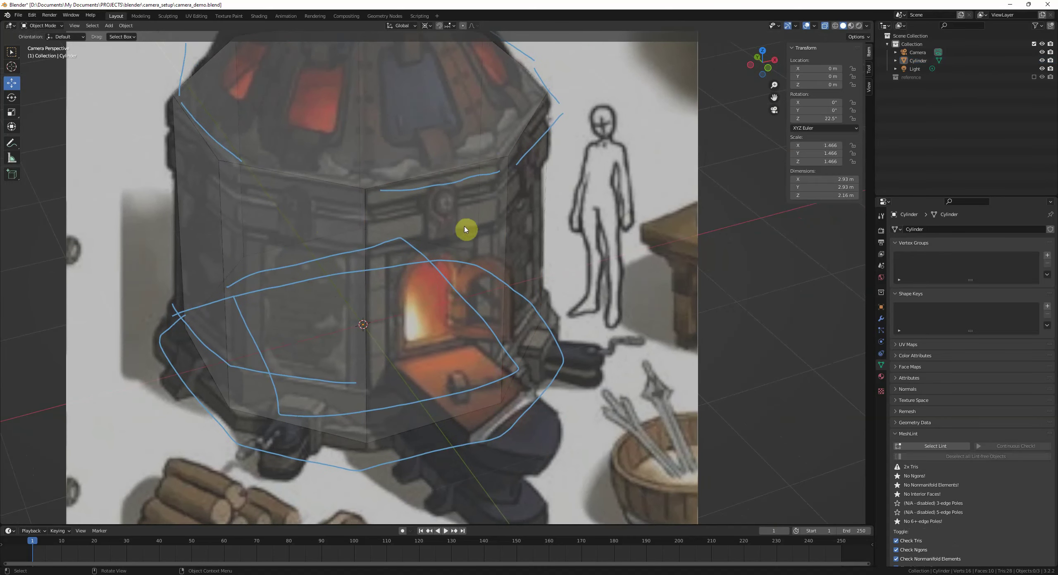
{"action": "middle_click_drag", "start_coordinate": [470, 300], "coordinate": [479, 288], "text": "shift"}
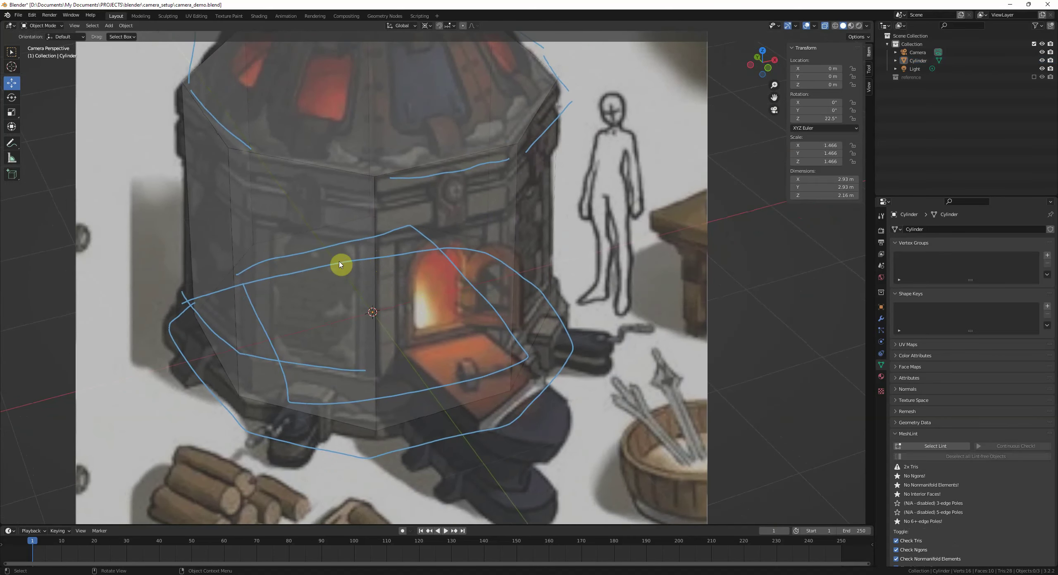
Step: Annotate the horizontal edges on the furnace's left side, and erase the guide strokes over its lower body
{"action": "left_click_drag", "start_coordinate": [234, 161], "coordinate": [309, 170]}
{"action": "left_click_drag", "start_coordinate": [239, 203], "coordinate": [314, 221]}
{"action": "left_click_drag", "start_coordinate": [222, 353], "coordinate": [300, 376]}
{"action": "mouse_move", "coordinate": [329, 216]}
{"action": "right_mouse_down"}
{"action": "mouse_move", "coordinate": [335, 196]}
{"action": "mouse_move", "coordinate": [311, 201]}
{"action": "right_mouse_up"}
{"action": "mouse_move", "coordinate": [364, 231]}
{"action": "right_mouse_down"}
{"action": "mouse_move", "coordinate": [383, 335]}
{"action": "mouse_move", "coordinate": [562, 366]}
{"action": "mouse_move", "coordinate": [431, 272]}
{"action": "right_mouse_up"}
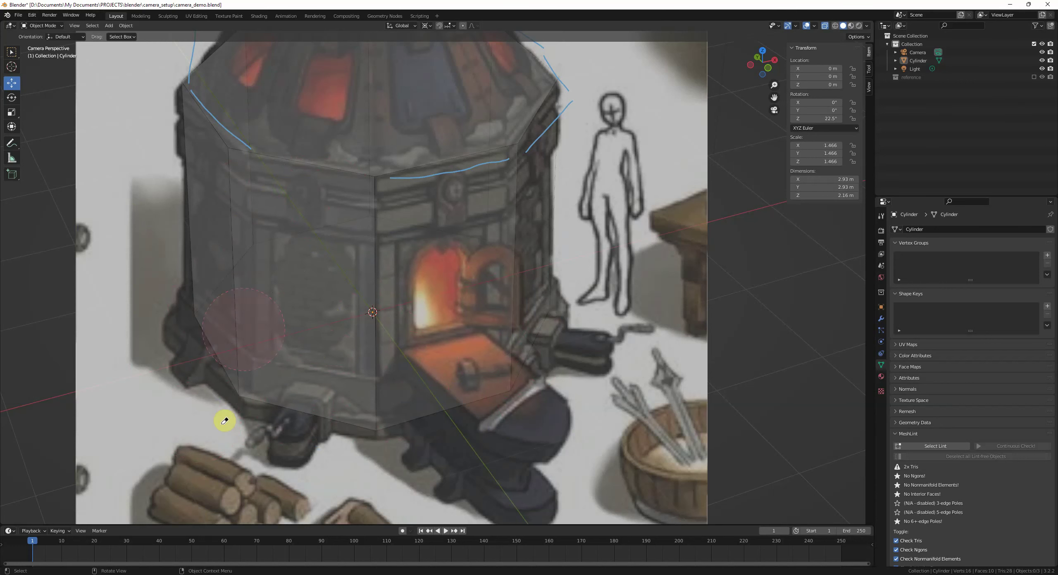
Step: Mark three vertical edges of the furnace body with annotation strokes and erase them
{"action": "left_click_drag", "start_coordinate": [380, 242], "coordinate": [384, 410]}
{"action": "left_click_drag", "start_coordinate": [251, 232], "coordinate": [253, 376]}
{"action": "left_click_drag", "start_coordinate": [191, 183], "coordinate": [192, 326]}
{"action": "mouse_move", "coordinate": [242, 194]}
{"action": "right_mouse_down"}
{"action": "mouse_move", "coordinate": [206, 181]}
{"action": "mouse_move", "coordinate": [184, 255]}
{"action": "mouse_move", "coordinate": [381, 436]}
{"action": "mouse_move", "coordinate": [307, 355]}
{"action": "right_mouse_up"}
Step: Extrude the cylinder's top face upward about 1.04 m along Z
{"action": "middle_click_drag", "start_coordinate": [384, 154], "coordinate": [356, 336], "text": "shift"}
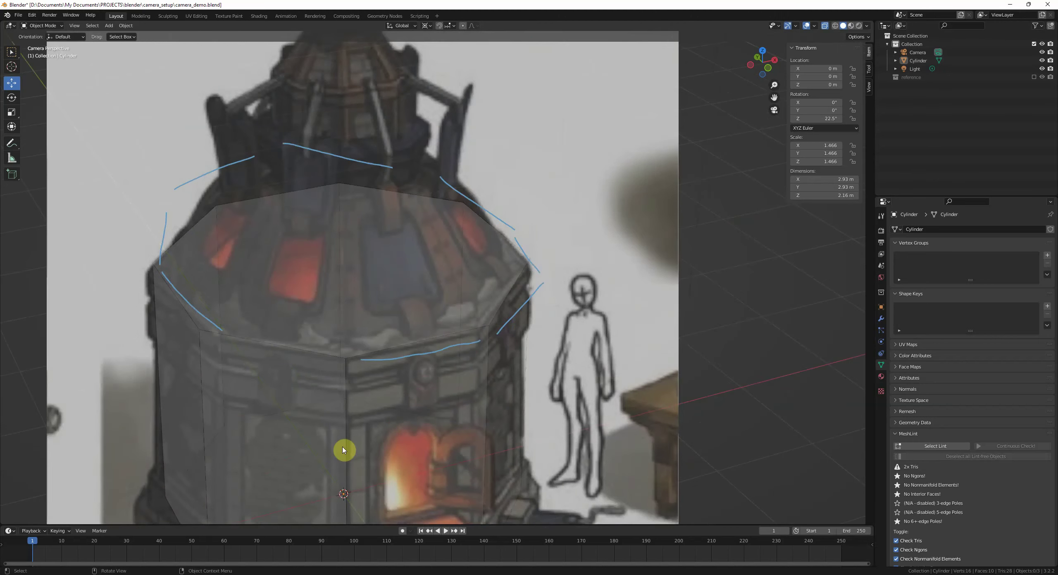
{"action": "left_click", "coordinate": [345, 451]}
{"action": "key", "text": "Tab"}
{"action": "middle_click_drag", "start_coordinate": [371, 263], "coordinate": [383, 260], "text": "shift"}
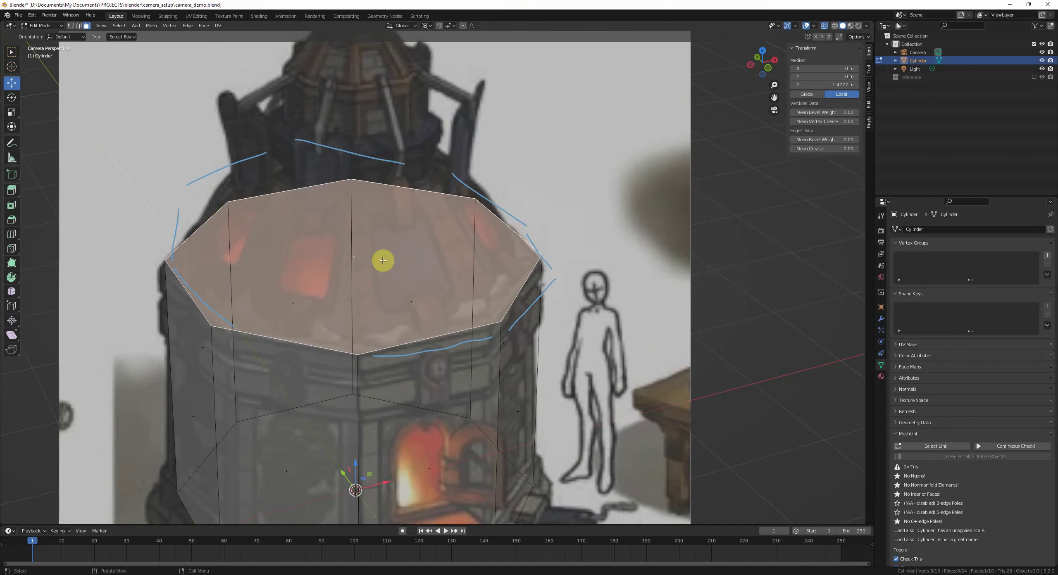
{"action": "key", "text": "Tab"}
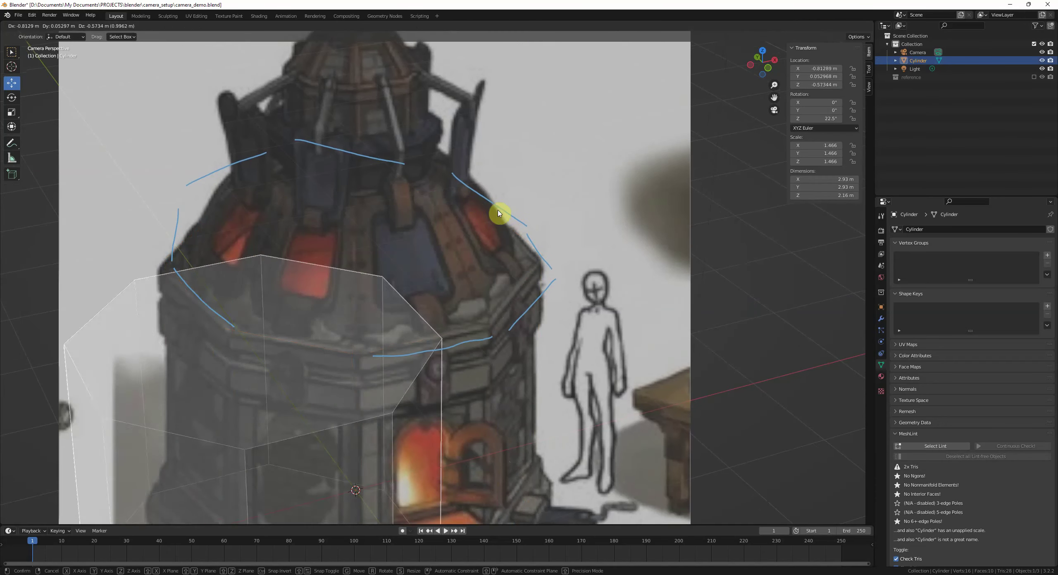
{"action": "key", "text": "g"}
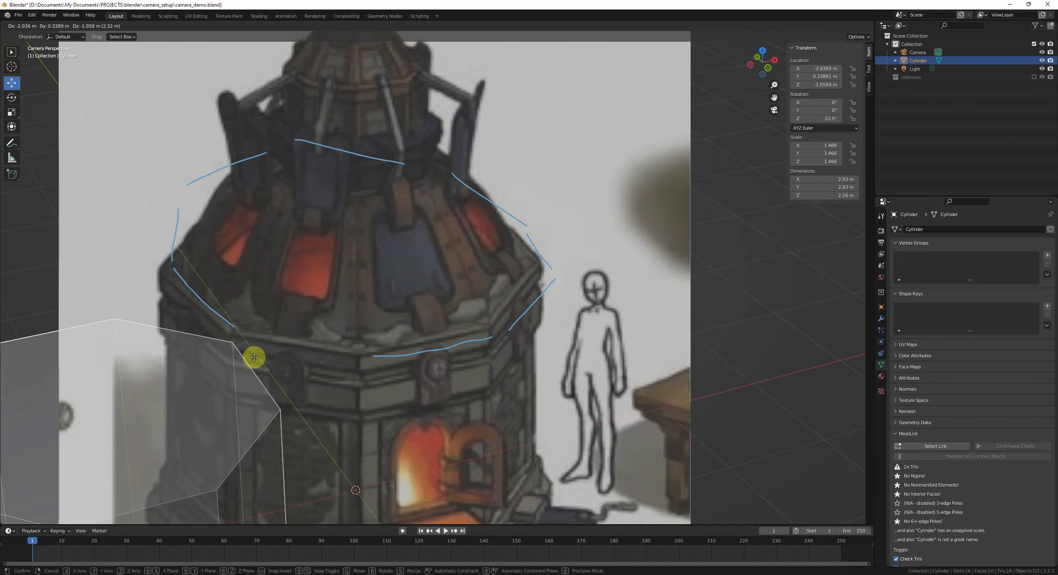
{"action": "key", "text": "Escape"}
{"action": "key", "text": "Tab"}
{"action": "key", "text": "e"}
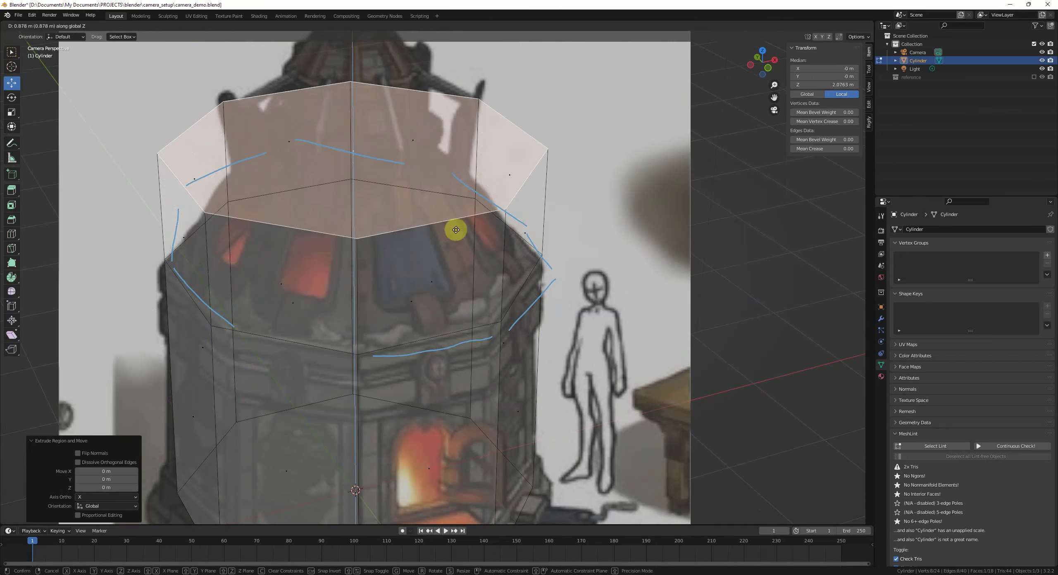
{"action": "left_click", "coordinate": [472, 200]}
Step: Using individual origins as pivot, scale the extruded top face to 0.481 and lower it along Z to form the roof
{"action": "key", "text": "s"}
{"action": "right_click", "coordinate": [484, 194]}
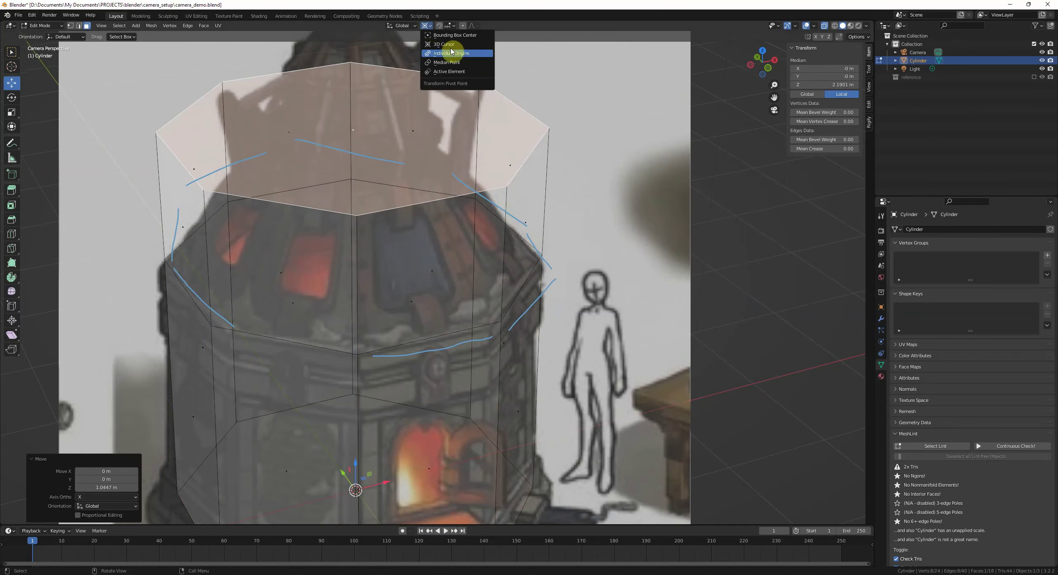
{"action": "key", "text": "s"}
{"action": "left_click", "coordinate": [462, 176]}
{"action": "key", "text": "g"}
{"action": "key", "text": "z"}
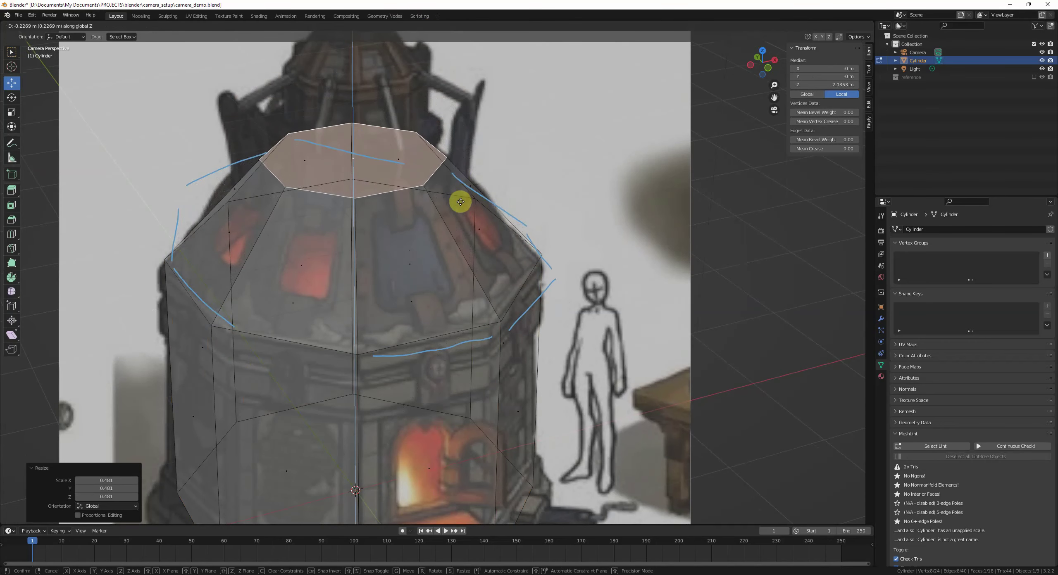
{"action": "left_click", "coordinate": [460, 201]}
{"action": "key", "text": "Tab"}
Step: Trace the roof's curved left profile with an annotation while the cylinder is hidden, and unhide the cylinder
{"action": "key", "text": "g"}
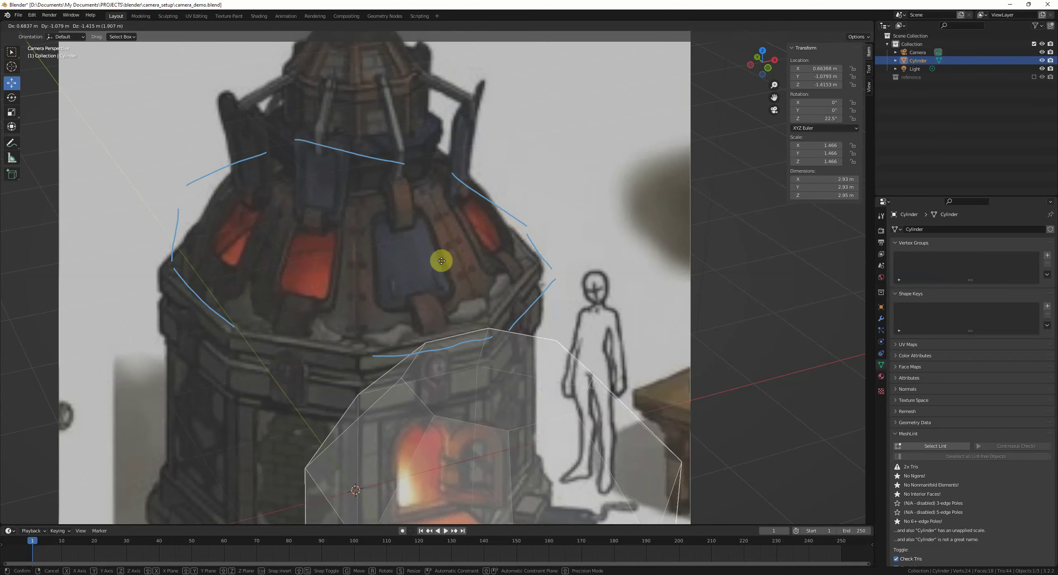
{"action": "right_click", "coordinate": [521, 395]}
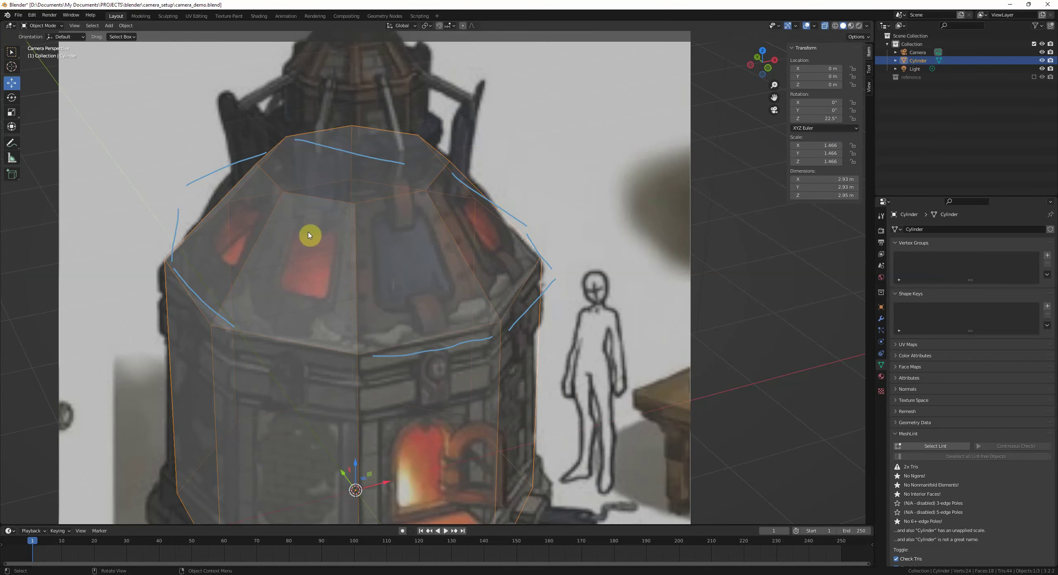
{"action": "key", "text": "h"}
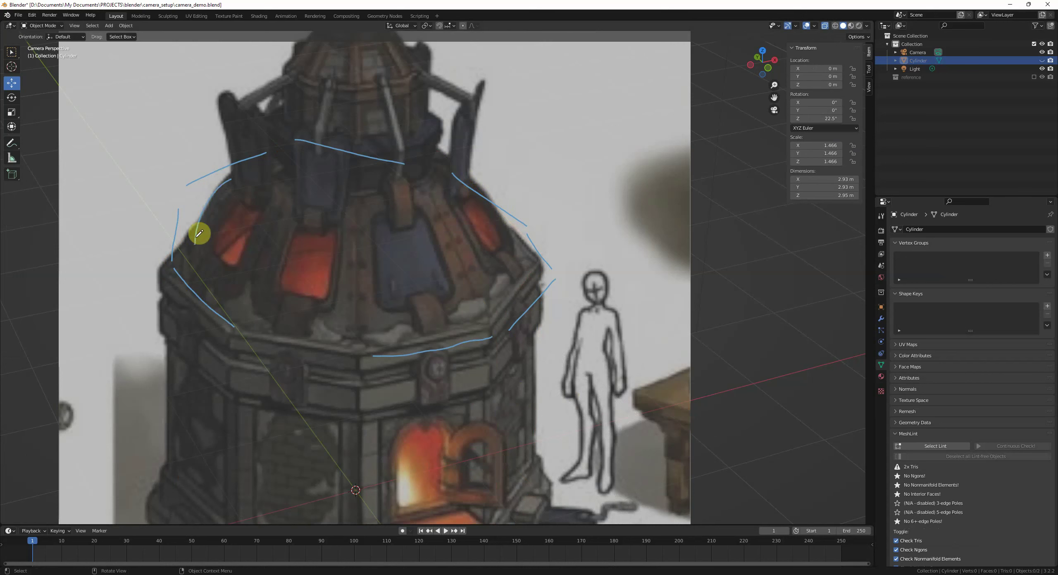
{"action": "left_click_drag", "start_coordinate": [199, 234], "coordinate": [195, 254]}
{"action": "key", "text": "alt+h"}
Step: Add a centred loop cut around the sloped roof and scale it outward to follow the curved profile
{"action": "key", "text": "Tab"}
{"action": "key", "text": "ctrl+r"}
{"action": "left_click", "coordinate": [356, 259]}
{"action": "right_click", "coordinate": [357, 259]}
{"action": "key", "text": "s"}
{"action": "left_click", "coordinate": [452, 263]}
{"action": "key", "text": "Tab"}
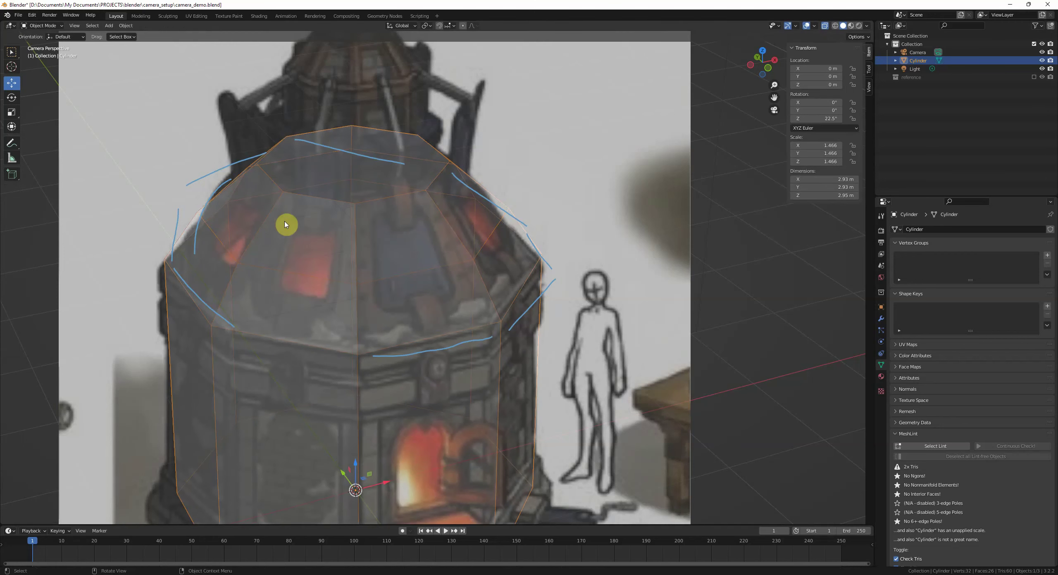
Step: Extrude the roof's small top face upward to form a collar
{"action": "middle_click_drag", "start_coordinate": [396, 170], "coordinate": [400, 248], "text": "shift"}
{"action": "key", "text": "Tab"}
{"action": "key", "text": "Tab"}
{"action": "key", "text": "g"}
{"action": "right_click", "coordinate": [413, 224]}
{"action": "key", "text": "Tab"}
{"action": "key", "text": "3"}
{"action": "left_click", "coordinate": [364, 246]}
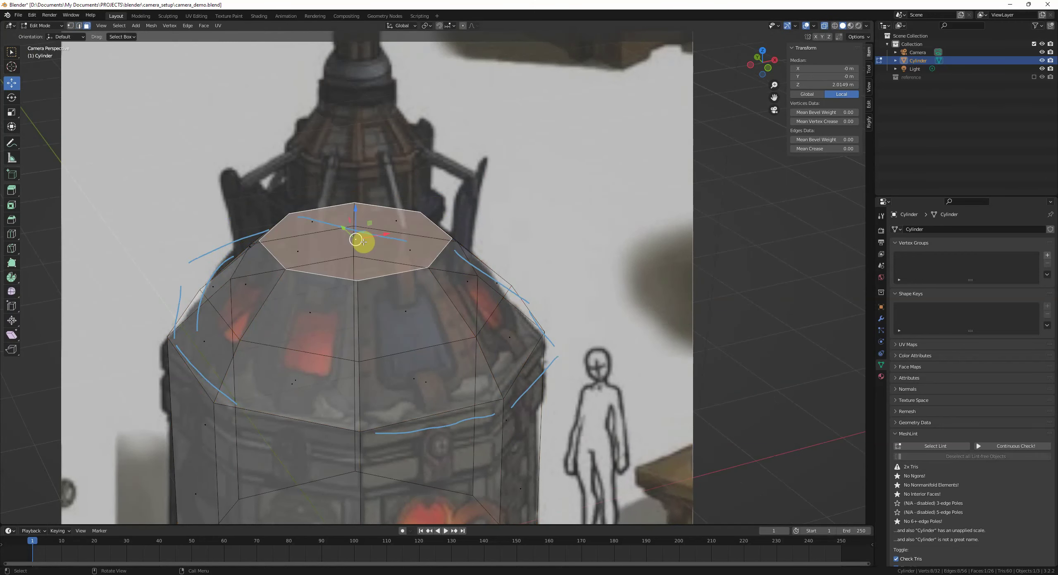
{"action": "key", "text": "e"}
{"action": "right_click", "coordinate": [533, 297]}
Step: Select the ring of side faces on the collar and scale it slightly inward
{"action": "key", "text": "Tab"}
{"action": "key", "text": "g"}
{"action": "right_click", "coordinate": [81, 310]}
{"action": "key", "text": "Tab"}
{"action": "left_click", "coordinate": [425, 247], "text": "alt"}
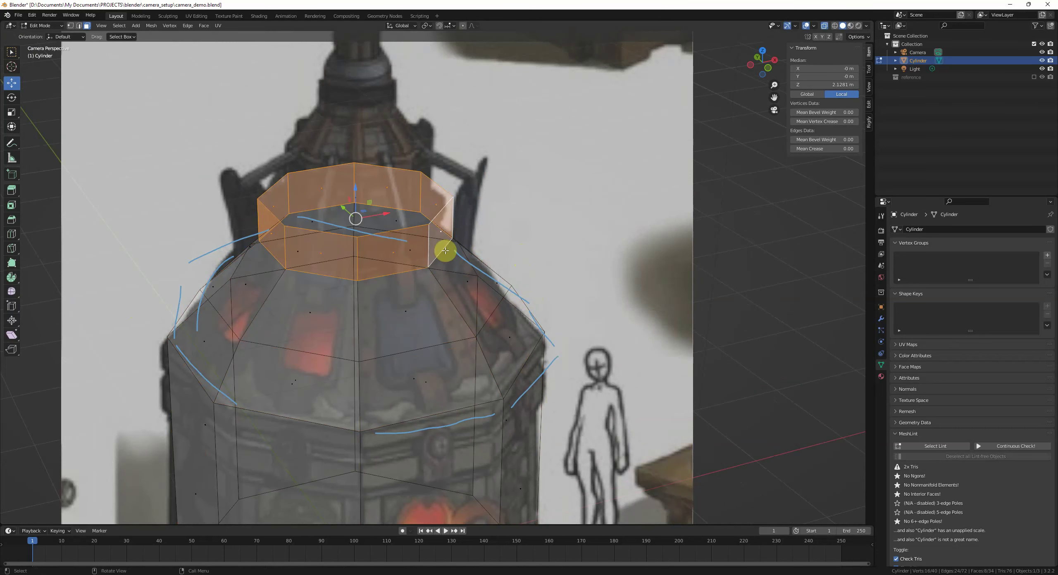
{"action": "key", "text": "s"}
{"action": "left_click", "coordinate": [475, 266]}
{"action": "key", "text": "Tab"}
Step: Inset the collar's top face about 0.11 m and extrude the inner face upward as a second section
{"action": "key", "text": "Tab"}
{"action": "left_click", "coordinate": [365, 198]}
{"action": "key", "text": "i"}
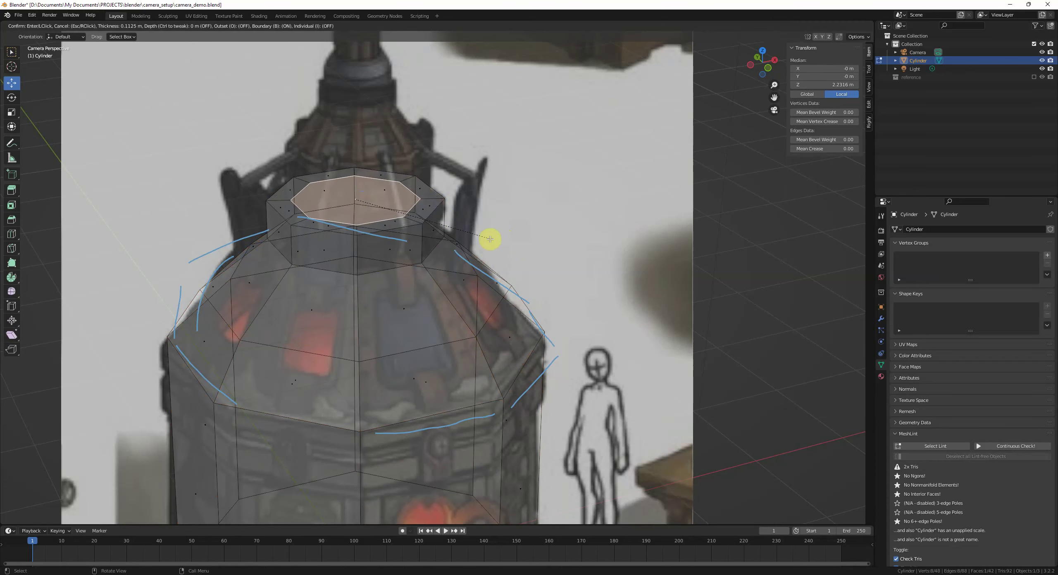
{"action": "left_click", "coordinate": [488, 241]}
{"action": "key", "text": "e"}
{"action": "left_click", "coordinate": [426, 201]}
Step: Select the ring of side faces on the upper section and scale it slightly outward
{"action": "middle_click_drag", "start_coordinate": [425, 191], "coordinate": [428, 234], "text": "shift"}
{"action": "left_click", "coordinate": [415, 234], "text": "alt"}
{"action": "key", "text": "s"}
{"action": "left_click", "coordinate": [458, 230]}
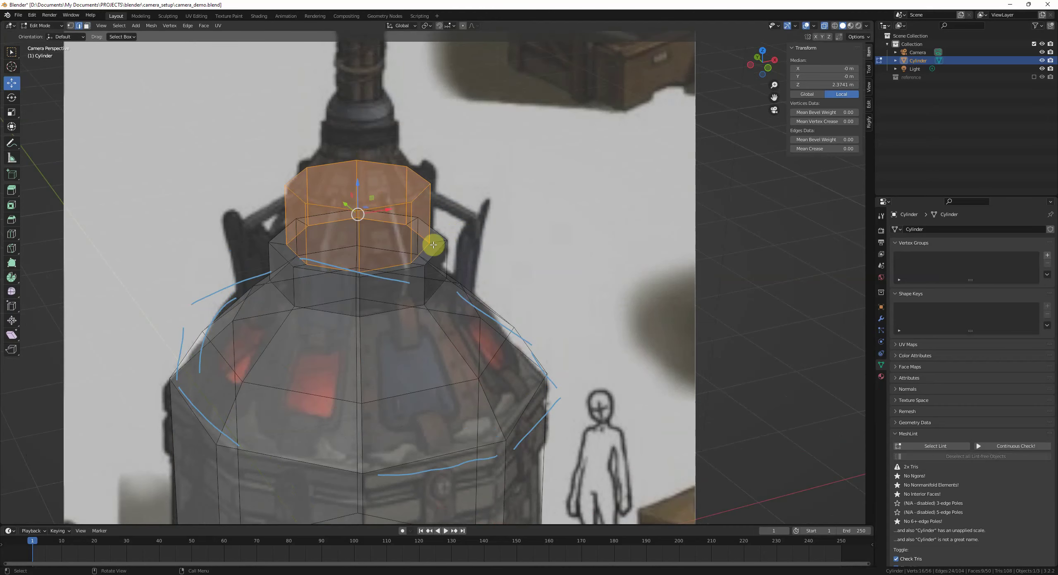
Step: Raise the edge loop at the upper section's base about 0.02 m along Z, level with the collar's rim
{"action": "scroll", "coordinate": [460, 229], "scroll_direction": "up", "scroll_amount": 2}
{"action": "left_click", "coordinate": [395, 220], "text": "alt"}
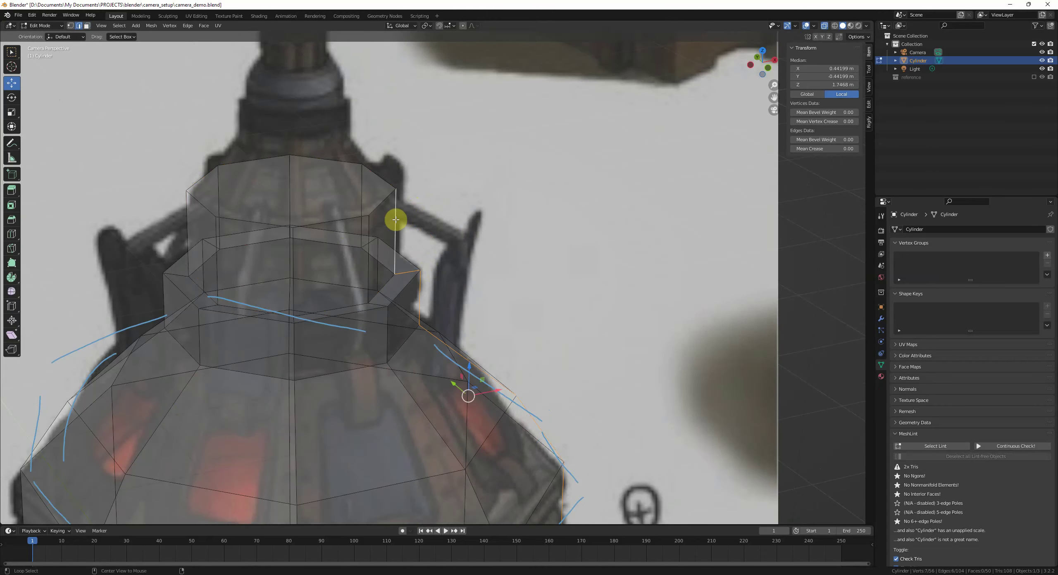
{"action": "left_click", "coordinate": [386, 280], "text": "alt"}
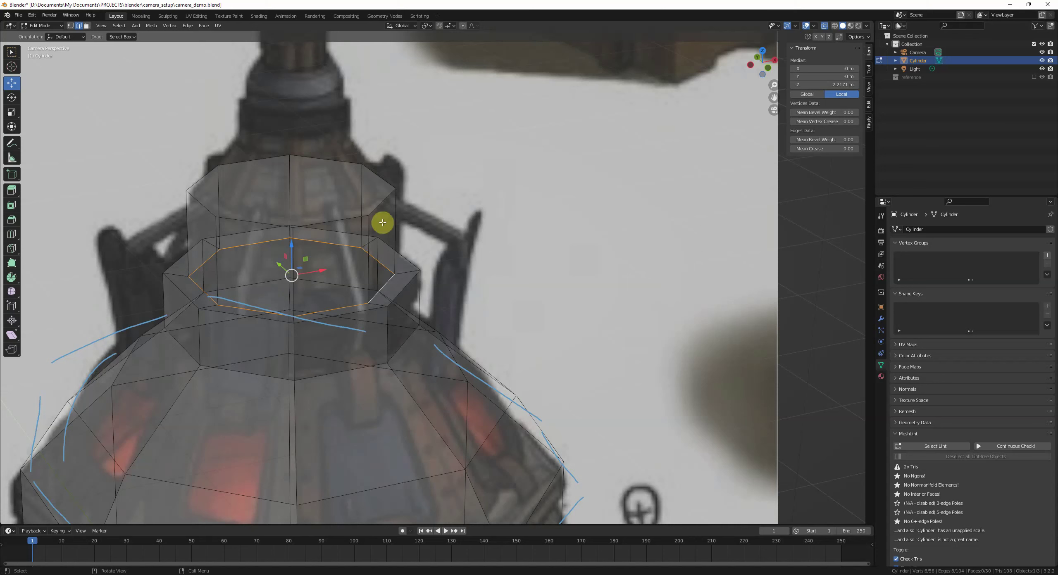
{"action": "left_click_drag", "start_coordinate": [296, 249], "coordinate": [420, 271]}
{"action": "left_click", "coordinate": [450, 26]}
{"action": "left_click", "coordinate": [434, 60]}
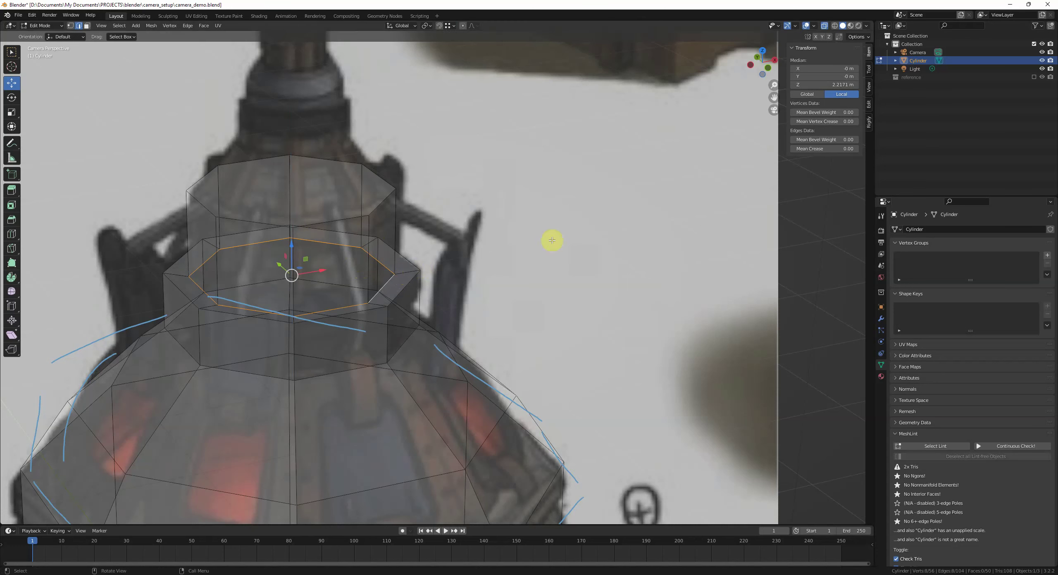
{"action": "key", "text": "g"}
{"action": "key", "text": "z"}
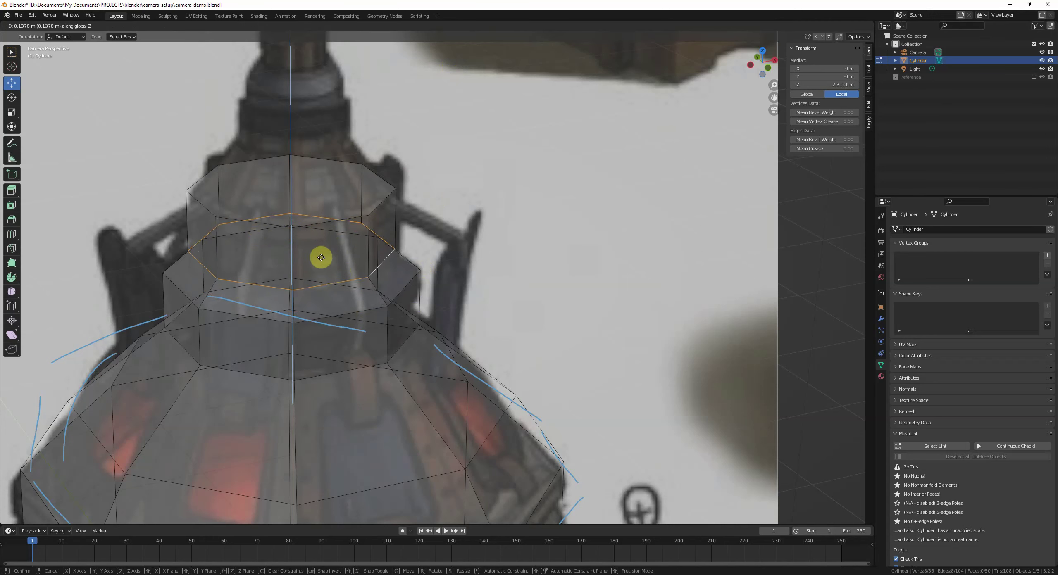
{"action": "left_click", "coordinate": [420, 269]}
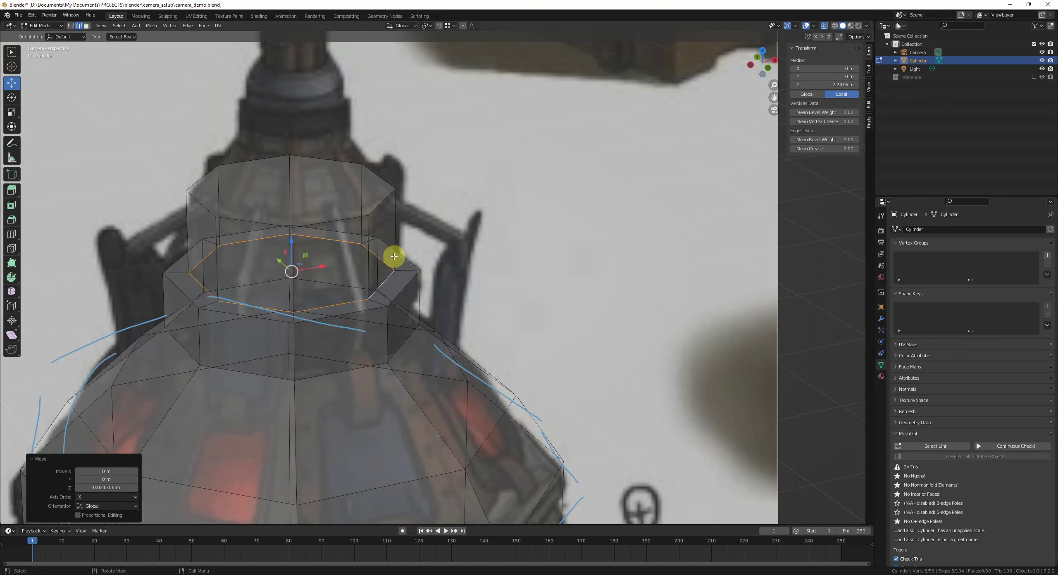
{"action": "scroll", "coordinate": [401, 271], "scroll_direction": "down", "scroll_amount": 3}
{"action": "key", "text": "Tab"}
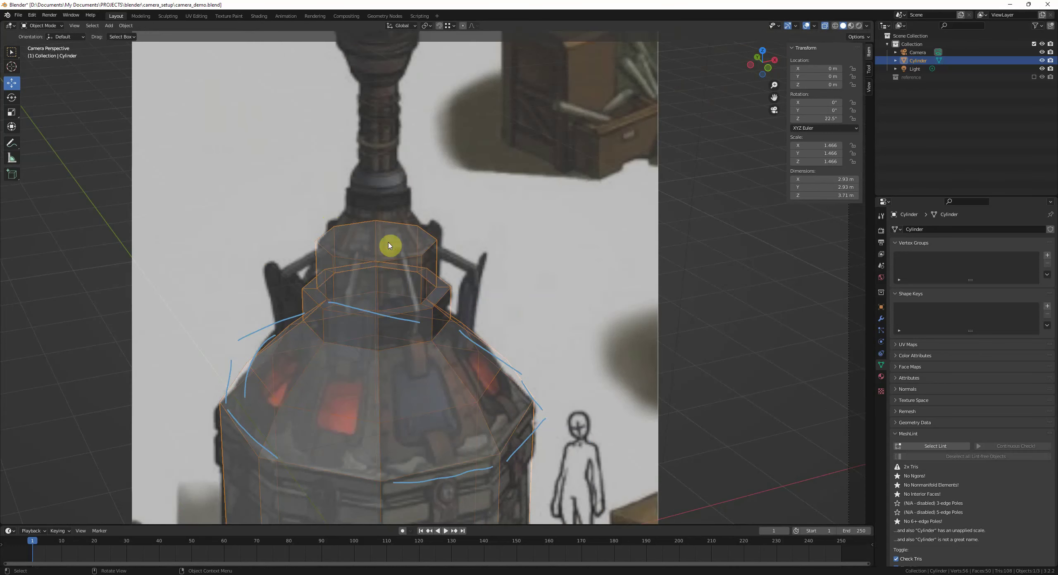
{"action": "left_click_drag", "start_coordinate": [391, 316], "coordinate": [397, 253], "text": "shift"}
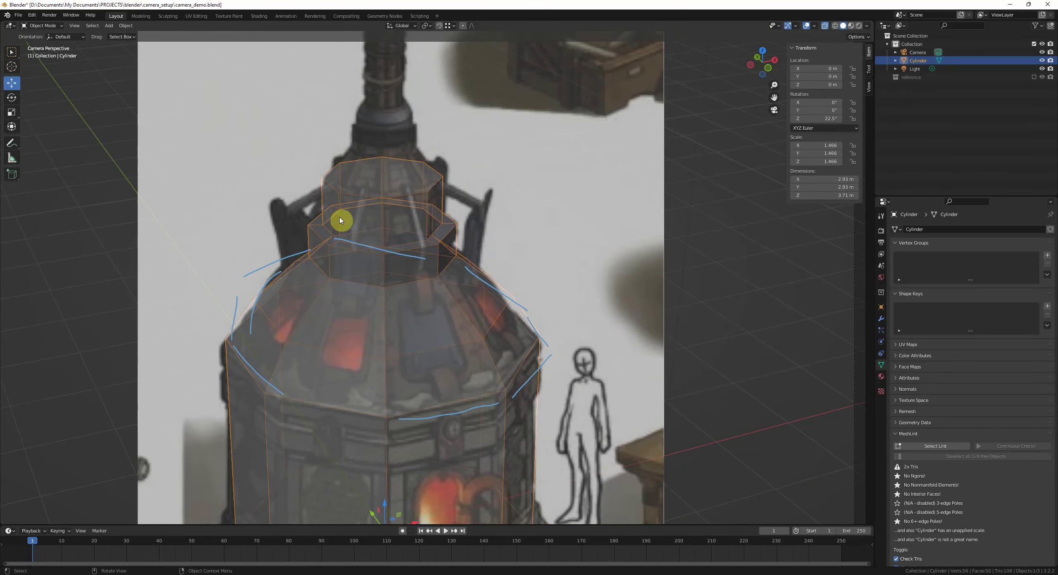
{"action": "scroll", "coordinate": [439, 314], "scroll_direction": "up", "scroll_amount": 3}
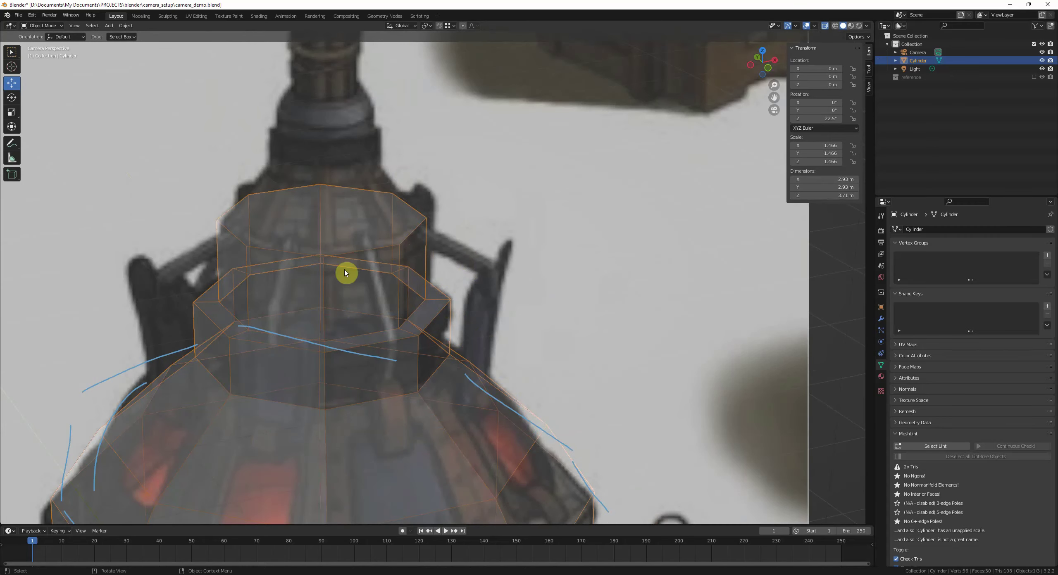
Step: Extrude the upper section's top face, scale it inward and raise it about 0.21 m along Z as a sloped shoulder
{"action": "mouse_move", "coordinate": [431, 258]}
{"action": "middle_mouse_down", "text": "shift"}
{"action": "mouse_move", "coordinate": [468, 241]}
{"action": "mouse_move", "coordinate": [422, 274]}
{"action": "middle_mouse_up", "text": "shift"}
{"action": "key", "text": "Tab"}
{"action": "key", "text": "3"}
{"action": "left_click", "coordinate": [357, 197]}
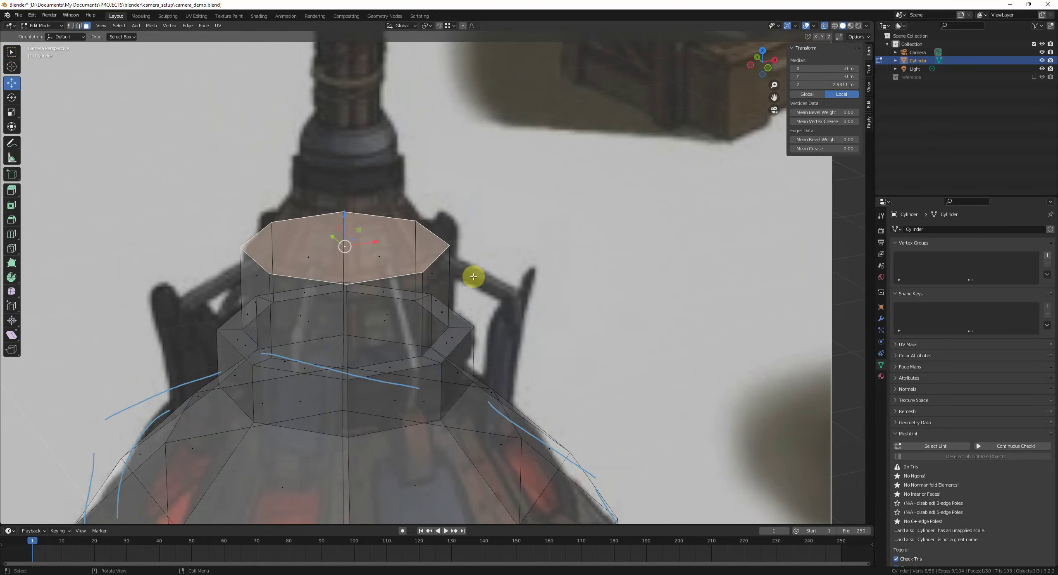
{"action": "key", "text": "e"}
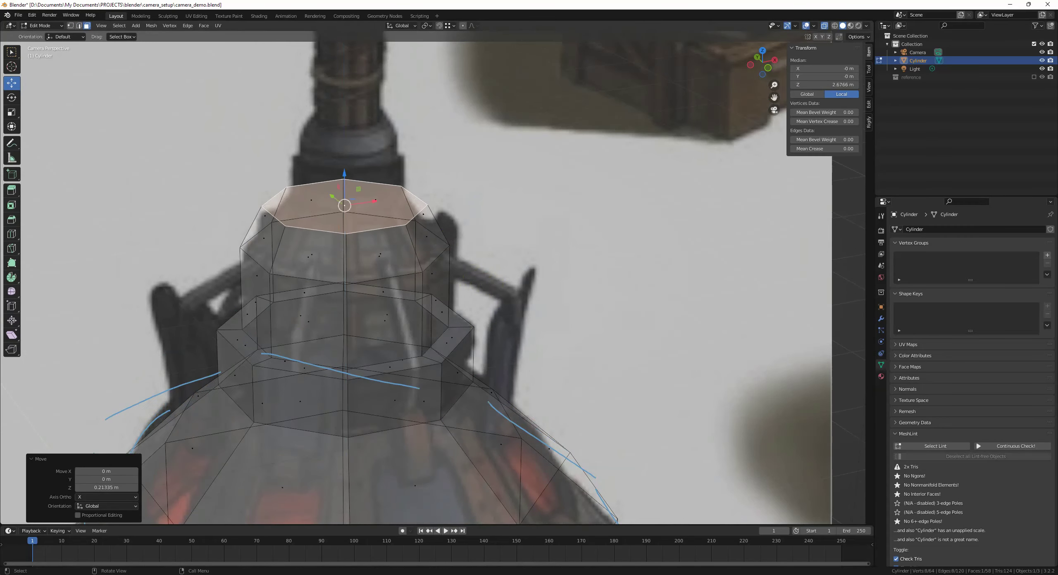
{"action": "left_click", "coordinate": [404, 234]}
{"action": "key", "text": "g"}
{"action": "key", "text": "z"}
{"action": "left_click", "coordinate": [420, 224]}
Step: Extrude the shoulder's top face straight up along Z as a short neck band matching the reference
{"action": "middle_click_drag", "start_coordinate": [405, 167], "coordinate": [414, 267], "text": "shift"}
{"action": "key", "text": "e"}
{"action": "key", "text": "z"}
{"action": "left_click", "coordinate": [422, 242]}
Step: Extrude the neck band's top face, scale the new face and move it along Z to match the reference
{"action": "key", "text": "e"}
{"action": "key", "text": "s"}
{"action": "left_click", "coordinate": [411, 253]}
{"action": "key", "text": "g"}
{"action": "key", "text": "z"}
{"action": "right_click", "coordinate": [410, 233]}
{"action": "key", "text": "g"}
{"action": "key", "text": "z"}
{"action": "left_click", "coordinate": [439, 229]}
Step: Extrude the top face again, raise it along Z and scale it inward to form the tapered base of the chimney pipe
{"action": "key", "text": "e"}
{"action": "right_click", "coordinate": [445, 251]}
{"action": "key", "text": "g"}
{"action": "key", "text": "z"}
{"action": "left_click", "coordinate": [444, 236]}
{"action": "key", "text": "s"}
{"action": "left_click", "coordinate": [427, 222]}
Step: Extrude the top face upward as the chimney pipe to the cap's underside, and scale the pipe's base loop slightly inward
{"action": "middle_click_drag", "start_coordinate": [427, 227], "coordinate": [416, 286], "text": "shift"}
{"action": "key", "text": "e"}
{"action": "left_click", "coordinate": [420, 207]}
{"action": "key", "text": "s"}
{"action": "left_click", "coordinate": [406, 243]}
{"action": "left_click", "coordinate": [352, 351], "text": "alt"}
{"action": "key", "text": "s"}
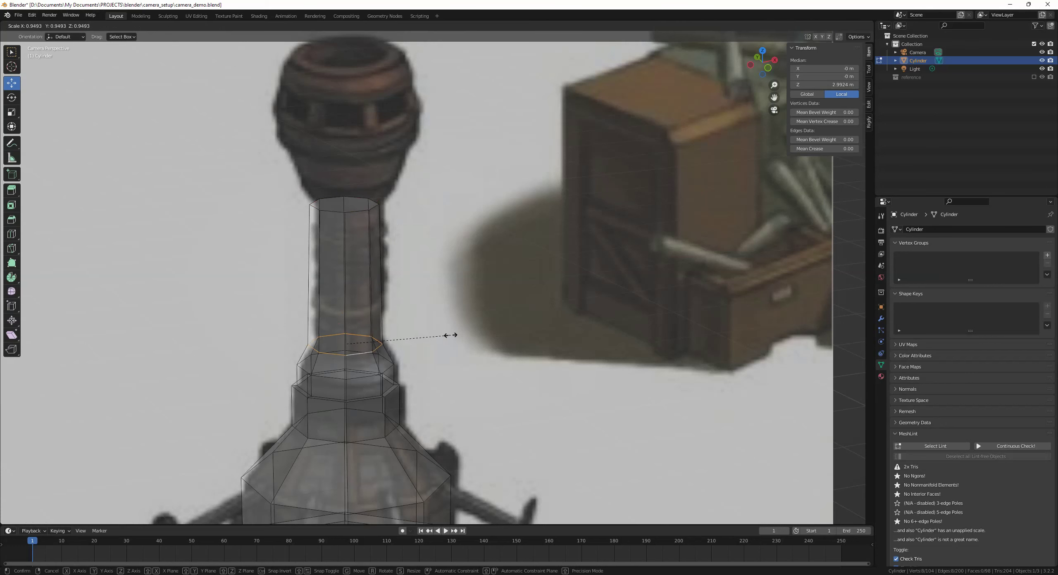
{"action": "left_click", "coordinate": [444, 334]}
Step: Extrude the pipe's top face and raise it along Z to the top of the chimney cap
{"action": "key", "text": "3"}
{"action": "left_click", "coordinate": [357, 208]}
{"action": "key", "text": "e"}
{"action": "right_click", "coordinate": [386, 237]}
{"action": "key", "text": "g"}
{"action": "key", "text": "z"}
{"action": "left_click", "coordinate": [393, 71]}
{"action": "middle_click_drag", "start_coordinate": [393, 66], "coordinate": [391, 138], "text": "shift"}
{"action": "key", "text": "g"}
{"action": "key", "text": "z"}
{"action": "left_click", "coordinate": [390, 187]}
Step: Add a centred edge loop around the chimney cap and scale it outward to the cap's widest outline
{"action": "key", "text": "ctrl+r"}
{"action": "left_click", "coordinate": [369, 210]}
{"action": "right_click", "coordinate": [371, 214]}
{"action": "key", "text": "s"}
{"action": "left_click", "coordinate": [429, 219]}
Step: Add an edge loop in the cap's upper half, scale it outward and slide it to round off the top
{"action": "key", "text": "ctrl+r"}
{"action": "left_click", "coordinate": [386, 145]}
{"action": "left_click", "coordinate": [388, 133]}
{"action": "key", "text": "s"}
{"action": "left_click", "coordinate": [460, 161]}
{"action": "key", "text": "g"}
{"action": "key", "text": "g"}
{"action": "left_click", "coordinate": [421, 178]}
Step: Add an edge loop in the cap's lower half and scale it outward to follow the reference outline
{"action": "key", "text": "ctrl+r"}
{"action": "left_click", "coordinate": [389, 245]}
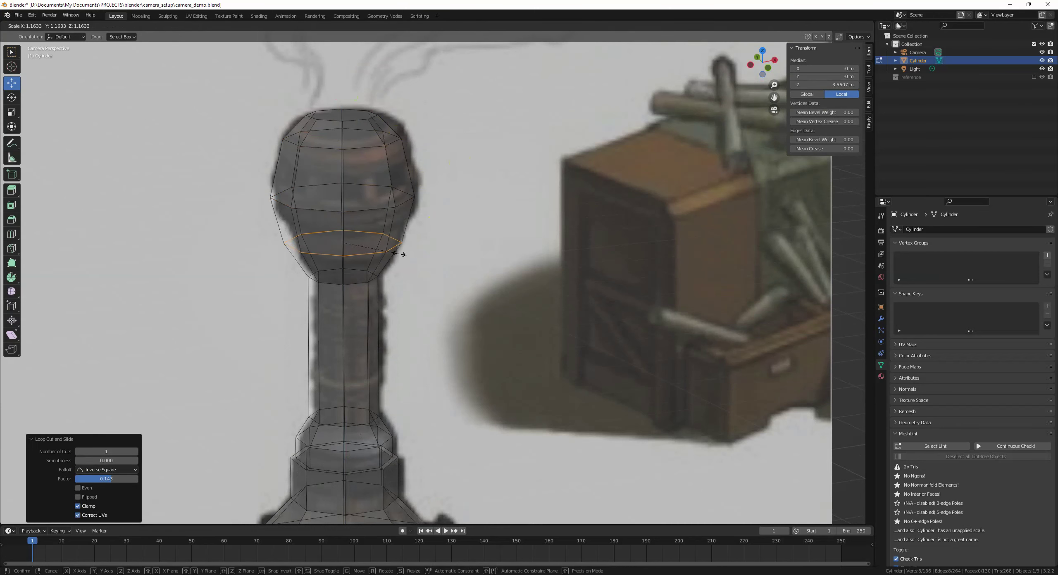
{"action": "left_click", "coordinate": [397, 255]}
{"action": "key", "text": "Tab"}
Step: Add a horizontal edge loop around the furnace body close to its base
{"action": "scroll", "coordinate": [389, 289], "scroll_direction": "down", "scroll_amount": 5}
{"action": "scroll", "coordinate": [401, 150], "scroll_direction": "down", "scroll_amount": 5, "text": "shift"}
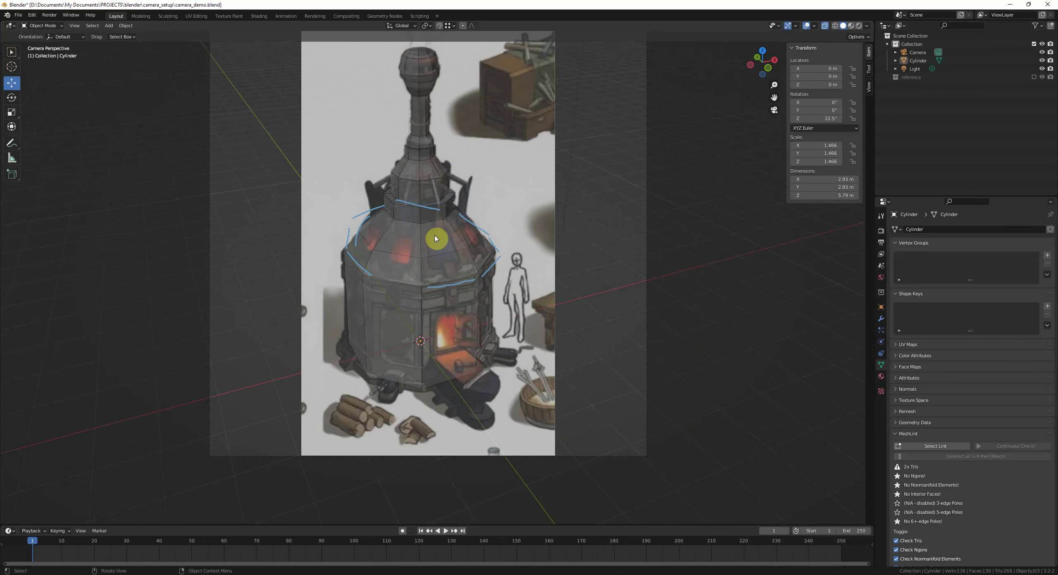
{"action": "scroll", "coordinate": [418, 246], "scroll_direction": "up", "scroll_amount": 3}
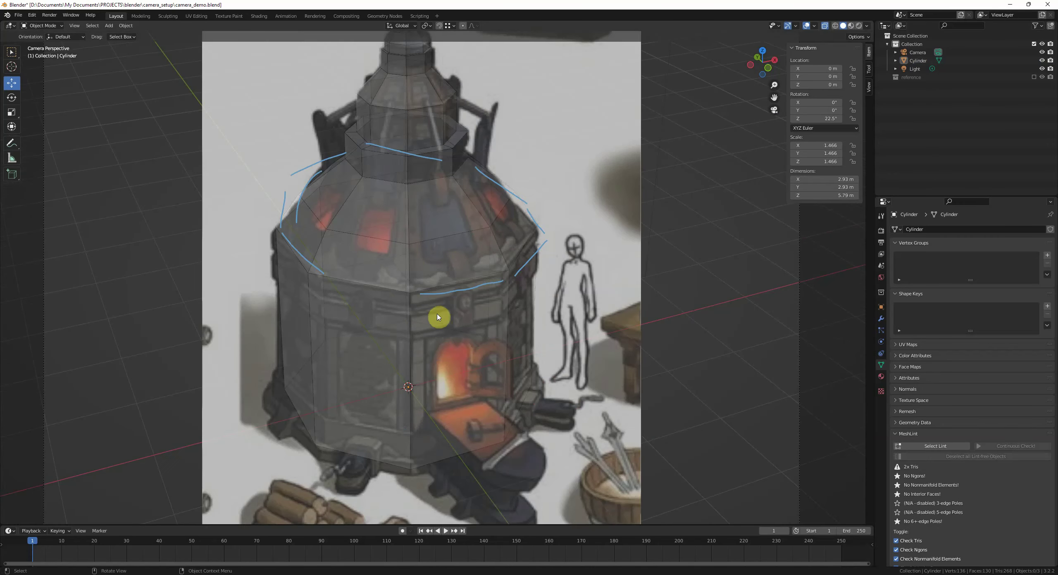
{"action": "middle_click_drag", "start_coordinate": [481, 378], "coordinate": [436, 227], "text": "shift"}
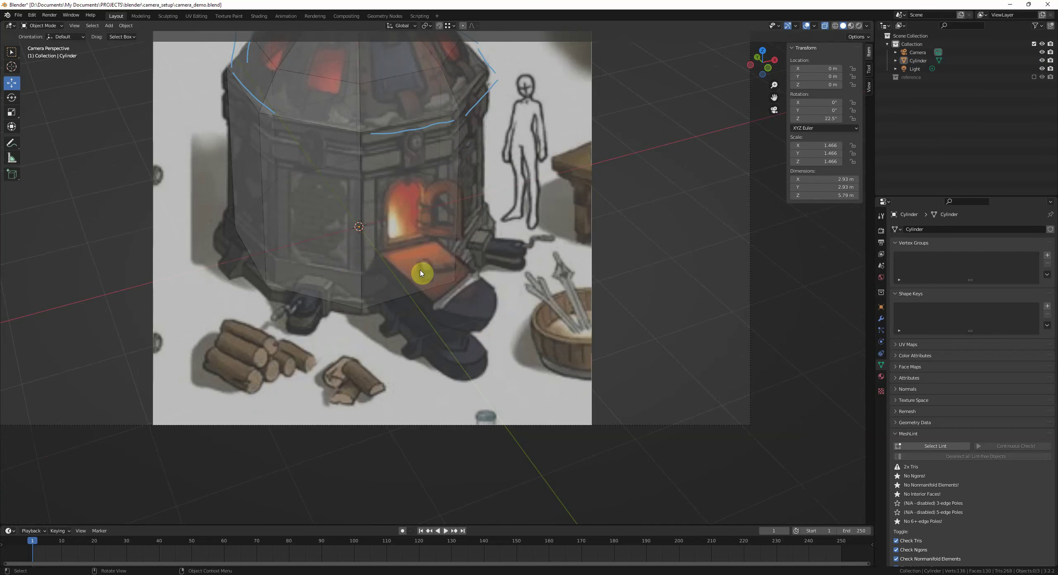
{"action": "scroll", "coordinate": [347, 193], "scroll_direction": "up", "scroll_amount": 1, "text": "shift"}
{"action": "key", "text": "Tab"}
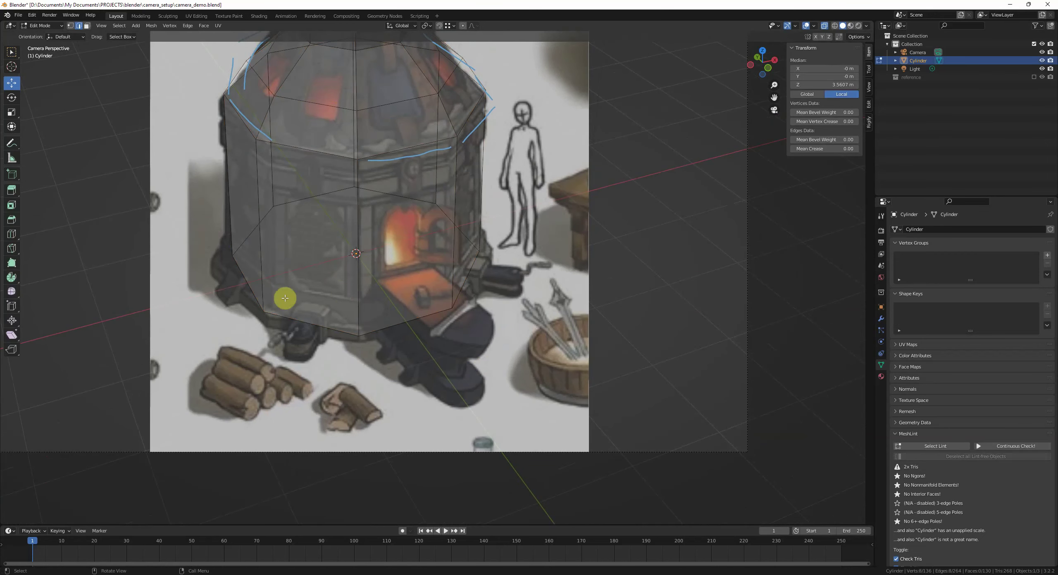
{"action": "key", "text": "ctrl+r"}
{"action": "left_click", "coordinate": [269, 223]}
{"action": "left_click", "coordinate": [273, 280]}
Step: Select the ring of faces at the body's base and extrude it outward with Extrude Along Normals as a plinth
{"action": "key", "text": "3"}
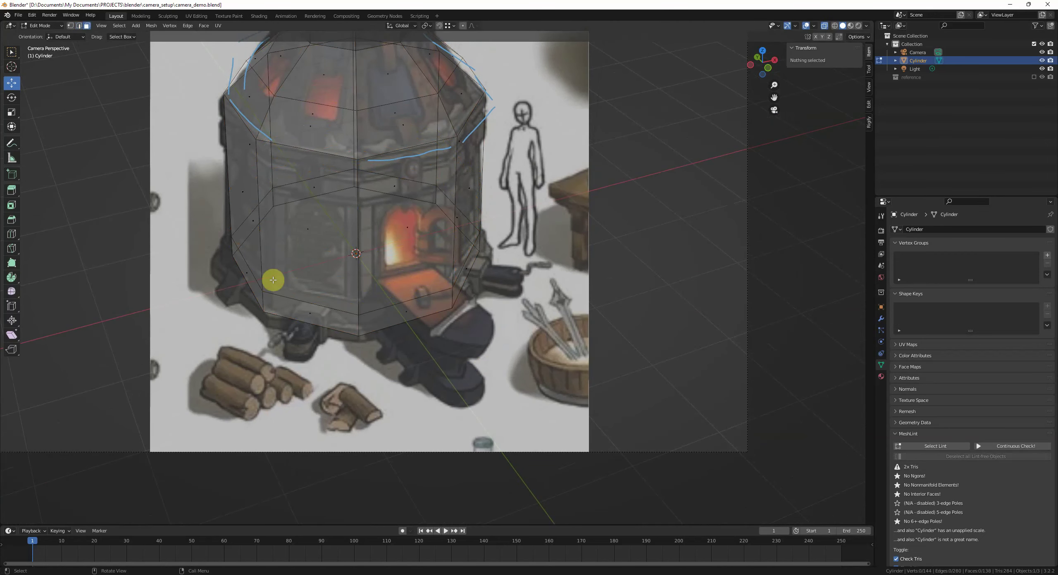
{"action": "left_click", "coordinate": [262, 302], "text": "alt"}
{"action": "key", "text": "KP_Decimal"}
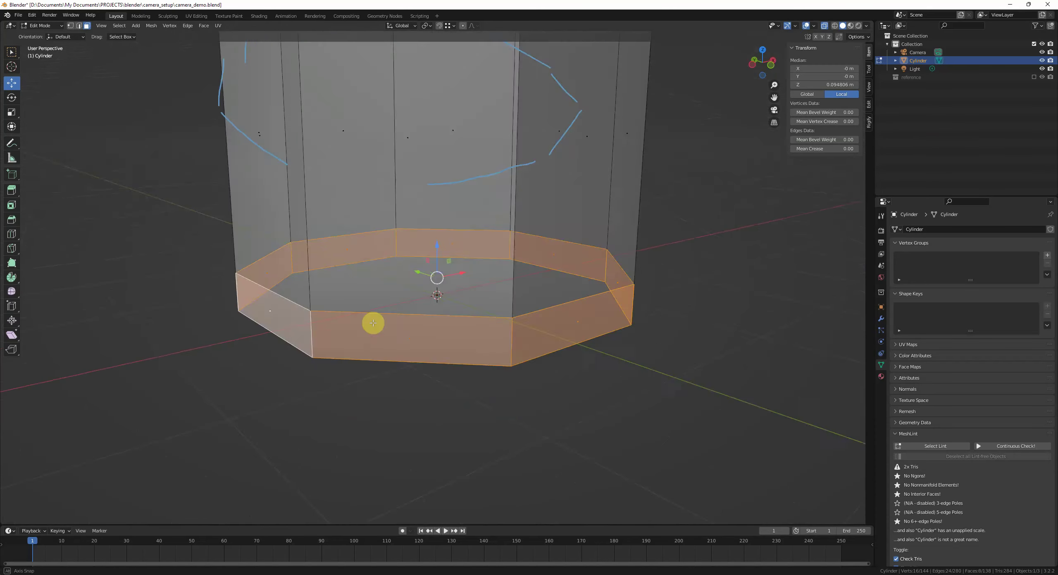
{"action": "key", "text": "KP_0"}
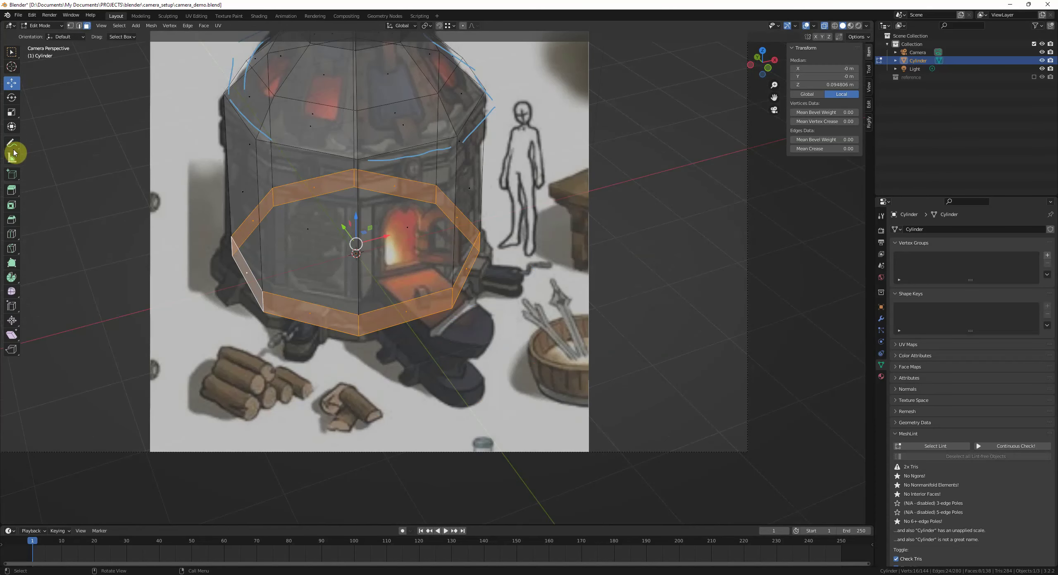
{"action": "left_click_drag", "start_coordinate": [15, 191], "coordinate": [69, 225]}
{"action": "left_click_drag", "start_coordinate": [353, 210], "coordinate": [356, 258]}
{"action": "scroll", "coordinate": [356, 265], "scroll_direction": "up", "scroll_amount": 2}
Step: Compare the extruded plinth with the furnace's footing in the reference image and reactivate the Move tool
{"action": "key", "text": "Tab"}
{"action": "key", "text": "g"}
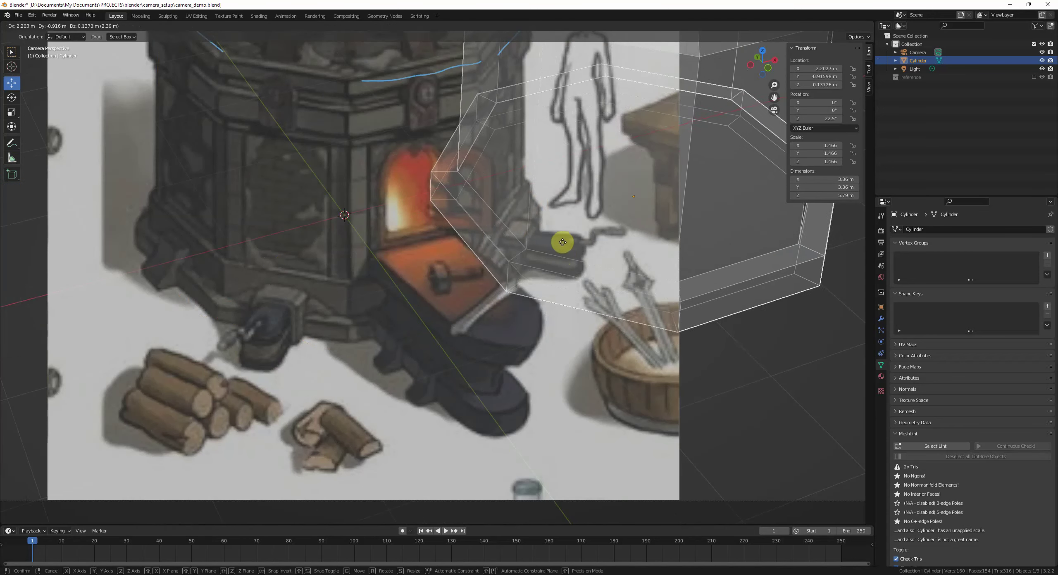
{"action": "right_click", "coordinate": [555, 244]}
{"action": "key", "text": "Tab"}
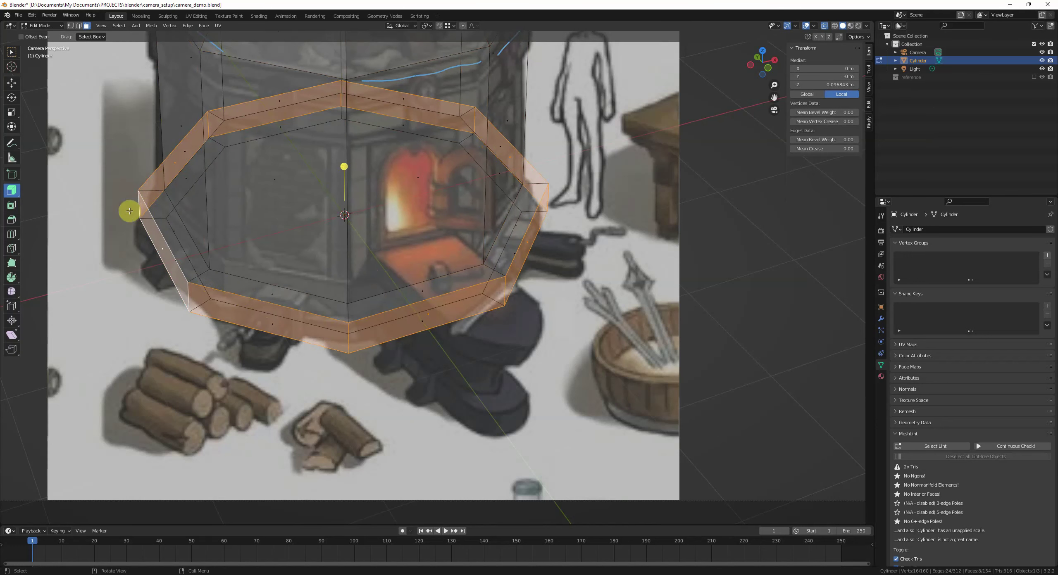
{"action": "scroll", "coordinate": [454, 293], "scroll_direction": "down", "scroll_amount": 2}
{"action": "scroll", "coordinate": [555, 302], "scroll_direction": "down", "scroll_amount": 2}
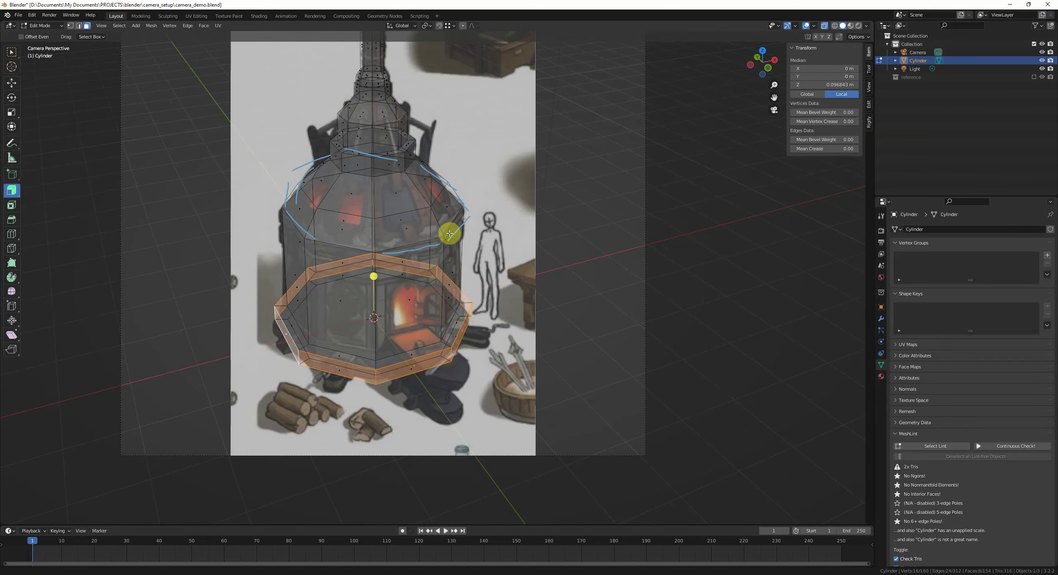
{"action": "scroll", "coordinate": [450, 233], "scroll_direction": "up", "scroll_amount": 2}
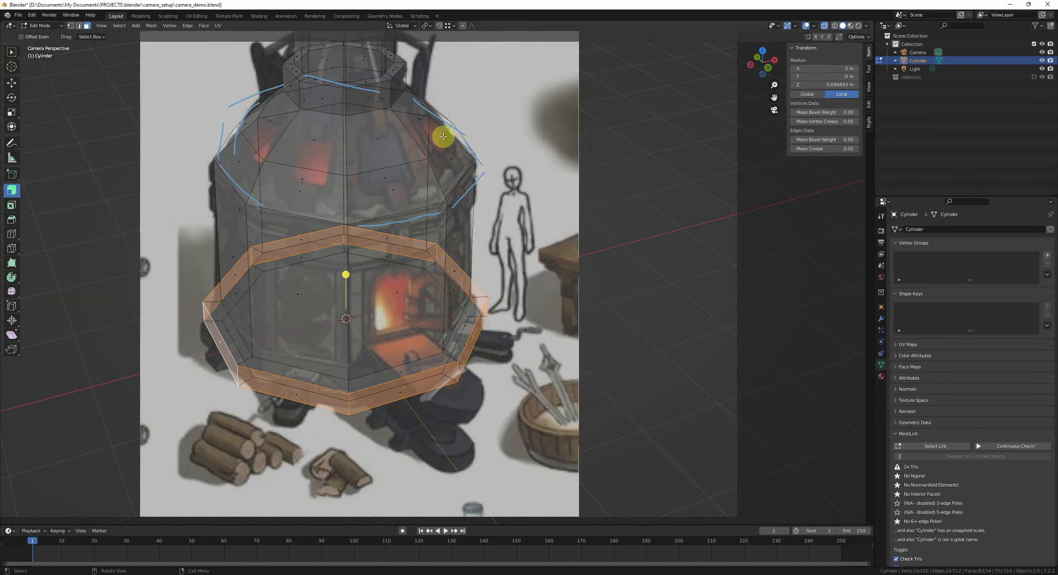
{"action": "middle_click_drag", "start_coordinate": [403, 300], "coordinate": [419, 252], "text": "shift"}
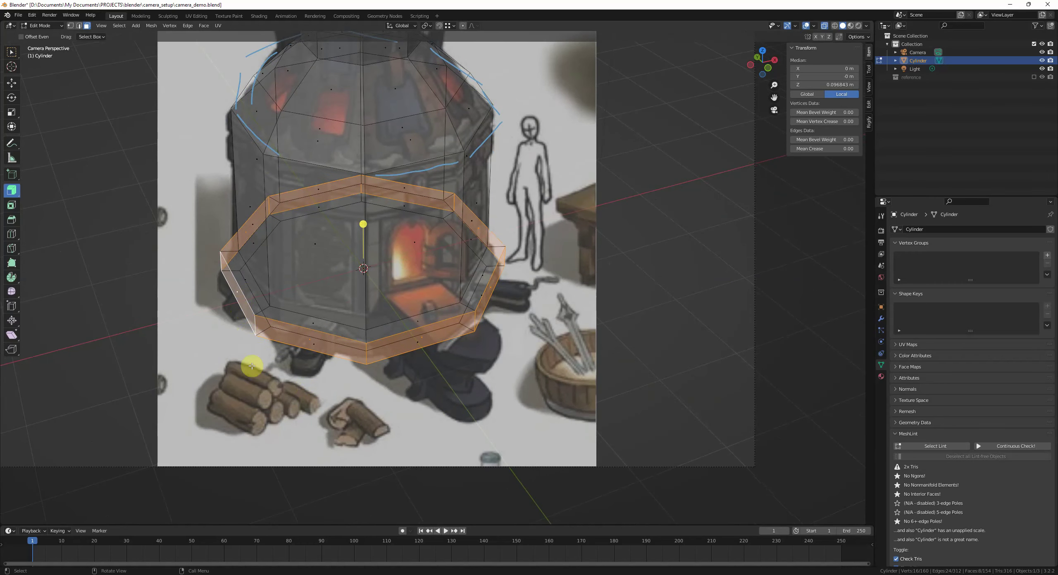
{"action": "middle_click_drag", "start_coordinate": [274, 327], "coordinate": [281, 316], "text": "shift"}
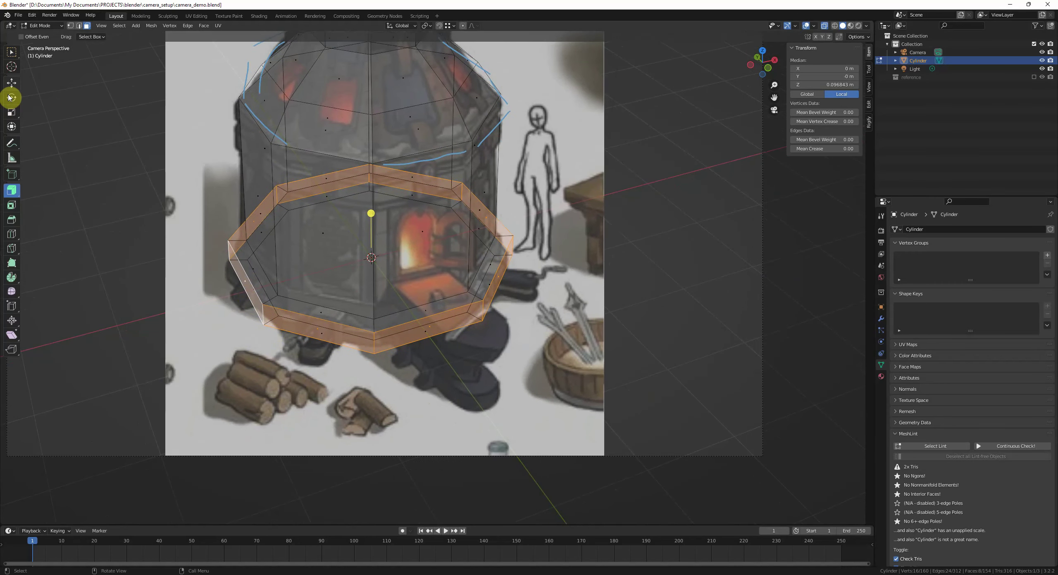
{"action": "left_click", "coordinate": [11, 85]}
{"action": "middle_click_drag", "start_coordinate": [320, 364], "coordinate": [327, 339], "text": "shift"}
{"action": "middle_click_drag", "start_coordinate": [444, 344], "coordinate": [448, 318], "text": "shift"}
{"action": "left_click", "coordinate": [448, 319]}
{"action": "scroll", "coordinate": [380, 328], "scroll_direction": "up", "scroll_amount": 4}
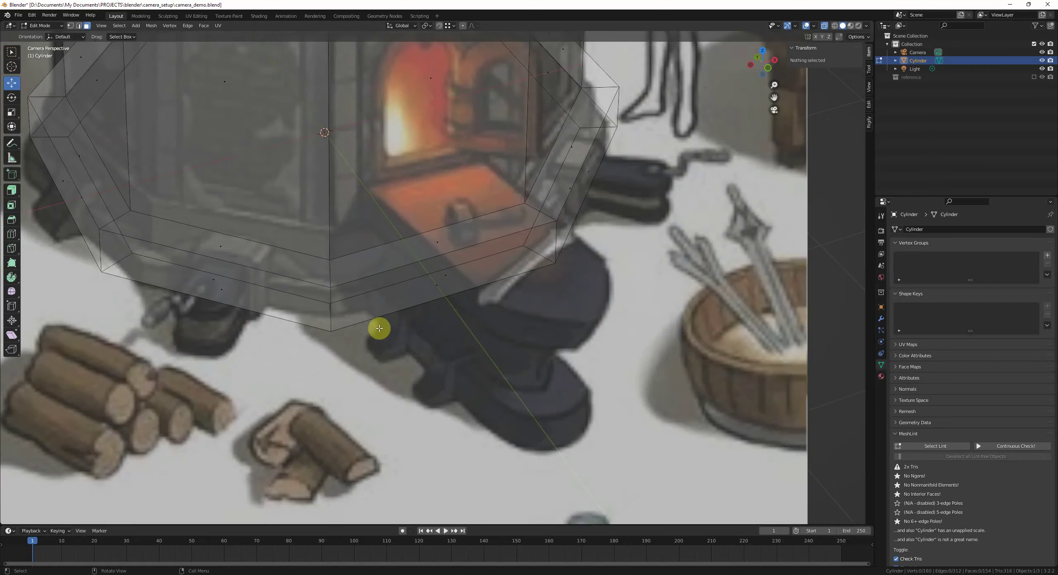
{"action": "middle_click_drag", "start_coordinate": [168, 265], "coordinate": [359, 320], "text": "shift"}
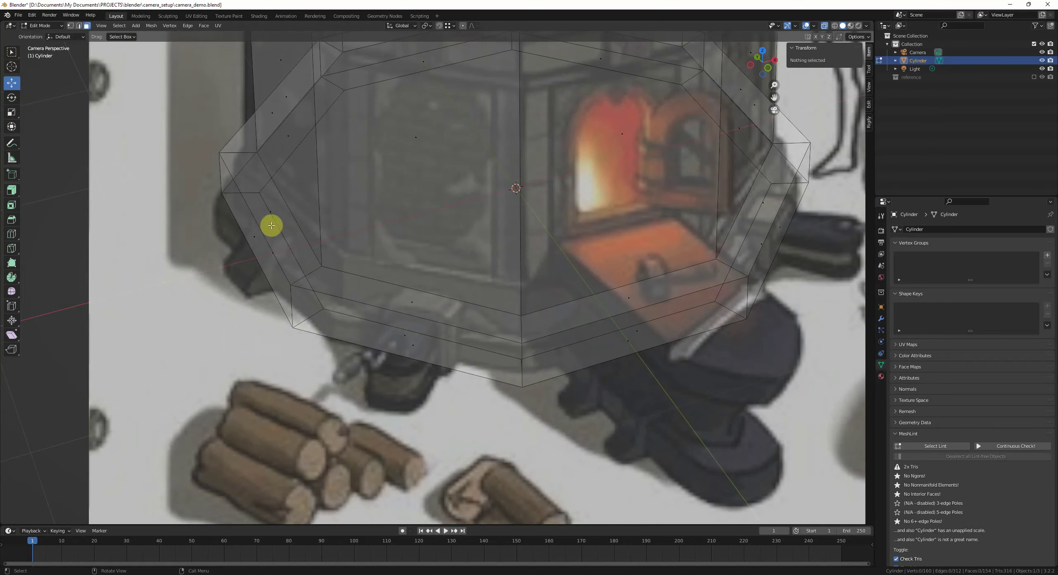
Step: Examine how the furnace body's sides and corners line up with the concept drawing, temporarily moving the model aside
{"action": "scroll", "coordinate": [277, 240], "scroll_direction": "down", "scroll_amount": 3}
{"action": "key", "text": "Tab"}
{"action": "scroll", "coordinate": [402, 331], "scroll_direction": "down", "scroll_amount": 2}
{"action": "key", "text": "g"}
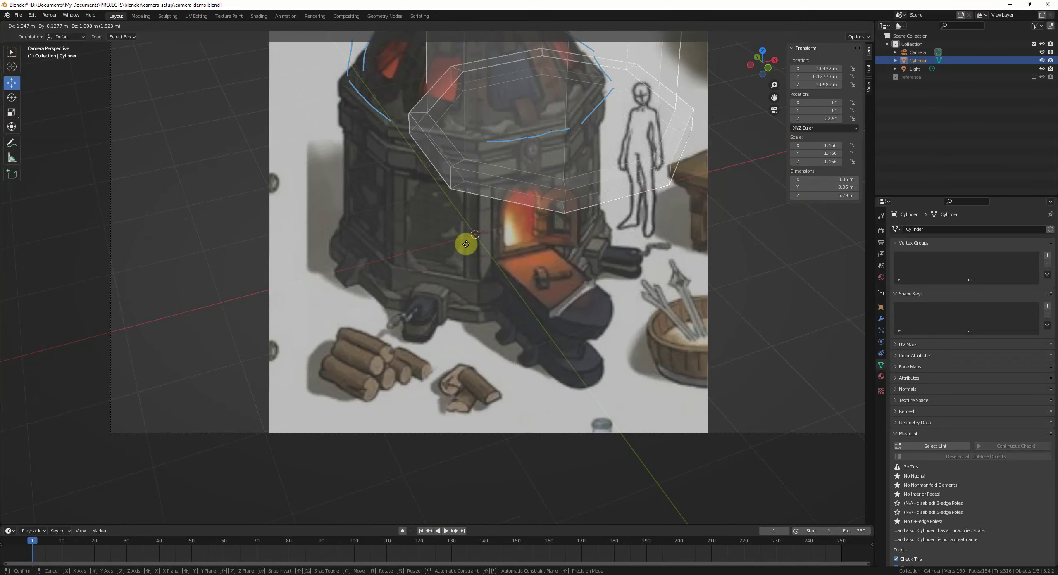
{"action": "right_click", "coordinate": [462, 223]}
{"action": "middle_click_drag", "start_coordinate": [463, 224], "coordinate": [443, 271], "text": "shift"}
{"action": "middle_click_drag", "start_coordinate": [370, 298], "coordinate": [374, 288], "text": "shift"}
{"action": "middle_click_drag", "start_coordinate": [386, 382], "coordinate": [386, 369], "text": "shift"}
{"action": "middle_click_drag", "start_coordinate": [371, 269], "coordinate": [415, 307], "text": "shift"}
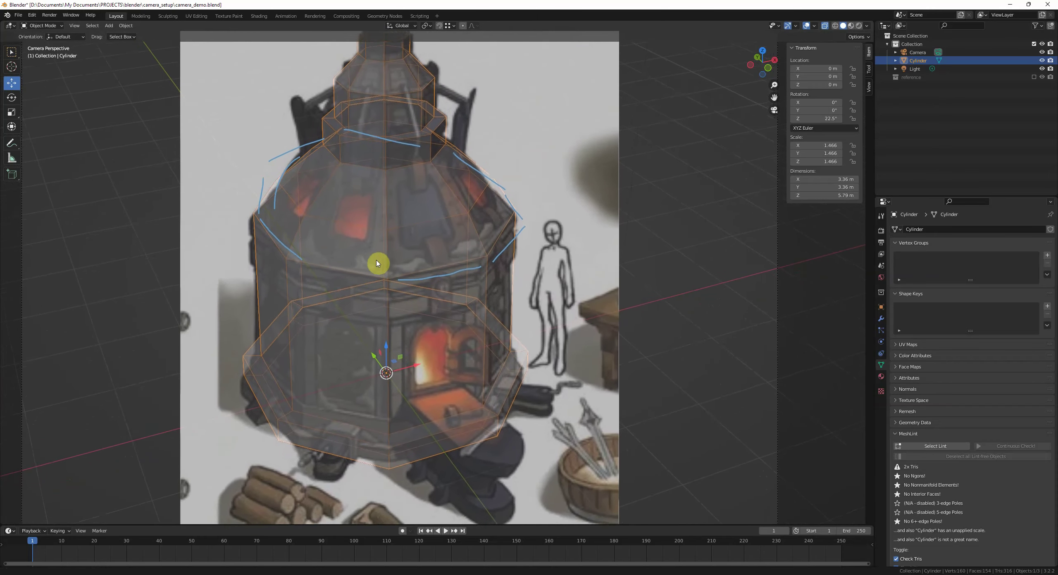
{"action": "middle_click_drag", "start_coordinate": [364, 433], "coordinate": [371, 371], "text": "shift"}
{"action": "scroll", "coordinate": [392, 351], "scroll_direction": "up", "scroll_amount": 1}
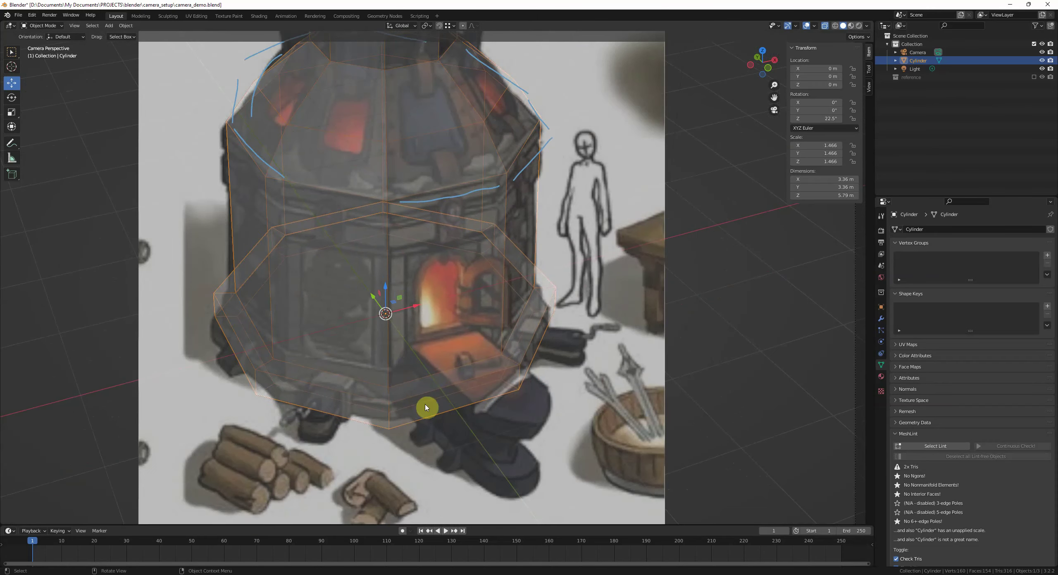
{"action": "left_click_drag", "start_coordinate": [377, 398], "coordinate": [262, 366]}
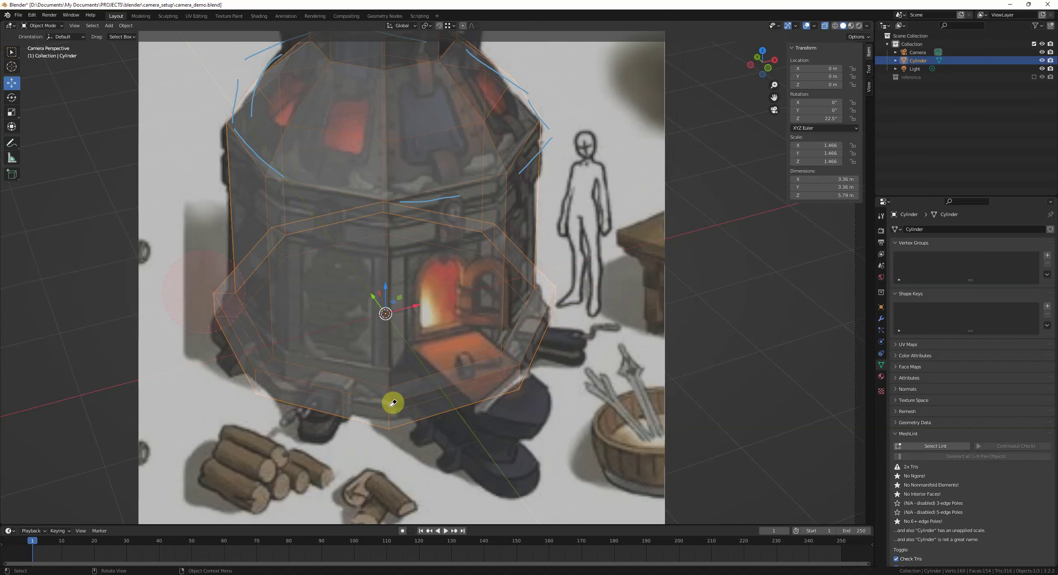
Step: Add an off-centre vertical edge loop through one side of the octagonal furnace from top view, and turn off X-ray
{"action": "key", "text": "KP_7"}
{"action": "key", "text": "Tab"}
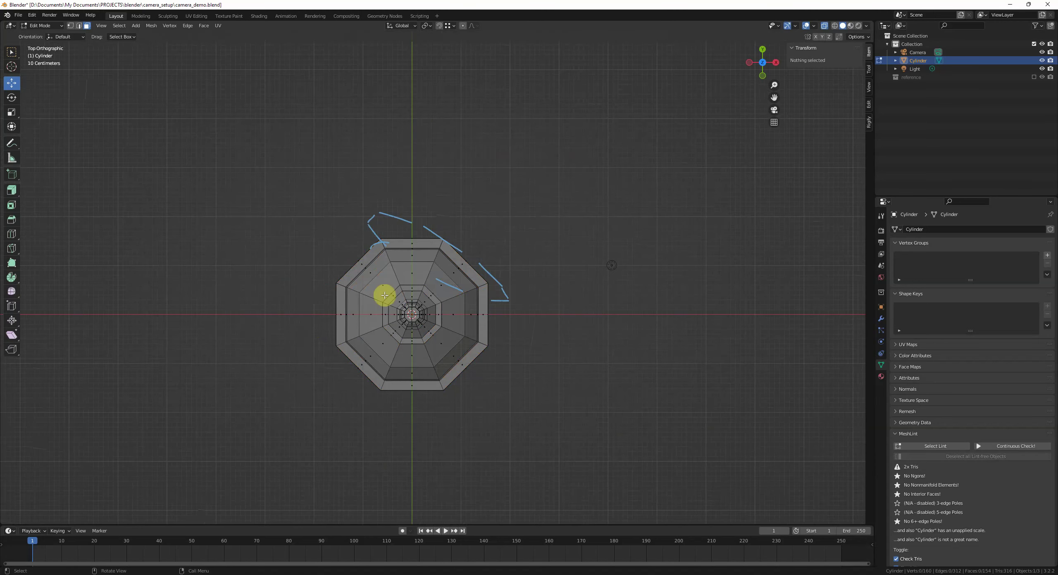
{"action": "key", "text": "ctrl+r"}
{"action": "left_click", "coordinate": [411, 267]}
{"action": "left_click", "coordinate": [463, 272]}
{"action": "middle_click_drag", "start_coordinate": [463, 271], "coordinate": [422, 331]}
{"action": "key", "text": "1"}
{"action": "key", "text": "alt+z"}
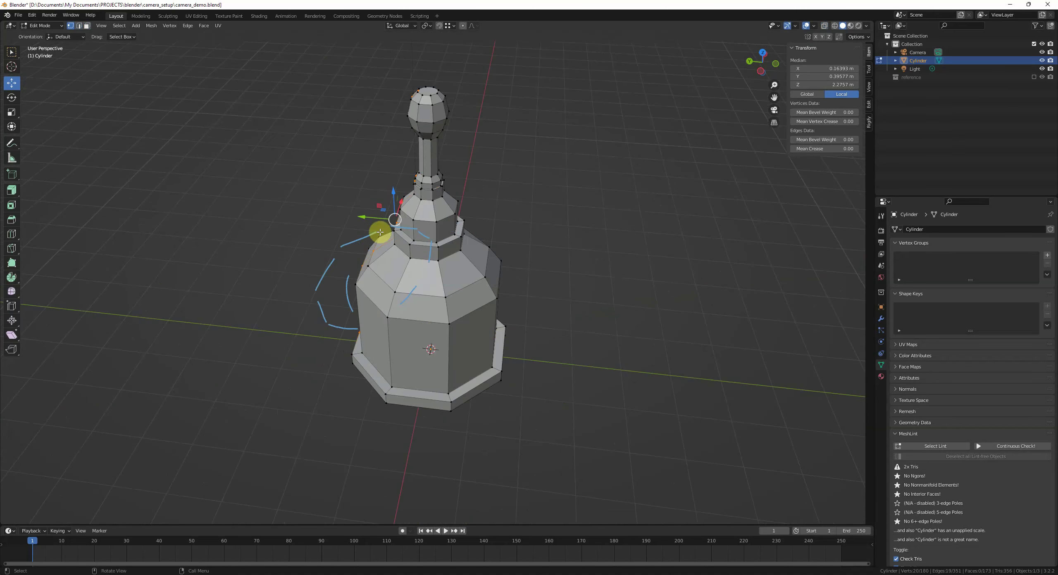
Step: Evenly distribute the vertices of the roof's edge loop and its parallel loops with LoopTools Space, input Parallel (all)
{"action": "left_click", "coordinate": [868, 104]}
{"action": "left_click", "coordinate": [810, 59]}
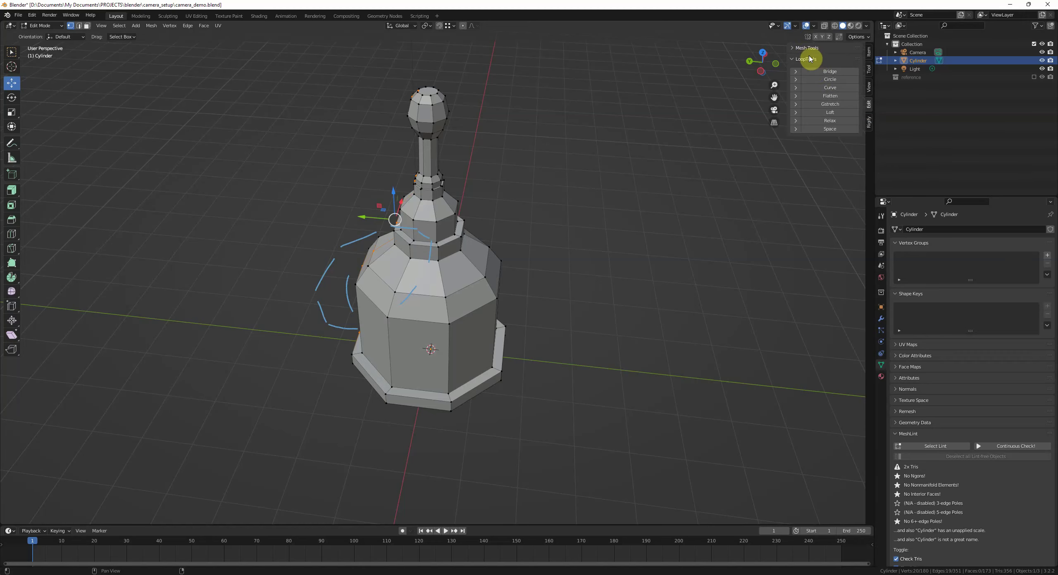
{"action": "scroll", "coordinate": [590, 226], "scroll_direction": "up", "scroll_amount": 4}
{"action": "mouse_move", "coordinate": [474, 236]}
{"action": "middle_mouse_down"}
{"action": "mouse_move", "coordinate": [439, 245]}
{"action": "mouse_move", "coordinate": [467, 227]}
{"action": "middle_mouse_up"}
{"action": "left_click", "coordinate": [880, 319]}
{"action": "middle_click_drag", "start_coordinate": [806, 297], "coordinate": [658, 262]}
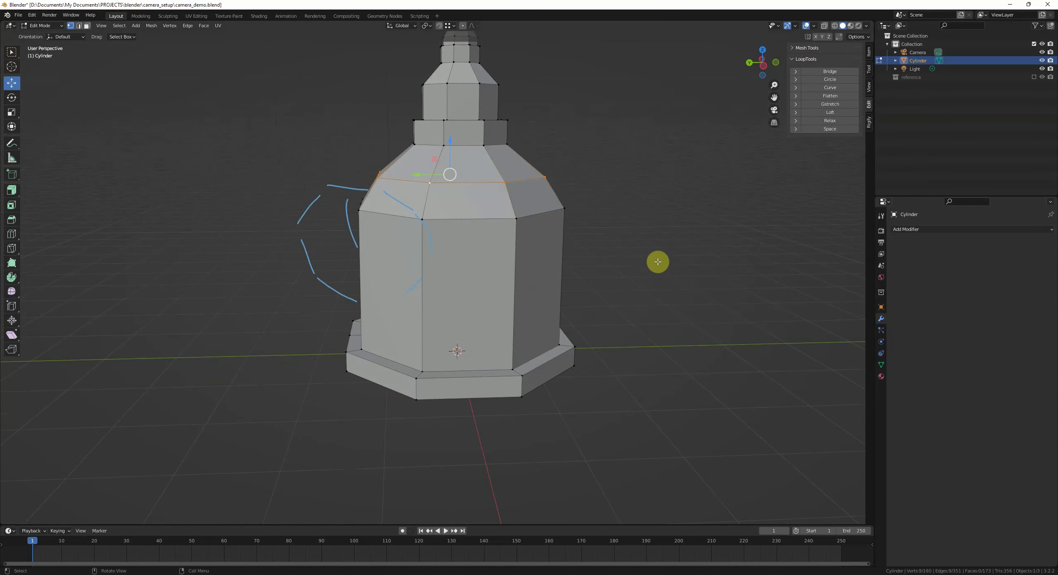
{"action": "left_click", "coordinate": [795, 130]}
{"action": "left_click", "coordinate": [831, 148]}
{"action": "left_click", "coordinate": [831, 157]}
{"action": "left_click", "coordinate": [829, 129]}
{"action": "middle_click_drag", "start_coordinate": [620, 182], "coordinate": [503, 247]}
{"action": "middle_click_drag", "start_coordinate": [709, 173], "coordinate": [570, 202]}
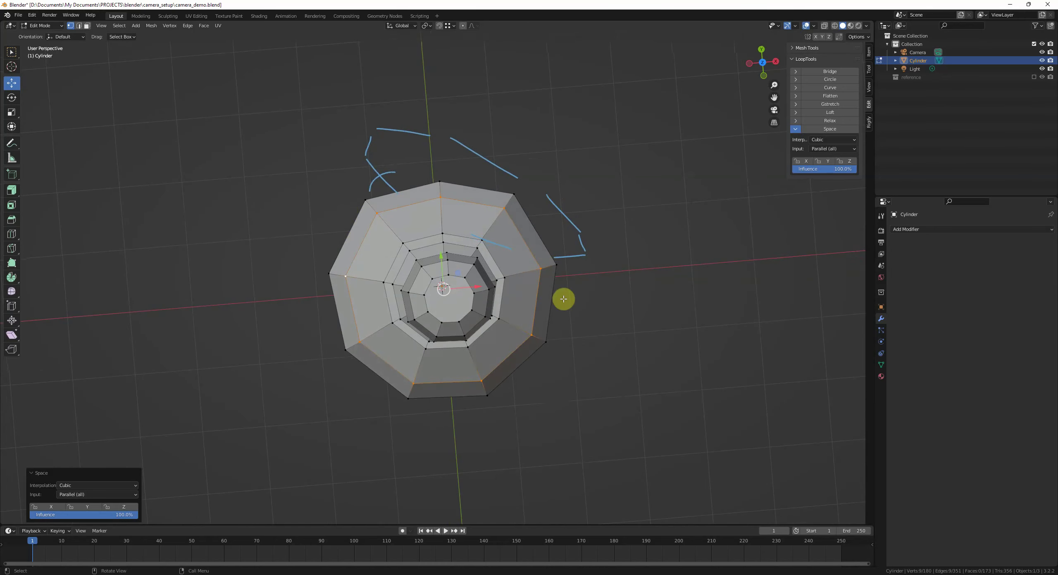
Step: Try LoopTools Relax with input Parallel (all) on the roof's edge loops, and undo it
{"action": "left_click", "coordinate": [828, 121]}
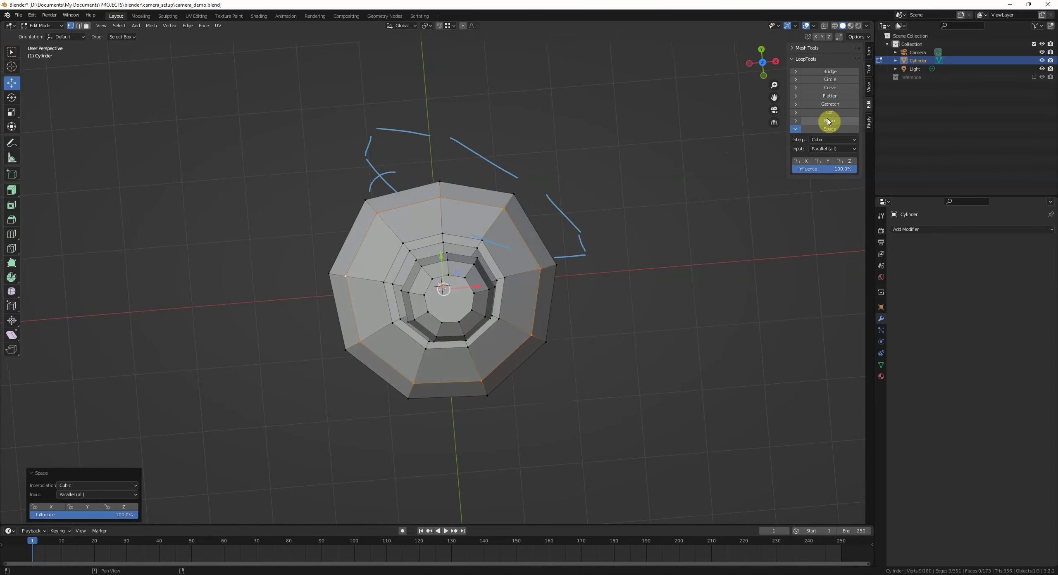
{"action": "left_click", "coordinate": [795, 121]}
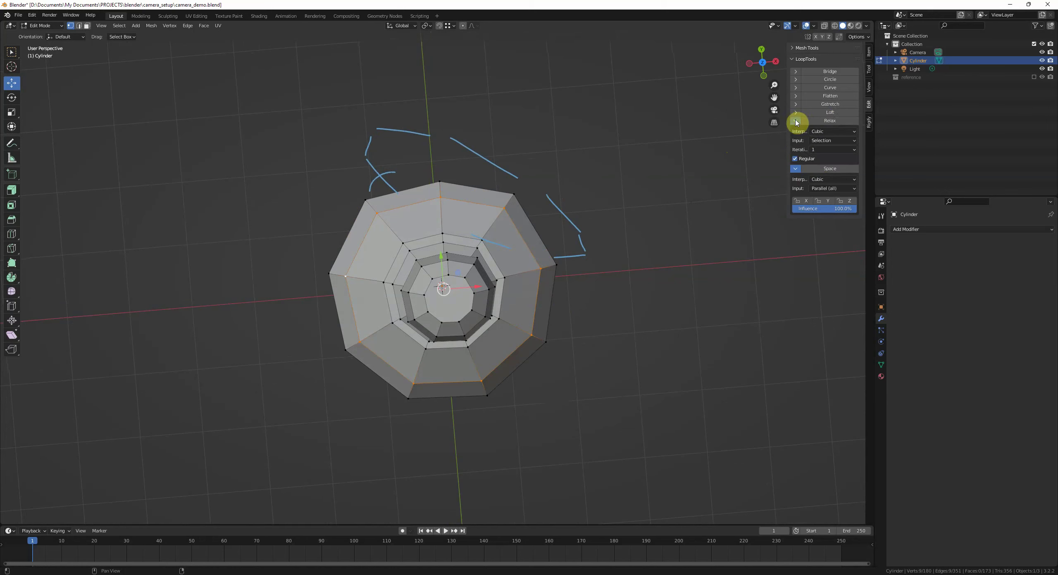
{"action": "left_click", "coordinate": [830, 121]}
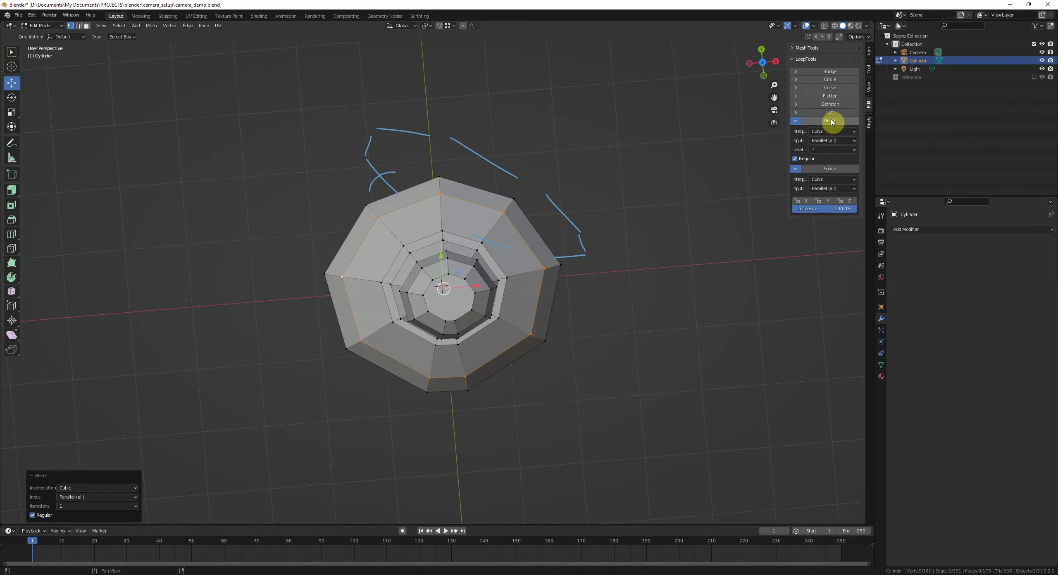
{"action": "middle_click_drag", "start_coordinate": [555, 195], "coordinate": [465, 227]}
{"action": "key", "text": "ctrl+z"}
Step: Select a vertical edge loop on the furnace and inspect the spacing of its sides from above
{"action": "left_click", "coordinate": [441, 238], "text": "alt"}
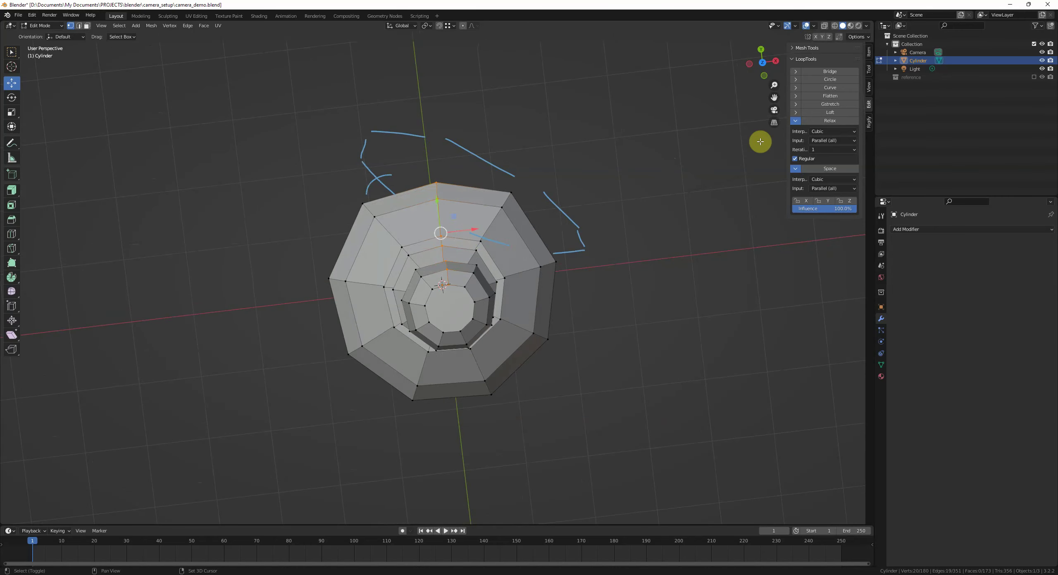
{"action": "middle_click_drag", "start_coordinate": [630, 149], "coordinate": [598, 185], "text": "shift"}
{"action": "middle_click_drag", "start_coordinate": [477, 186], "coordinate": [479, 216]}
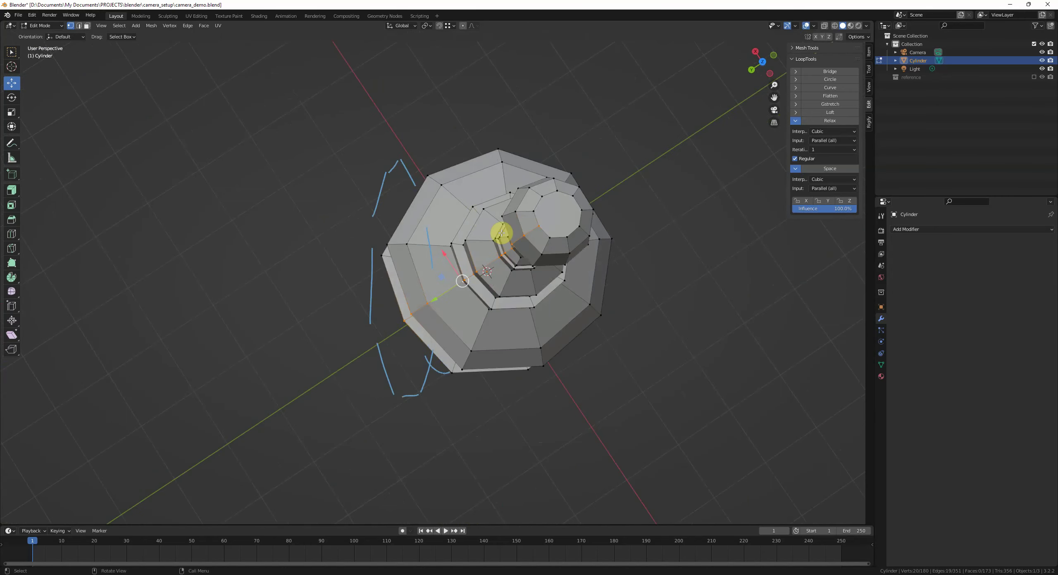
{"action": "scroll", "coordinate": [562, 217], "scroll_direction": "up", "scroll_amount": 3}
{"action": "middle_click_drag", "start_coordinate": [416, 166], "coordinate": [645, 184]}
Step: Apply the cylinder's rotation and scale in Object Mode
{"action": "key", "text": "Tab"}
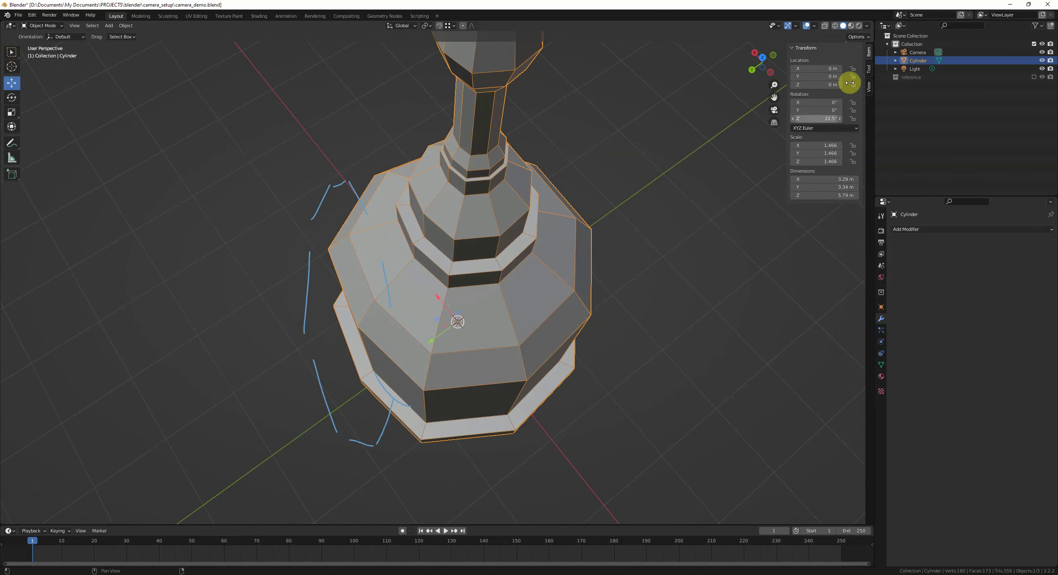
{"action": "key", "text": "ctrl+a"}
{"action": "left_click", "coordinate": [657, 166]}
{"action": "key", "text": "ctrl+a"}
{"action": "left_click", "coordinate": [605, 176]}
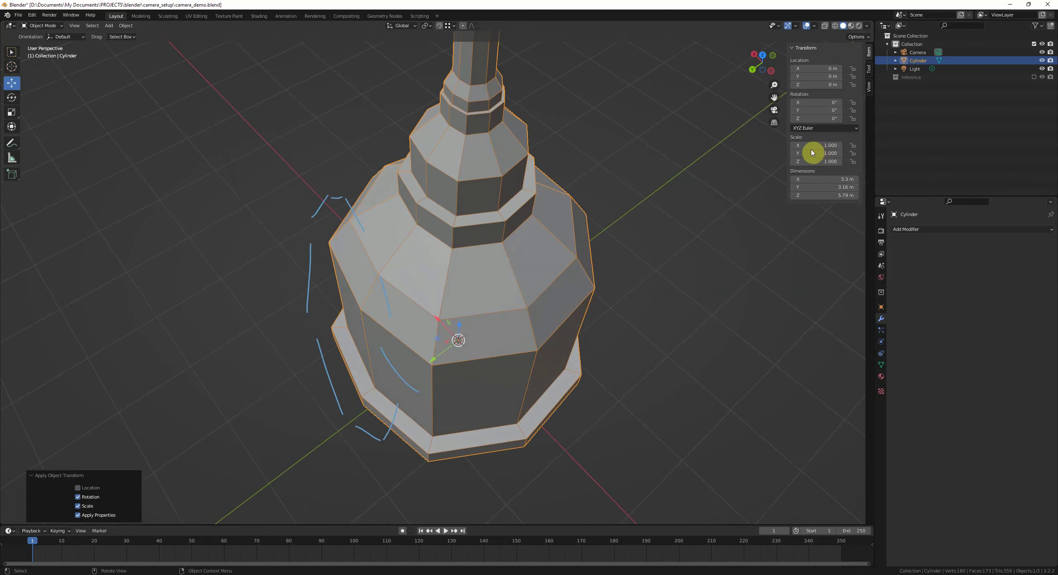
Step: Move the selected vertical edge loop about 0.027 m along Y to even out the furnace's sides, and return to the camera view
{"action": "middle_click_drag", "start_coordinate": [611, 182], "coordinate": [616, 207]}
{"action": "key", "text": "Tab"}
{"action": "key", "text": "g"}
{"action": "key", "text": "y"}
{"action": "left_click", "coordinate": [513, 204]}
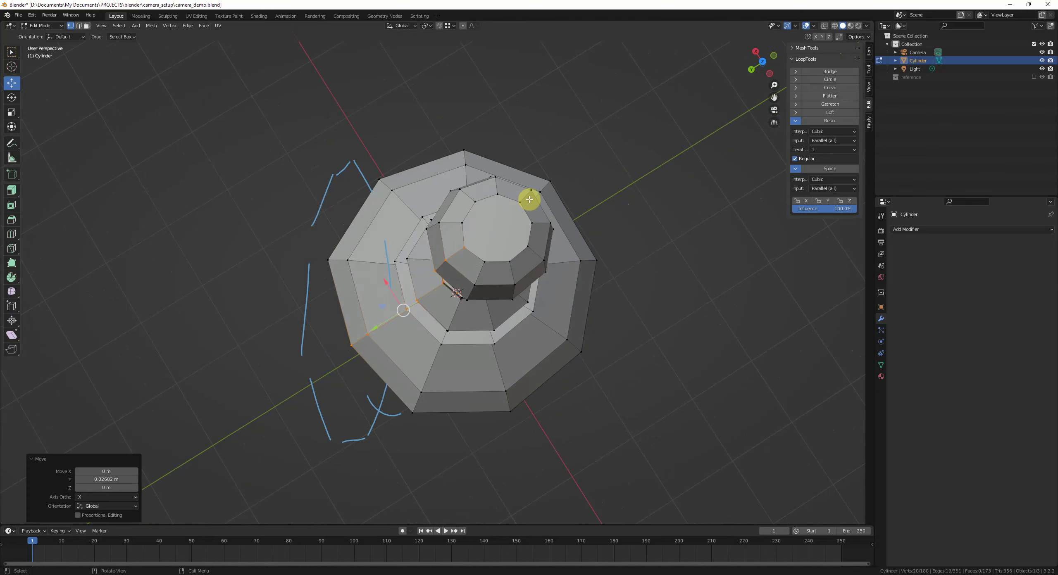
{"action": "key", "text": "Tab"}
{"action": "mouse_move", "coordinate": [554, 167]}
{"action": "middle_mouse_down"}
{"action": "mouse_move", "coordinate": [541, 208]}
{"action": "mouse_move", "coordinate": [597, 179]}
{"action": "mouse_move", "coordinate": [566, 172]}
{"action": "middle_mouse_up"}
{"action": "key", "text": "Tab"}
{"action": "key", "text": "Tab"}
{"action": "key", "text": "KP_0"}
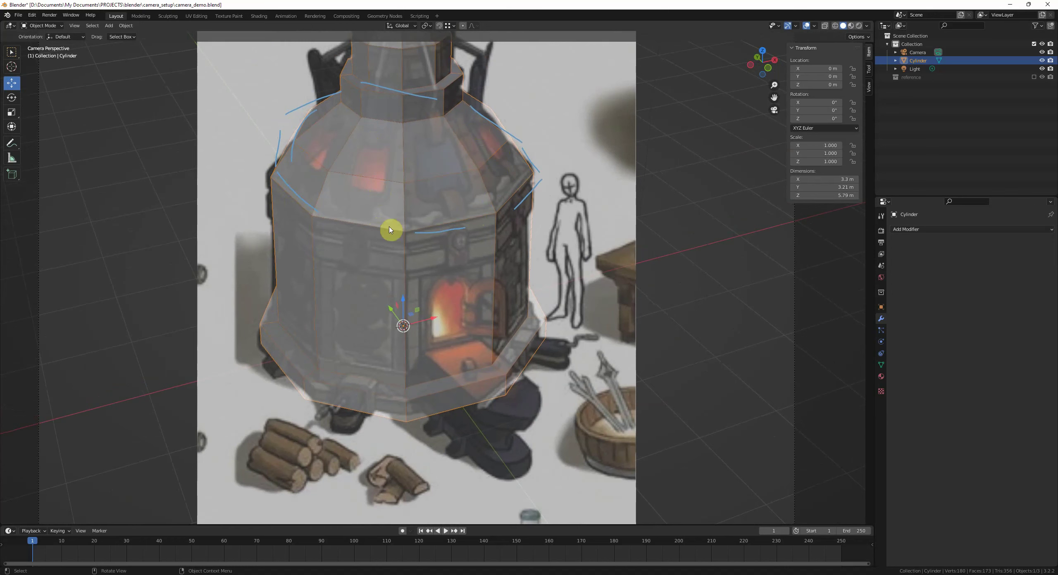
Step: Duplicate in place the plinth's side face where the concept image shows the front foot
{"action": "left_click", "coordinate": [347, 421]}
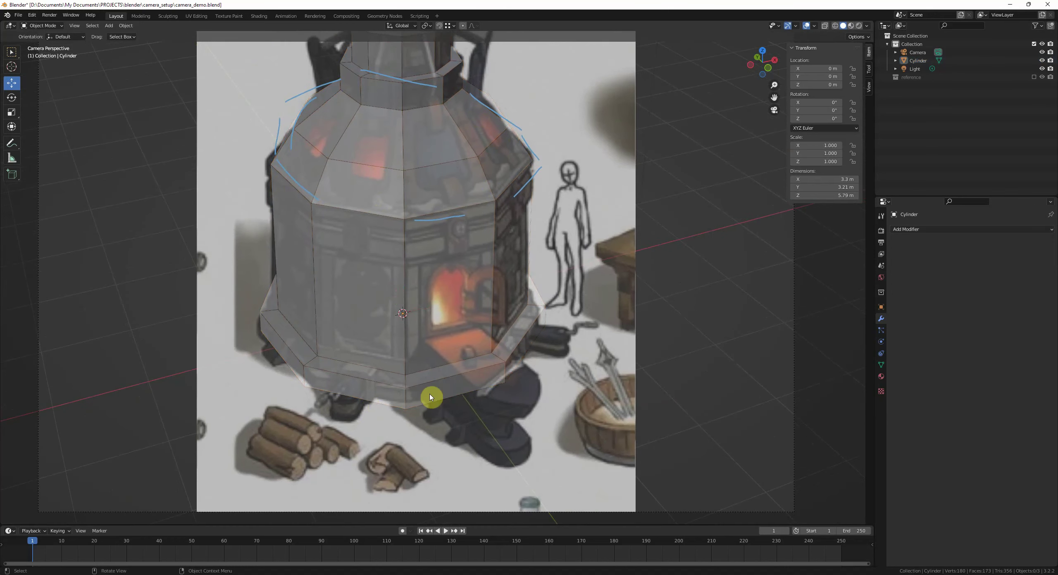
{"action": "left_click", "coordinate": [380, 344]}
{"action": "scroll", "coordinate": [372, 364], "scroll_direction": "up", "scroll_amount": 4}
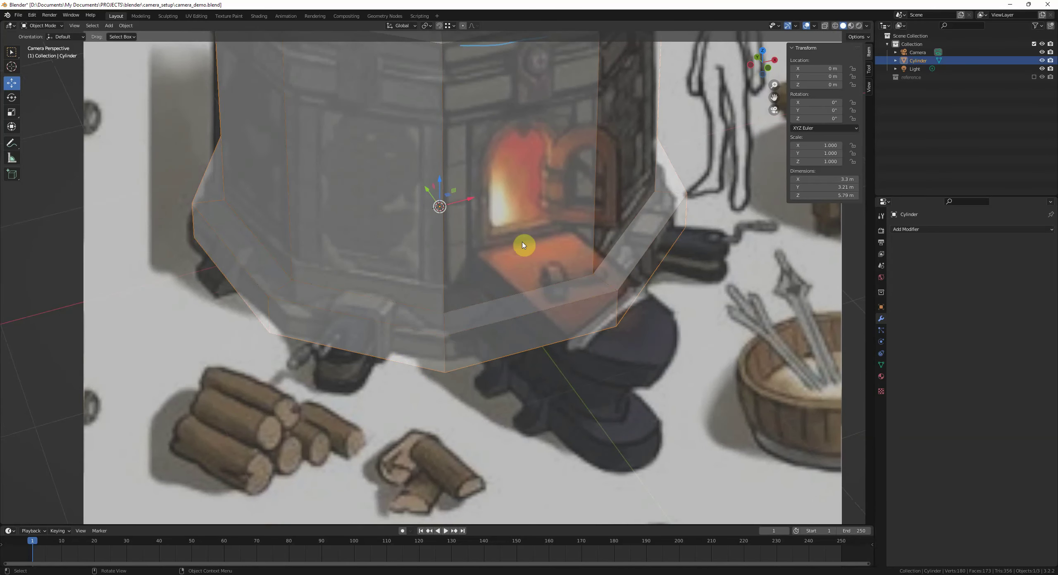
{"action": "scroll", "coordinate": [512, 264], "scroll_direction": "down", "scroll_amount": 3}
{"action": "key", "text": "Tab"}
{"action": "left_click", "coordinate": [374, 314]}
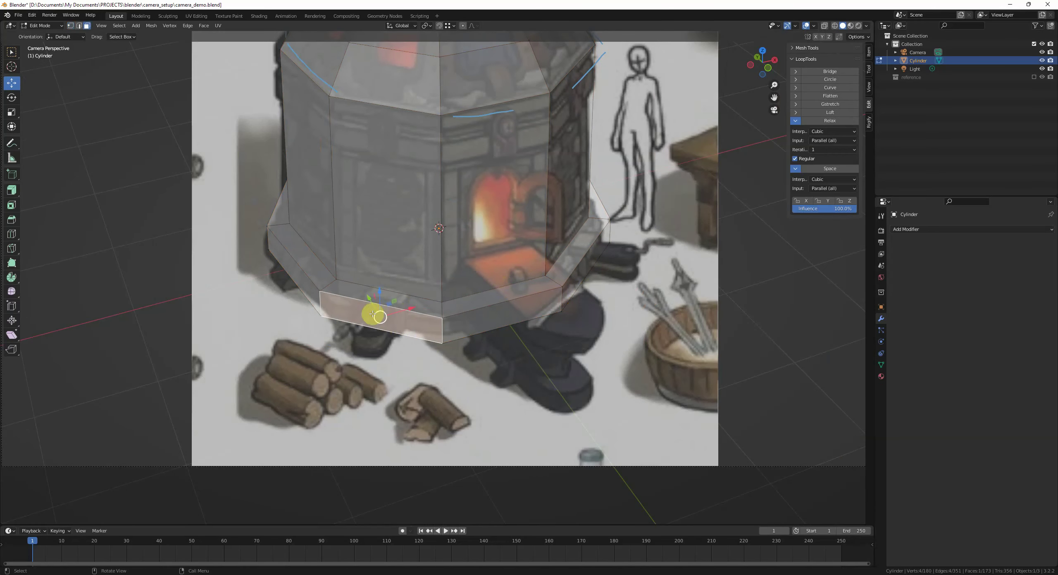
{"action": "scroll", "coordinate": [373, 315], "scroll_direction": "up", "scroll_amount": 3}
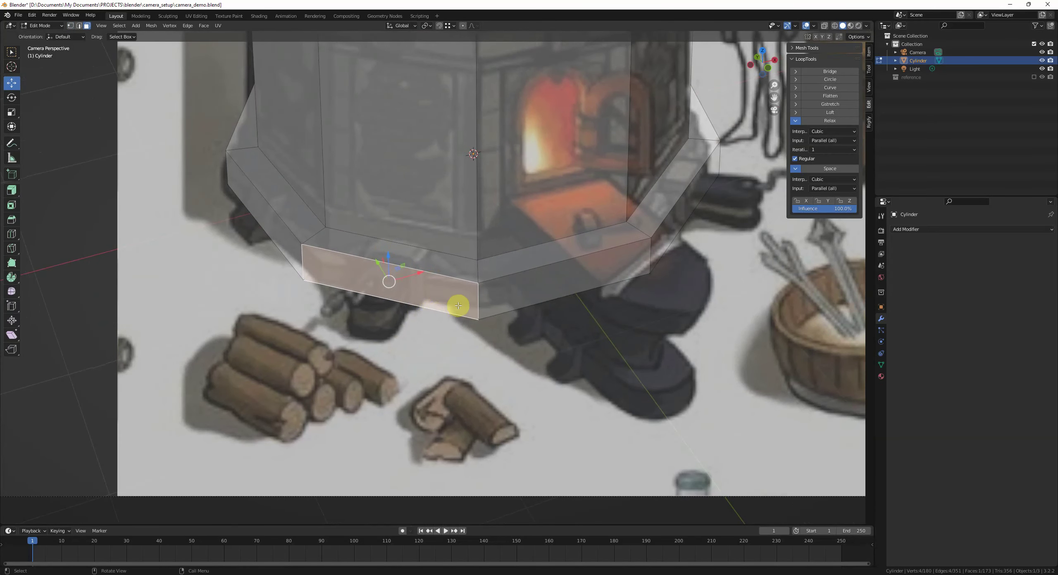
{"action": "middle_click_drag", "start_coordinate": [435, 295], "coordinate": [432, 314], "text": "shift"}
{"action": "scroll", "coordinate": [390, 304], "scroll_direction": "down", "scroll_amount": 1}
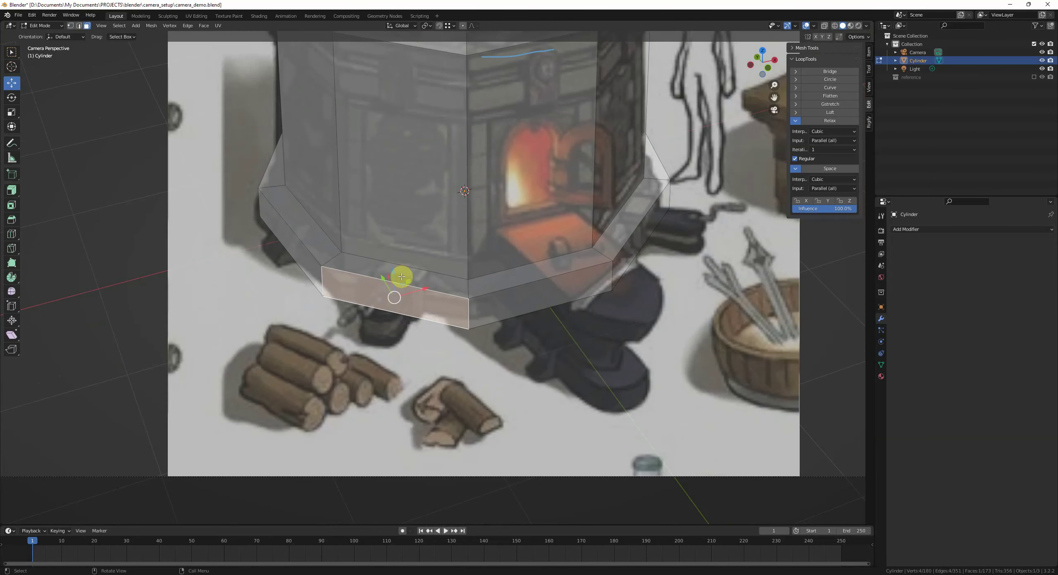
{"action": "key", "text": "shift+d"}
{"action": "right_click", "coordinate": [409, 310]}
{"action": "scroll", "coordinate": [456, 330], "scroll_direction": "up", "scroll_amount": 3}
{"action": "scroll", "coordinate": [504, 343], "scroll_direction": "down", "scroll_amount": 2}
{"action": "scroll", "coordinate": [503, 342], "scroll_direction": "up", "scroll_amount": 2}
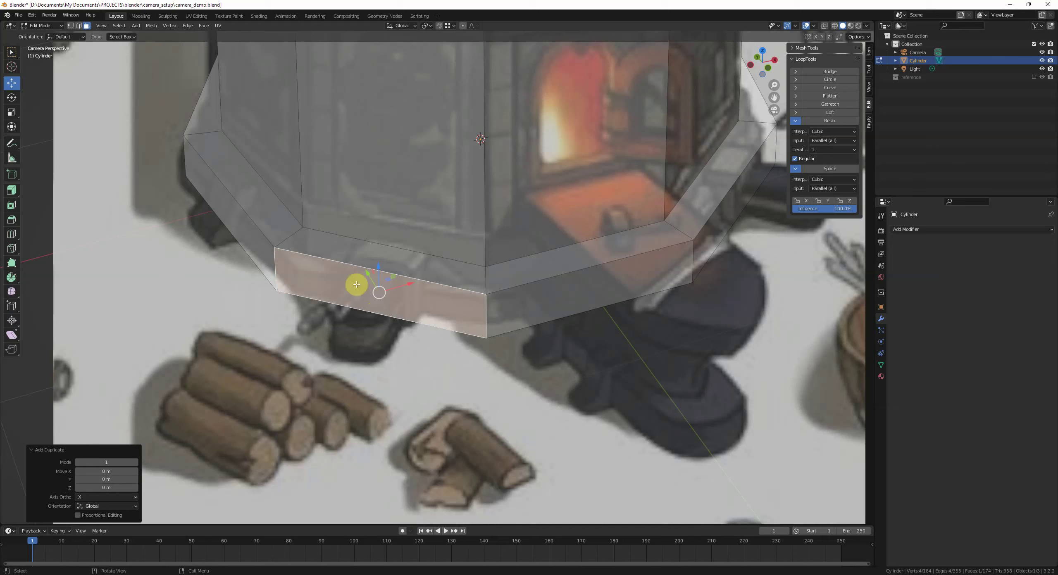
{"action": "key", "text": "g"}
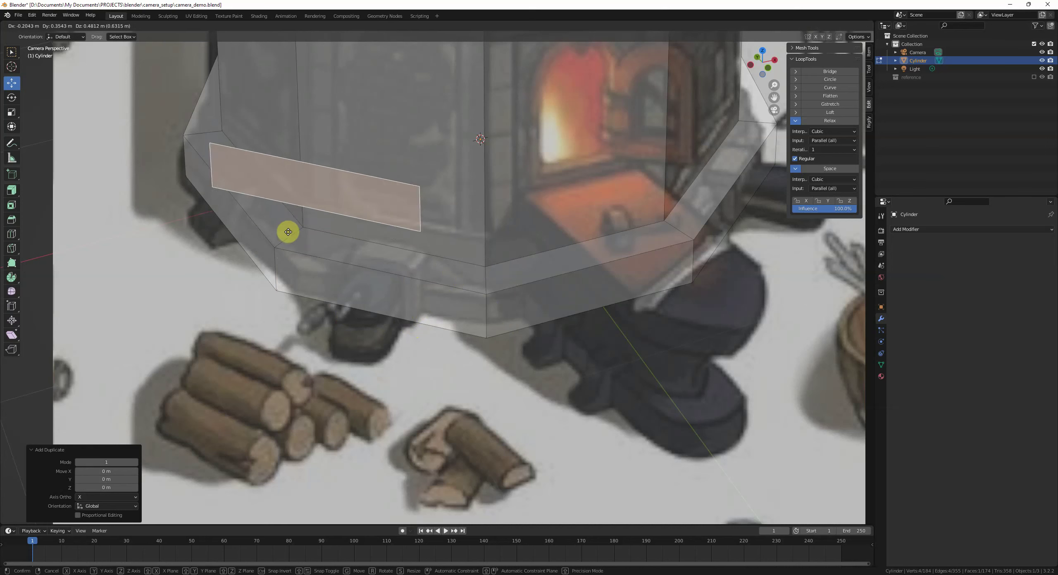
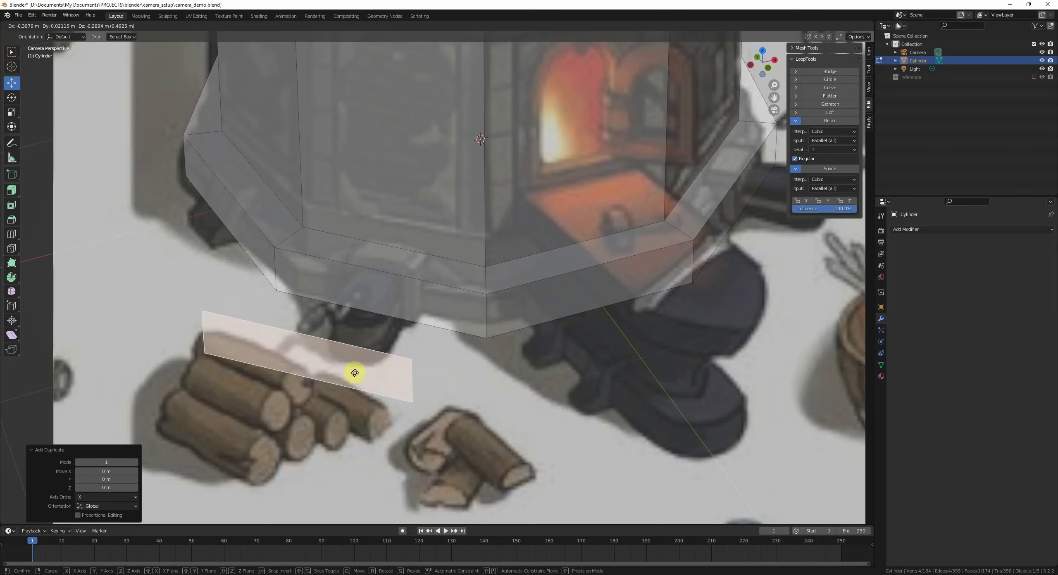
{"action": "key", "text": "Escape"}
{"action": "middle_click_drag", "start_coordinate": [318, 307], "coordinate": [424, 324]}
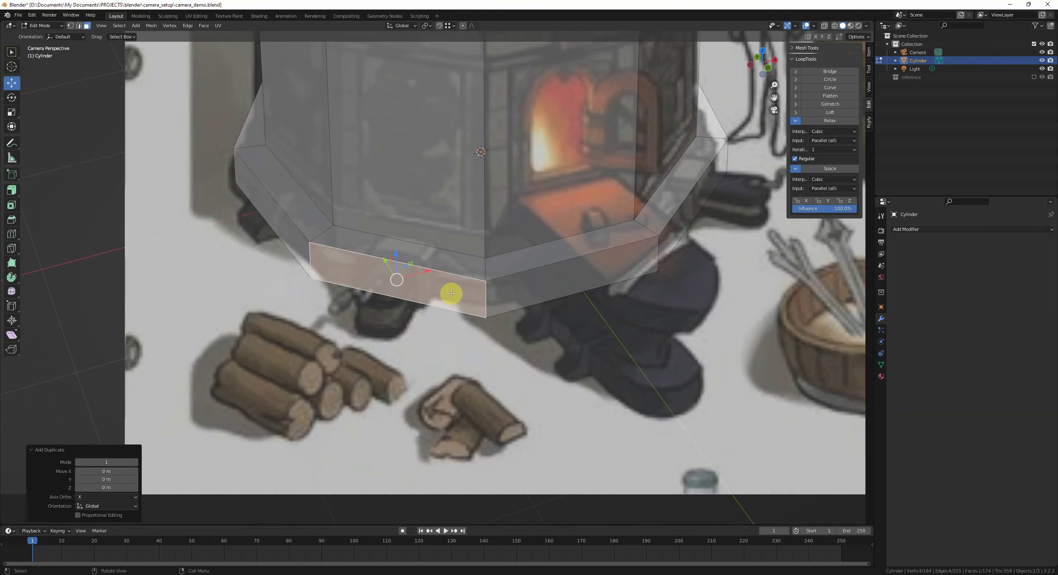
Step: Separate the duplicated plinth face into its own object and open that object for mesh editing
{"action": "key", "text": "p"}
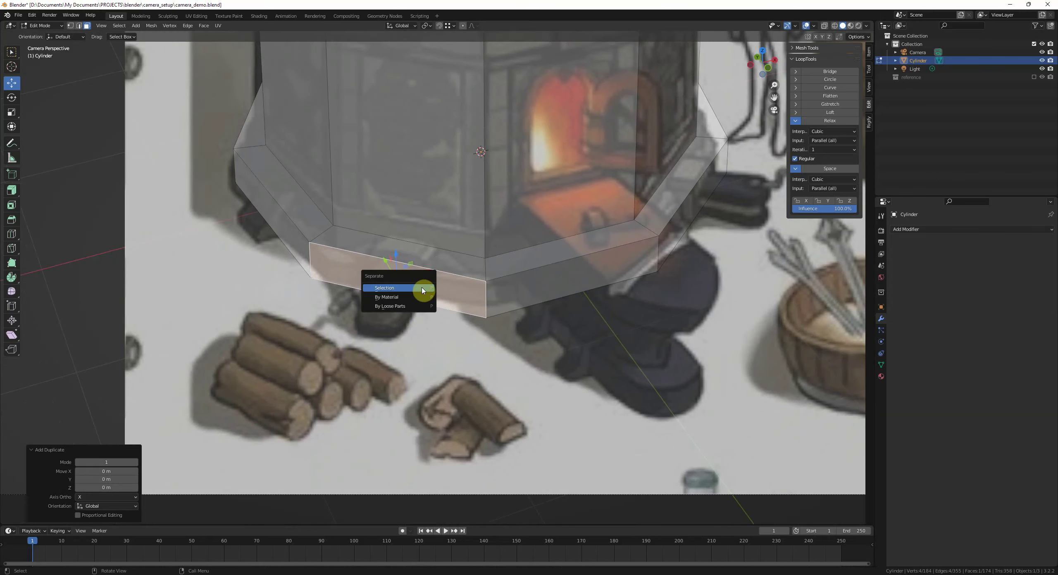
{"action": "left_click", "coordinate": [422, 289]}
{"action": "key", "text": "Tab"}
{"action": "left_click", "coordinate": [396, 285]}
{"action": "key", "text": "Tab"}
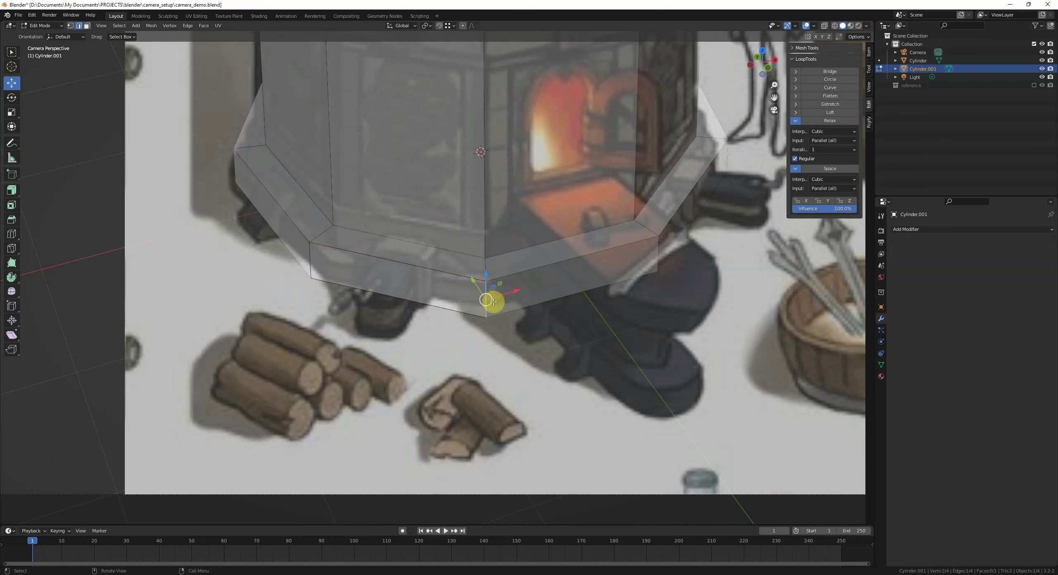
Step: Slide both vertical edges of the separated face inward to match the width of the foot in the concept image
{"action": "key", "text": "g"}
{"action": "key", "text": "g"}
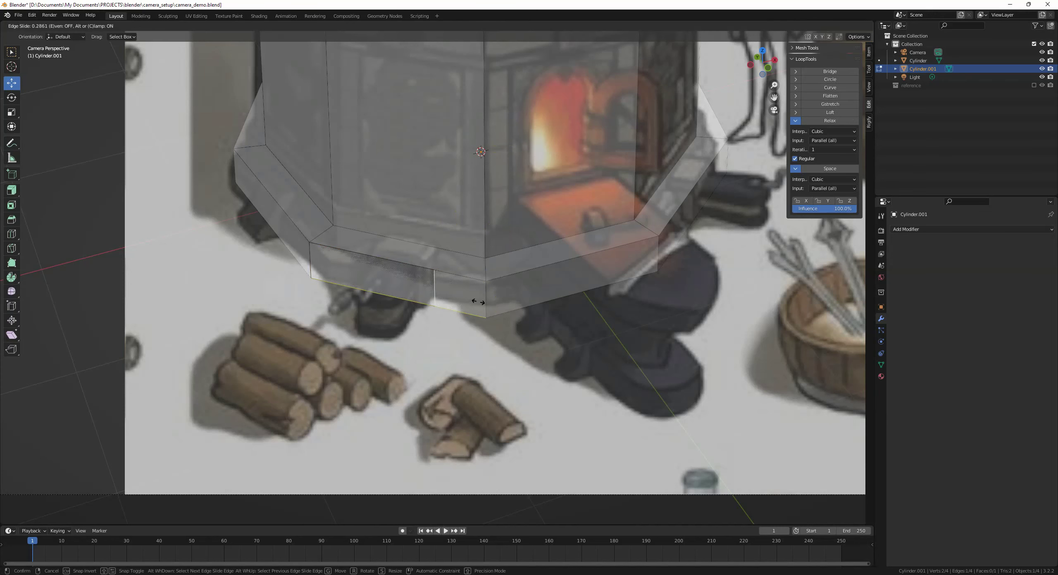
{"action": "left_click", "coordinate": [354, 278]}
{"action": "key", "text": "g"}
{"action": "key", "text": "g"}
{"action": "left_click", "coordinate": [343, 270]}
{"action": "left_click", "coordinate": [421, 274]}
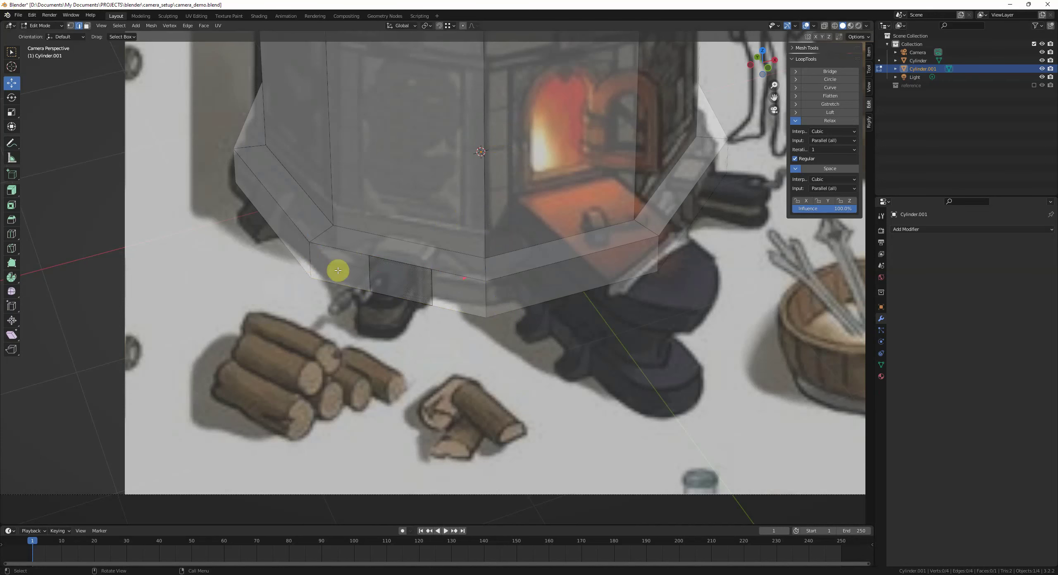
Step: Extrude the narrowed face outward about 0.394 m along its normal to form the foot block
{"action": "left_click", "coordinate": [404, 285]}
{"action": "scroll", "coordinate": [441, 272], "scroll_direction": "up", "scroll_amount": 2}
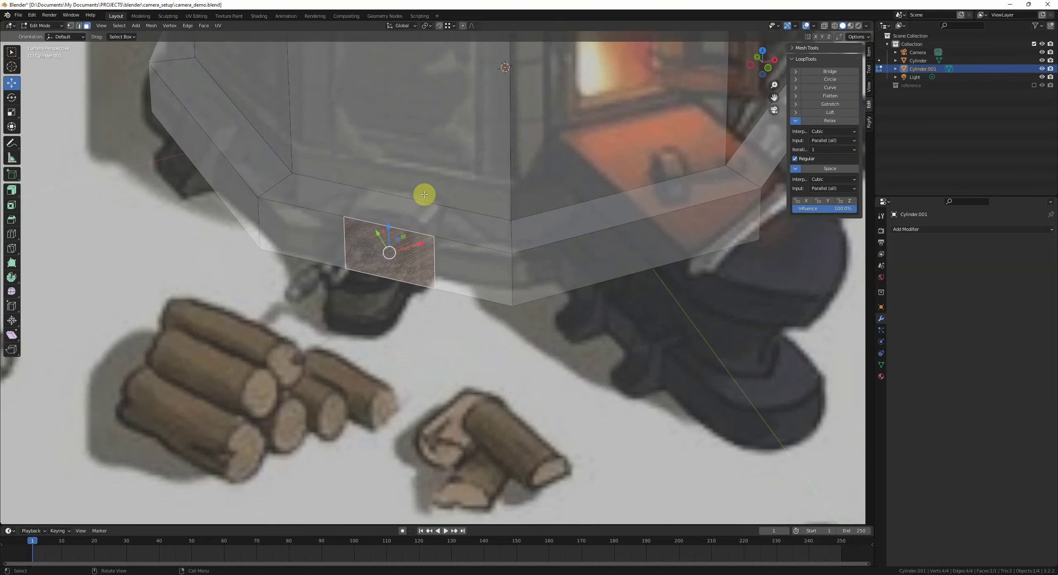
{"action": "key", "text": "e"}
{"action": "left_click", "coordinate": [448, 266]}
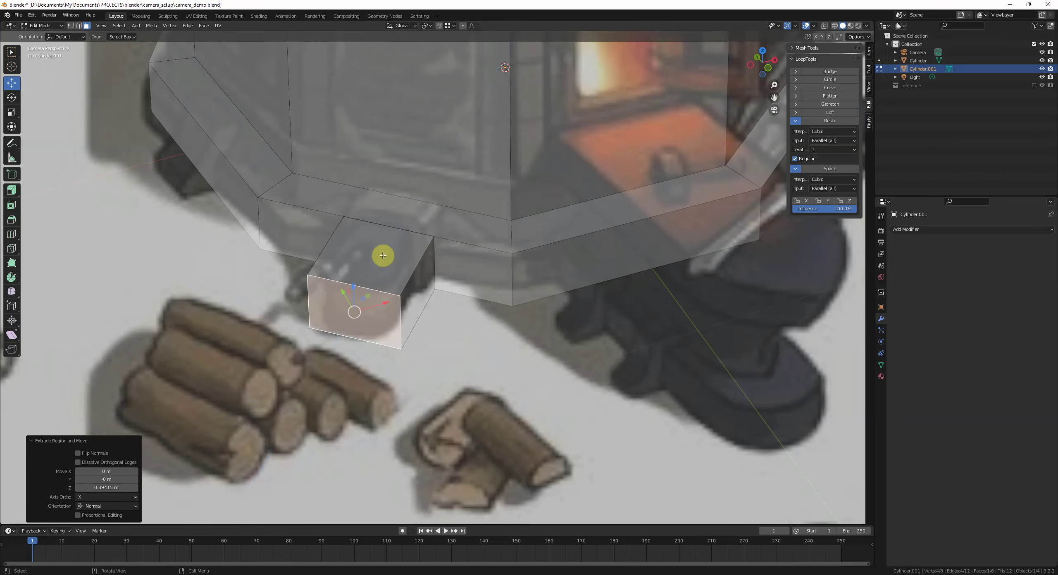
{"action": "key", "text": "KP_Decimal"}
{"action": "middle_click_drag", "start_coordinate": [397, 243], "coordinate": [469, 229]}
{"action": "key", "text": "KP_0"}
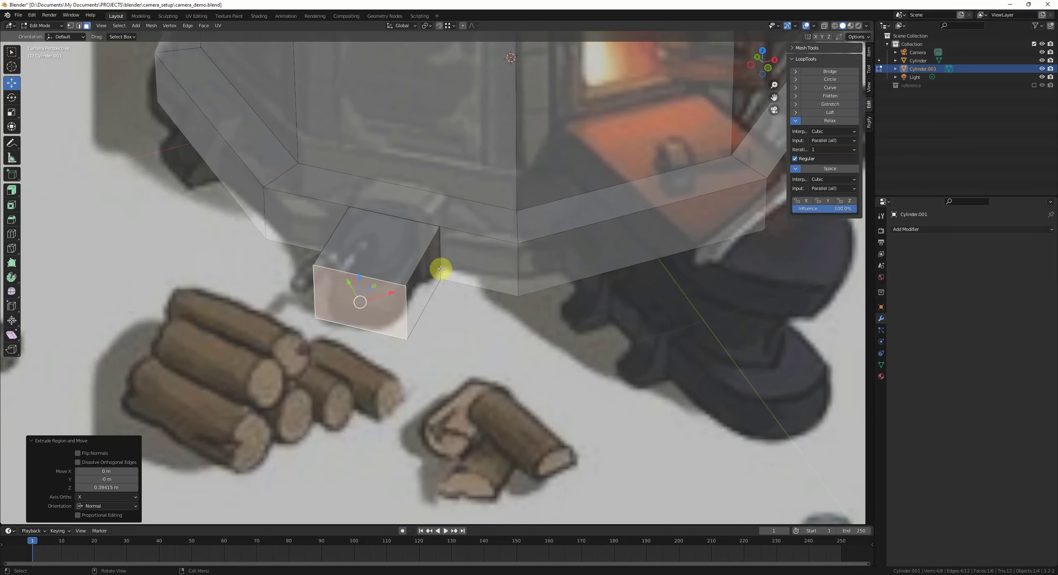
{"action": "key", "text": "Tab"}
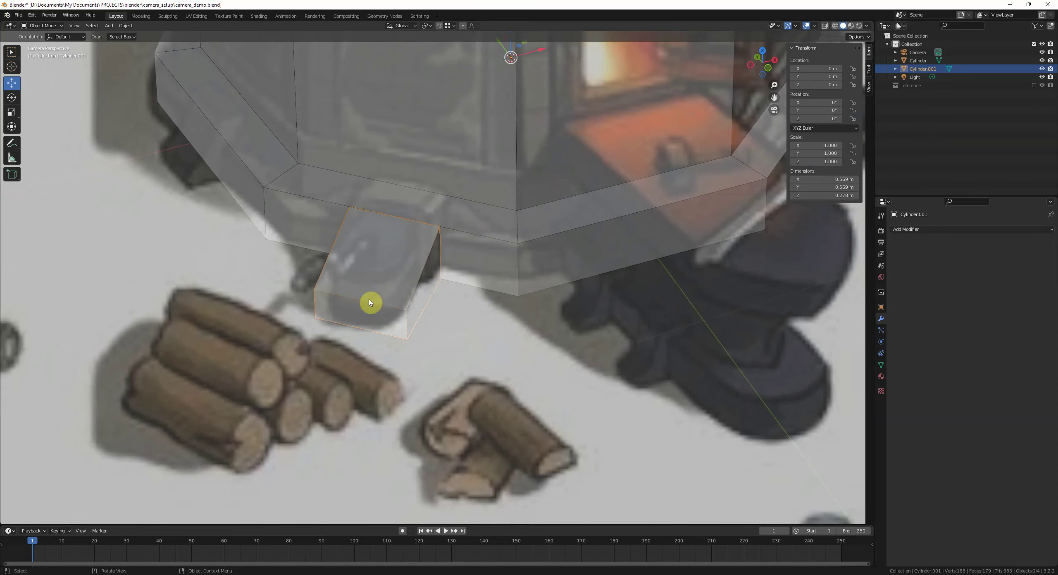
Step: Add one lengthwise and one crosswise loop cut to the foot block
{"action": "scroll", "coordinate": [441, 331], "scroll_direction": "up", "scroll_amount": 1}
{"action": "key", "text": "Tab"}
{"action": "left_click", "coordinate": [352, 303], "text": "alt"}
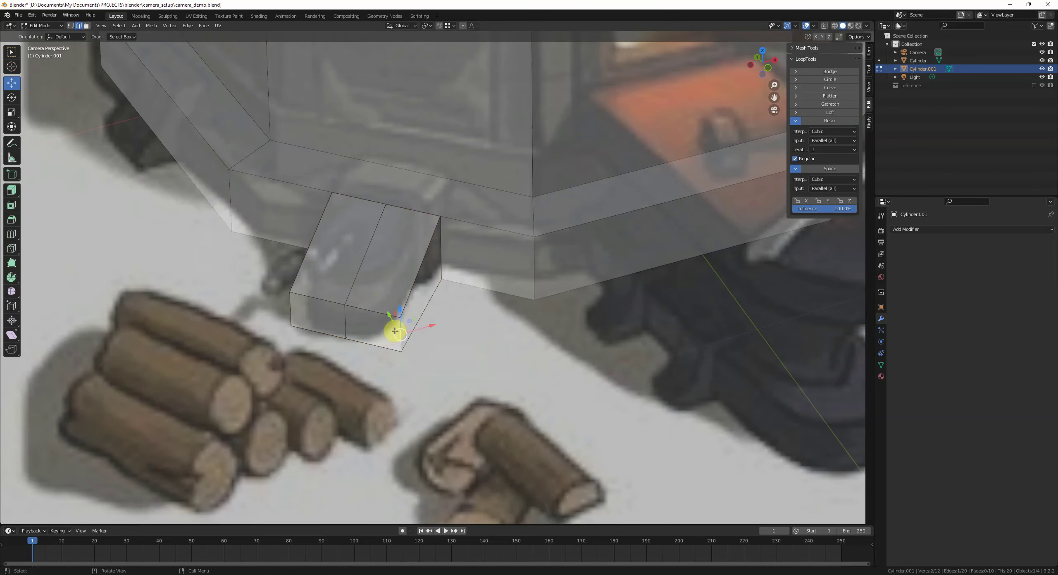
{"action": "key", "text": "ctrl+r"}
{"action": "left_click", "coordinate": [397, 305]}
Step: Slide the foot block's vertical corner edges inward to taper its front end to the concept's rounded foot
{"action": "key", "text": "g"}
{"action": "key", "text": "g"}
{"action": "left_click", "coordinate": [320, 324]}
{"action": "key", "text": "g"}
{"action": "key", "text": "g"}
{"action": "left_click", "coordinate": [330, 315]}
{"action": "left_click", "coordinate": [295, 310]}
{"action": "key", "text": "g"}
{"action": "key", "text": "g"}
{"action": "left_click", "coordinate": [315, 314]}
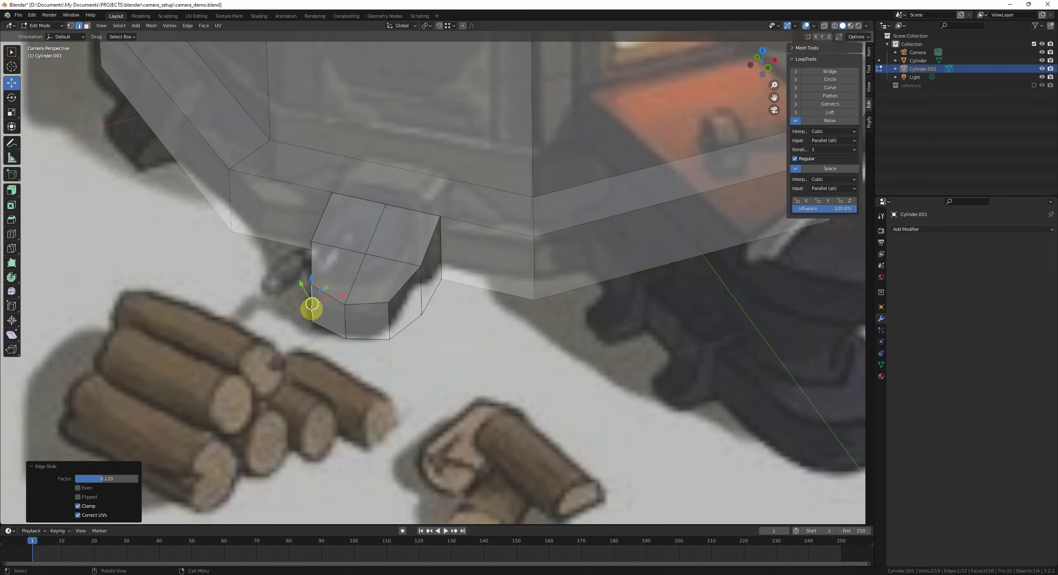
{"action": "key", "text": "Tab"}
{"action": "scroll", "coordinate": [360, 313], "scroll_direction": "down", "scroll_amount": 3}
{"action": "key", "text": "alt+a"}
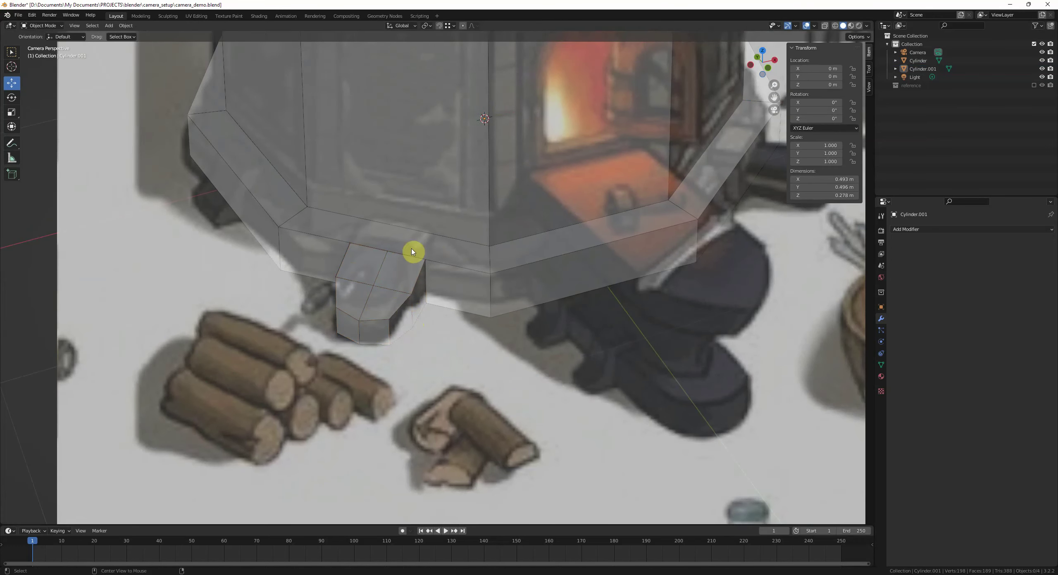
Step: Add a Mirror modifier on the X axis to the foot object
{"action": "scroll", "coordinate": [415, 236], "scroll_direction": "down", "scroll_amount": 2}
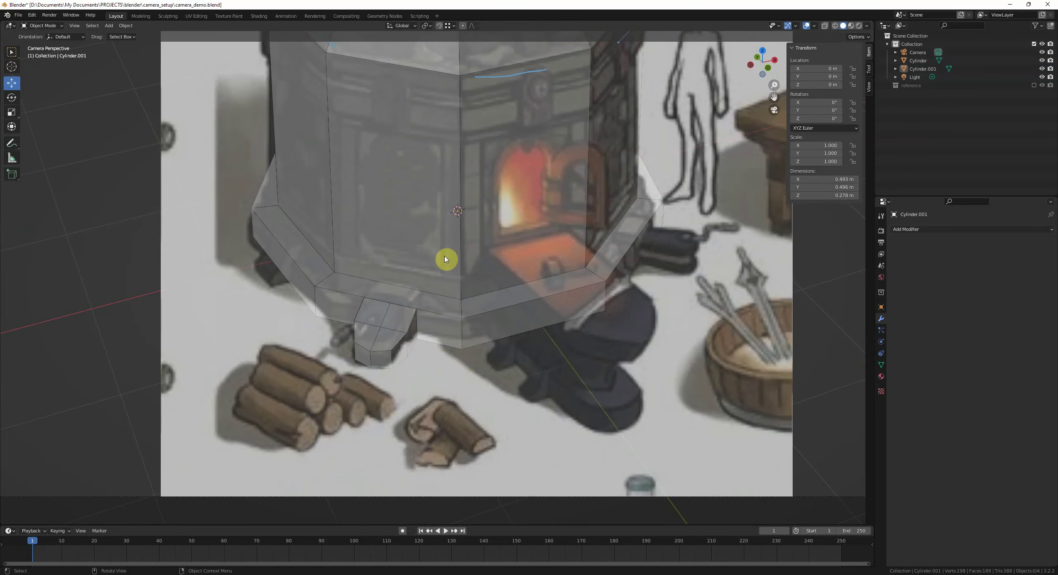
{"action": "middle_click_drag", "start_coordinate": [408, 183], "coordinate": [442, 219], "text": "shift"}
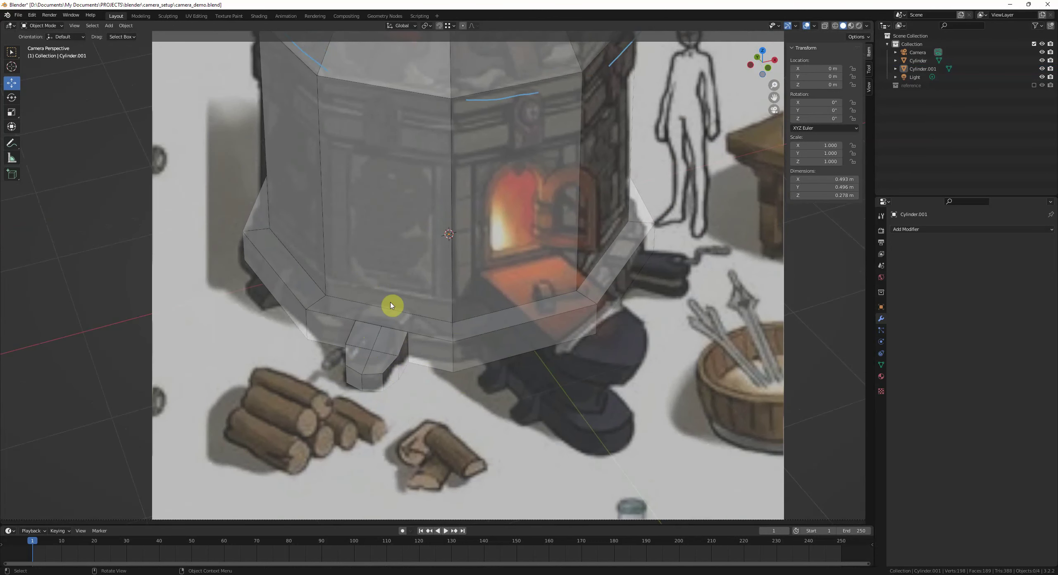
{"action": "scroll", "coordinate": [397, 205], "scroll_direction": "down", "scroll_amount": 3}
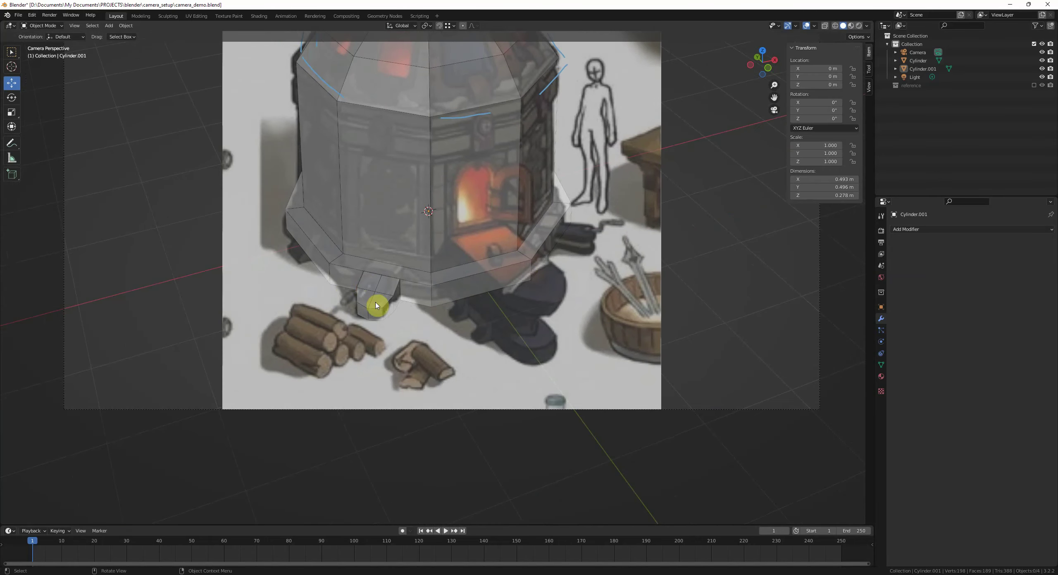
{"action": "left_click", "coordinate": [376, 306]}
{"action": "middle_click_drag", "start_coordinate": [444, 296], "coordinate": [418, 295], "text": "shift"}
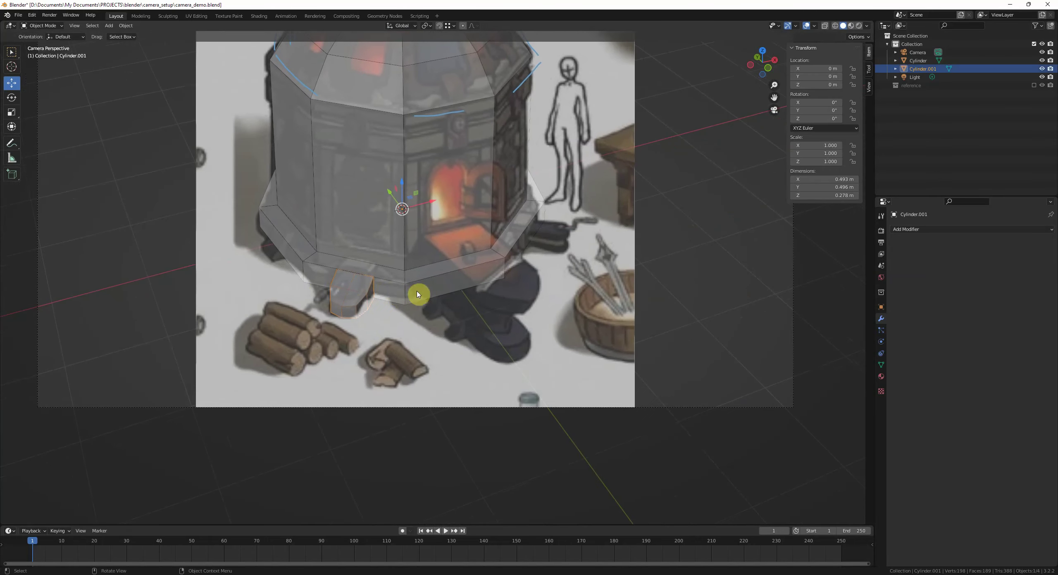
{"action": "key", "text": "q"}
{"action": "left_click", "coordinate": [482, 235]}
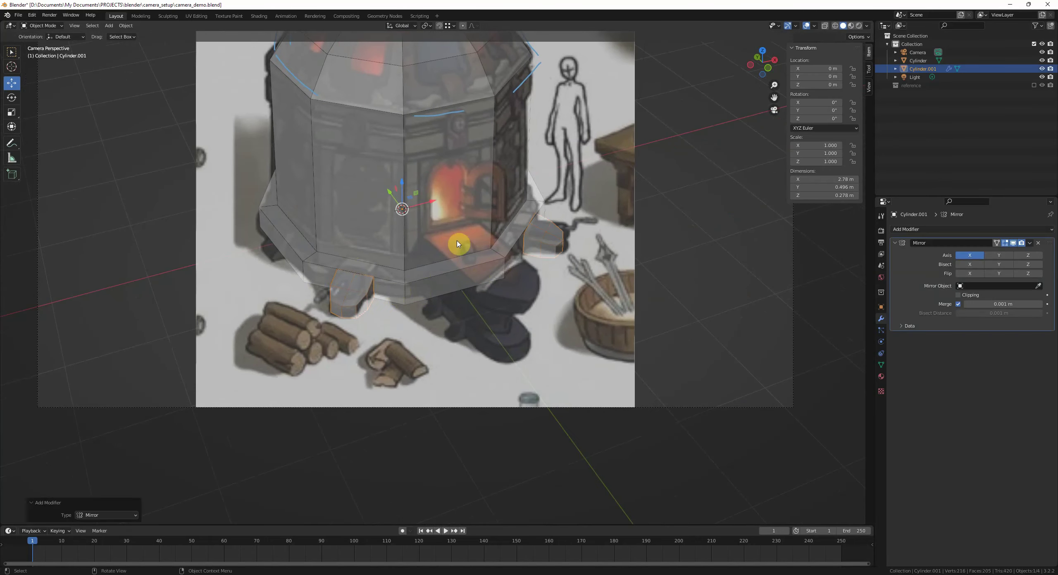
Step: Compare the placement of the mirrored foot with the feet in the concept image
{"action": "left_click", "coordinate": [590, 241]}
{"action": "middle_click_drag", "start_coordinate": [627, 221], "coordinate": [510, 236], "text": "shift"}
{"action": "scroll", "coordinate": [511, 239], "scroll_direction": "up", "scroll_amount": 3}
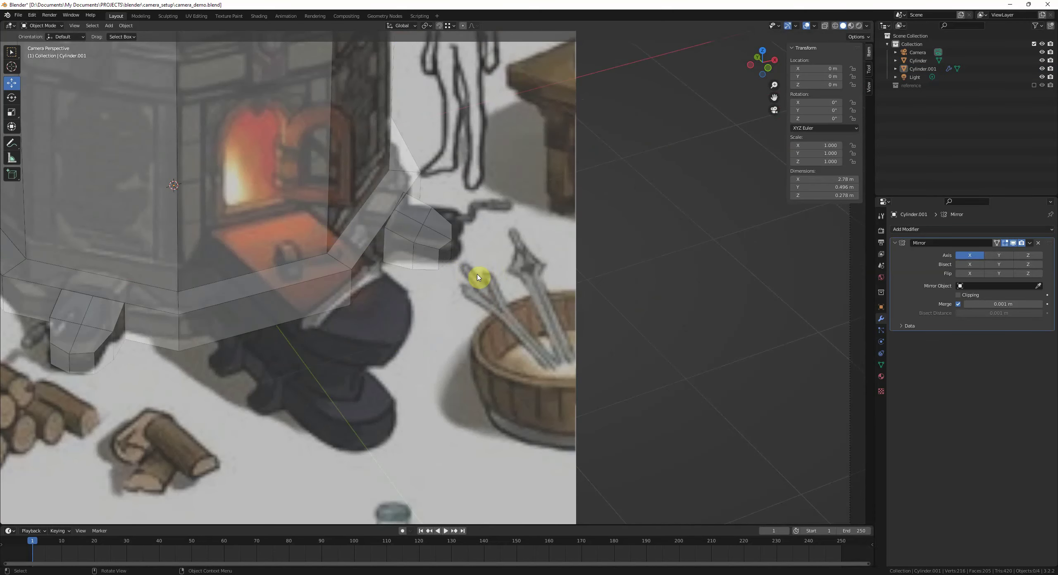
{"action": "left_click", "coordinate": [438, 236]}
{"action": "middle_click_drag", "start_coordinate": [273, 268], "coordinate": [437, 236], "text": "shift"}
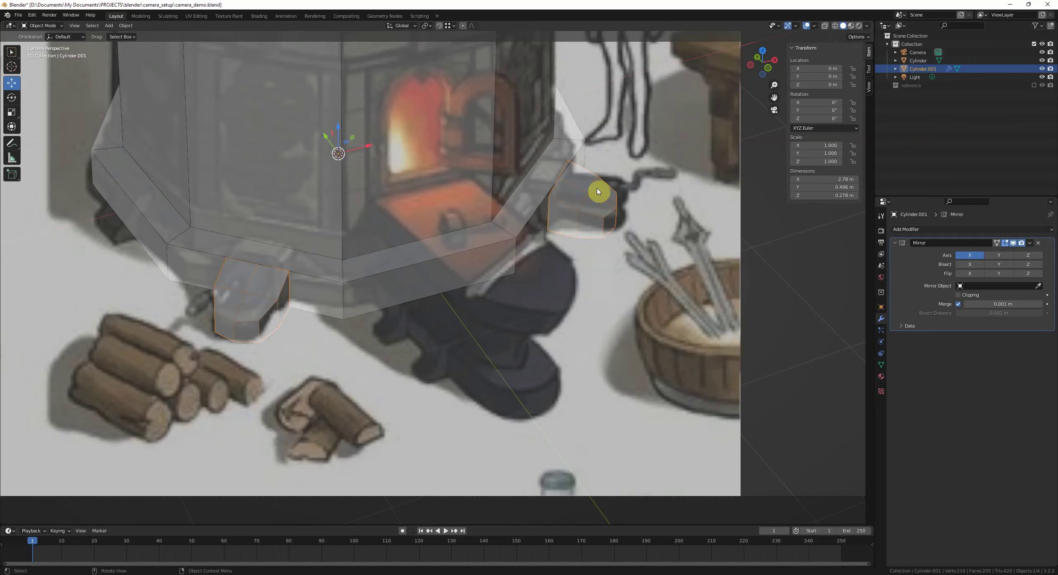
{"action": "middle_click_drag", "start_coordinate": [577, 234], "coordinate": [560, 272], "text": "shift"}
Step: Lower the face loop on top of the furnace's plinth about 0.143 m along Z
{"action": "left_click", "coordinate": [386, 312]}
{"action": "key", "text": "Tab"}
{"action": "left_click", "coordinate": [522, 229], "text": "alt"}
{"action": "middle_click_drag", "start_coordinate": [520, 227], "coordinate": [565, 222], "text": "shift"}
{"action": "middle_click_drag", "start_coordinate": [270, 228], "coordinate": [251, 215], "text": "shift"}
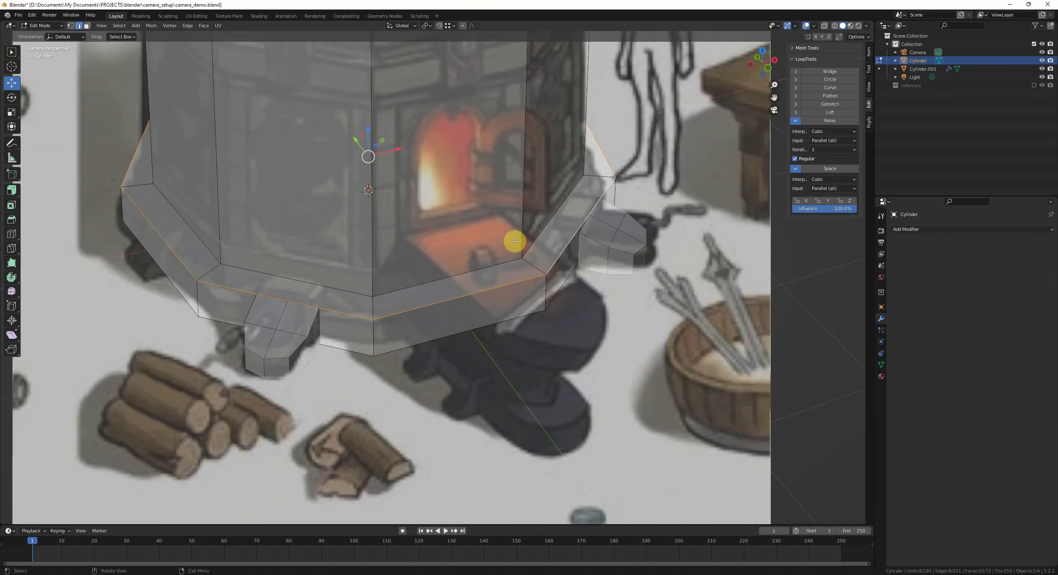
{"action": "key", "text": "Tab"}
{"action": "key", "text": "g"}
{"action": "right_click", "coordinate": [36, 207]}
{"action": "key", "text": "Tab"}
{"action": "key", "text": "3"}
{"action": "left_click", "coordinate": [365, 311], "text": "alt"}
{"action": "key", "text": "g"}
{"action": "key", "text": "z"}
{"action": "left_click", "coordinate": [374, 324]}
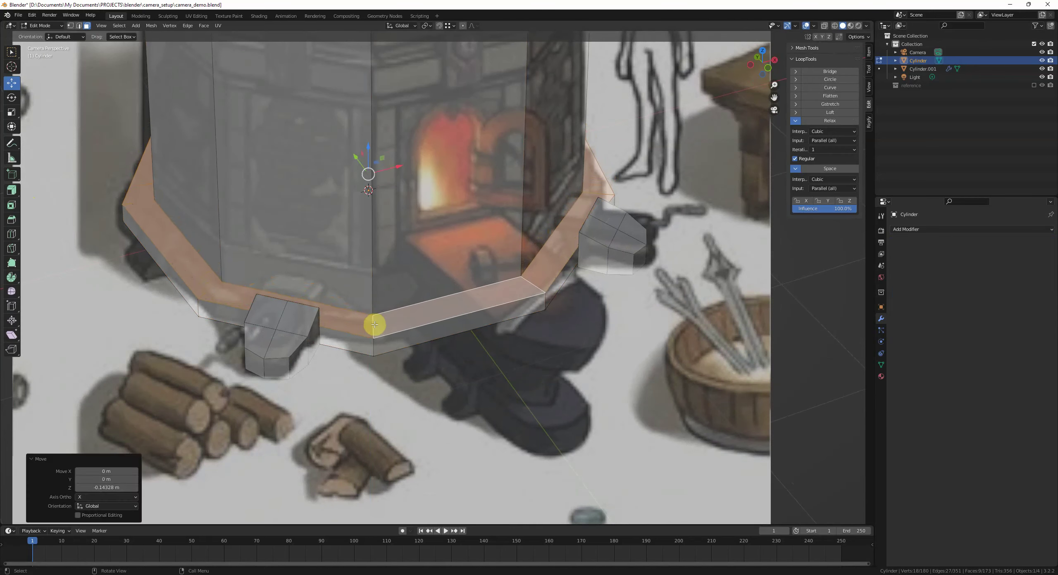
Step: Scale the plinth's outer side face loop down to 0.971
{"action": "key", "text": "Tab"}
{"action": "key", "text": "Tab"}
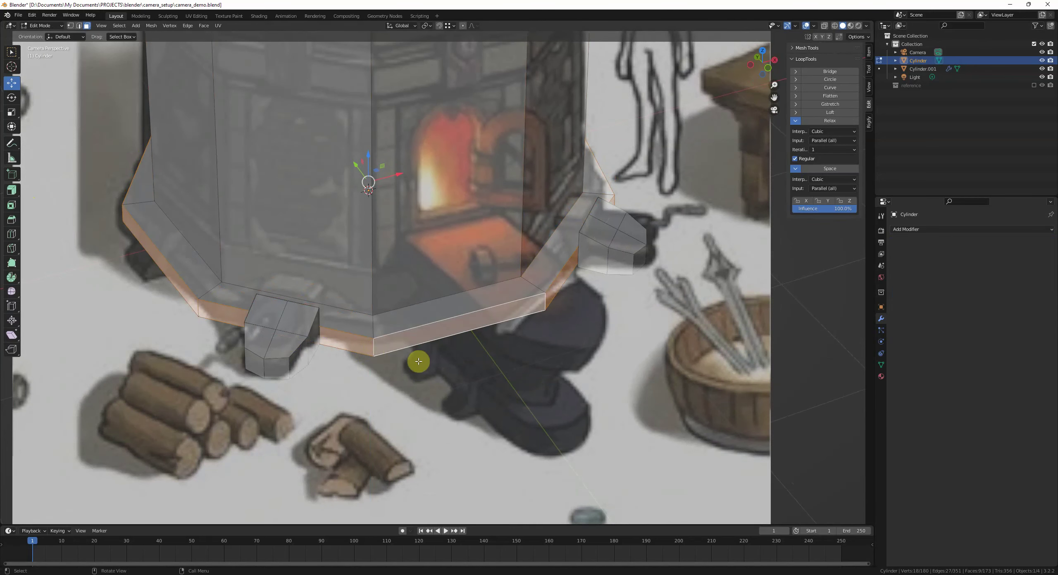
{"action": "key", "text": "s"}
{"action": "left_click", "coordinate": [497, 382]}
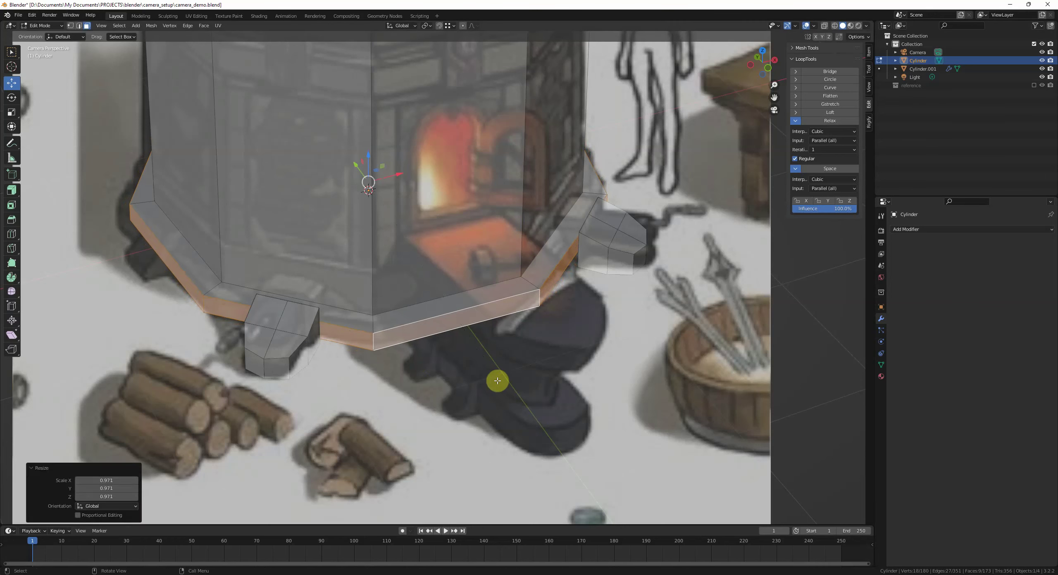
{"action": "key", "text": "Tab"}
{"action": "key", "text": "alt+a"}
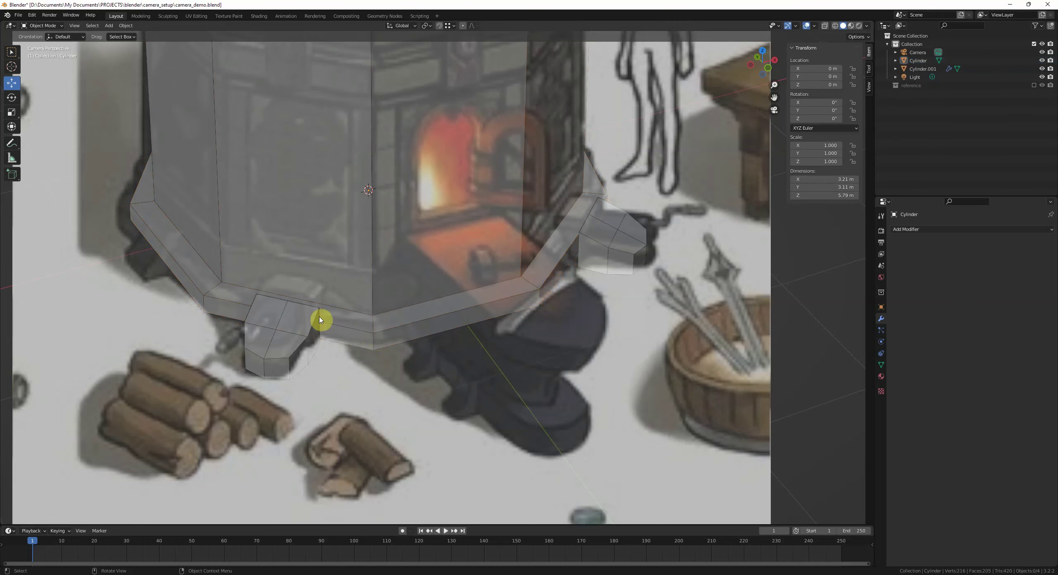
Step: Nudge the plinth's top face loop slightly along Z to fit the concept image
{"action": "middle_click_drag", "start_coordinate": [293, 287], "coordinate": [287, 294], "text": "shift"}
{"action": "key", "text": "Tab"}
{"action": "left_click", "coordinate": [364, 328], "text": "alt"}
{"action": "key", "text": "g"}
{"action": "key", "text": "z"}
{"action": "left_click", "coordinate": [366, 327]}
{"action": "key", "text": "Tab"}
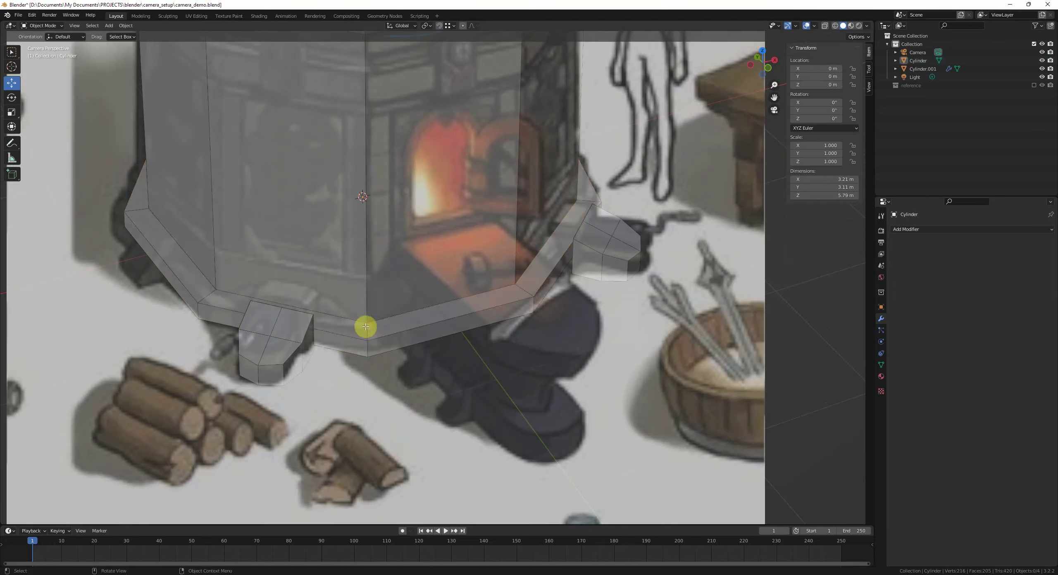
Step: Review the whole furnace from another angle and through the camera, and slightly adjust the opacity of the camera's concept image
{"action": "middle_click_drag", "start_coordinate": [365, 327], "coordinate": [475, 306]}
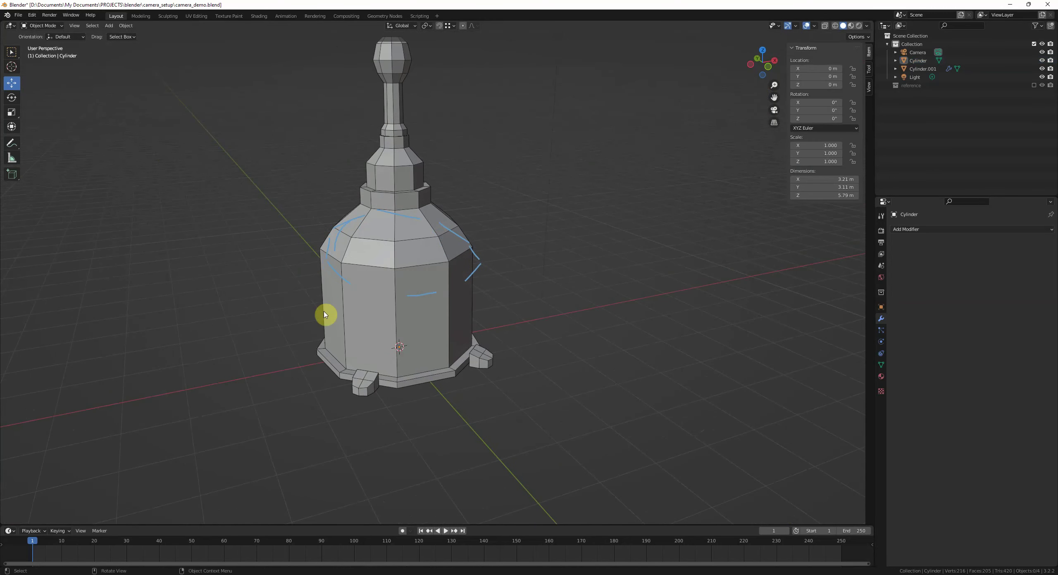
{"action": "key", "text": "KP_0"}
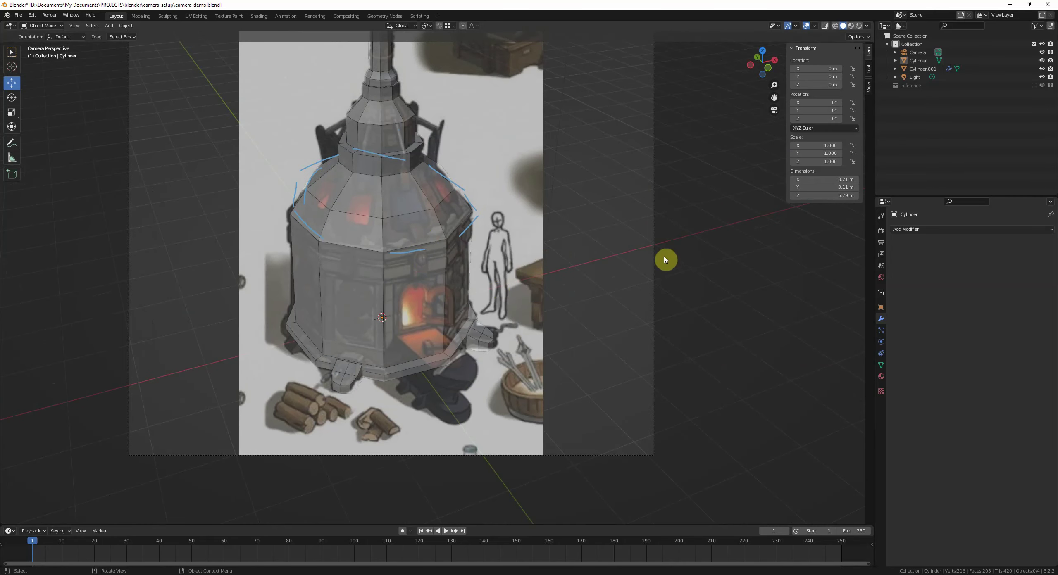
{"action": "left_click", "coordinate": [654, 234]}
{"action": "middle_click_drag", "start_coordinate": [663, 269], "coordinate": [671, 343], "text": "shift"}
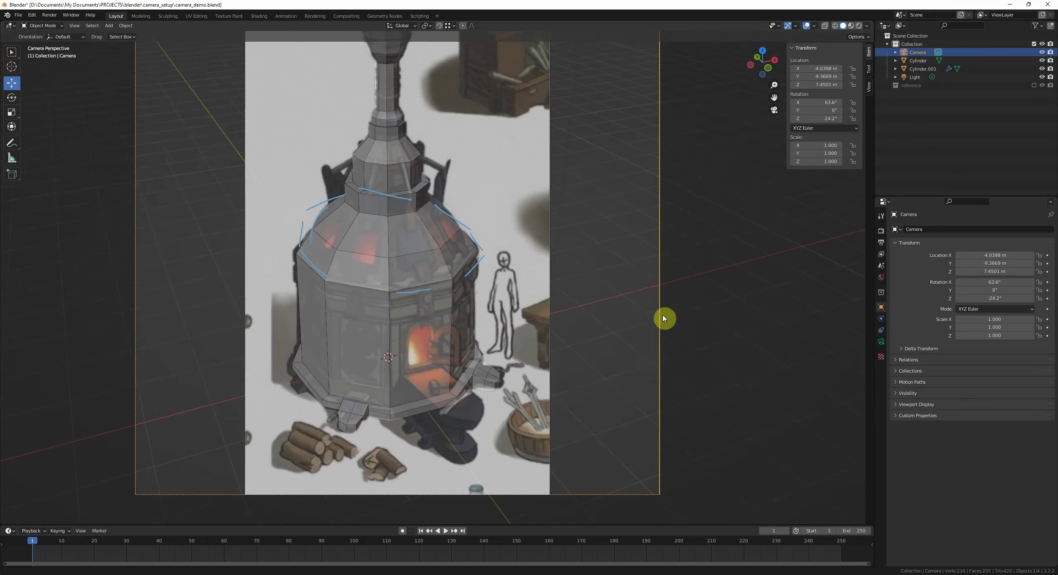
{"action": "scroll", "coordinate": [672, 345], "scroll_direction": "up", "scroll_amount": 2, "text": "shift"}
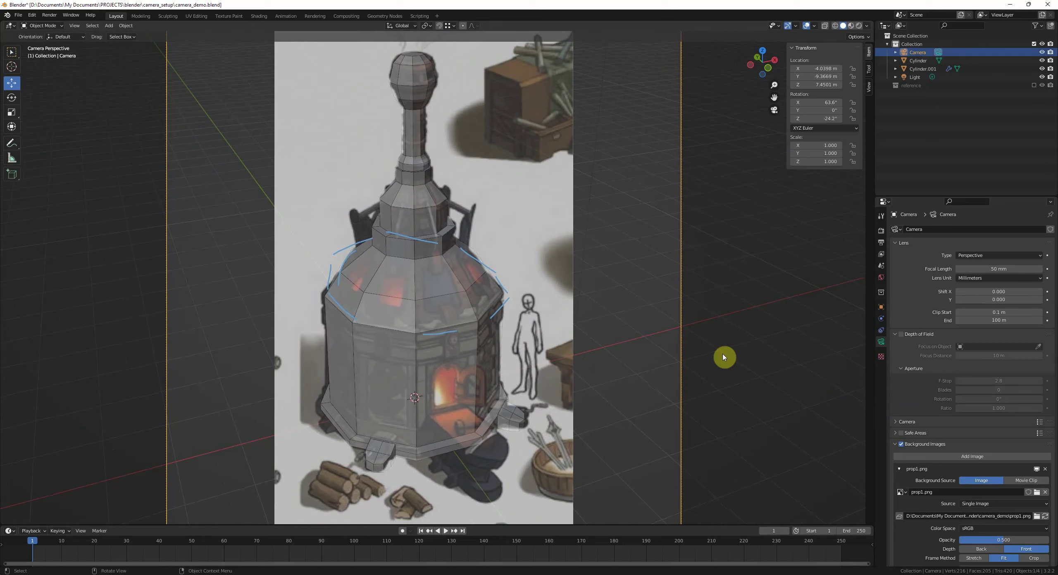
{"action": "scroll", "coordinate": [999, 449], "scroll_direction": "down", "scroll_amount": 3}
{"action": "mouse_move", "coordinate": [996, 456]}
{"action": "left_mouse_down"}
{"action": "mouse_move", "coordinate": [1049, 455]}
{"action": "mouse_move", "coordinate": [960, 456]}
{"action": "mouse_move", "coordinate": [1048, 456]}
{"action": "mouse_move", "coordinate": [959, 455]}
{"action": "mouse_move", "coordinate": [1048, 455]}
{"action": "mouse_move", "coordinate": [962, 455]}
{"action": "mouse_move", "coordinate": [1048, 455]}
{"action": "mouse_move", "coordinate": [965, 455]}
{"action": "mouse_move", "coordinate": [1049, 455]}
{"action": "mouse_move", "coordinate": [1000, 452]}
{"action": "left_mouse_up"}
{"action": "scroll", "coordinate": [569, 286], "scroll_direction": "up", "scroll_amount": 3}
{"action": "middle_click_drag", "start_coordinate": [553, 252], "coordinate": [572, 396], "text": "shift"}
{"action": "scroll", "coordinate": [441, 335], "scroll_direction": "up", "scroll_amount": 5}
Step: Fine-tune the height of the edge loop below the furnace's upper collar by shifting it twice along Z against the concept image
{"action": "left_click", "coordinate": [443, 318]}
{"action": "key", "text": "Tab"}
{"action": "key", "text": "2"}
{"action": "left_click", "coordinate": [432, 262], "text": "alt"}
{"action": "scroll", "coordinate": [438, 281], "scroll_direction": "up", "scroll_amount": 2}
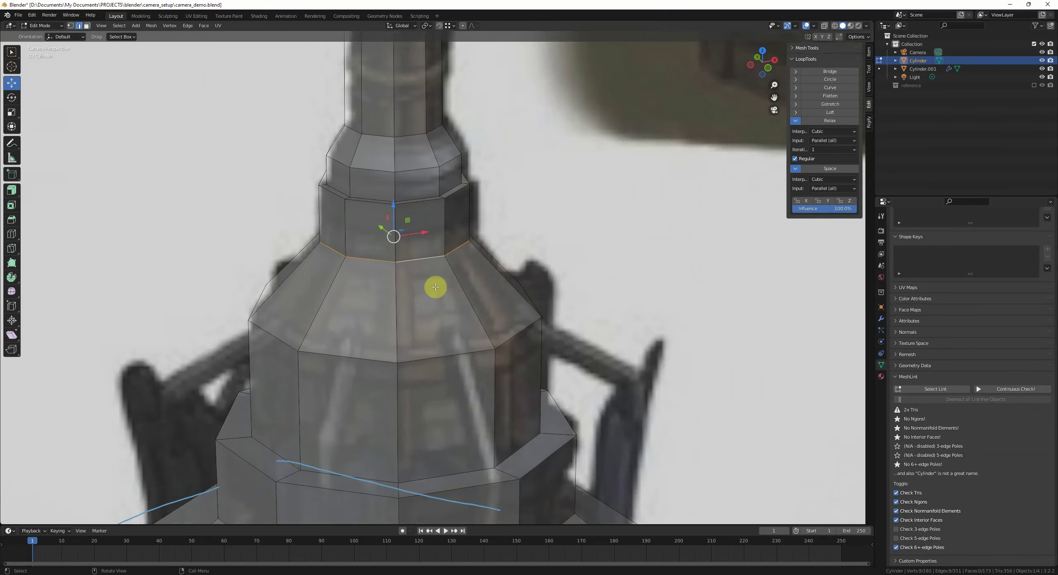
{"action": "key", "text": "g"}
{"action": "key", "text": "z"}
{"action": "left_click", "coordinate": [438, 290]}
{"action": "key", "text": "g"}
{"action": "key", "text": "z"}
{"action": "left_click", "coordinate": [438, 292]}
{"action": "scroll", "coordinate": [437, 278], "scroll_direction": "down", "scroll_amount": 3}
{"action": "key", "text": "Tab"}
{"action": "scroll", "coordinate": [469, 302], "scroll_direction": "down", "scroll_amount": 4}
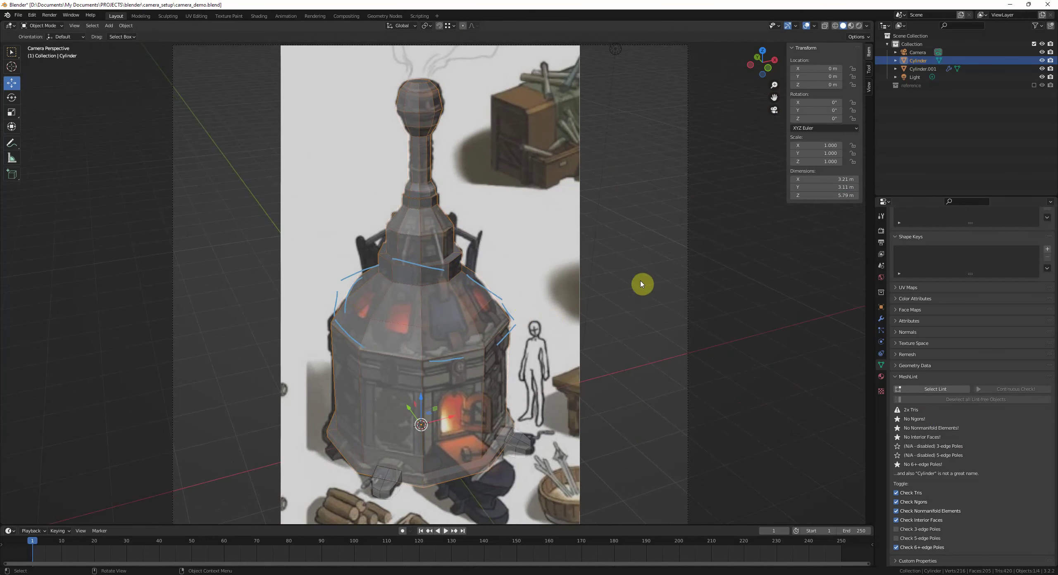
Step: Raise the concept image's opacity to 1.000 to examine the chimney and collar details, and make the image translucent again
{"action": "left_click", "coordinate": [688, 283]}
{"action": "left_click_drag", "start_coordinate": [1020, 483], "coordinate": [1049, 483]}
{"action": "middle_click_drag", "start_coordinate": [623, 291], "coordinate": [590, 361], "text": "shift"}
{"action": "scroll", "coordinate": [590, 361], "scroll_direction": "up", "scroll_amount": 4}
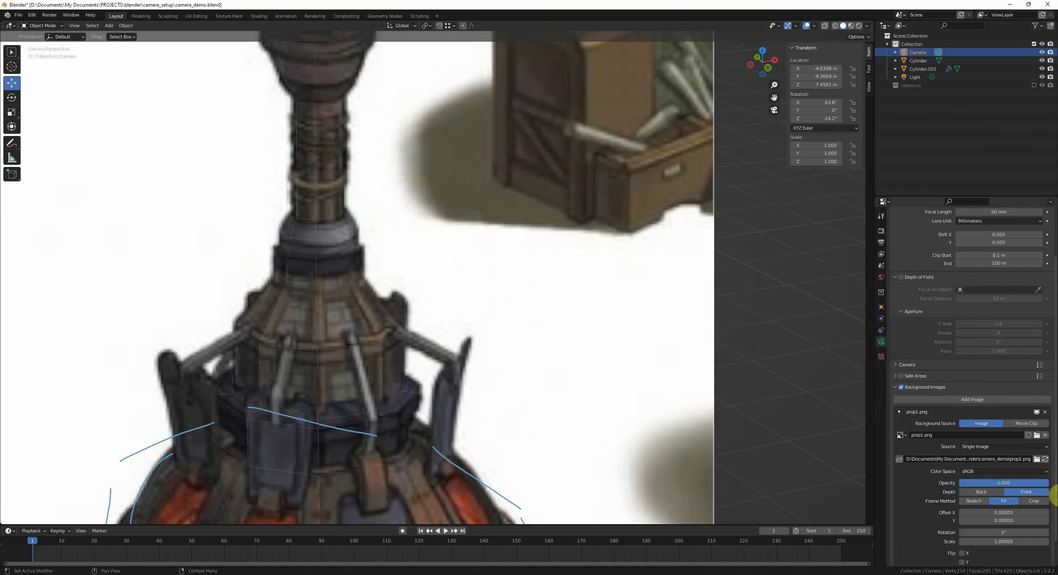
{"action": "left_click_drag", "start_coordinate": [1045, 482], "coordinate": [1003, 482]}
{"action": "left_click", "coordinate": [338, 200]}
{"action": "key", "text": "Tab"}
{"action": "scroll", "coordinate": [334, 236], "scroll_direction": "up", "scroll_amount": 3}
{"action": "left_click", "coordinate": [247, 175], "text": "alt"}
{"action": "key", "text": "Tab"}
{"action": "scroll", "coordinate": [342, 243], "scroll_direction": "down", "scroll_amount": 5}
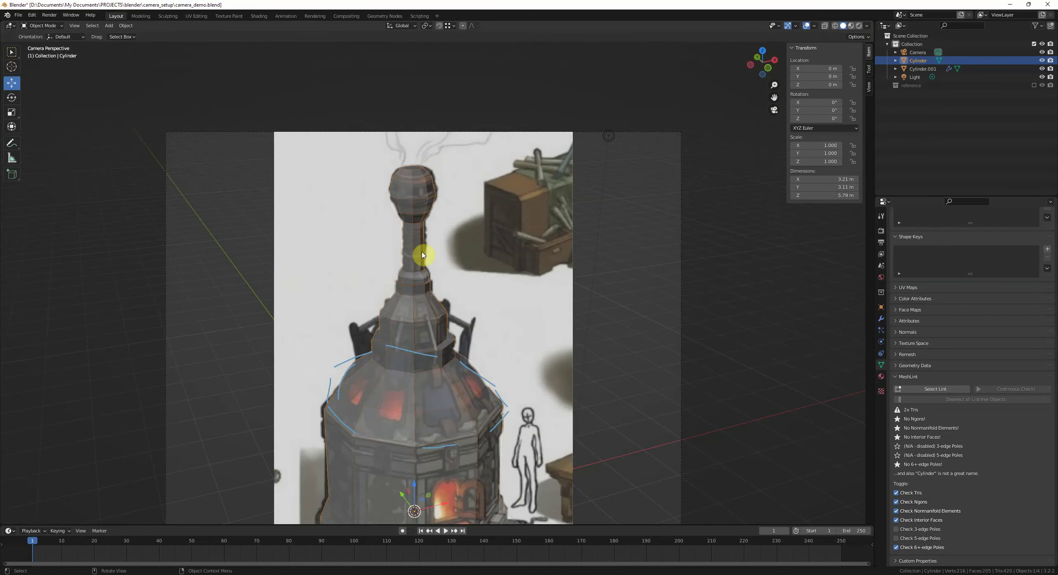
Step: Raise the opacity of the camera's concept image slightly while comparing the full furnace and plinth with the drawing
{"action": "middle_click_drag", "start_coordinate": [506, 334], "coordinate": [494, 189], "text": "shift"}
{"action": "left_click", "coordinate": [672, 254]}
{"action": "scroll", "coordinate": [673, 254], "scroll_direction": "down", "scroll_amount": 2}
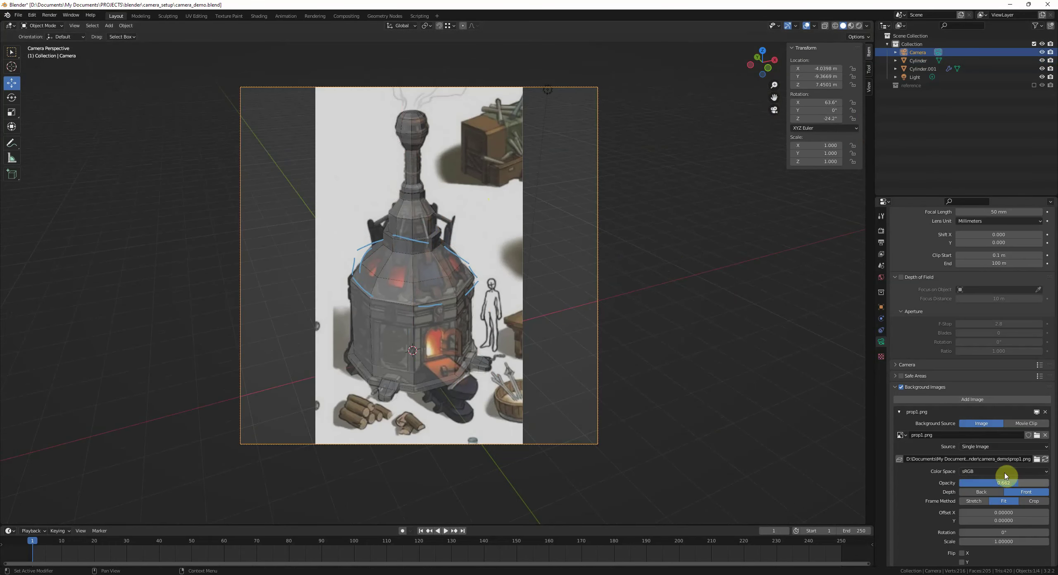
{"action": "mouse_move", "coordinate": [1005, 476]}
{"action": "left_mouse_down"}
{"action": "mouse_move", "coordinate": [1048, 482]}
{"action": "mouse_move", "coordinate": [959, 482]}
{"action": "mouse_move", "coordinate": [1048, 482]}
{"action": "mouse_move", "coordinate": [980, 482]}
{"action": "mouse_move", "coordinate": [1049, 483]}
{"action": "mouse_move", "coordinate": [1010, 482]}
{"action": "left_mouse_up"}
{"action": "scroll", "coordinate": [475, 413], "scroll_direction": "up", "scroll_amount": 2}
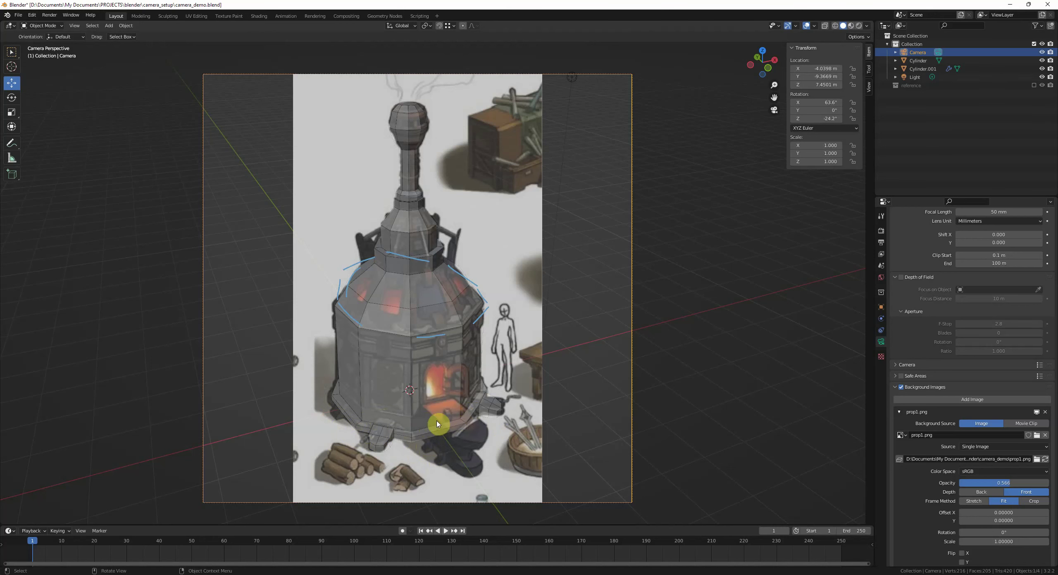
{"action": "scroll", "coordinate": [535, 431], "scroll_direction": "up", "scroll_amount": 3}
{"action": "scroll", "coordinate": [524, 425], "scroll_direction": "down", "scroll_amount": 1}
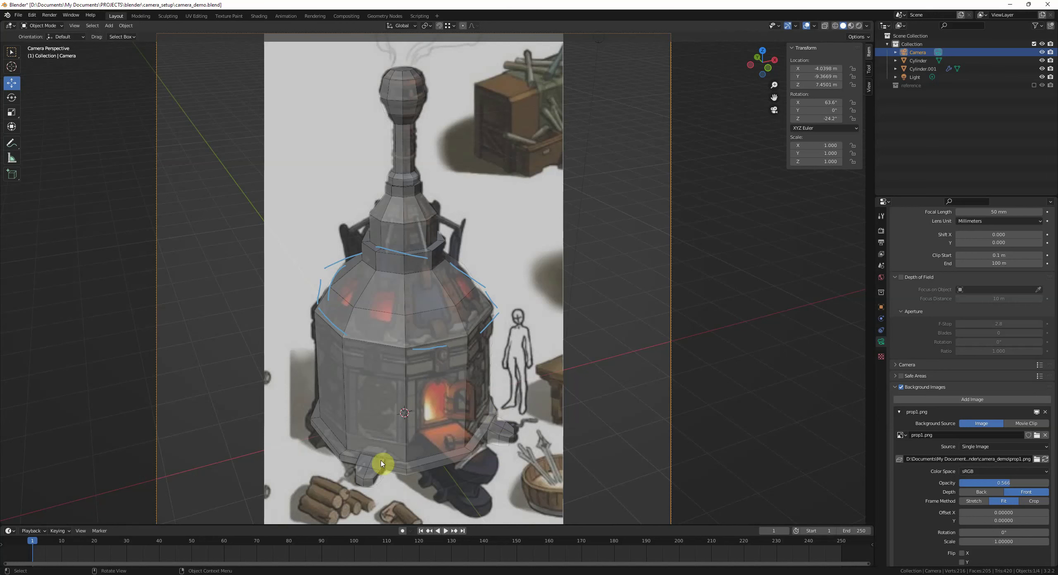
{"action": "mouse_move", "coordinate": [1004, 482]}
{"action": "left_mouse_down"}
{"action": "mouse_move", "coordinate": [1024, 481]}
{"action": "mouse_move", "coordinate": [985, 482]}
{"action": "mouse_move", "coordinate": [1045, 482]}
{"action": "mouse_move", "coordinate": [1010, 482]}
{"action": "left_mouse_up"}
Step: Scale the vertical edge loops on the furnace's two opposite sides together to 1.034 along X
{"action": "left_click", "coordinate": [413, 427]}
{"action": "scroll", "coordinate": [426, 380], "scroll_direction": "up", "scroll_amount": 4}
{"action": "key", "text": "Tab"}
{"action": "left_click", "coordinate": [242, 341], "text": "alt"}
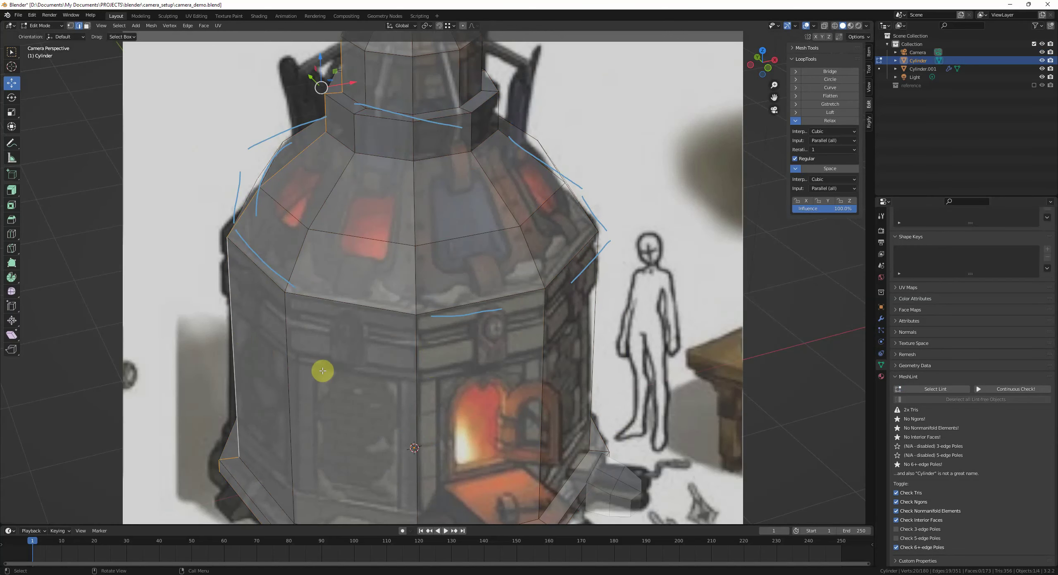
{"action": "key", "text": "KP_7"}
{"action": "middle_click_drag", "start_coordinate": [395, 287], "coordinate": [368, 343], "text": "shift"}
{"action": "scroll", "coordinate": [448, 268], "scroll_direction": "up", "scroll_amount": 2}
{"action": "left_click", "coordinate": [451, 257], "text": "alt+shift"}
{"action": "key", "text": "s"}
{"action": "key", "text": "x"}
{"action": "left_click", "coordinate": [491, 291]}
Step: Widen the selected side loops along X by 1.012 and once more, to a furnace width of about 3.37 m
{"action": "key", "text": "KP_0"}
{"action": "key", "text": "s"}
{"action": "key", "text": "x"}
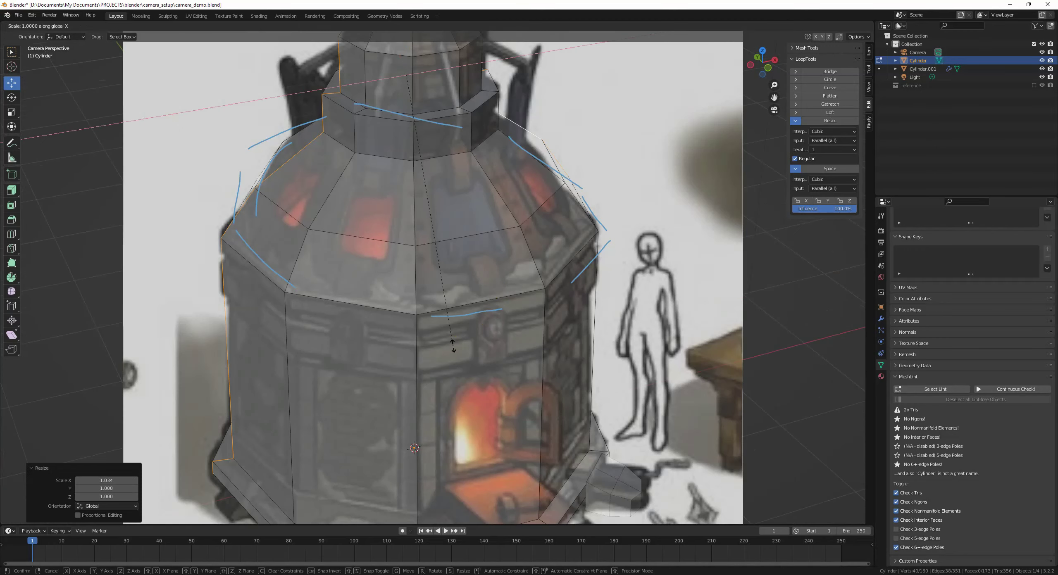
{"action": "left_click", "coordinate": [548, 363]}
{"action": "scroll", "coordinate": [414, 397], "scroll_direction": "down", "scroll_amount": 2}
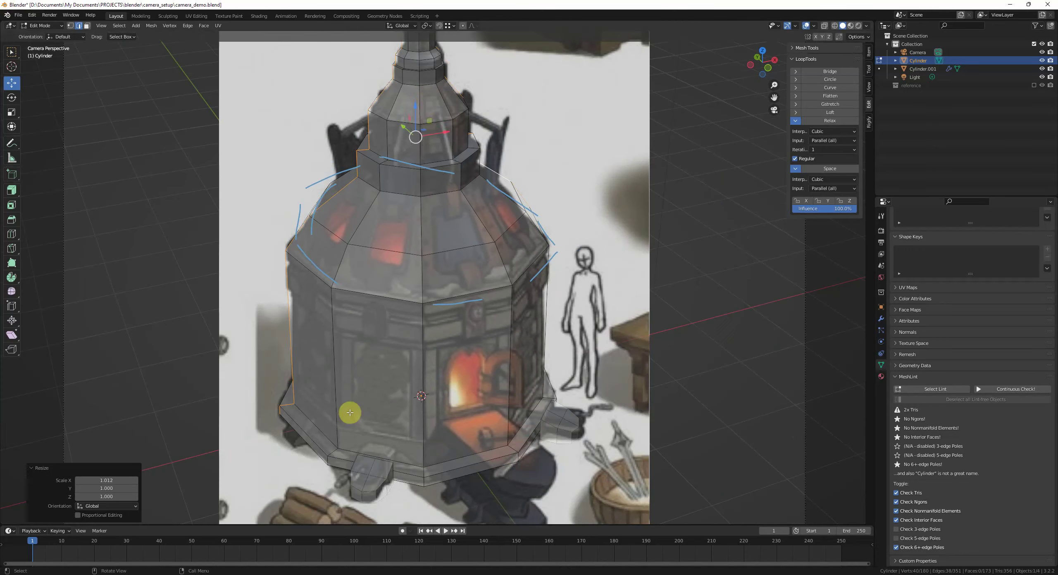
{"action": "key", "text": "s"}
{"action": "key", "text": "x"}
{"action": "left_click", "coordinate": [341, 358]}
{"action": "key", "text": "Tab"}
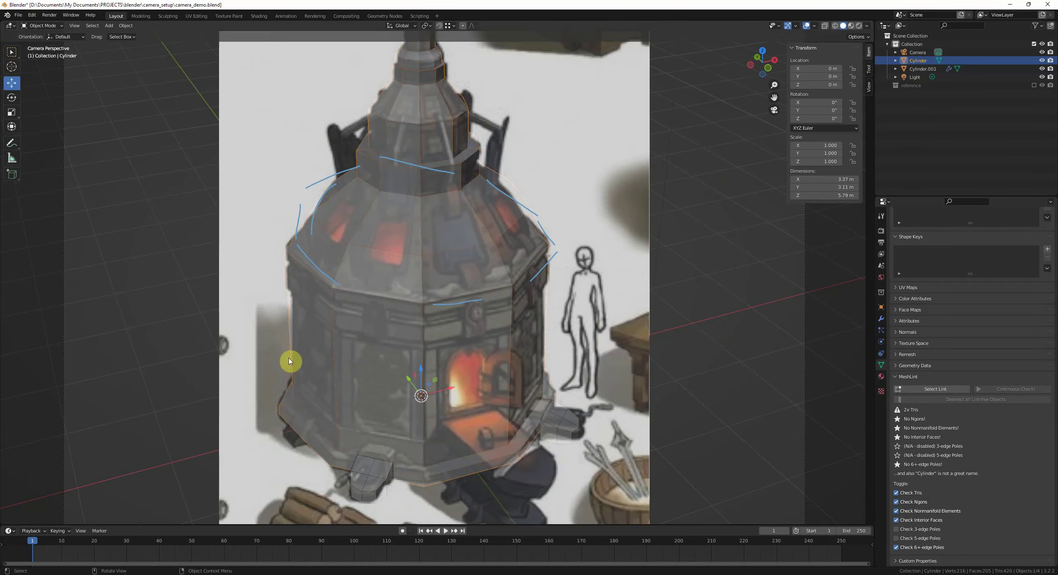
Step: Compare the widened furnace with the concept image from the chimney and dome down to the plinth and hearth
{"action": "left_click", "coordinate": [277, 397]}
{"action": "scroll", "coordinate": [362, 424], "scroll_direction": "down", "scroll_amount": 2}
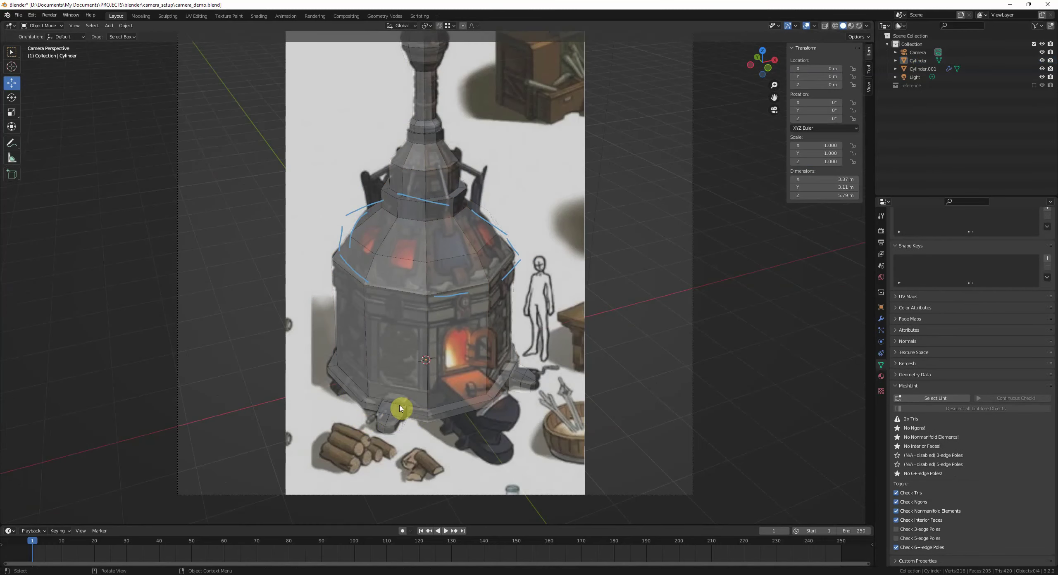
{"action": "middle_click_drag", "start_coordinate": [400, 408], "coordinate": [401, 386], "text": "shift"}
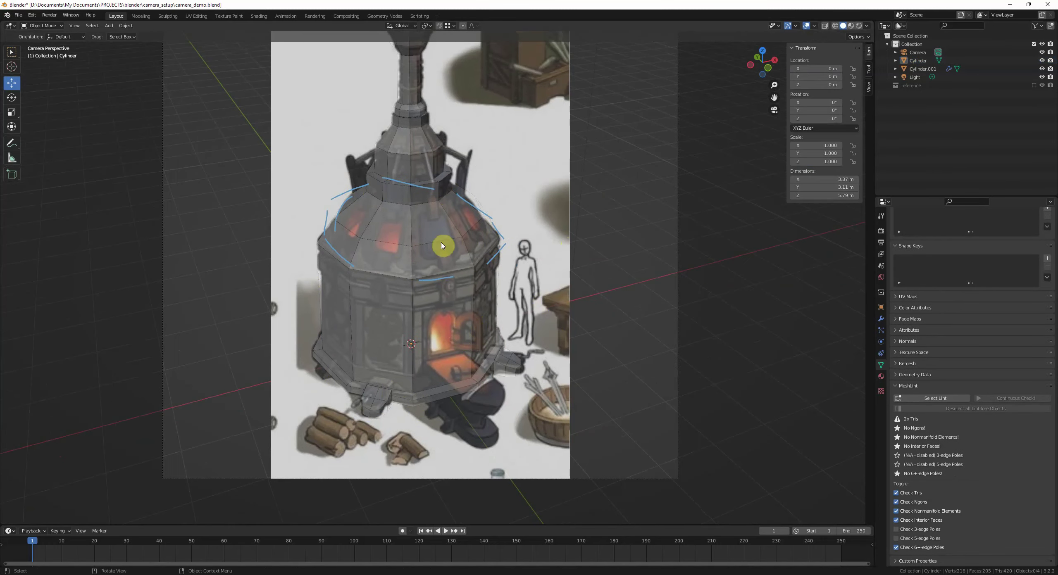
{"action": "scroll", "coordinate": [462, 255], "scroll_direction": "up", "scroll_amount": 2}
{"action": "middle_click_drag", "start_coordinate": [458, 227], "coordinate": [457, 295], "text": "shift"}
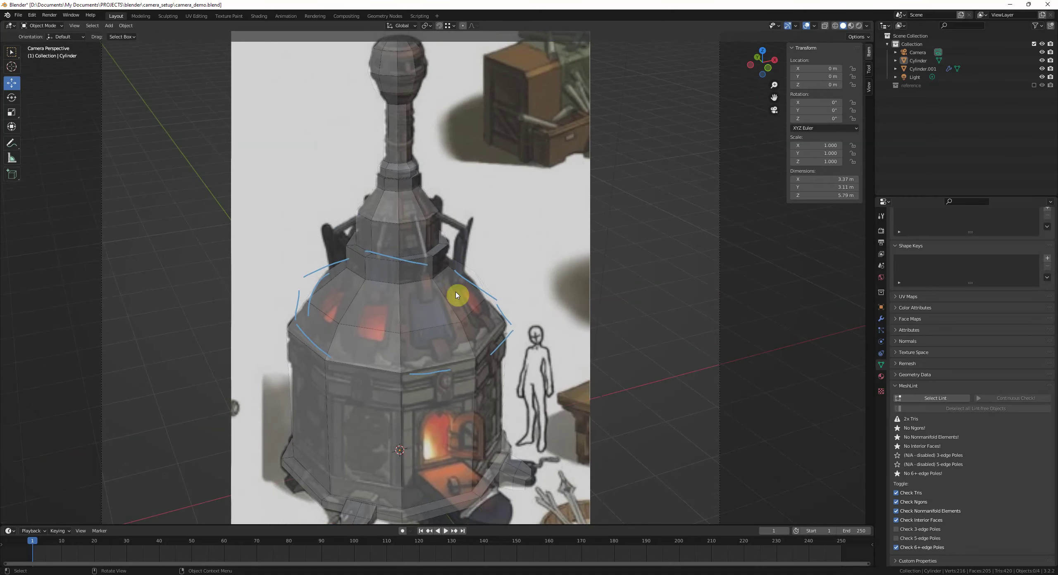
{"action": "scroll", "coordinate": [509, 295], "scroll_direction": "up", "scroll_amount": 2}
{"action": "left_click", "coordinate": [475, 327]}
{"action": "key", "text": "alt+a"}
{"action": "scroll", "coordinate": [478, 318], "scroll_direction": "down", "scroll_amount": 1}
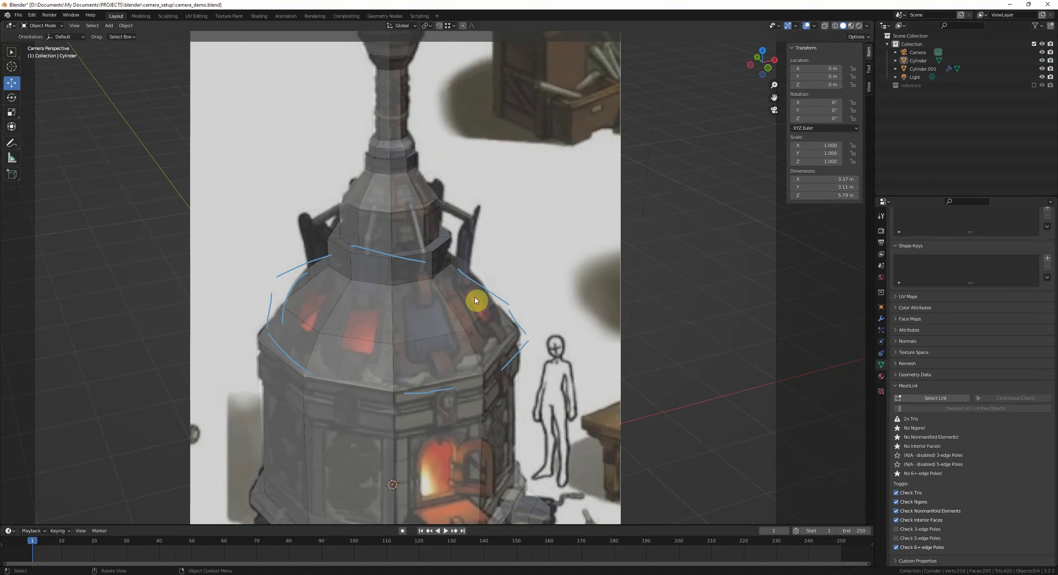
{"action": "scroll", "coordinate": [451, 288], "scroll_direction": "down", "scroll_amount": 1}
{"action": "middle_click_drag", "start_coordinate": [469, 340], "coordinate": [446, 230], "text": "shift"}
{"action": "left_click", "coordinate": [414, 319]}
{"action": "middle_click_drag", "start_coordinate": [414, 319], "coordinate": [400, 247], "text": "shift"}
{"action": "key", "text": "alt+a"}
Step: Add a cube for the hearth block, scaled to 0.660 and placed at the furnace's front at about -1.265 m along Y
{"action": "scroll", "coordinate": [415, 266], "scroll_direction": "up", "scroll_amount": 3}
{"action": "middle_click_drag", "start_coordinate": [318, 290], "coordinate": [324, 278], "text": "shift"}
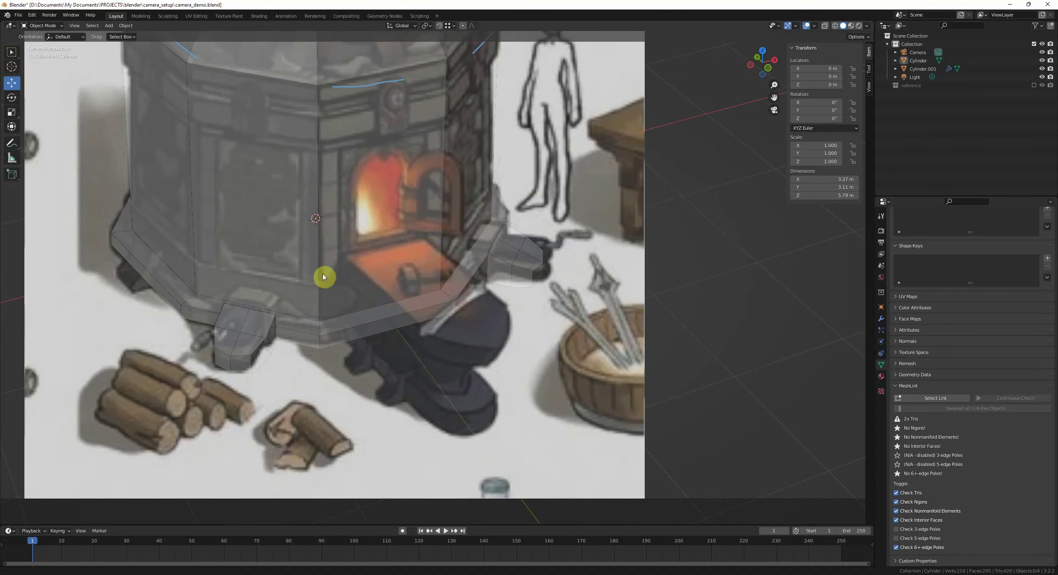
{"action": "key", "text": "shift+a"}
{"action": "mouse_move", "coordinate": [402, 315]}
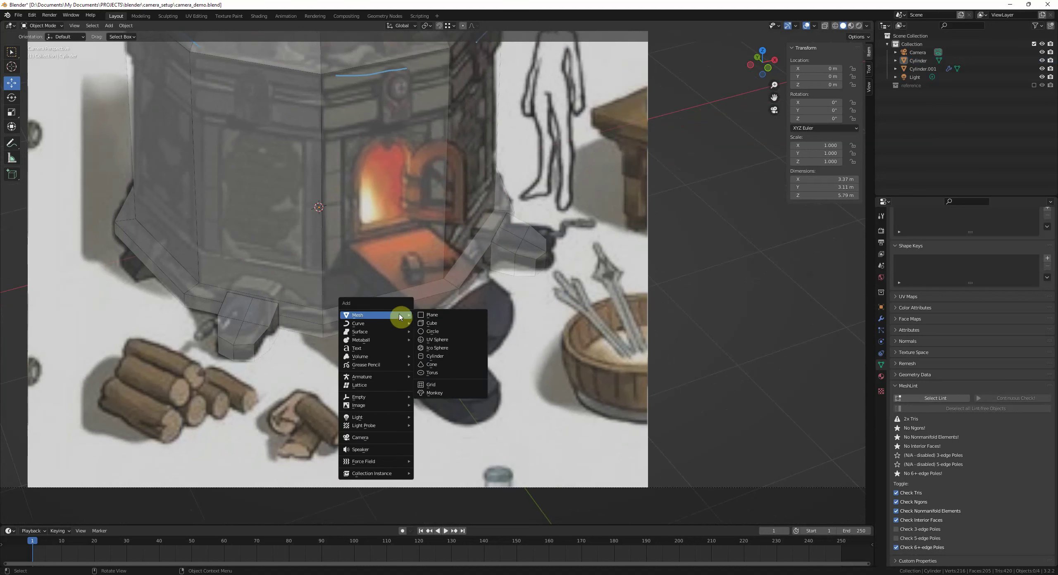
{"action": "left_click", "coordinate": [438, 323]}
{"action": "key", "text": "s"}
{"action": "left_click", "coordinate": [407, 271]}
Step: Snap the 3D cursor to the cube's bottom face and set the cube's origin to the cursor
{"action": "key", "text": "Tab"}
{"action": "key", "text": "KP_Decimal"}
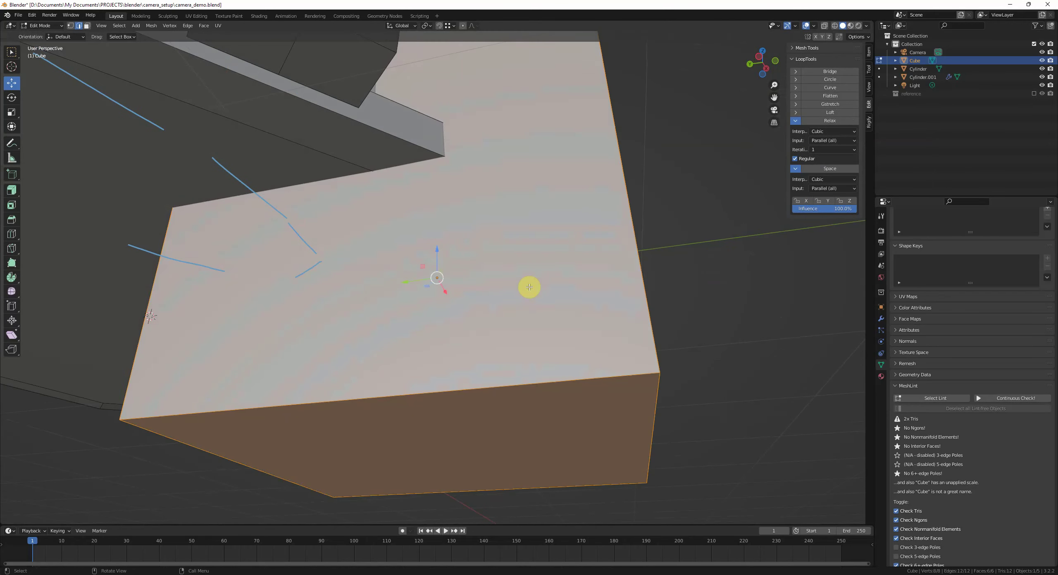
{"action": "left_click", "coordinate": [449, 332]}
{"action": "key", "text": "3"}
{"action": "left_click", "coordinate": [440, 403]}
{"action": "key", "text": "shift+s"}
{"action": "left_click", "coordinate": [443, 430]}
{"action": "key", "text": "Tab"}
{"action": "key", "text": "q"}
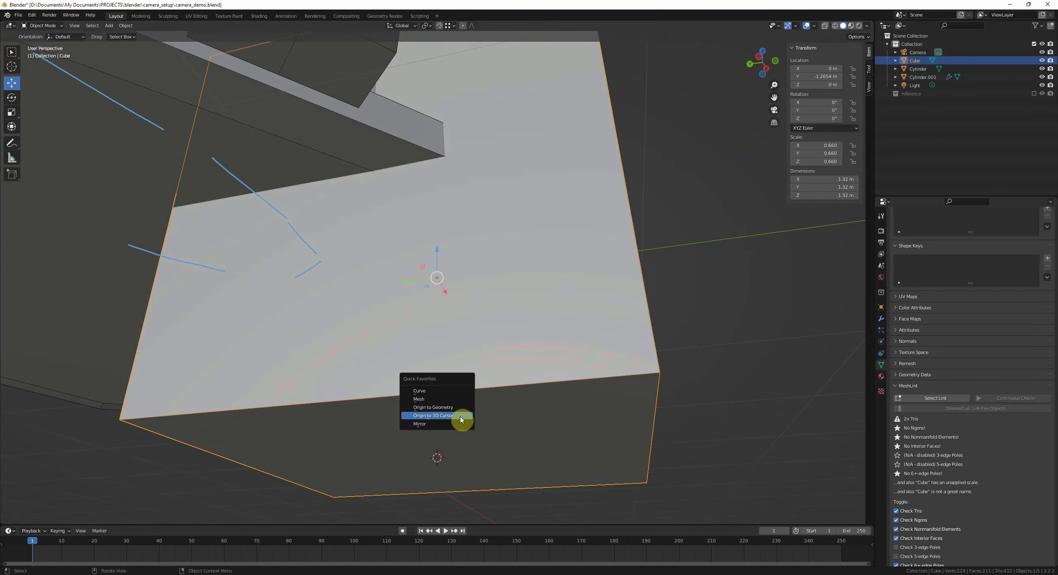
{"action": "left_click", "coordinate": [462, 416]}
Step: Set the cube's Z location to 0 m so its base rests at ground level
{"action": "scroll", "coordinate": [483, 410], "scroll_direction": "down", "scroll_amount": 3}
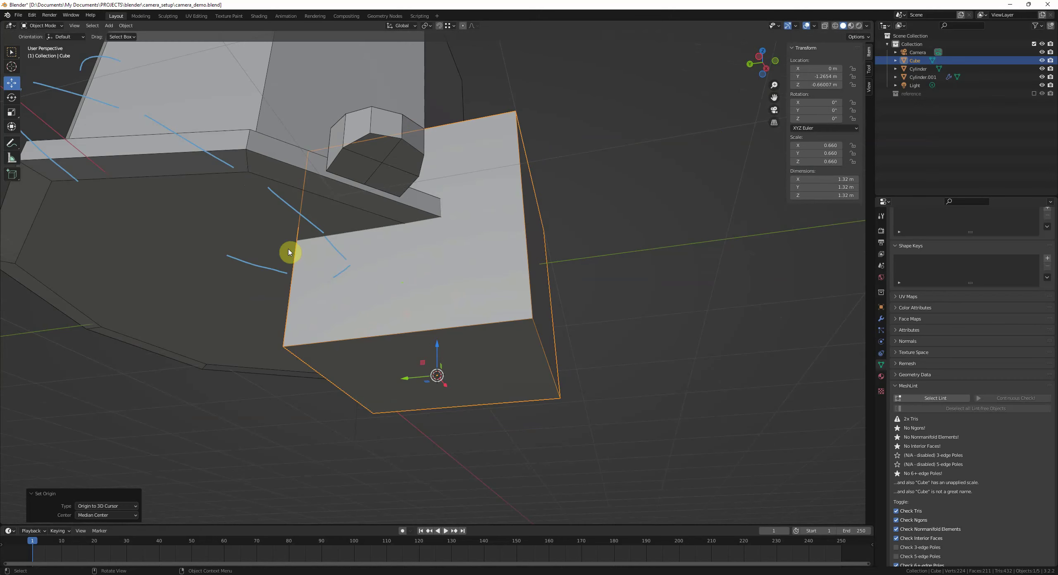
{"action": "double_click", "coordinate": [816, 84]}
{"action": "type", "text": "0"}
{"action": "key", "text": "Return"}
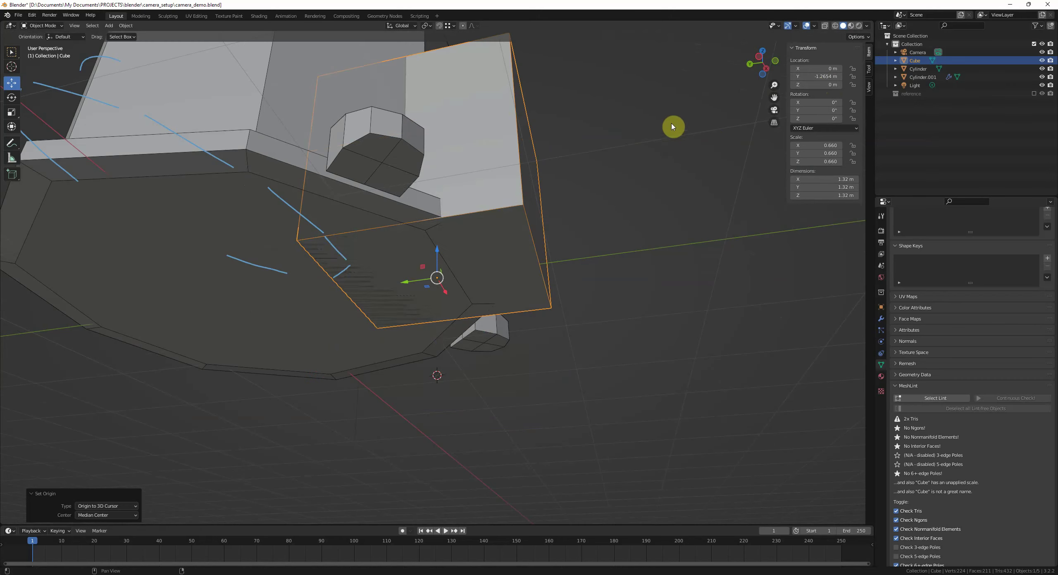
Step: In the camera view, scale the hearth block to 0.512 along X and 0.564 along Z to fit the concept image
{"action": "middle_click_drag", "start_coordinate": [674, 128], "coordinate": [448, 187]}
{"action": "key", "text": "KP_0"}
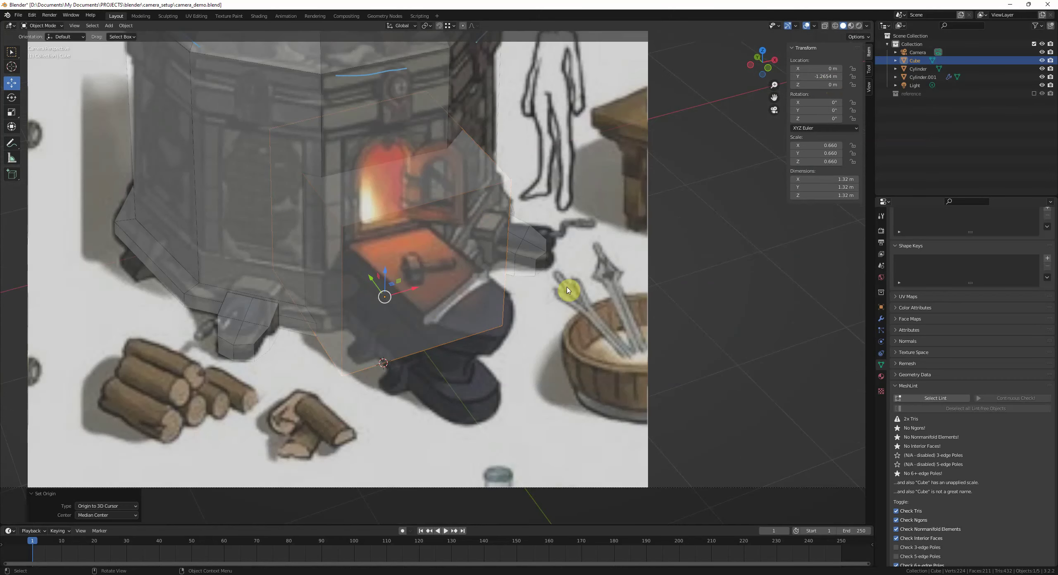
{"action": "middle_click_drag", "start_coordinate": [568, 288], "coordinate": [560, 284], "text": "shift"}
{"action": "key", "text": "s"}
{"action": "key", "text": "x"}
{"action": "left_click", "coordinate": [464, 222]}
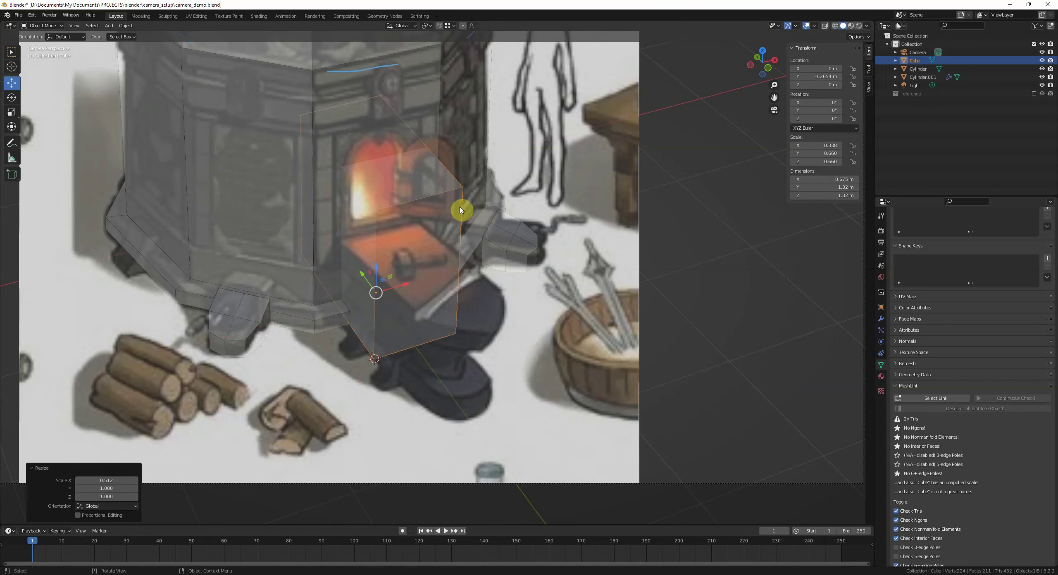
{"action": "key", "text": "s"}
{"action": "key", "text": "z"}
{"action": "left_click", "coordinate": [442, 257]}
Step: Move the hearth block about -0.655 m along Y, out from the furnace to match the concept image
{"action": "middle_click_drag", "start_coordinate": [442, 256], "coordinate": [449, 228], "text": "shift"}
{"action": "key", "text": "g"}
{"action": "key", "text": "y"}
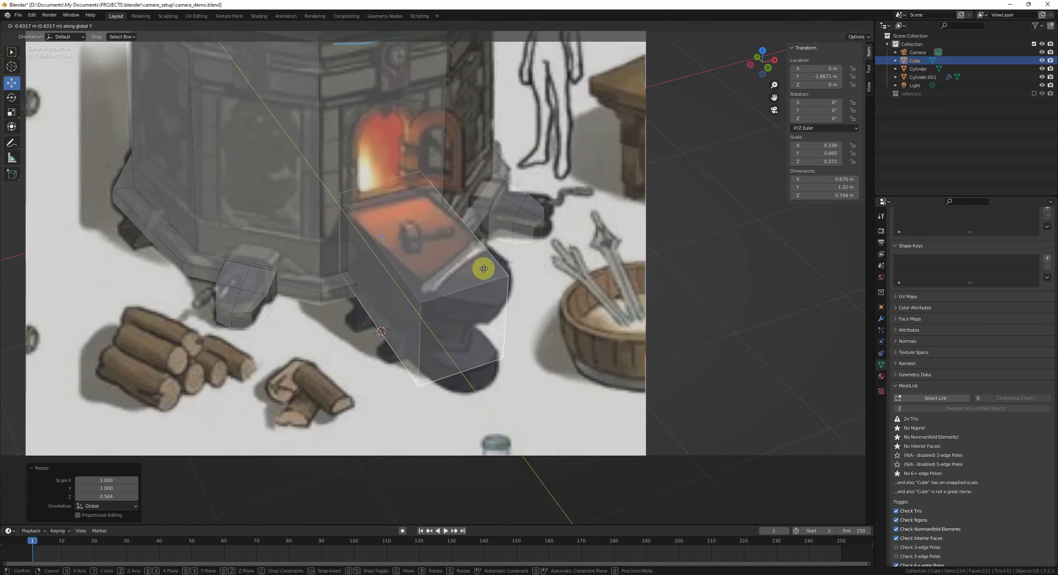
{"action": "left_click", "coordinate": [488, 276]}
{"action": "scroll", "coordinate": [552, 290], "scroll_direction": "up", "scroll_amount": 2}
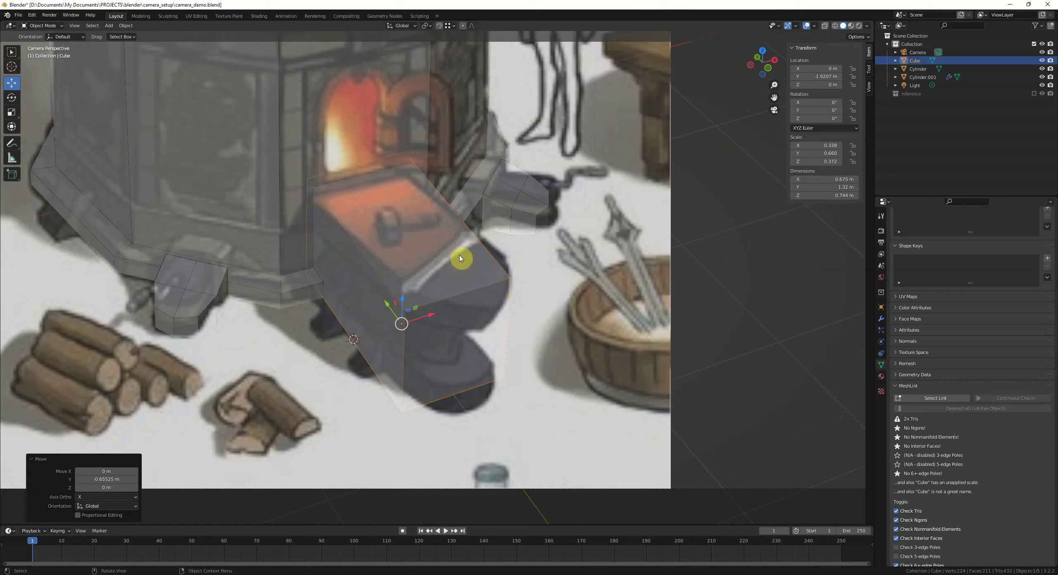
{"action": "middle_click_drag", "start_coordinate": [416, 238], "coordinate": [439, 259], "text": "shift"}
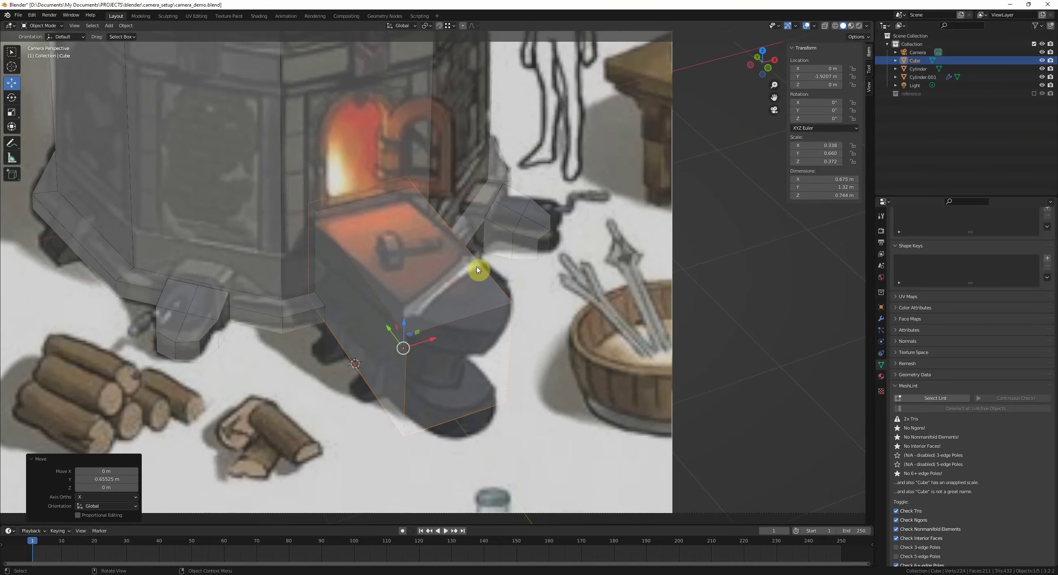
Step: Try rotating the hearth block about Z by 6.77° and by -8.88°, and clear its rotation
{"action": "middle_click_drag", "start_coordinate": [412, 328], "coordinate": [434, 285]}
{"action": "key", "text": "KP_0"}
{"action": "key", "text": "r"}
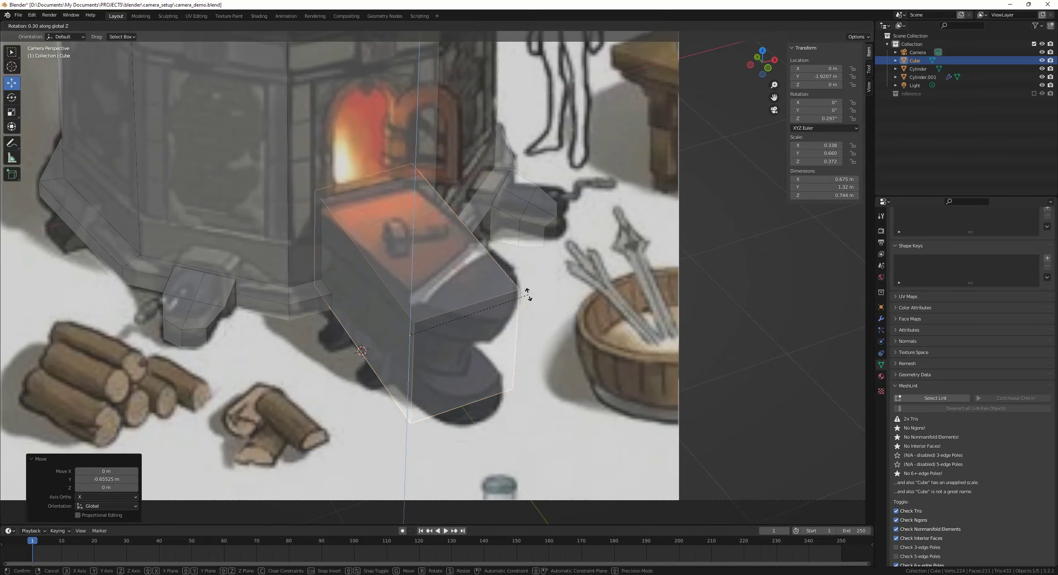
{"action": "left_click", "coordinate": [548, 279]}
{"action": "middle_click_drag", "start_coordinate": [547, 278], "coordinate": [480, 322]}
{"action": "key", "text": "r"}
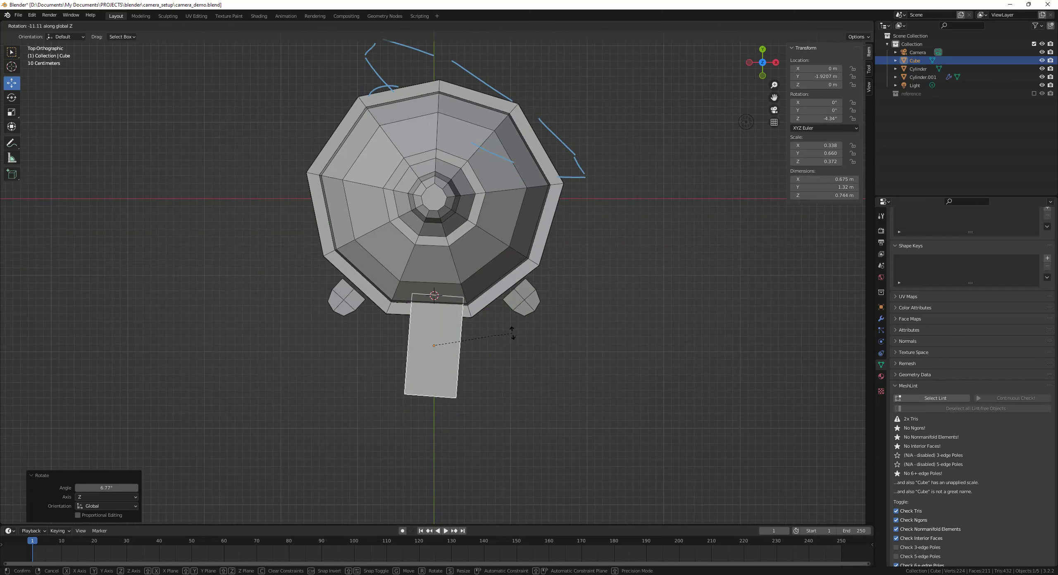
{"action": "left_click", "coordinate": [512, 329]}
{"action": "key", "text": "KP_0"}
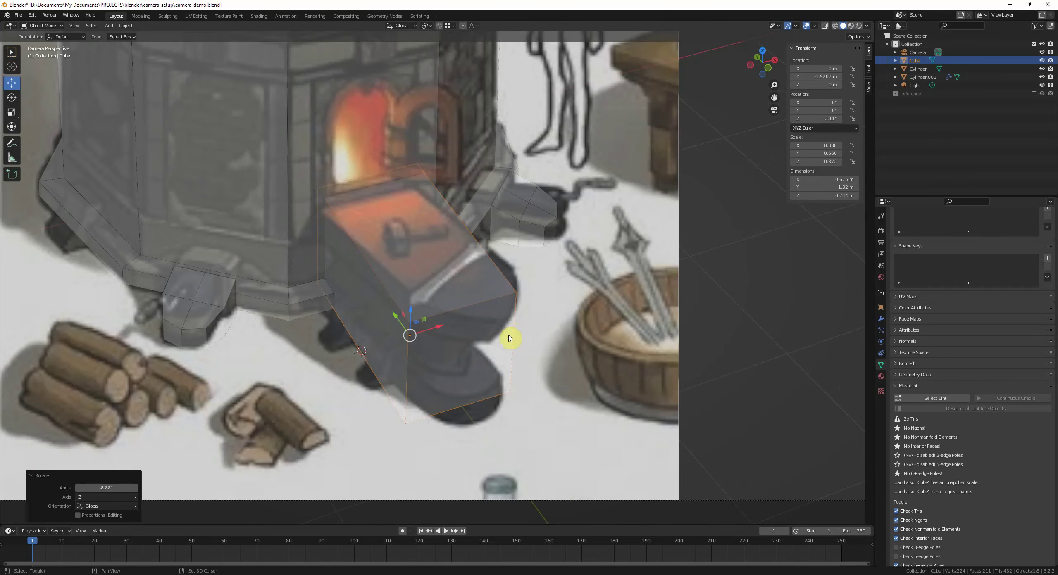
{"action": "key", "text": "alt+r"}
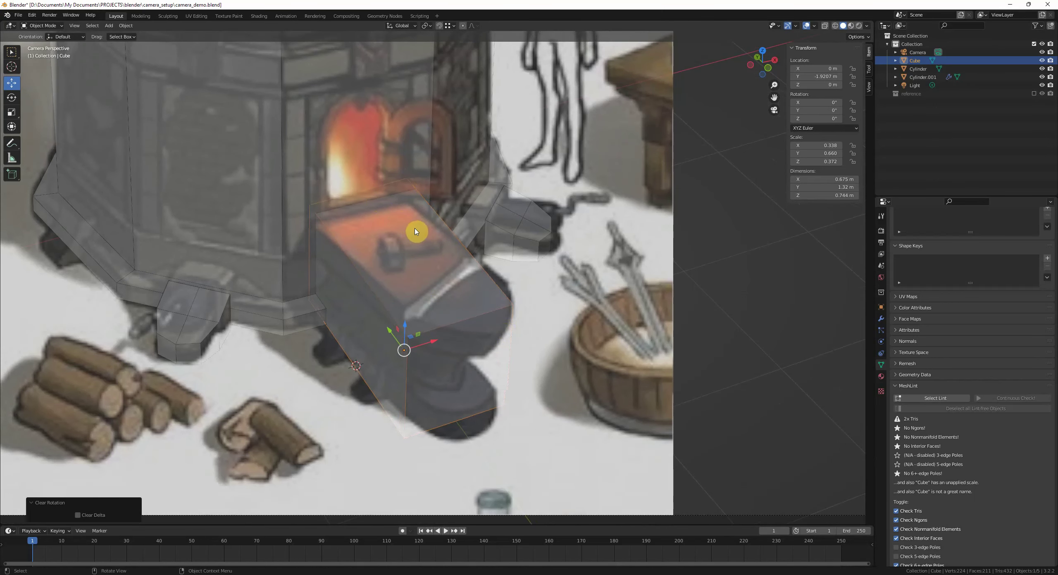
Step: Move the hearth block about -0.08 m along X in the camera view
{"action": "scroll", "coordinate": [415, 231], "scroll_direction": "up", "scroll_amount": 1}
{"action": "key", "text": "g"}
{"action": "key", "text": "x"}
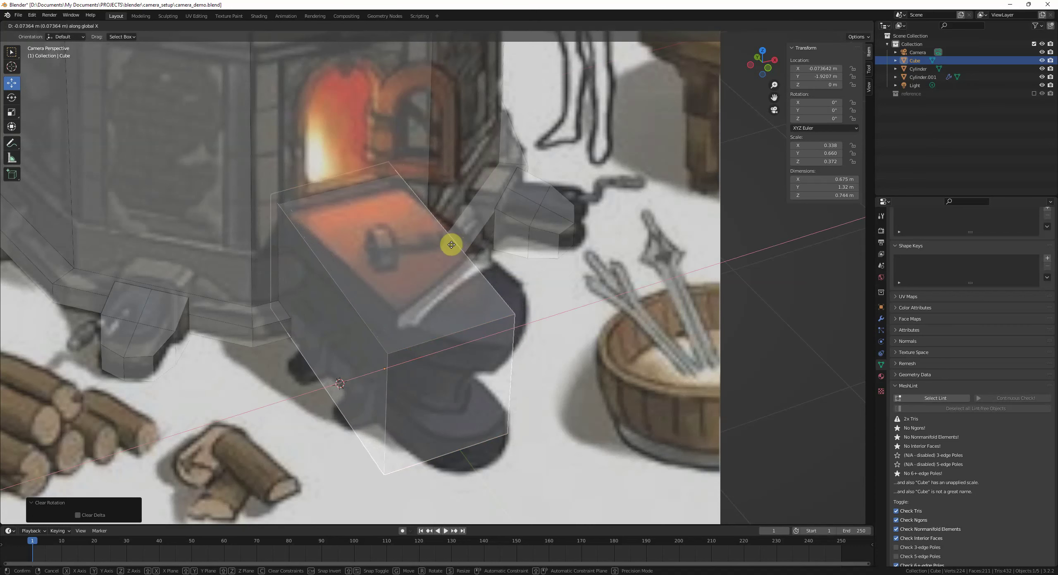
{"action": "left_click", "coordinate": [450, 245]}
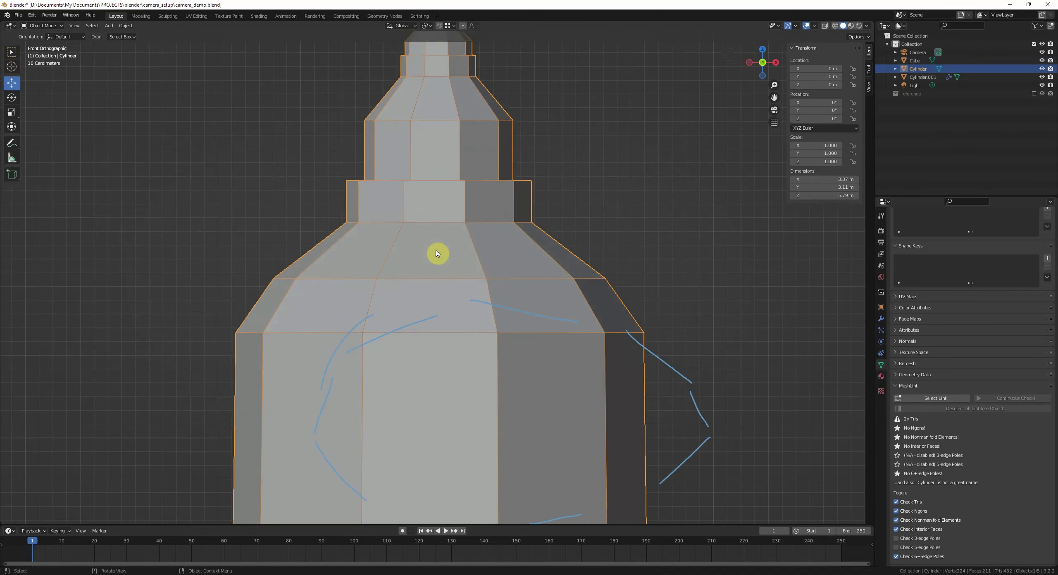
Step: Add a centred vertical loop cut around the furnace body cylinder
{"action": "key", "text": "Tab"}
{"action": "scroll", "coordinate": [437, 253], "scroll_direction": "down", "scroll_amount": 5}
{"action": "key", "text": "ctrl+r"}
{"action": "left_click", "coordinate": [436, 315]}
{"action": "right_click", "coordinate": [439, 302]}
Step: Delete all faces of the furnace mesh on the positive X side of the centre cut
{"action": "mouse_move", "coordinate": [440, 302]}
{"action": "middle_mouse_down"}
{"action": "mouse_move", "coordinate": [480, 335]}
{"action": "mouse_move", "coordinate": [428, 315]}
{"action": "middle_mouse_up"}
{"action": "key", "text": "3"}
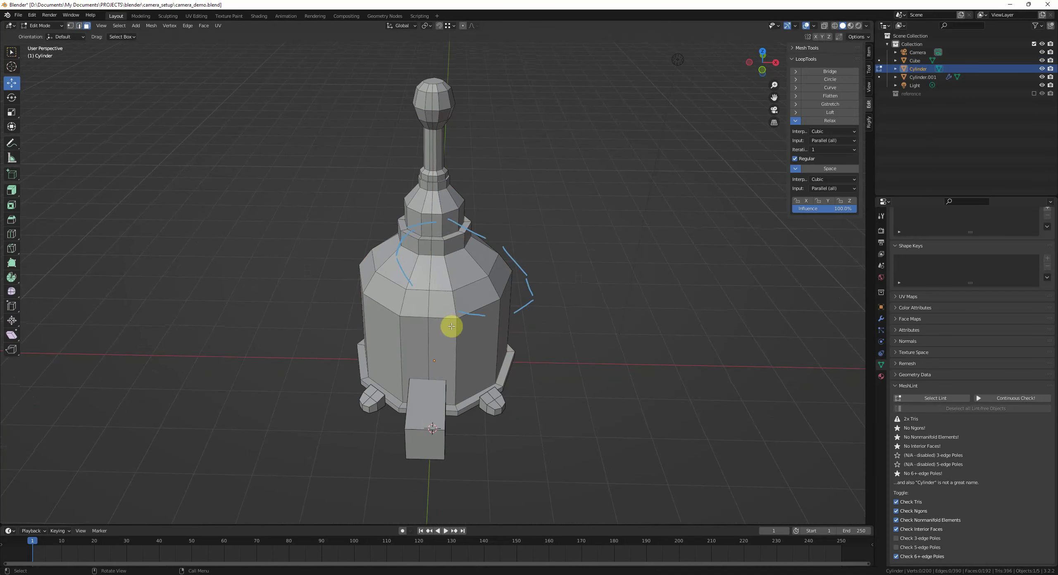
{"action": "key", "text": "KP_1"}
{"action": "key", "text": "alt+z"}
{"action": "key", "text": "b"}
{"action": "left_click_drag", "start_coordinate": [615, 488], "coordinate": [433, 70]}
{"action": "middle_click_drag", "start_coordinate": [499, 148], "coordinate": [501, 160]}
{"action": "key", "text": "alt+z"}
{"action": "mouse_move", "coordinate": [512, 217]}
{"action": "middle_mouse_down"}
{"action": "mouse_move", "coordinate": [427, 162]}
{"action": "mouse_move", "coordinate": [333, 201]}
{"action": "mouse_move", "coordinate": [324, 244]}
{"action": "middle_mouse_up"}
{"action": "key", "text": "x"}
{"action": "left_click", "coordinate": [599, 244]}
Step: Add a Mirror modifier across X to the halved furnace body
{"action": "key", "text": "Tab"}
{"action": "middle_click_drag", "start_coordinate": [500, 238], "coordinate": [619, 226]}
{"action": "key", "text": "q"}
{"action": "left_click", "coordinate": [618, 230]}
Step: Enable Clipping on the furnace's Mirror modifier and move the front centre edge loop along X to close the seam
{"action": "middle_click_drag", "start_coordinate": [524, 234], "coordinate": [575, 253]}
{"action": "key", "text": "Tab"}
{"action": "left_click", "coordinate": [398, 226], "text": "alt"}
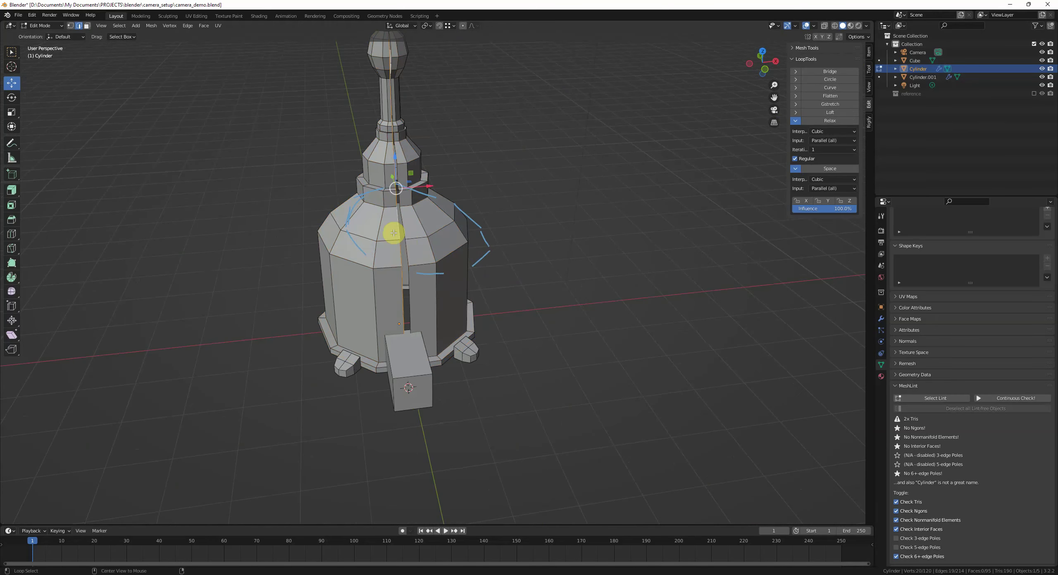
{"action": "middle_click_drag", "start_coordinate": [399, 227], "coordinate": [478, 264], "text": "shift"}
{"action": "key", "text": "comma"}
{"action": "left_click", "coordinate": [881, 319]}
{"action": "left_click", "coordinate": [992, 295]}
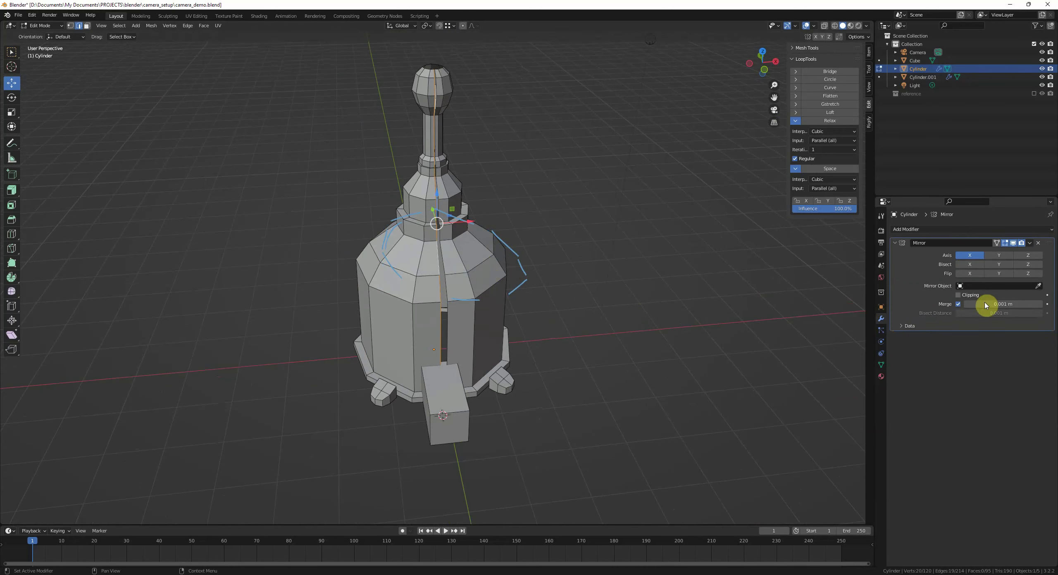
{"action": "key", "text": "g"}
{"action": "key", "text": "x"}
{"action": "left_click", "coordinate": [540, 239]}
Step: Close the furnace's back seam by moving its centre edge loop along X, and deselect everything
{"action": "key", "text": "Tab"}
{"action": "middle_click_drag", "start_coordinate": [551, 262], "coordinate": [399, 244]}
{"action": "key", "text": "Tab"}
{"action": "left_click", "coordinate": [483, 281], "text": "alt"}
{"action": "middle_click_drag", "start_coordinate": [482, 280], "coordinate": [503, 284]}
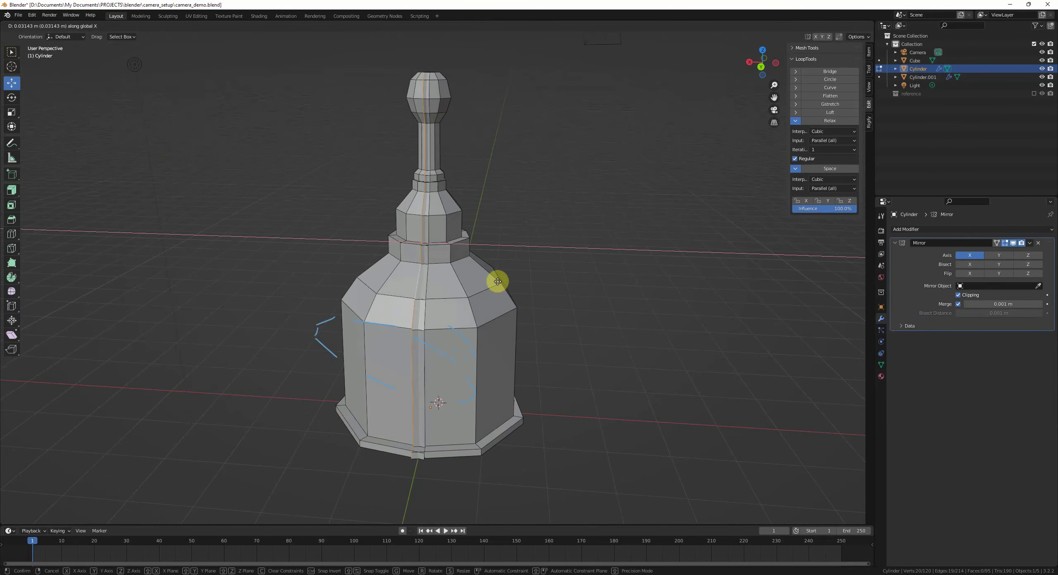
{"action": "key", "text": "Tab"}
{"action": "key", "text": "alt+a"}
Step: Set the hearth block's X location to 0 m so it is centred on the furnace
{"action": "middle_click_drag", "start_coordinate": [424, 280], "coordinate": [609, 326]}
{"action": "key", "text": "KP_7"}
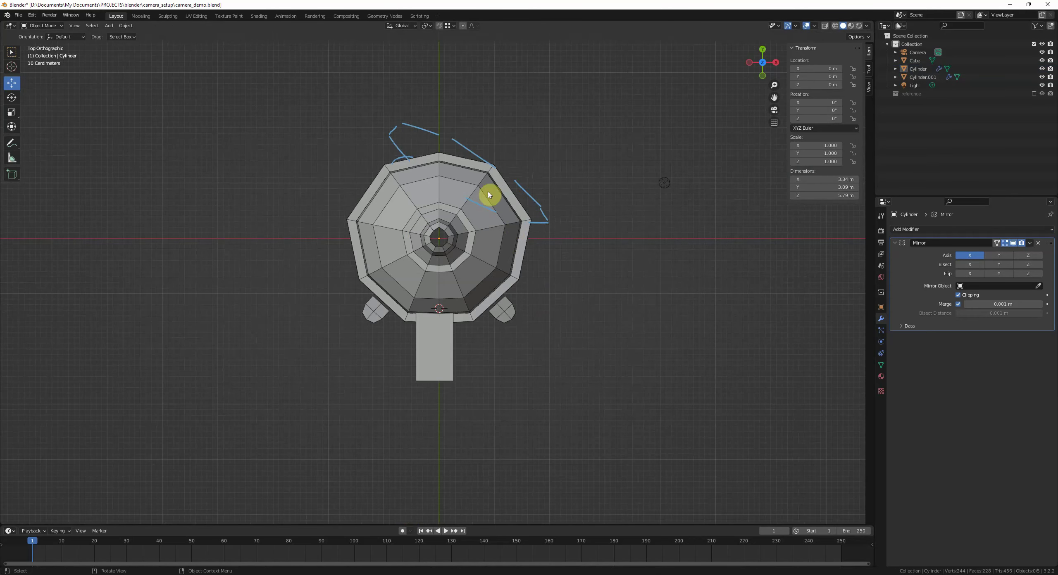
{"action": "key", "text": "Tab"}
{"action": "middle_click_drag", "start_coordinate": [445, 376], "coordinate": [436, 343], "text": "shift"}
{"action": "key", "text": "Tab"}
{"action": "left_click", "coordinate": [428, 323]}
{"action": "key", "text": "Tab"}
{"action": "key", "text": "Tab"}
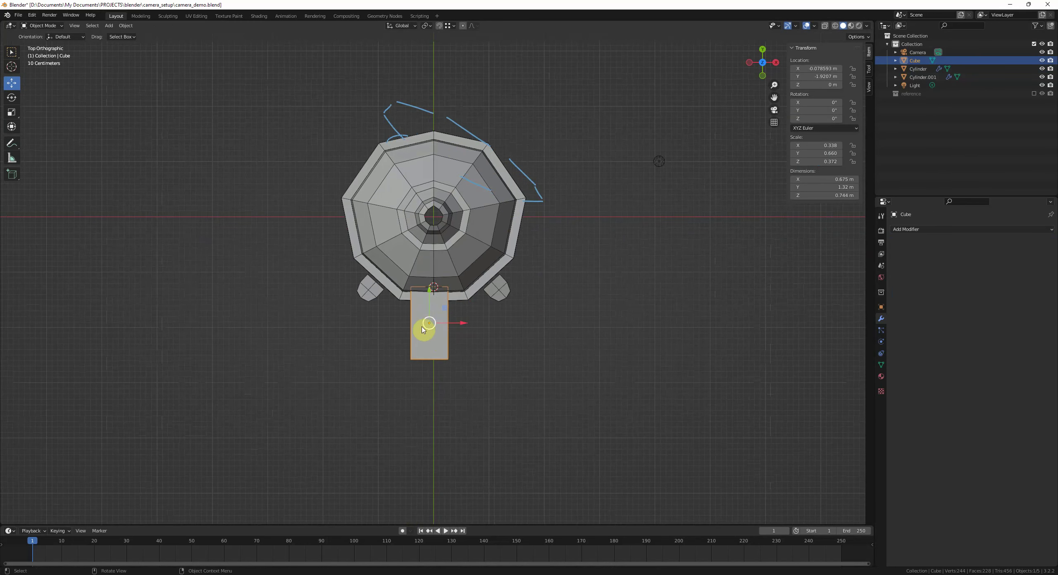
{"action": "type", "text": "0"}
{"action": "key", "text": "Return"}
{"action": "middle_click_drag", "start_coordinate": [472, 264], "coordinate": [500, 245]}
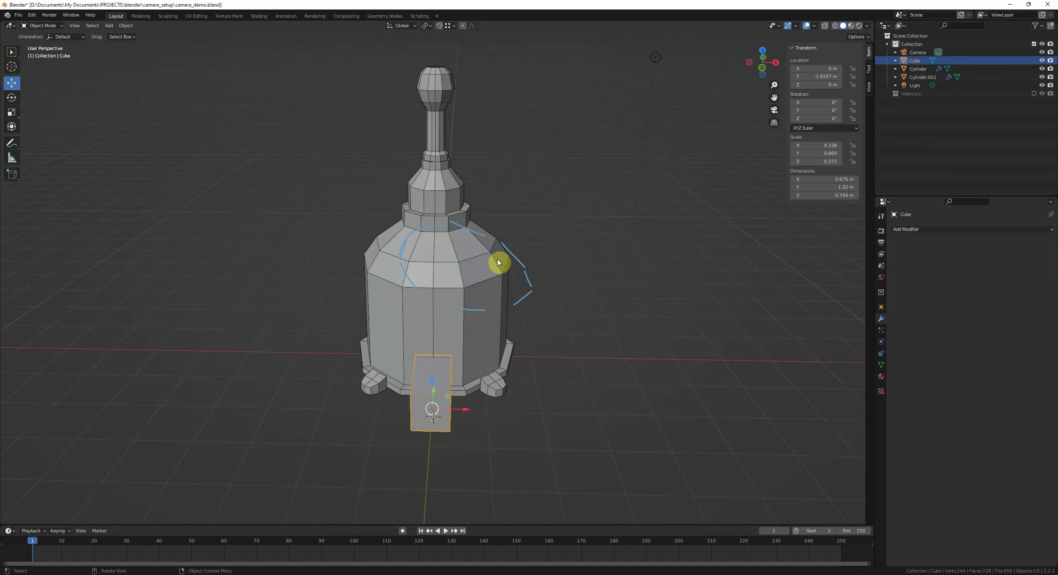
Step: In the camera view, lower the hearth block's top face along Z for an overall height of about 0.7 m
{"action": "key", "text": "KP_0"}
{"action": "key", "text": "Tab"}
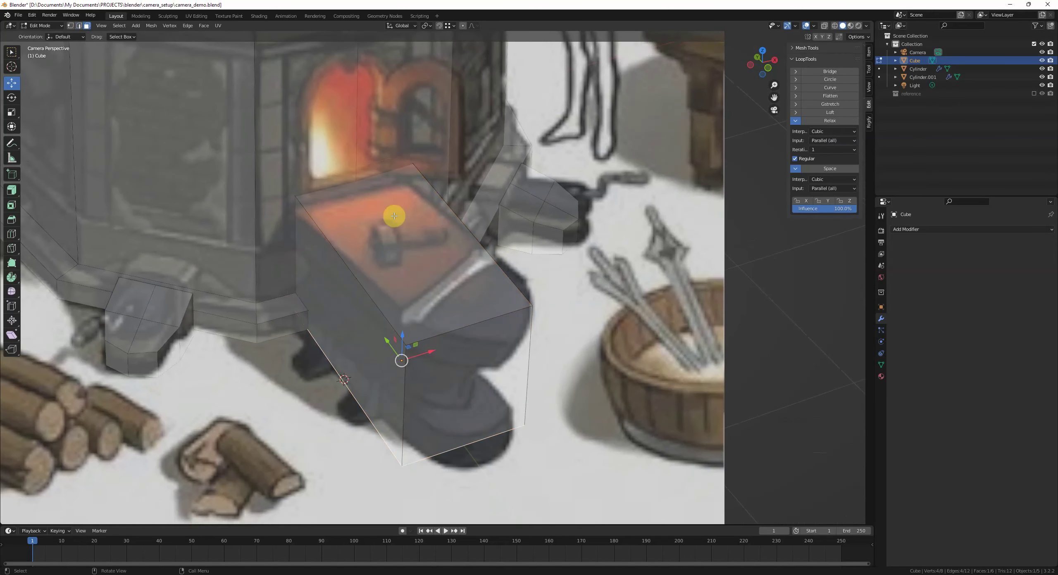
{"action": "left_click", "coordinate": [390, 218]}
{"action": "key", "text": "g"}
{"action": "key", "text": "z"}
{"action": "left_click", "coordinate": [389, 226]}
{"action": "key", "text": "Tab"}
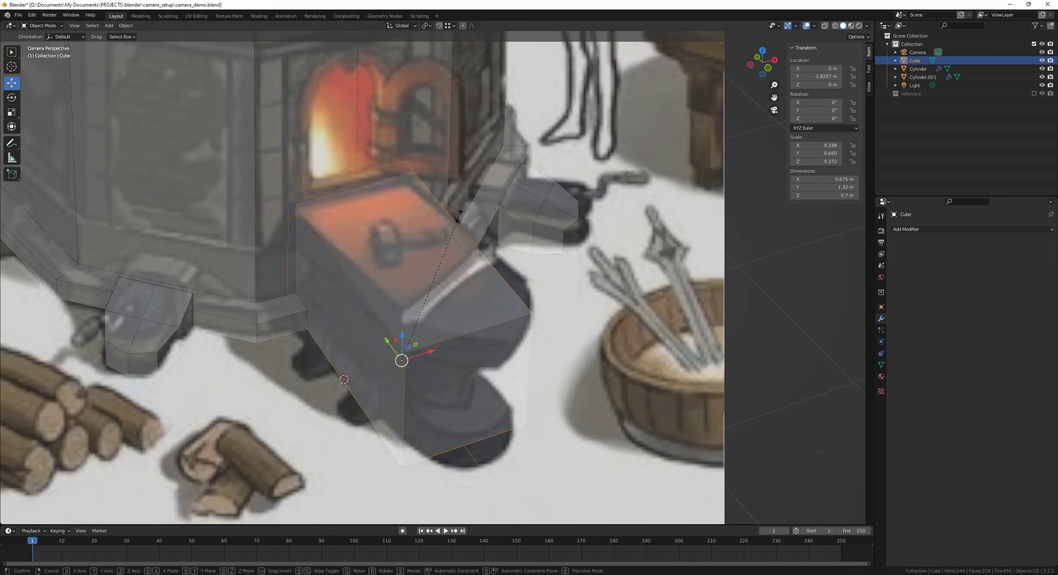
Step: Scale the hearth block by 0.989 along X and annotate the rear top corners of the hearth in the concept image
{"action": "key", "text": "s"}
{"action": "left_click", "coordinate": [342, 223]}
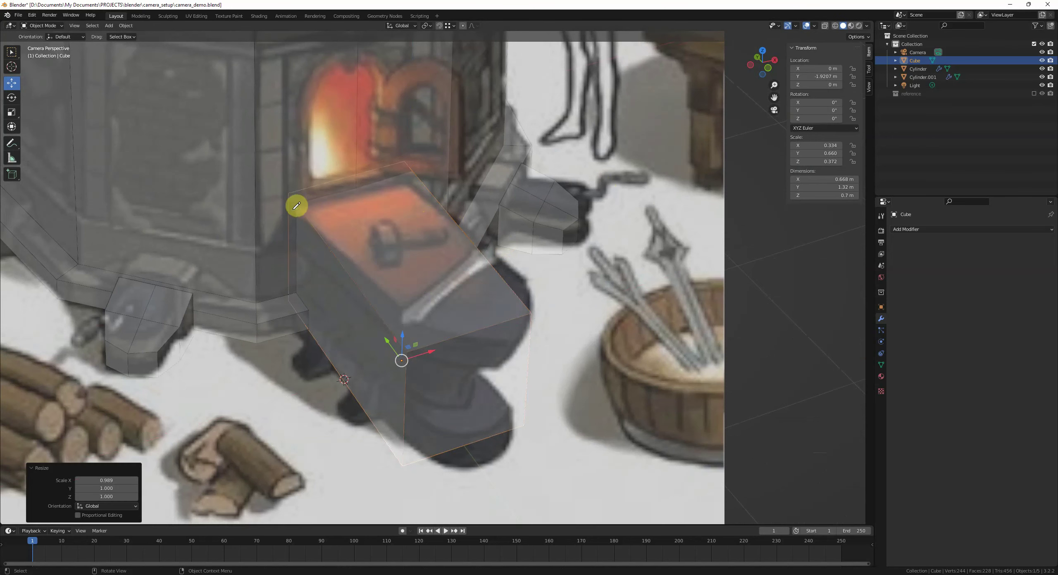
{"action": "left_click_drag", "start_coordinate": [290, 211], "coordinate": [297, 209]}
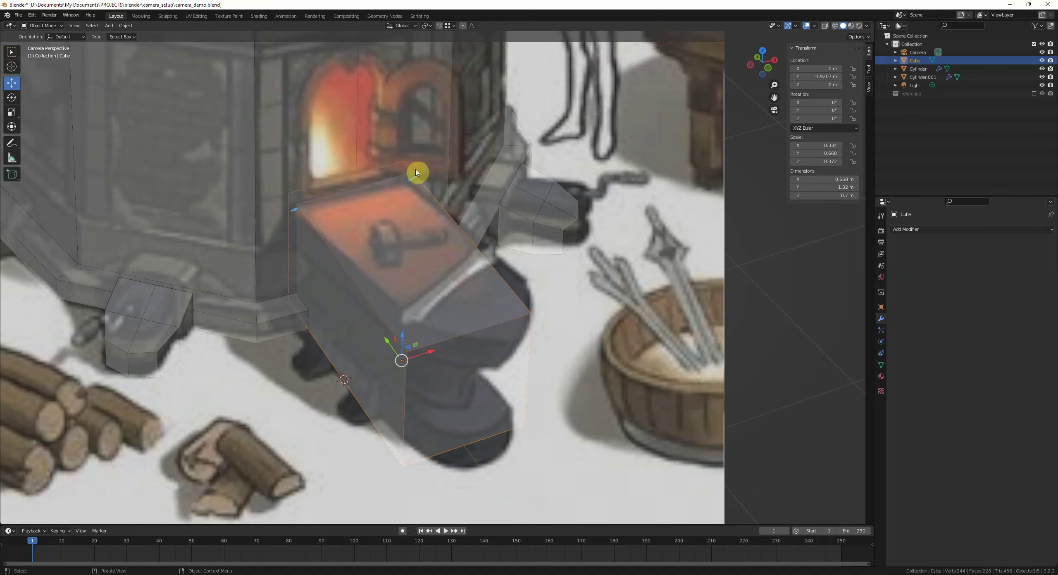
{"action": "key", "text": "g"}
{"action": "right_click", "coordinate": [477, 192]}
Step: Add a crosswise loop cut near the hearth block's front and a centred lengthwise loop cut
{"action": "key", "text": "Tab"}
{"action": "left_click", "coordinate": [484, 275]}
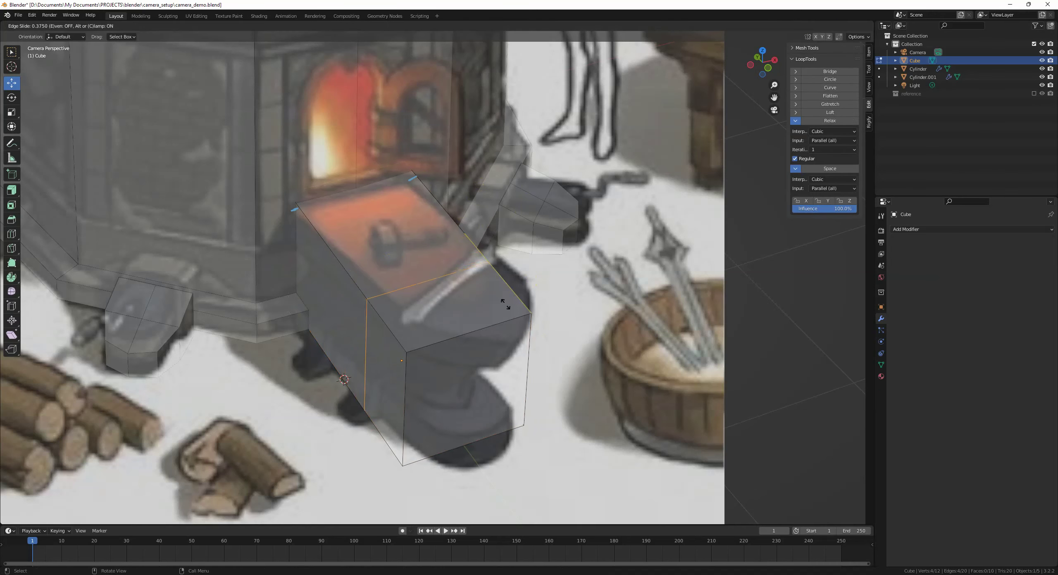
{"action": "left_click", "coordinate": [508, 308]}
Step: Slide the edges at the hearth block's front corner back so that the corner tapers like the concept
{"action": "left_click", "coordinate": [418, 368]}
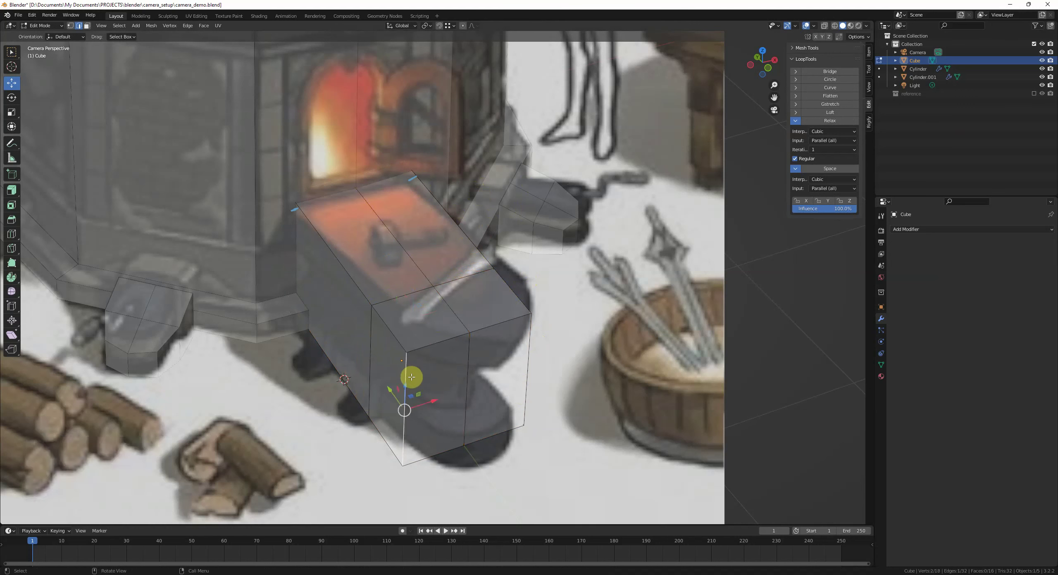
{"action": "left_click", "coordinate": [450, 376]}
{"action": "key", "text": "g"}
{"action": "key", "text": "g"}
{"action": "left_click", "coordinate": [462, 374]}
{"action": "key", "text": "g"}
{"action": "key", "text": "g"}
{"action": "left_click", "coordinate": [459, 369]}
{"action": "key", "text": "g"}
{"action": "key", "text": "g"}
{"action": "left_click", "coordinate": [463, 373]}
Step: Delete the hearth block's faces on the positive X side of its centre loop
{"action": "key", "text": "alt+a"}
{"action": "key", "text": "3"}
{"action": "left_click", "coordinate": [487, 320], "text": "alt"}
{"action": "key", "text": "alt+z"}
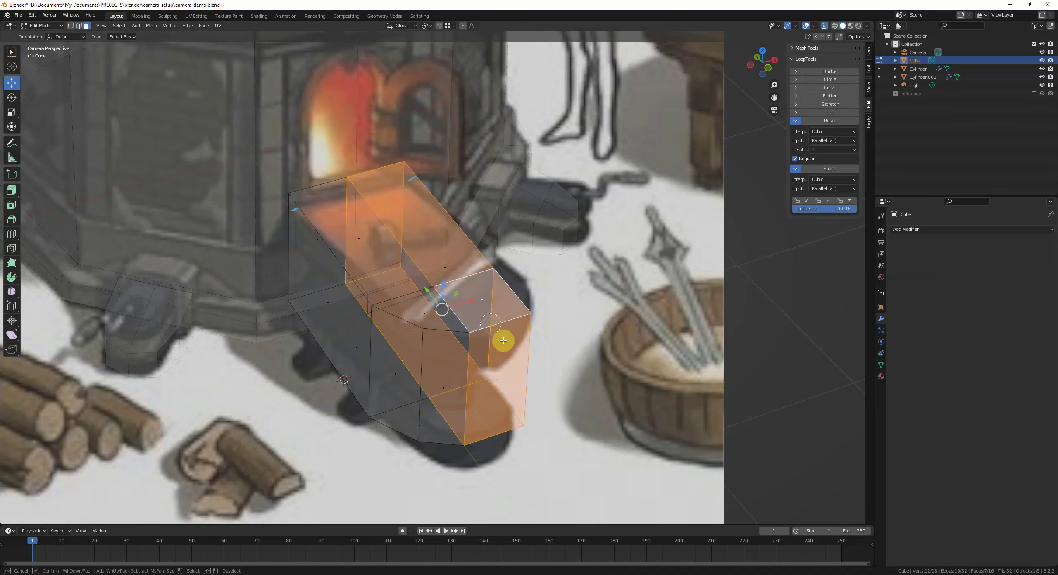
{"action": "left_click_drag", "start_coordinate": [503, 341], "coordinate": [450, 263]}
{"action": "right_click", "coordinate": [451, 263]}
{"action": "key", "text": "x"}
{"action": "left_click", "coordinate": [562, 296]}
Step: Add a Mirror modifier across X to the halved hearth block
{"action": "key", "text": "alt+z"}
{"action": "key", "text": "Tab"}
{"action": "key", "text": "q"}
{"action": "left_click", "coordinate": [566, 299]}
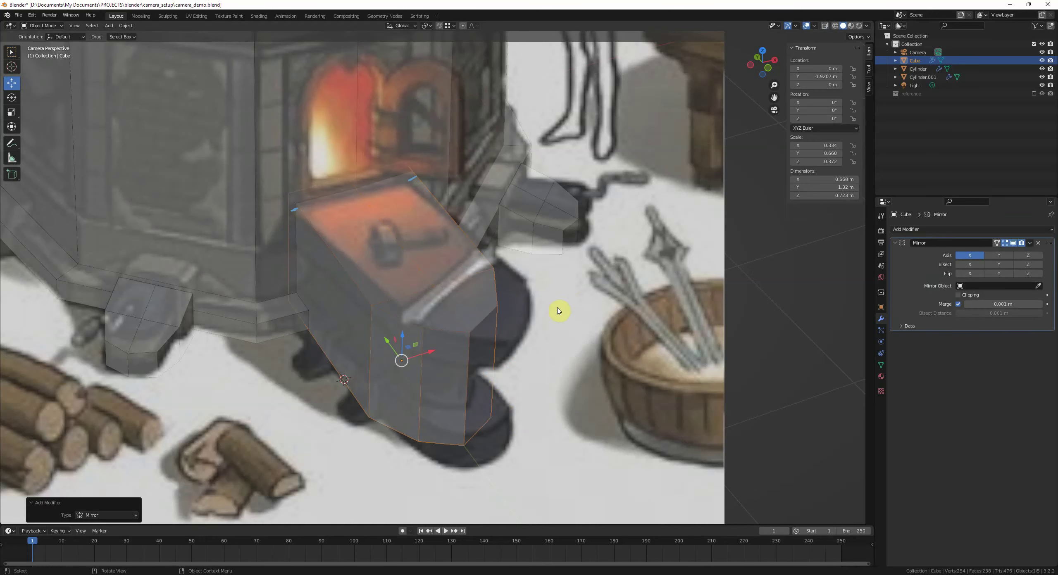
Step: Move the hearth block's front face slightly outward to match the concept image
{"action": "key", "text": "Tab"}
{"action": "left_click", "coordinate": [464, 364]}
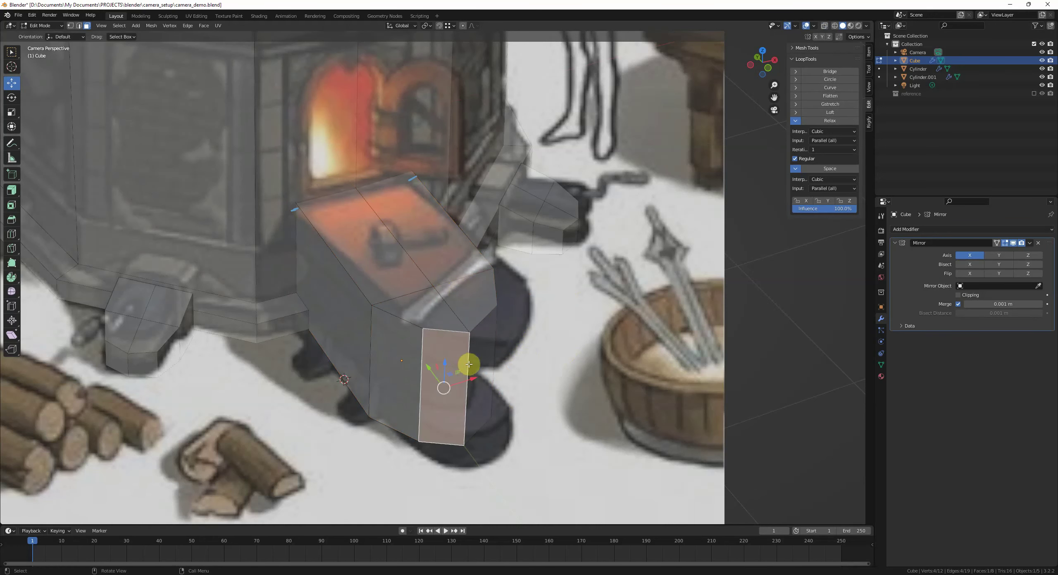
{"action": "key", "text": "g"}
{"action": "left_click", "coordinate": [477, 373]}
Step: Try rotating the hearth block 12.6° about Z and shifting it to fit the concept image
{"action": "key", "text": "Tab"}
{"action": "key", "text": "r"}
{"action": "key", "text": "z"}
{"action": "left_click", "coordinate": [540, 319]}
{"action": "key", "text": "g"}
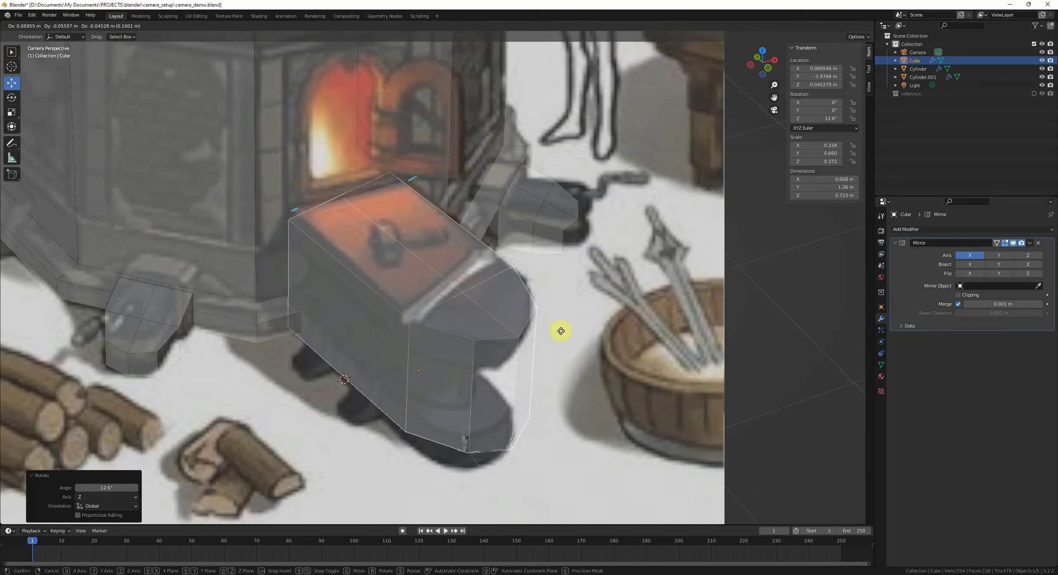
{"action": "left_click", "coordinate": [560, 336]}
Step: Slide the vertical edge beside the hearth block's front face to refine the tapered corner
{"action": "key", "text": "Tab"}
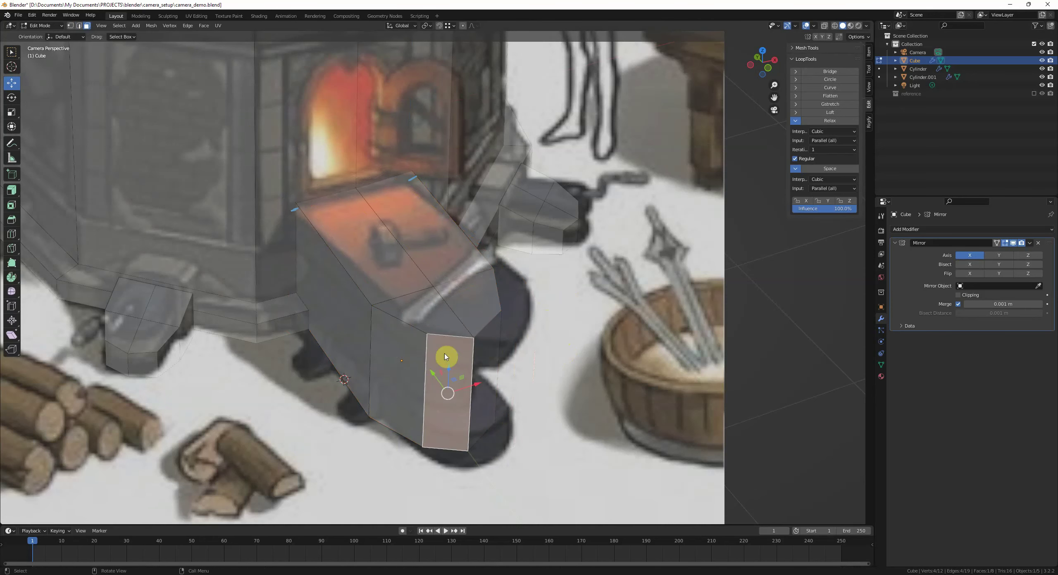
{"action": "left_click", "coordinate": [428, 358]}
{"action": "key", "text": "g"}
{"action": "key", "text": "g"}
{"action": "left_click", "coordinate": [419, 354]}
{"action": "key", "text": "g"}
{"action": "key", "text": "g"}
{"action": "left_click", "coordinate": [426, 359]}
{"action": "key", "text": "Tab"}
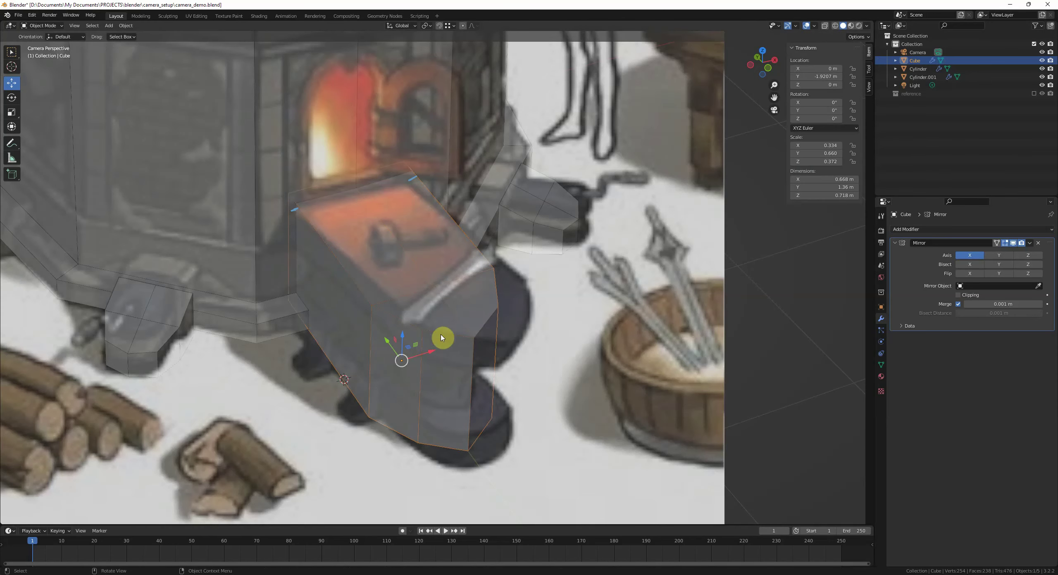
Step: Examine the hearth and the whole furnace blockout against the concept image and from other angles
{"action": "scroll", "coordinate": [441, 327], "scroll_direction": "down", "scroll_amount": 5}
{"action": "key", "text": "alt+a"}
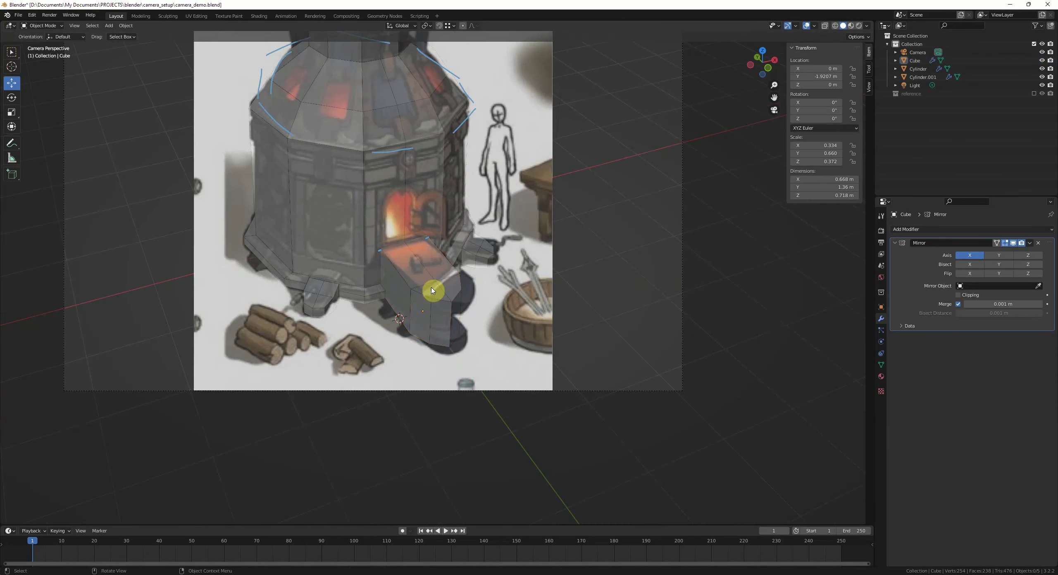
{"action": "scroll", "coordinate": [431, 290], "scroll_direction": "up", "scroll_amount": 5}
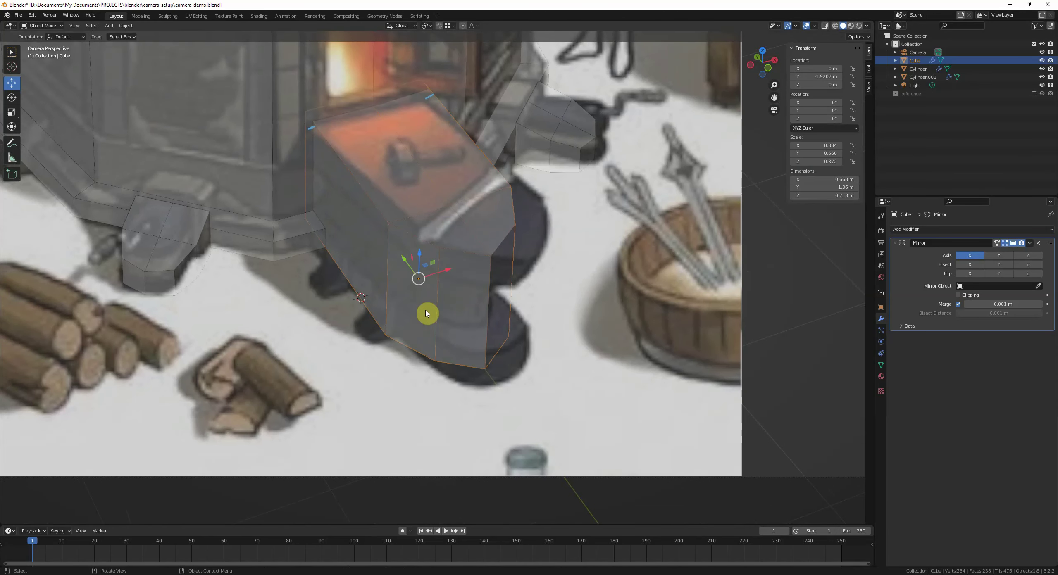
{"action": "middle_click_drag", "start_coordinate": [426, 314], "coordinate": [506, 334]}
{"action": "key", "text": "alt+a"}
{"action": "scroll", "coordinate": [411, 314], "scroll_direction": "down", "scroll_amount": 2}
{"action": "scroll", "coordinate": [505, 334], "scroll_direction": "down", "scroll_amount": 5}
{"action": "middle_click_drag", "start_coordinate": [477, 204], "coordinate": [450, 272]}
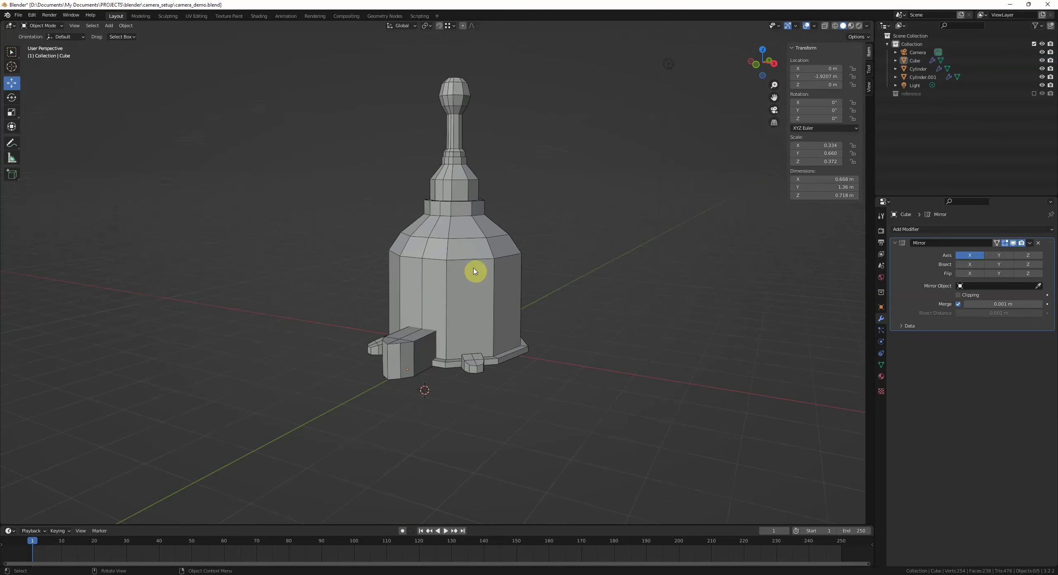
Step: Enable the Y axis on the feet's Mirror modifier to create matching rear feet
{"action": "middle_click_drag", "start_coordinate": [805, 340], "coordinate": [682, 333]}
{"action": "left_click", "coordinate": [464, 409]}
{"action": "middle_click_drag", "start_coordinate": [465, 409], "coordinate": [522, 395]}
{"action": "left_click", "coordinate": [1009, 255]}
{"action": "middle_click_drag", "start_coordinate": [644, 299], "coordinate": [601, 304]}
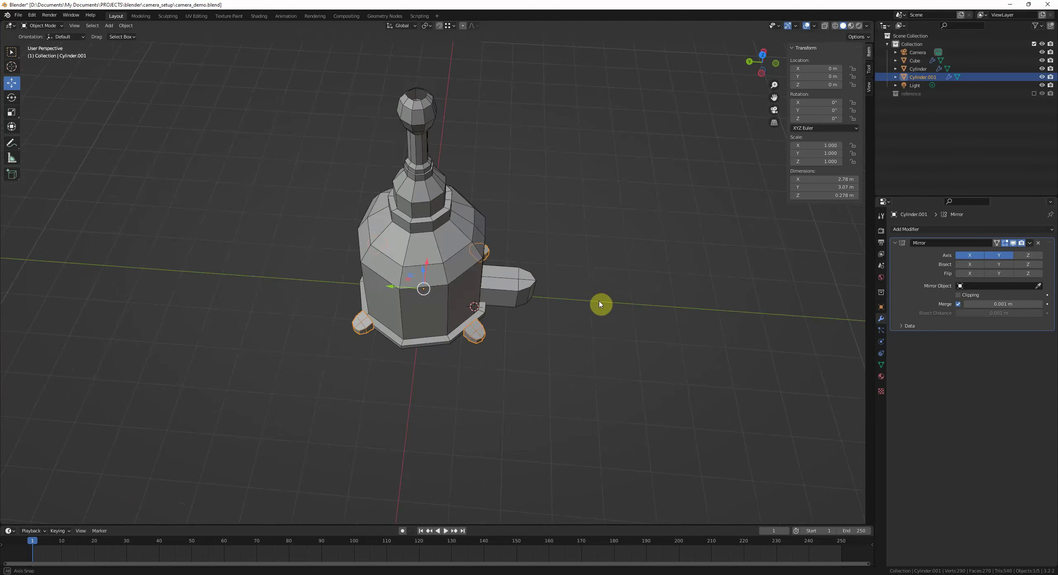
Step: Apply the feet's Mirror modifier and move the two rear feet along Y, in toward the furnace
{"action": "left_click", "coordinate": [995, 252]}
{"action": "key", "text": "Tab"}
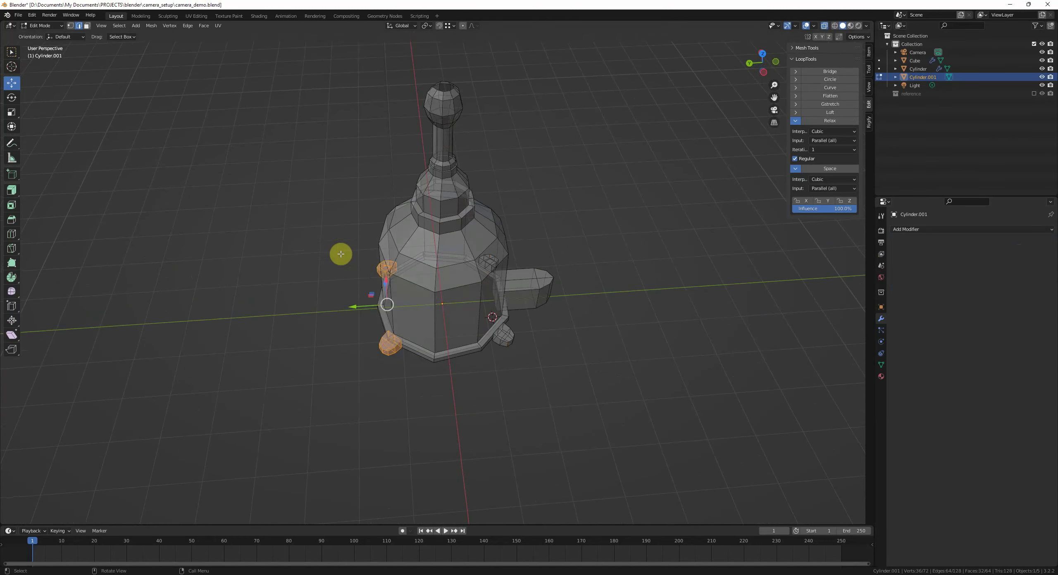
{"action": "scroll", "coordinate": [401, 321], "scroll_direction": "up", "scroll_amount": 3}
{"action": "key", "text": "alt+z"}
{"action": "key", "text": "g"}
{"action": "key", "text": "y"}
{"action": "left_click", "coordinate": [430, 325]}
Step: Select the entire rear foot on the negative X side and move it outward along X
{"action": "middle_click_drag", "start_coordinate": [429, 311], "coordinate": [506, 357]}
{"action": "key", "text": "alt+z"}
{"action": "left_click", "coordinate": [498, 352]}
{"action": "key", "text": "l"}
{"action": "key", "text": "alt+z"}
{"action": "key", "text": "KP_0"}
{"action": "middle_click_drag", "start_coordinate": [120, 182], "coordinate": [349, 323], "text": "shift"}
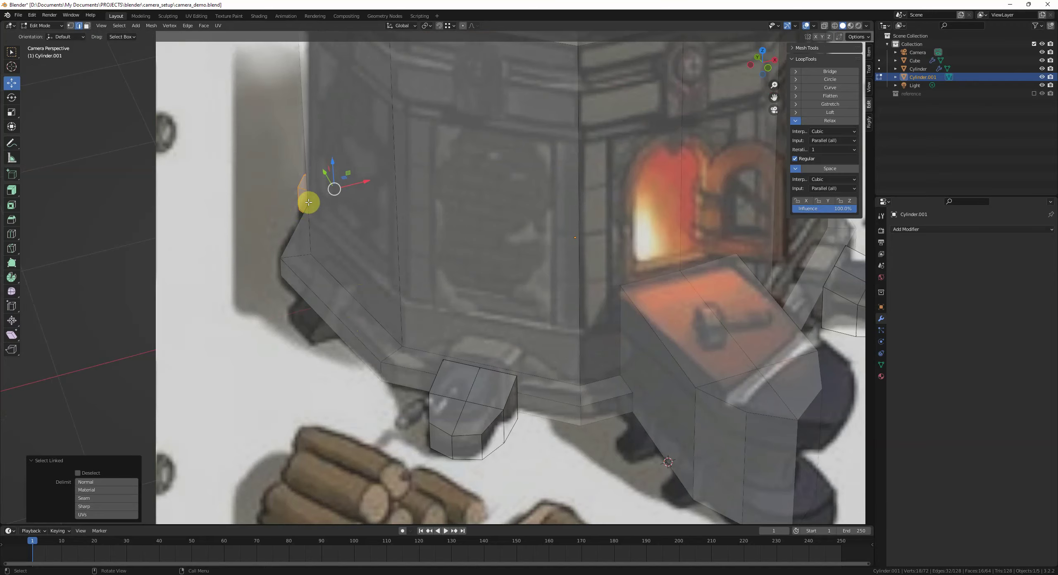
{"action": "middle_click_drag", "start_coordinate": [314, 225], "coordinate": [315, 227]}
{"action": "key", "text": "KP_Decimal"}
{"action": "scroll", "coordinate": [317, 227], "scroll_direction": "down", "scroll_amount": 8}
{"action": "middle_click_drag", "start_coordinate": [370, 284], "coordinate": [449, 307]}
{"action": "key", "text": "KP_0"}
{"action": "key", "text": "KP_Decimal"}
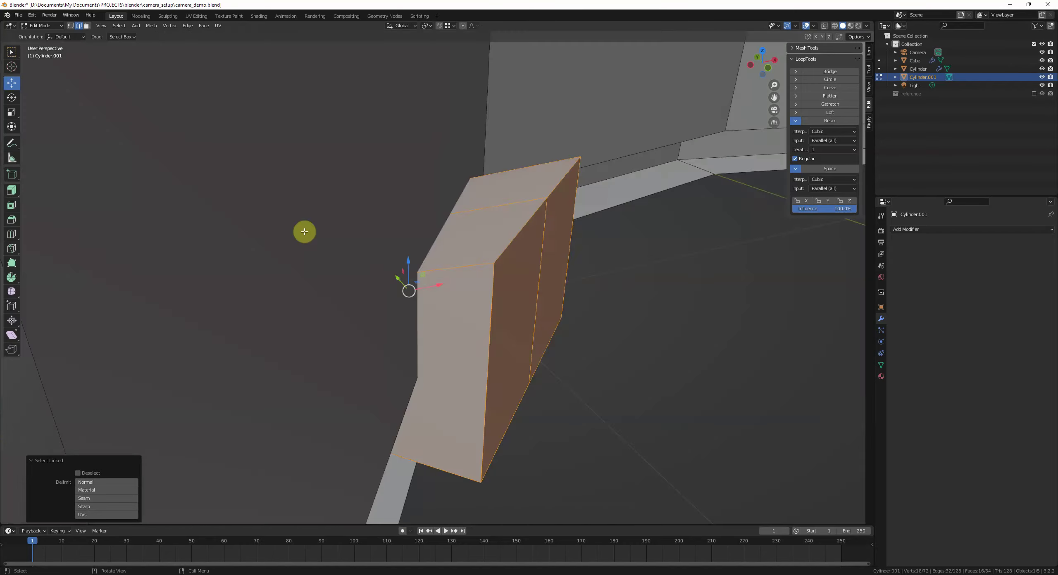
{"action": "middle_click_drag", "start_coordinate": [304, 231], "coordinate": [472, 253]}
{"action": "key", "text": "g"}
{"action": "key", "text": "x"}
{"action": "left_click", "coordinate": [433, 308]}
Step: Extrude the two inner faces of the foot beside the hearth about 0.23 m toward the furnace, using Normal orientation
{"action": "scroll", "coordinate": [448, 301], "scroll_direction": "down", "scroll_amount": 3}
{"action": "scroll", "coordinate": [470, 229], "scroll_direction": "up", "scroll_amount": 3}
{"action": "left_click", "coordinate": [503, 243]}
{"action": "key", "text": "Tab"}
{"action": "key", "text": "Tab"}
{"action": "left_click", "coordinate": [501, 190], "text": "shift"}
{"action": "middle_click_drag", "start_coordinate": [511, 221], "coordinate": [483, 274], "text": "shift"}
{"action": "key", "text": "comma"}
{"action": "middle_click_drag", "start_coordinate": [485, 317], "coordinate": [488, 288]}
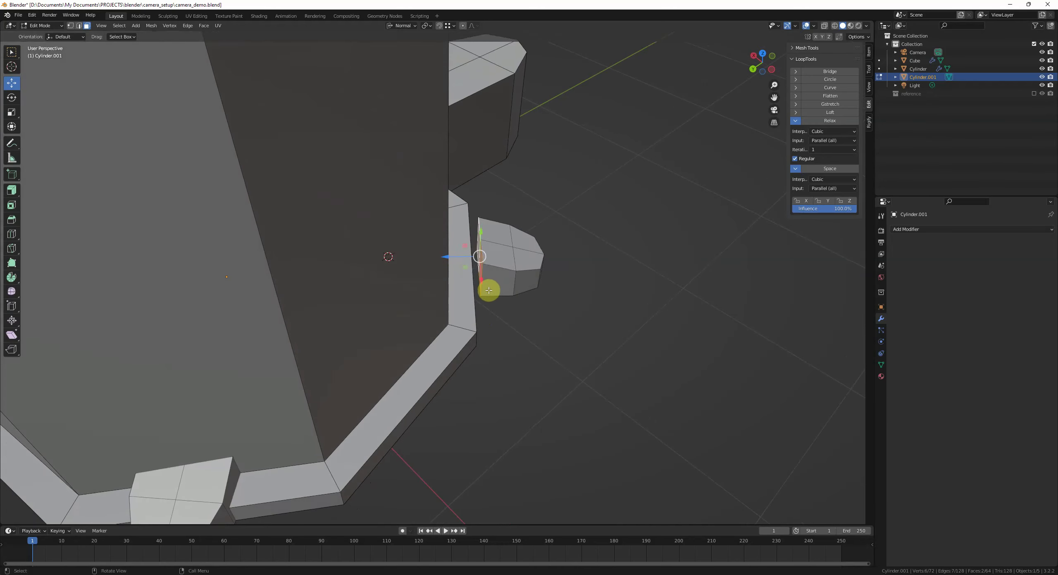
{"action": "key", "text": "e"}
{"action": "left_click", "coordinate": [438, 288]}
{"action": "scroll", "coordinate": [421, 293], "scroll_direction": "down", "scroll_amount": 8}
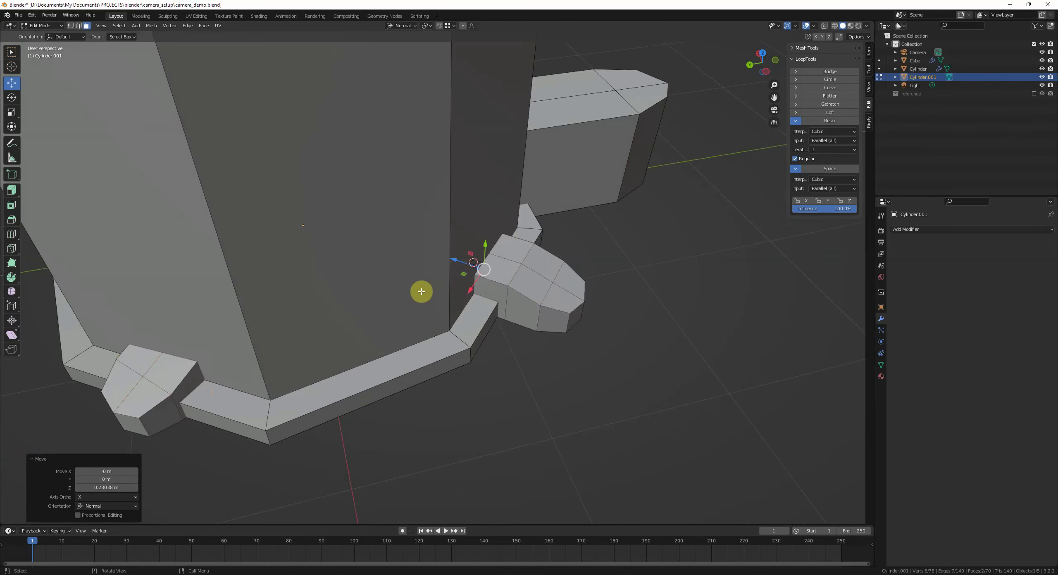
{"action": "key", "text": "Tab"}
{"action": "key", "text": "KP_0"}
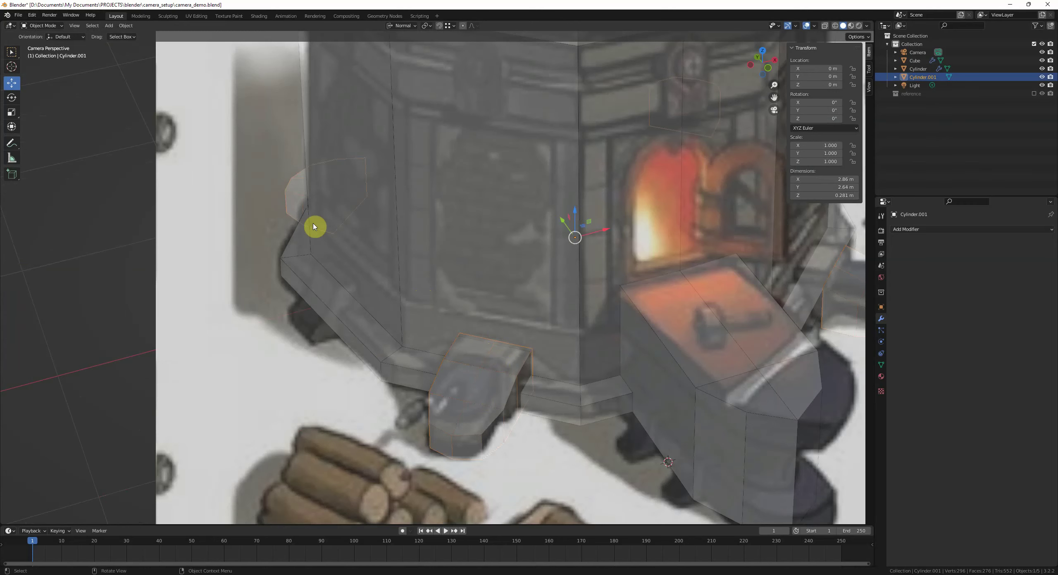
Step: Select the entire rear foot and rotate it about Z to align with the plinth's angled edge
{"action": "middle_click_drag", "start_coordinate": [296, 216], "coordinate": [430, 351]}
{"action": "scroll", "coordinate": [405, 363], "scroll_direction": "up", "scroll_amount": 3}
{"action": "key", "text": "Tab"}
{"action": "key", "text": "l"}
{"action": "key", "text": "r"}
{"action": "key", "text": "z"}
{"action": "left_click", "coordinate": [478, 342]}
{"action": "key", "text": "r"}
{"action": "key", "text": "z"}
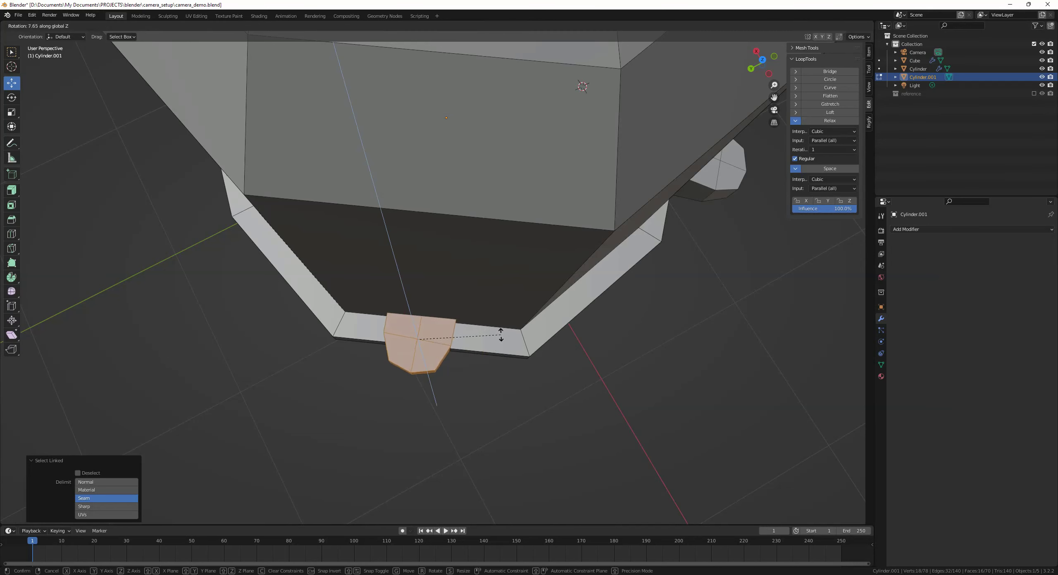
{"action": "left_click", "coordinate": [501, 330]}
{"action": "scroll", "coordinate": [438, 334], "scroll_direction": "down", "scroll_amount": 1}
{"action": "middle_click_drag", "start_coordinate": [419, 330], "coordinate": [408, 283]}
{"action": "key", "text": "comma"}
{"action": "key", "text": "Tab"}
{"action": "key", "text": "alt+a"}
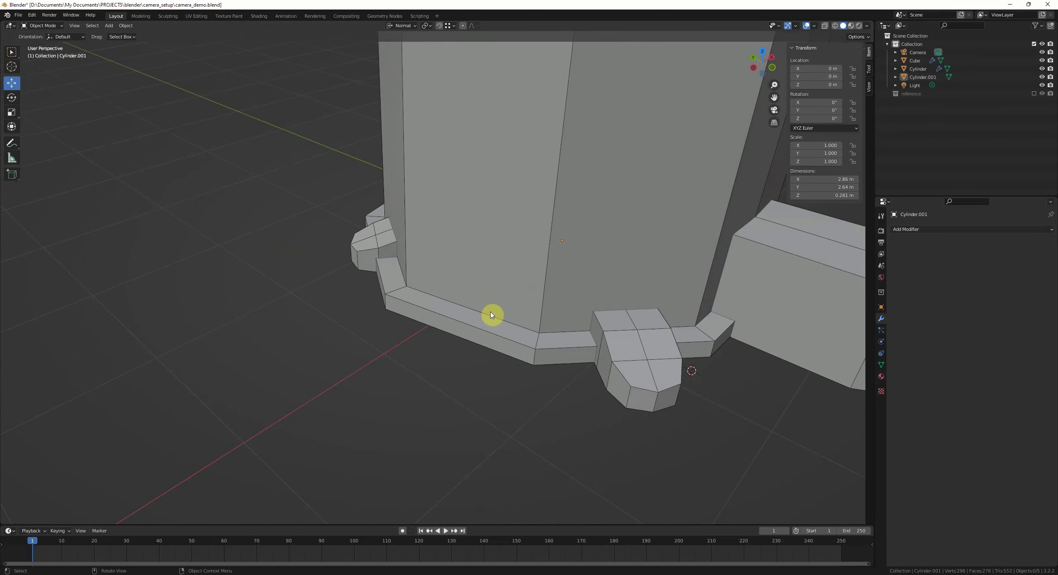
Step: Add a cube, scale it down to about 0.52 m and place it beside the rear foot
{"action": "middle_click_drag", "start_coordinate": [469, 305], "coordinate": [580, 295]}
{"action": "key", "text": "Tab"}
{"action": "middle_click_drag", "start_coordinate": [432, 278], "coordinate": [432, 291]}
{"action": "key", "text": "Tab"}
{"action": "middle_click_drag", "start_coordinate": [420, 250], "coordinate": [453, 257]}
{"action": "scroll", "coordinate": [453, 257], "scroll_direction": "up", "scroll_amount": 3}
{"action": "key", "text": "alt+a"}
{"action": "key", "text": "shift+a"}
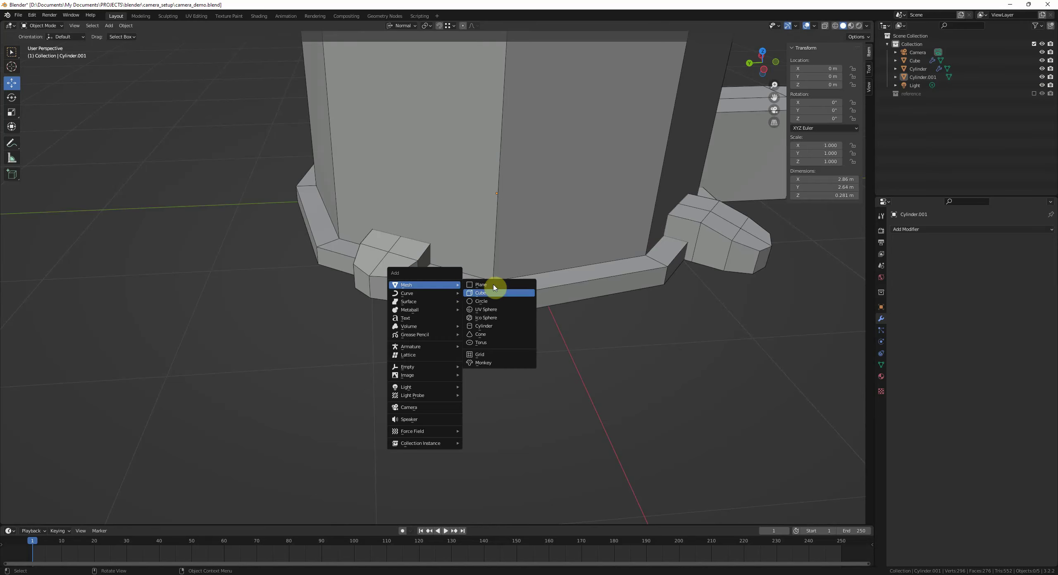
{"action": "left_click", "coordinate": [494, 293]}
{"action": "key", "text": "s"}
{"action": "left_click", "coordinate": [489, 333]}
{"action": "key", "text": "g"}
{"action": "left_click", "coordinate": [542, 273]}
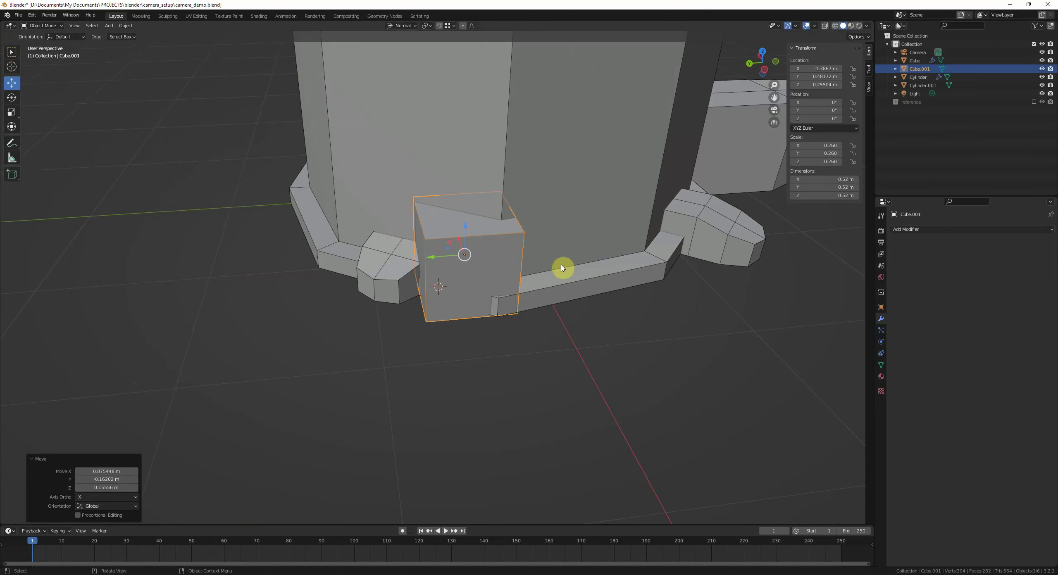
Step: Place the 3D cursor on the plinth's angled segment at the rear foot and snap the cube to it
{"action": "key", "text": "Tab"}
{"action": "key", "text": "Tab"}
{"action": "left_click", "coordinate": [385, 178]}
{"action": "key", "text": "Tab"}
{"action": "key", "text": "alt+z"}
{"action": "middle_click_drag", "start_coordinate": [420, 277], "coordinate": [507, 301]}
{"action": "left_click", "coordinate": [540, 334]}
{"action": "key", "text": "Tab"}
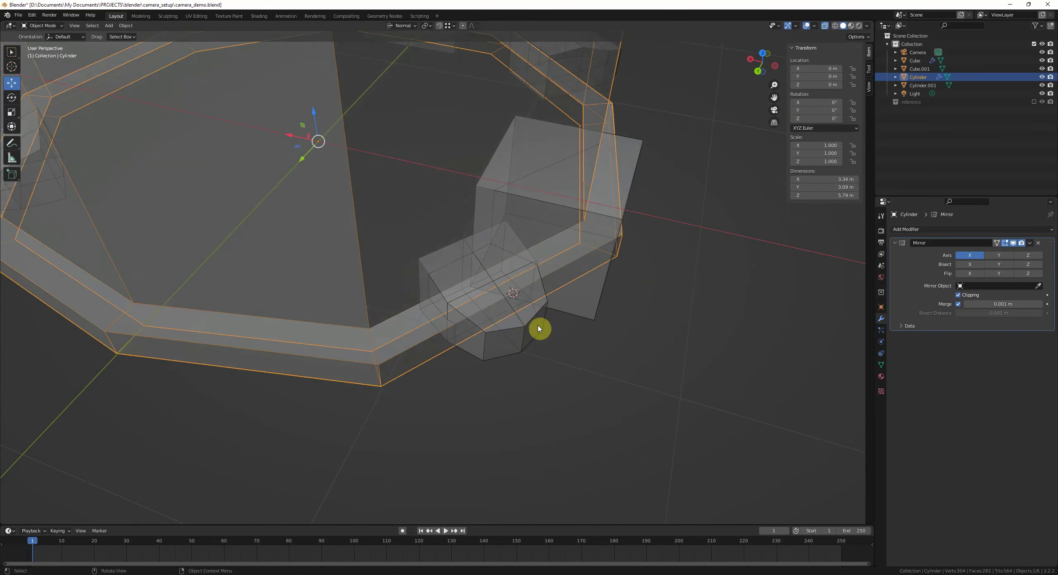
{"action": "key", "text": "alt+z"}
{"action": "left_click", "coordinate": [581, 211]}
{"action": "key", "text": "shift+s"}
{"action": "left_click", "coordinate": [586, 177]}
{"action": "middle_click_drag", "start_coordinate": [582, 178], "coordinate": [565, 224]}
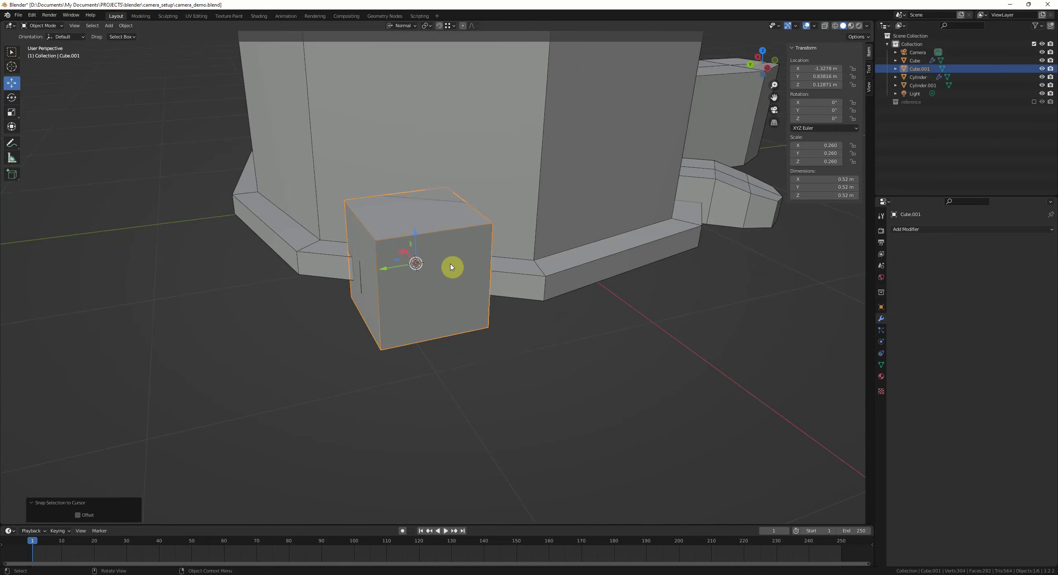
Step: Rotate the cube about Z to about -34° along the plinth edge and scale it down to about 0.33 m
{"action": "middle_click_drag", "start_coordinate": [541, 268], "coordinate": [531, 300]}
{"action": "key", "text": "r"}
{"action": "key", "text": "z"}
{"action": "left_click", "coordinate": [533, 355]}
{"action": "mouse_move", "coordinate": [533, 355]}
{"action": "middle_mouse_down"}
{"action": "mouse_move", "coordinate": [512, 368]}
{"action": "mouse_move", "coordinate": [542, 369]}
{"action": "mouse_move", "coordinate": [538, 342]}
{"action": "middle_mouse_up"}
{"action": "scroll", "coordinate": [544, 369], "scroll_direction": "up", "scroll_amount": 2}
{"action": "key", "text": "s"}
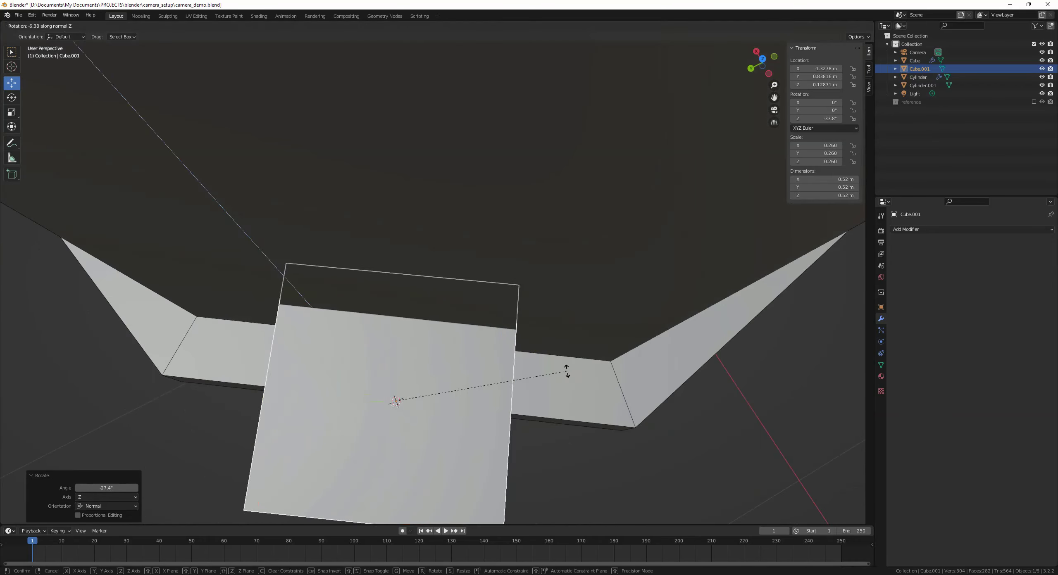
{"action": "left_click", "coordinate": [503, 375]}
{"action": "middle_click_drag", "start_coordinate": [503, 375], "coordinate": [548, 358]}
Step: Scale the cube slightly to 0.326 m and set its Z rotation to -34.5°, parallel to the plinth edge
{"action": "key", "text": "r"}
{"action": "key", "text": "z"}
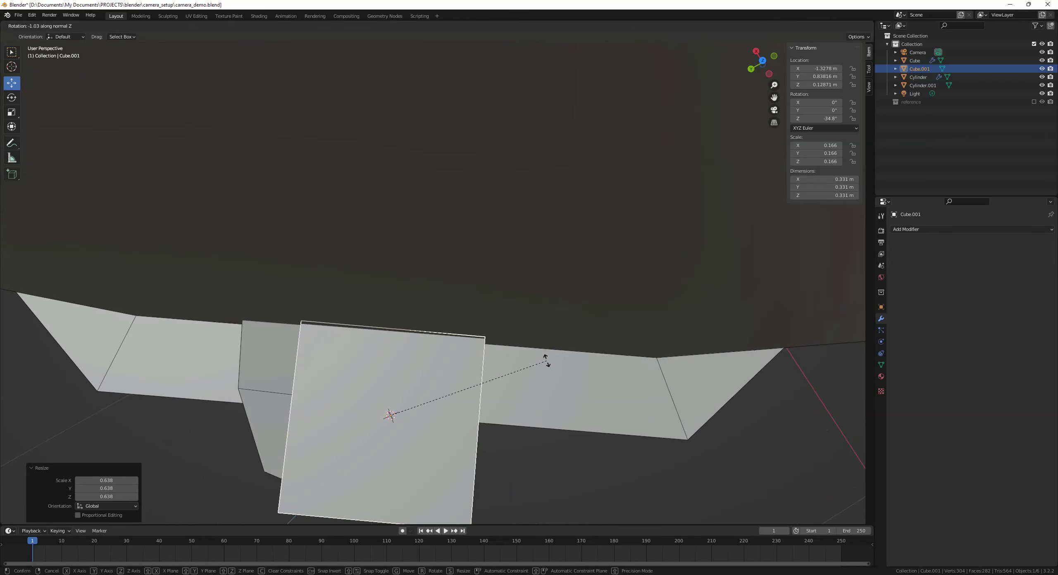
{"action": "left_click", "coordinate": [539, 361]}
{"action": "key", "text": "s"}
{"action": "left_click", "coordinate": [566, 348]}
{"action": "middle_click_drag", "start_coordinate": [567, 348], "coordinate": [481, 325]}
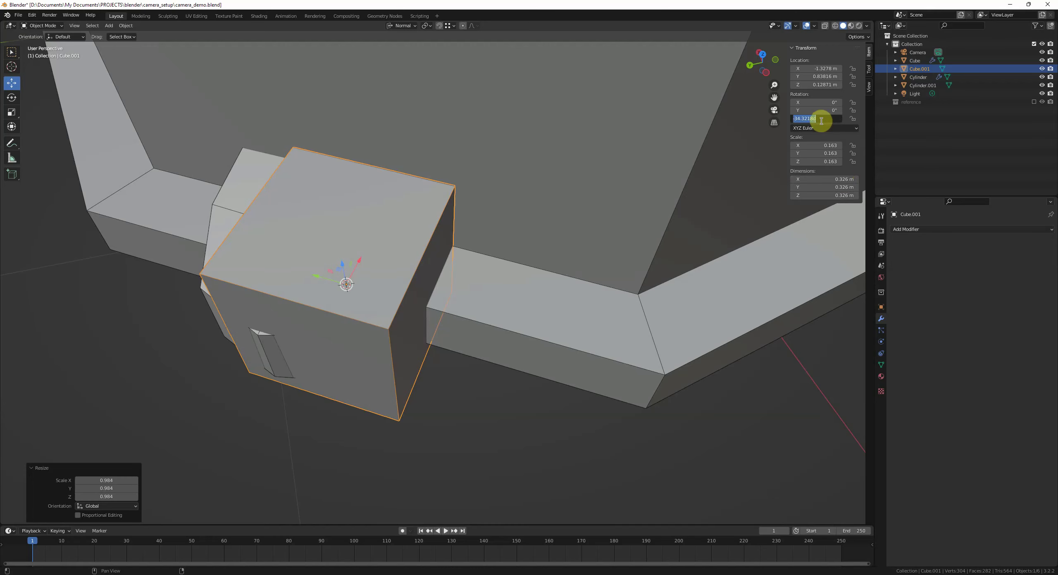
{"action": "middle_click_drag", "start_coordinate": [352, 203], "coordinate": [370, 229]}
{"action": "scroll", "coordinate": [370, 229], "scroll_direction": "up", "scroll_amount": 2}
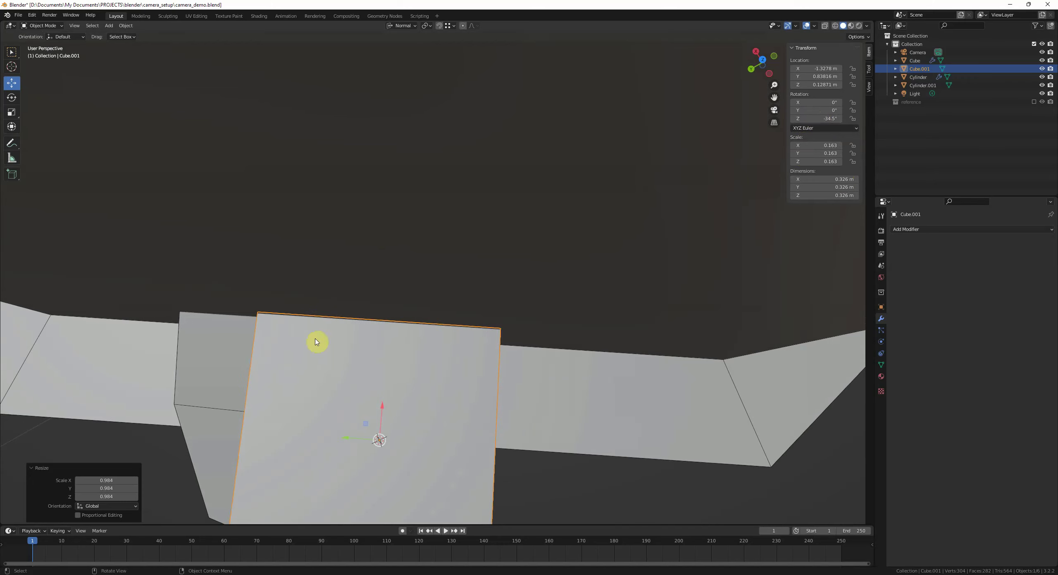
{"action": "scroll", "coordinate": [372, 343], "scroll_direction": "down", "scroll_amount": 5}
{"action": "middle_click_drag", "start_coordinate": [450, 346], "coordinate": [472, 246]}
{"action": "left_click", "coordinate": [422, 245]}
{"action": "left_click", "coordinate": [441, 238]}
{"action": "left_click", "coordinate": [377, 250], "text": "shift"}
{"action": "left_click", "coordinate": [458, 250], "text": "shift"}
{"action": "left_click", "coordinate": [427, 243]}
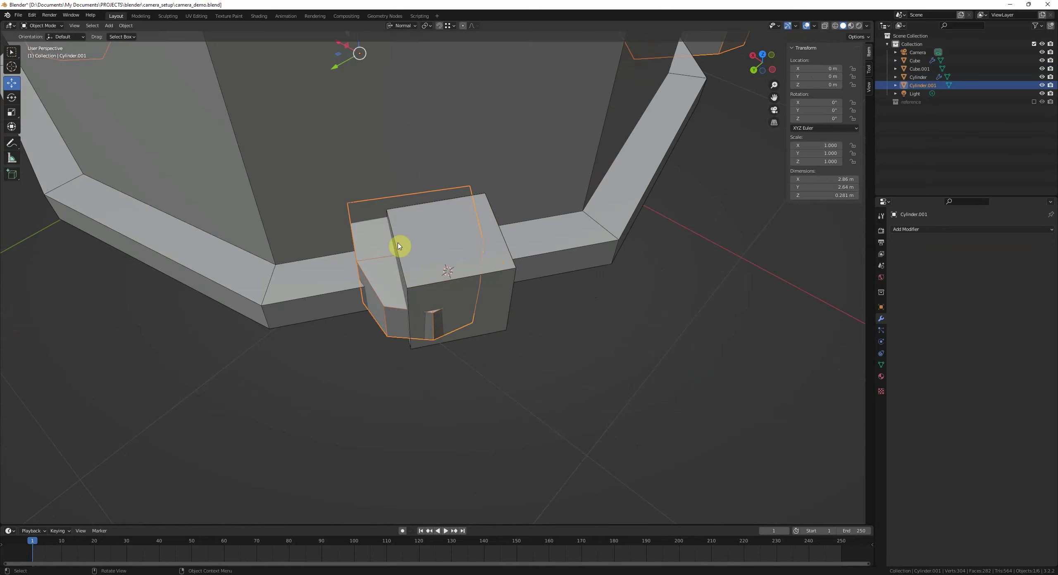
Step: Cut two crossing vertical edge loops into the cube, the first one centred
{"action": "middle_click_drag", "start_coordinate": [461, 248], "coordinate": [522, 224]}
{"action": "left_click", "coordinate": [442, 228]}
{"action": "key", "text": "Tab"}
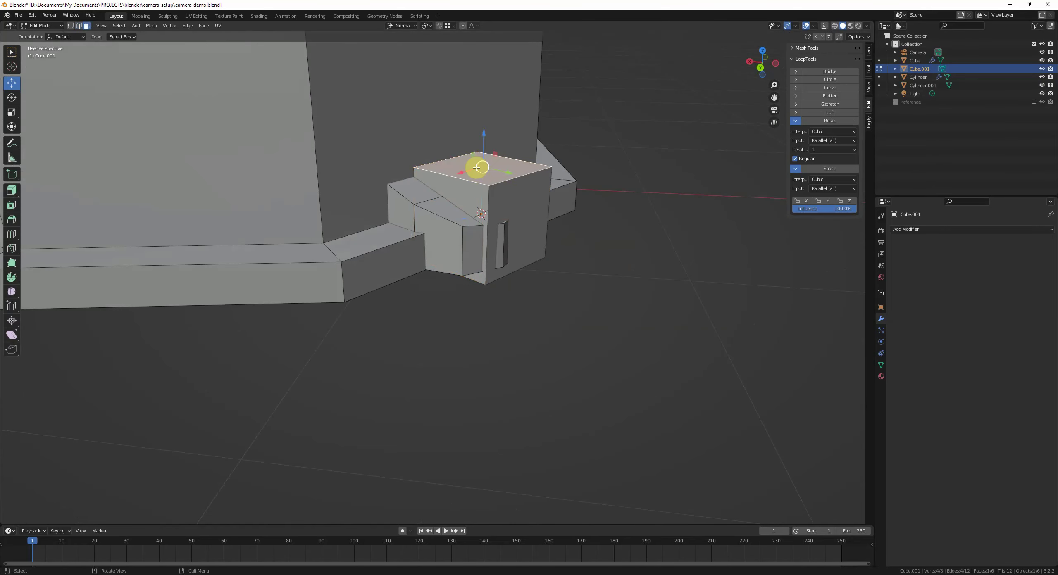
{"action": "key", "text": "ctrl+r"}
{"action": "left_click", "coordinate": [479, 177]}
{"action": "right_click", "coordinate": [482, 182]}
{"action": "middle_click_drag", "start_coordinate": [482, 182], "coordinate": [488, 274]}
{"action": "key", "text": "ctrl+r"}
{"action": "left_click", "coordinate": [444, 236]}
Step: Select two adjacent top faces of the cube and lower them along Z
{"action": "key", "text": "3"}
{"action": "left_click", "coordinate": [467, 220]}
{"action": "left_click", "coordinate": [502, 213], "text": "shift"}
{"action": "key", "text": "g"}
{"action": "key", "text": "z"}
{"action": "left_click", "coordinate": [501, 231]}
Step: Select two edge loops of the cube one after the other and edge-slide each to reshape the foot
{"action": "key", "text": "2"}
{"action": "left_click", "coordinate": [442, 238], "text": "alt"}
{"action": "key", "text": "g"}
{"action": "key", "text": "g"}
{"action": "left_click", "coordinate": [488, 257]}
{"action": "left_click", "coordinate": [495, 283], "text": "alt"}
{"action": "key", "text": "g"}
{"action": "key", "text": "g"}
{"action": "left_click", "coordinate": [485, 259]}
Step: Edge-slide individual edges at the outer end of the new foot to taper its corners
{"action": "left_click", "coordinate": [440, 301]}
{"action": "middle_click_drag", "start_coordinate": [441, 301], "coordinate": [461, 270]}
{"action": "key", "text": "g"}
{"action": "key", "text": "g"}
{"action": "left_click", "coordinate": [486, 307]}
{"action": "left_click", "coordinate": [524, 299]}
{"action": "key", "text": "g"}
{"action": "key", "text": "g"}
{"action": "left_click", "coordinate": [517, 302]}
{"action": "key", "text": "g"}
{"action": "key", "text": "g"}
{"action": "left_click", "coordinate": [500, 304]}
Step: Select the new foot's bottom faces and raise them along Z, making the foot about 0.26 m high
{"action": "key", "text": "Tab"}
{"action": "left_click", "coordinate": [389, 295]}
{"action": "left_click", "coordinate": [462, 269]}
{"action": "key", "text": "Tab"}
{"action": "key", "text": "3"}
{"action": "middle_click_drag", "start_coordinate": [471, 306], "coordinate": [475, 272]}
{"action": "left_click", "coordinate": [440, 223]}
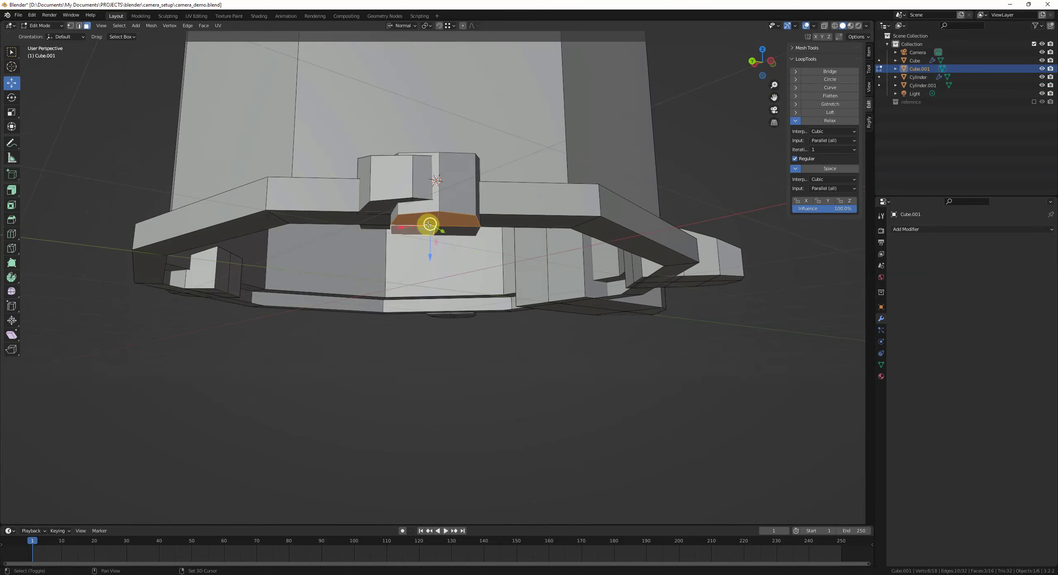
{"action": "left_click", "coordinate": [555, 227]}
{"action": "key", "text": "g"}
{"action": "key", "text": "z"}
{"action": "left_click", "coordinate": [607, 217]}
{"action": "key", "text": "Tab"}
Step: Delete the old rear foot that overlaps the new one from the feet mesh
{"action": "middle_click_drag", "start_coordinate": [513, 207], "coordinate": [473, 244]}
{"action": "left_click", "coordinate": [474, 243]}
{"action": "key", "text": "Delete"}
{"action": "key", "text": "ctrl+z"}
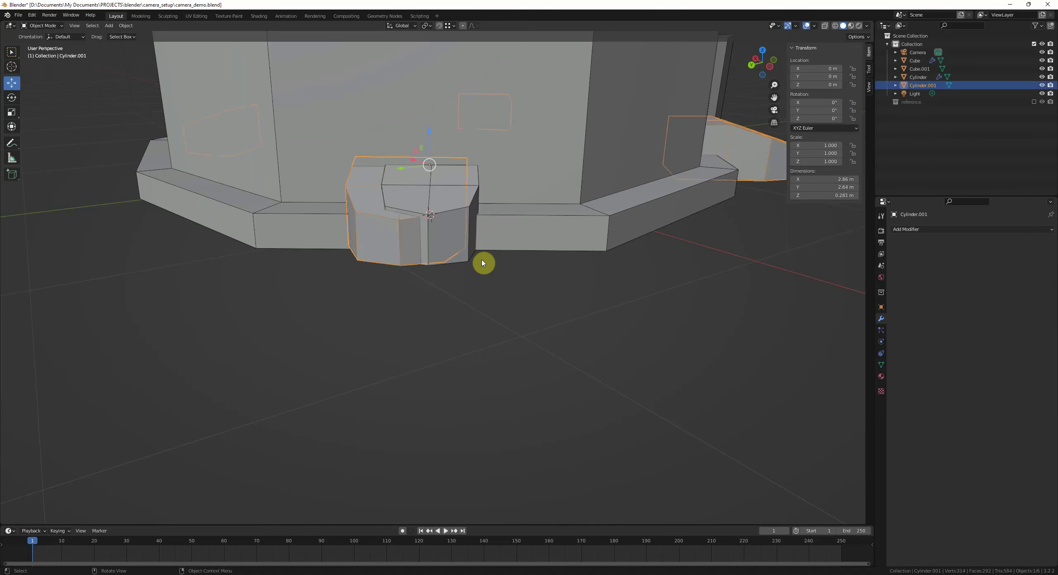
{"action": "key", "text": "Tab"}
{"action": "key", "text": "l"}
{"action": "key", "text": "Delete"}
{"action": "left_click", "coordinate": [467, 231]}
{"action": "key", "text": "Tab"}
Step: Delete the remaining old rear foot on the opposite side of the furnace from the feet mesh
{"action": "scroll", "coordinate": [491, 238], "scroll_direction": "down", "scroll_amount": 4}
{"action": "middle_click_drag", "start_coordinate": [492, 238], "coordinate": [407, 247]}
{"action": "left_click", "coordinate": [404, 248]}
{"action": "middle_click_drag", "start_coordinate": [686, 292], "coordinate": [557, 238]}
{"action": "left_click", "coordinate": [267, 305]}
{"action": "middle_click_drag", "start_coordinate": [267, 305], "coordinate": [459, 313], "text": "shift"}
{"action": "key", "text": "Tab"}
{"action": "key", "text": "l"}
{"action": "key", "text": "x"}
{"action": "left_click", "coordinate": [511, 311]}
{"action": "key", "text": "Tab"}
Step: Apply the new rear foot's transforms, including rotation and scale, and add a Mirror modifier to it
{"action": "scroll", "coordinate": [511, 314], "scroll_direction": "down", "scroll_amount": 2}
{"action": "middle_click_drag", "start_coordinate": [611, 316], "coordinate": [473, 304]}
{"action": "left_click", "coordinate": [538, 313]}
{"action": "key", "text": "ctrl+a"}
{"action": "left_click", "coordinate": [484, 311]}
{"action": "key", "text": "ctrl+a"}
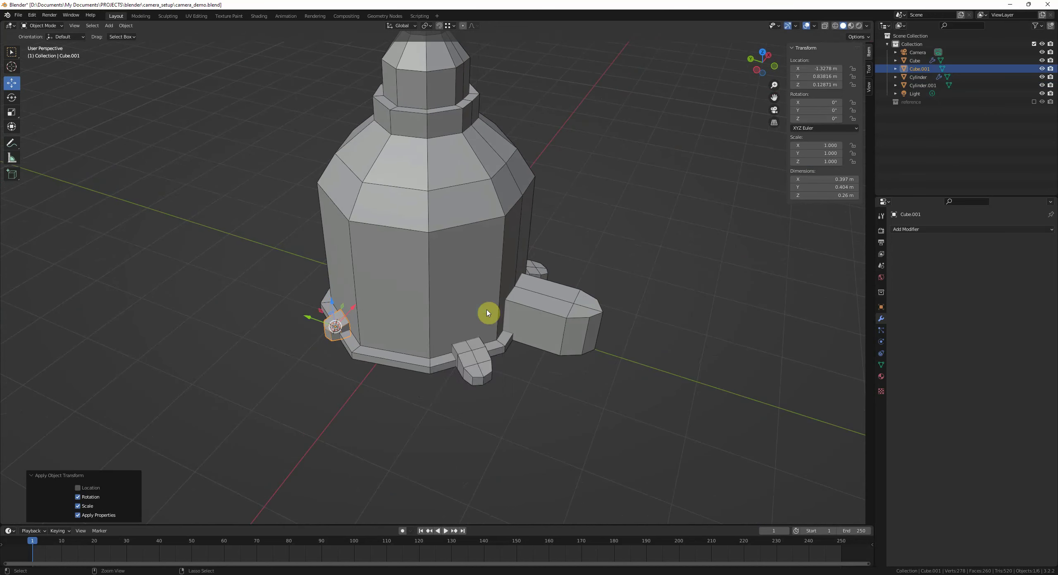
{"action": "left_click", "coordinate": [490, 277]}
{"action": "key", "text": "q"}
{"action": "left_click", "coordinate": [514, 283]}
{"action": "left_click", "coordinate": [579, 256]}
Step: Select the rear foot, front feet, furnace body and hearth block, convert them to meshes and join them into one object
{"action": "middle_click_drag", "start_coordinate": [405, 302], "coordinate": [331, 324]}
{"action": "left_click", "coordinate": [454, 349], "text": "shift"}
{"action": "middle_click_drag", "start_coordinate": [480, 356], "coordinate": [474, 357]}
{"action": "left_click", "coordinate": [450, 314], "text": "shift"}
{"action": "left_click", "coordinate": [540, 326], "text": "shift"}
{"action": "scroll", "coordinate": [621, 303], "scroll_direction": "down", "scroll_amount": 2}
{"action": "middle_click_drag", "start_coordinate": [622, 303], "coordinate": [599, 303]}
{"action": "middle_click_drag", "start_coordinate": [859, 269], "coordinate": [739, 305]}
{"action": "key", "text": "q"}
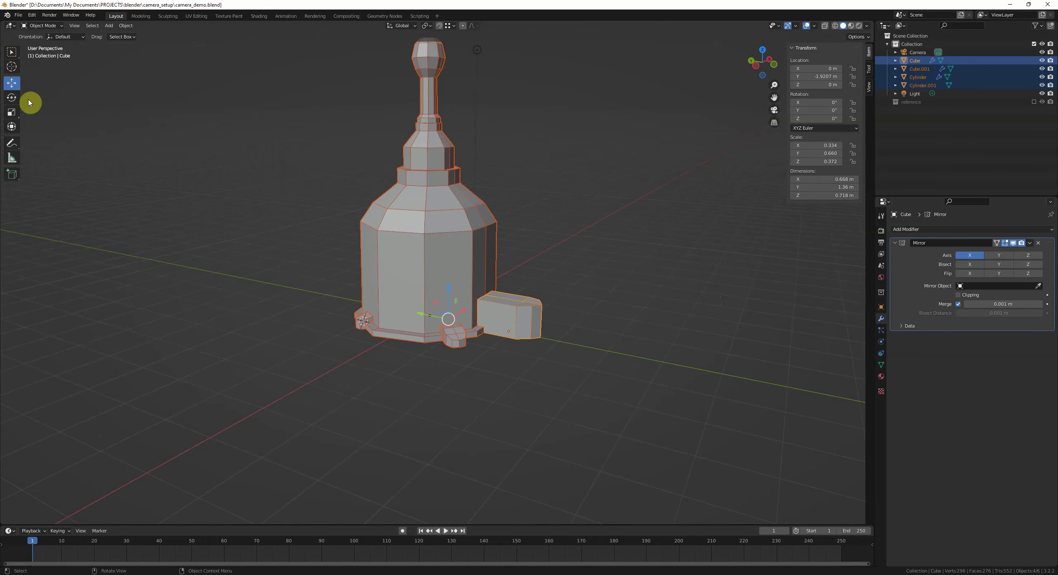
{"action": "key", "text": "q"}
{"action": "key", "text": "Escape"}
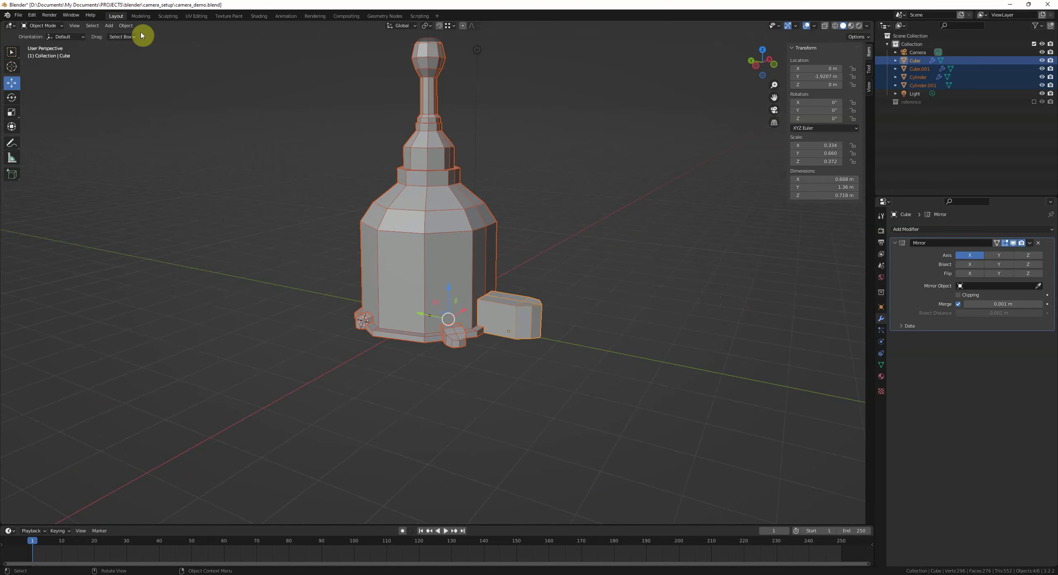
{"action": "left_click", "coordinate": [126, 26]}
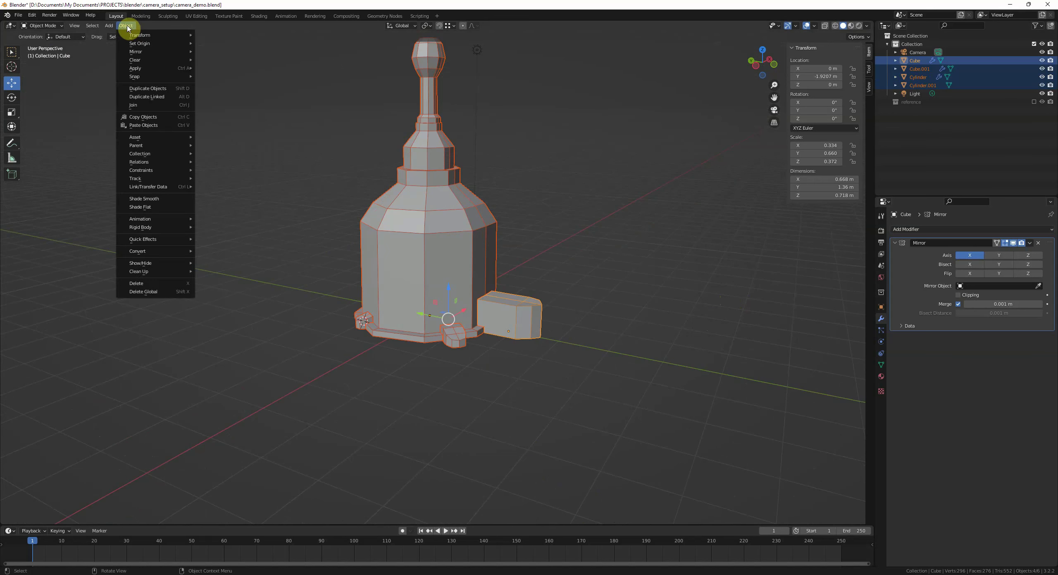
{"action": "mouse_move", "coordinate": [173, 251]}
{"action": "left_click", "coordinate": [227, 260]}
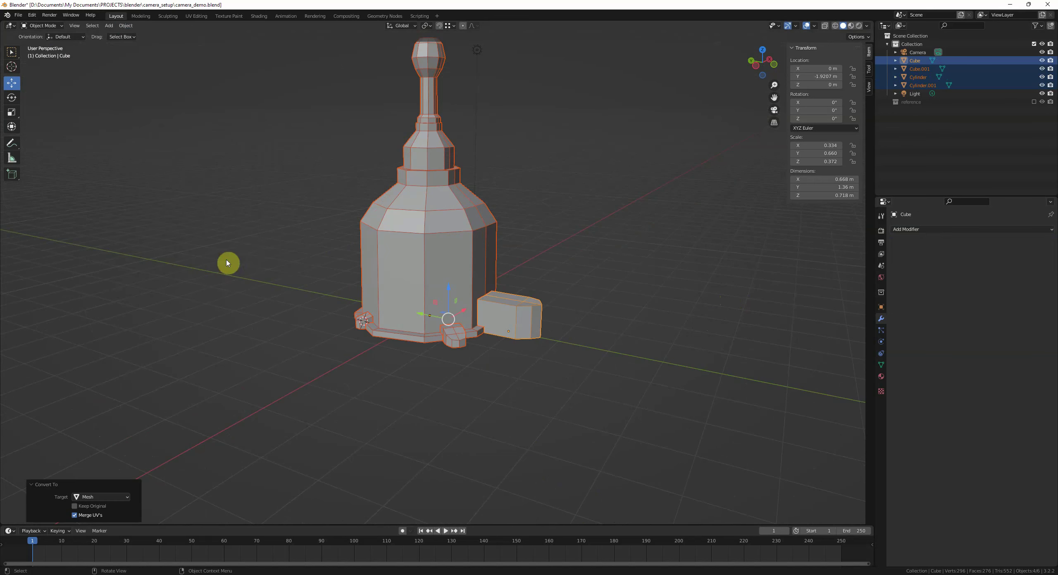
{"action": "key", "text": "ctrl+j"}
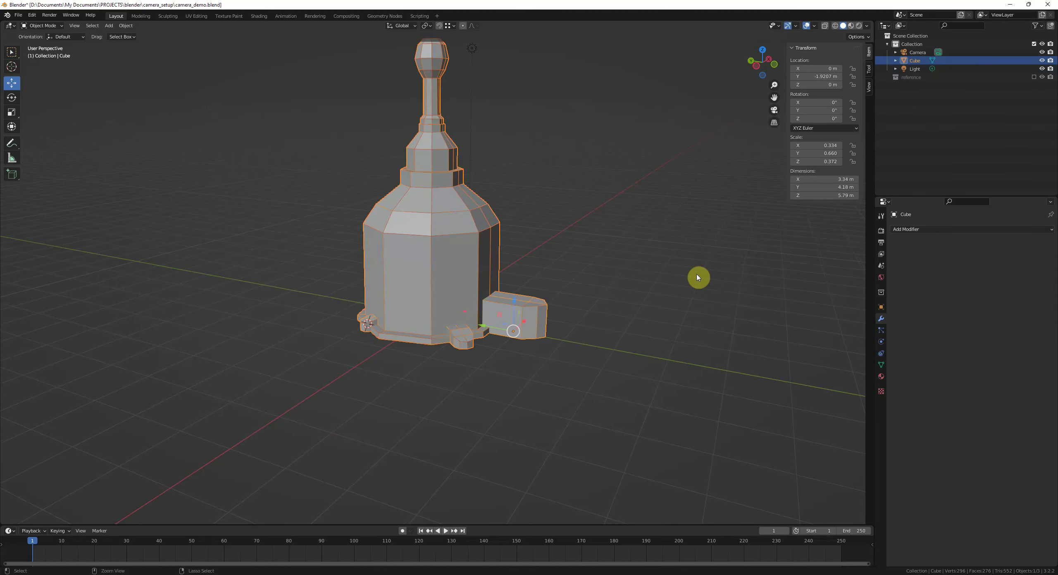
Step: Apply the joined furnace object's transforms, including location and scale
{"action": "key", "text": "ctrl+a"}
{"action": "left_click", "coordinate": [694, 275]}
{"action": "key", "text": "ctrl+a"}
{"action": "left_click", "coordinate": [669, 307]}
{"action": "middle_click_drag", "start_coordinate": [670, 307], "coordinate": [619, 308]}
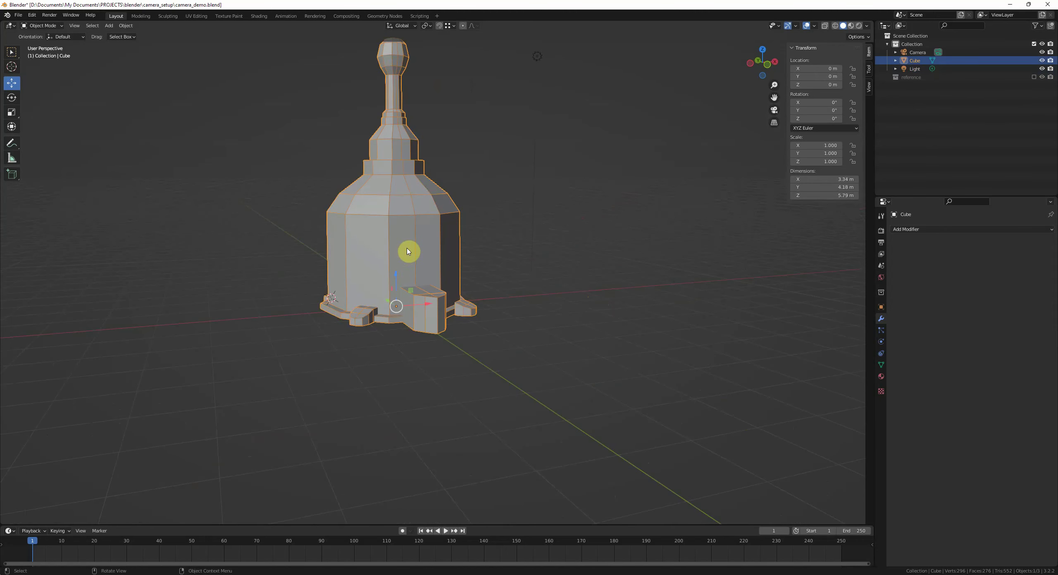
Step: Inspect the joined furnace from several angles, and compare its body, feet and hearth with the concept image through the camera
{"action": "left_click", "coordinate": [563, 226]}
{"action": "middle_click_drag", "start_coordinate": [446, 225], "coordinate": [537, 278]}
{"action": "middle_click_drag", "start_coordinate": [454, 326], "coordinate": [396, 292]}
{"action": "left_click", "coordinate": [396, 291]}
{"action": "scroll", "coordinate": [466, 314], "scroll_direction": "up", "scroll_amount": 2}
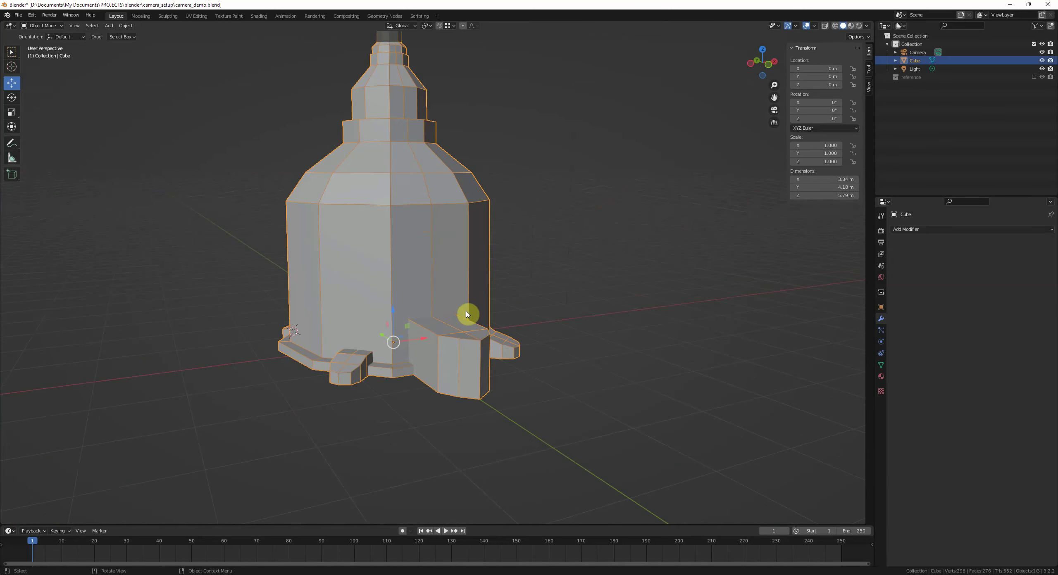
{"action": "key", "text": "KP_0"}
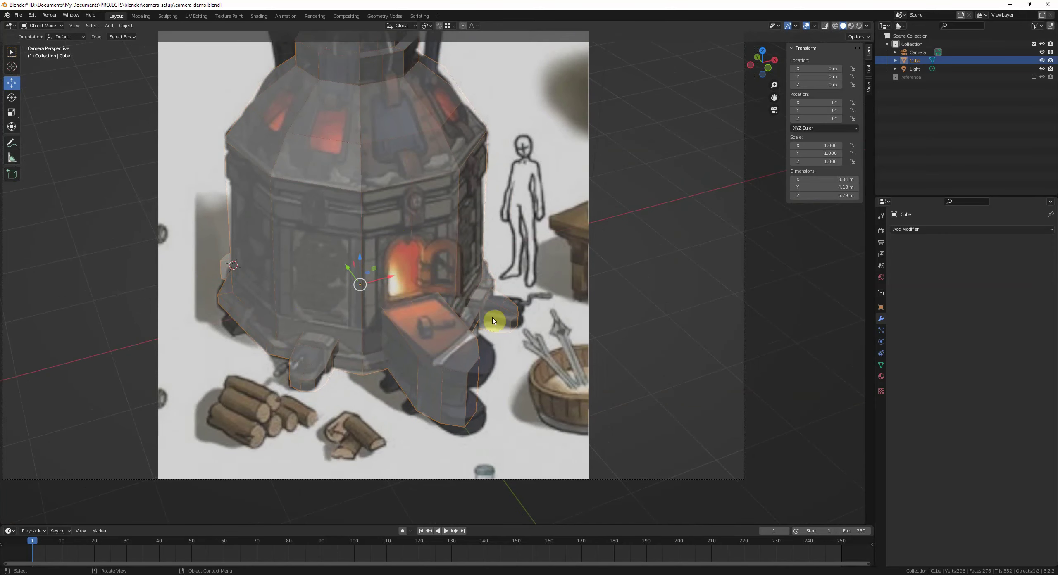
{"action": "scroll", "coordinate": [509, 338], "scroll_direction": "down", "scroll_amount": 2}
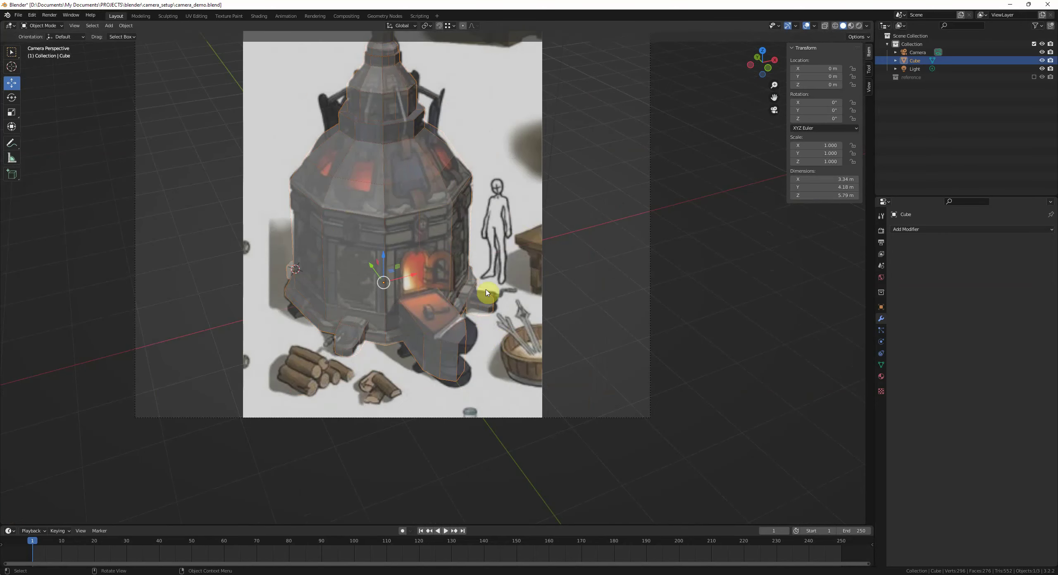
{"action": "scroll", "coordinate": [486, 293], "scroll_direction": "up", "scroll_amount": 1}
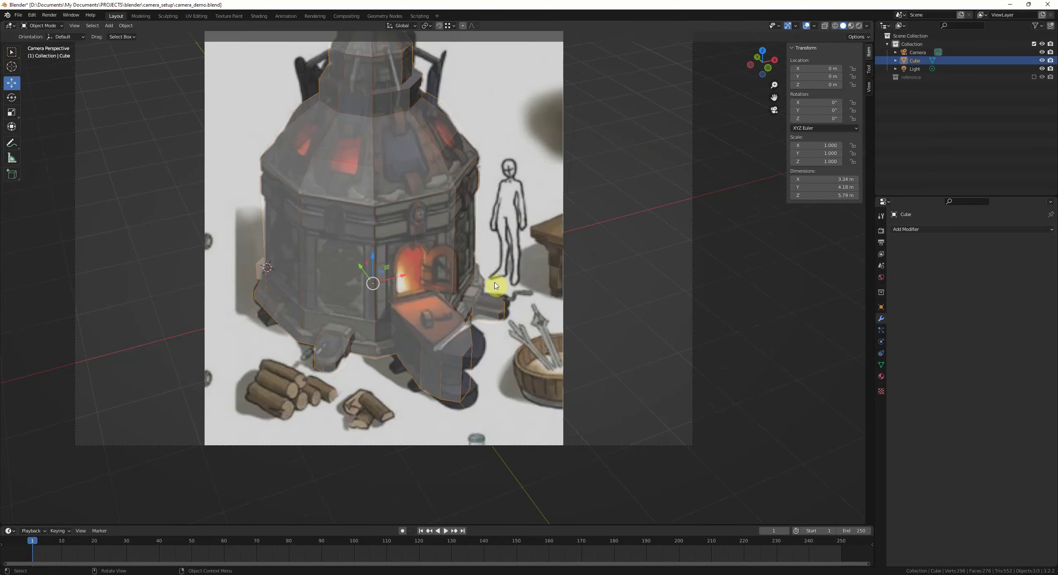
{"action": "scroll", "coordinate": [407, 285], "scroll_direction": "up", "scroll_amount": 2}
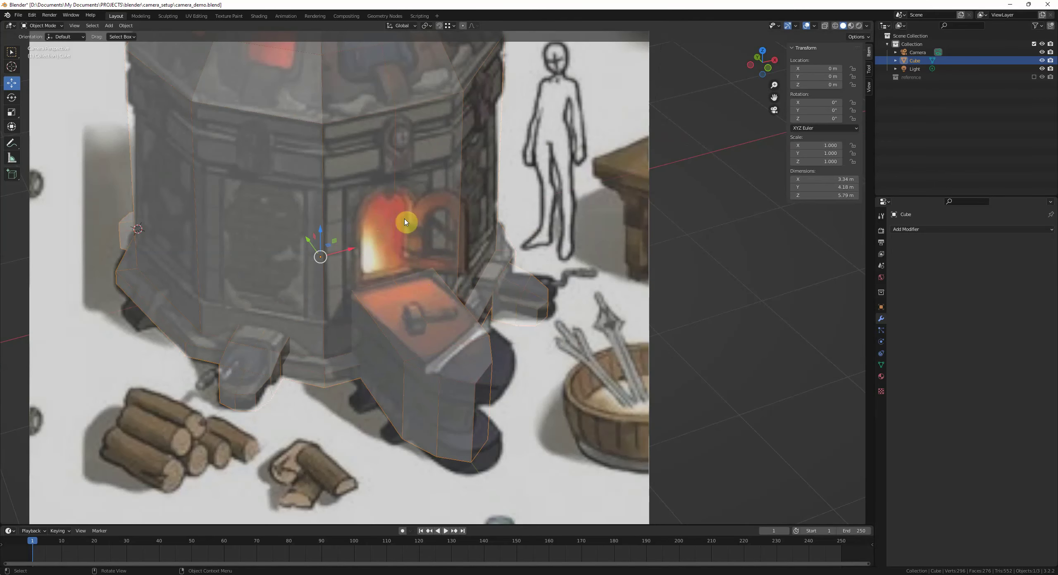
{"action": "scroll", "coordinate": [407, 225], "scroll_direction": "up", "scroll_amount": 1}
{"action": "scroll", "coordinate": [407, 265], "scroll_direction": "down", "scroll_amount": 2}
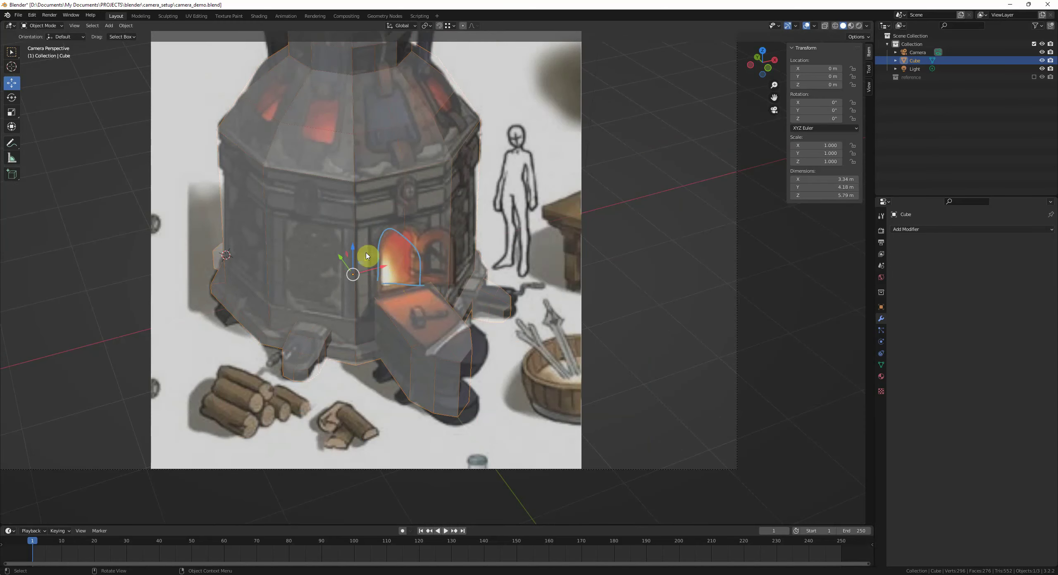
{"action": "scroll", "coordinate": [406, 243], "scroll_direction": "down", "scroll_amount": 2}
{"action": "middle_click_drag", "start_coordinate": [405, 248], "coordinate": [398, 257], "text": "shift"}
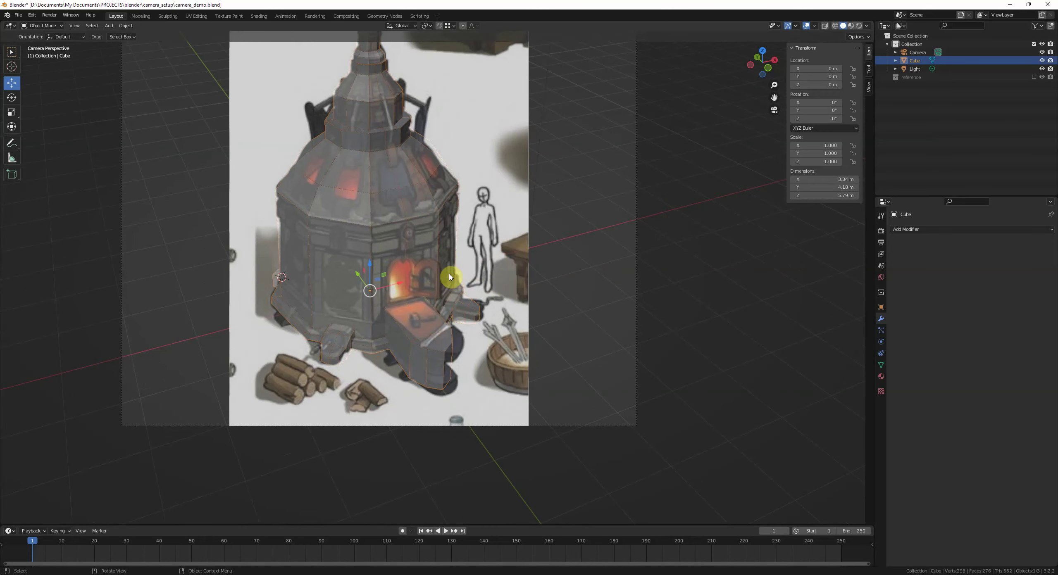
{"action": "scroll", "coordinate": [442, 273], "scroll_direction": "up", "scroll_amount": 3}
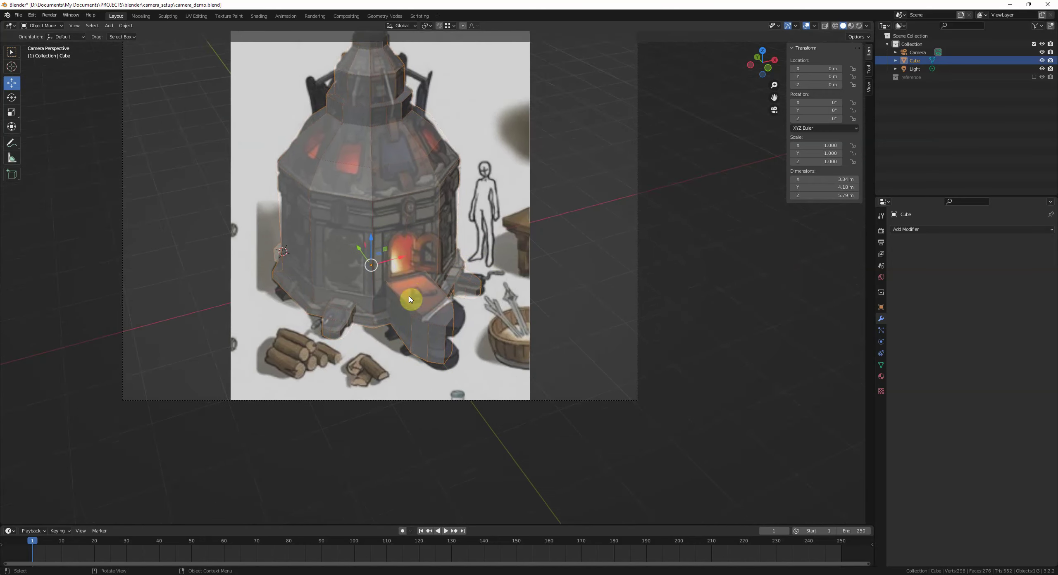
Step: Deselect the furnace and check its whole shape, from hearth to chimney top, against the concept image in camera view
{"action": "key", "text": "alt+a"}
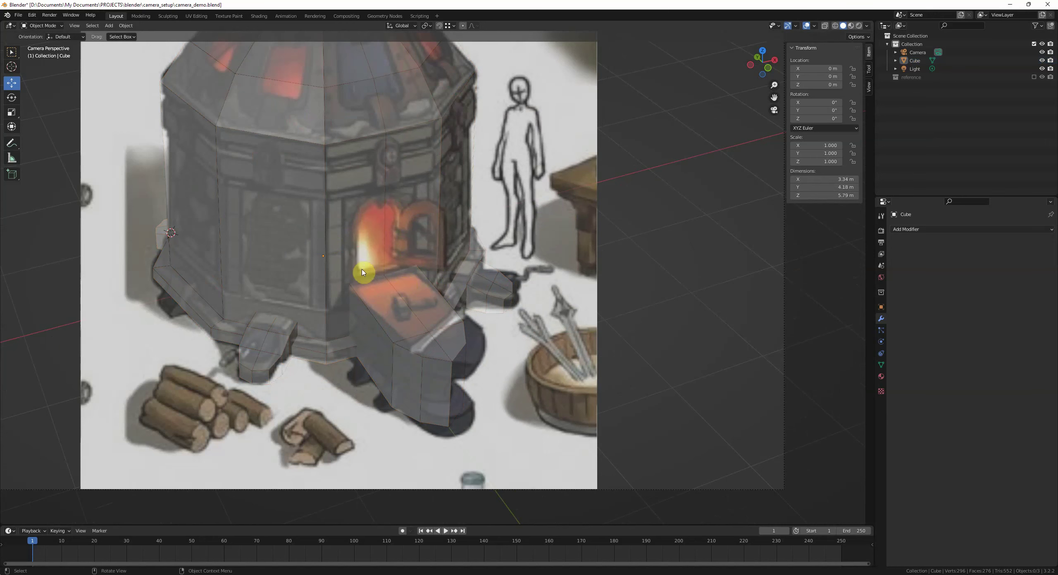
{"action": "middle_click_drag", "start_coordinate": [356, 213], "coordinate": [366, 277], "text": "shift"}
{"action": "scroll", "coordinate": [419, 317], "scroll_direction": "down", "scroll_amount": 1}
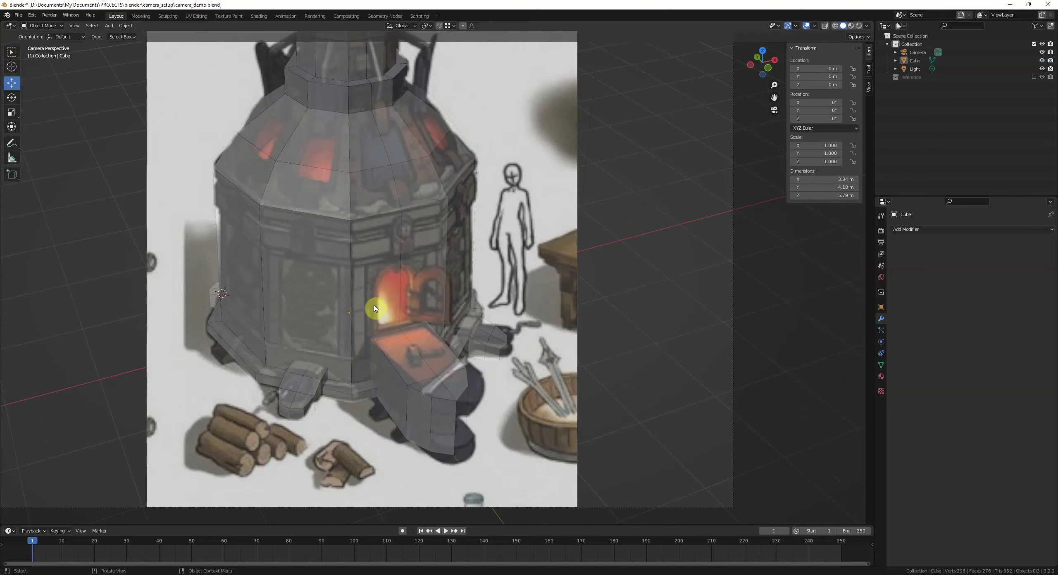
{"action": "scroll", "coordinate": [375, 309], "scroll_direction": "down", "scroll_amount": 2}
{"action": "middle_click_drag", "start_coordinate": [442, 277], "coordinate": [492, 335], "text": "shift"}
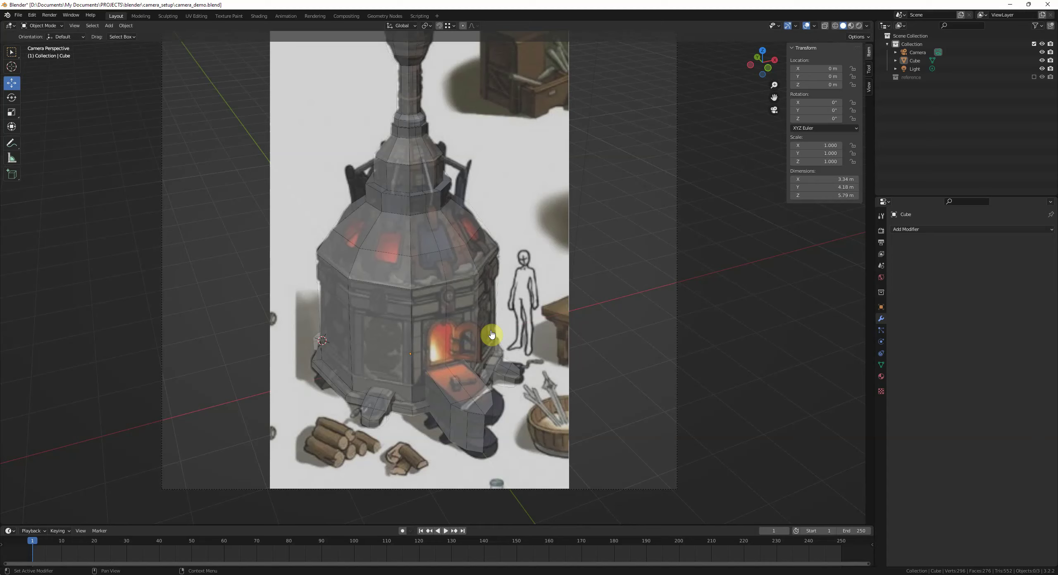
{"action": "scroll", "coordinate": [590, 345], "scroll_direction": "down", "scroll_amount": 3}
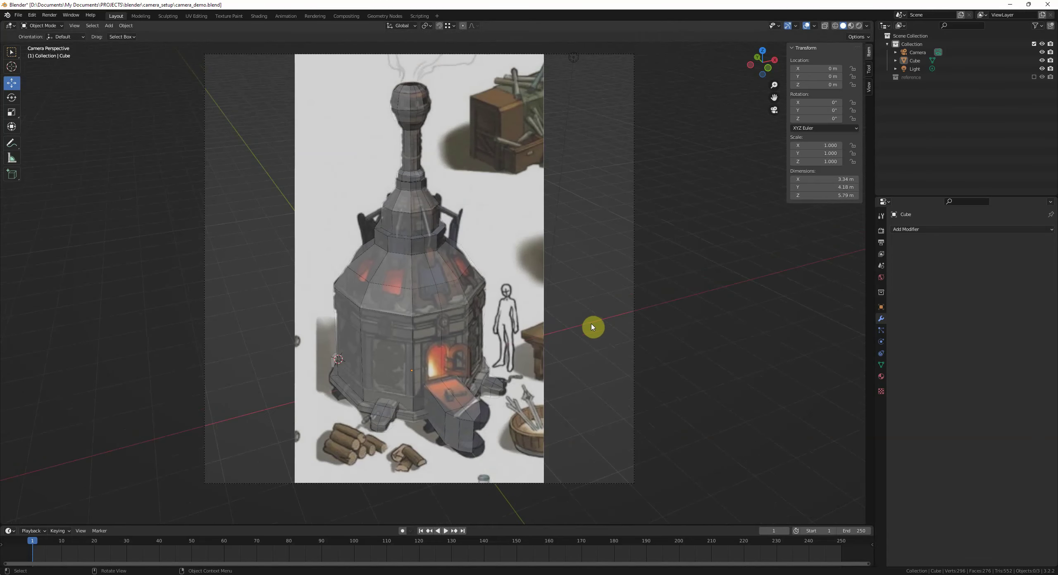